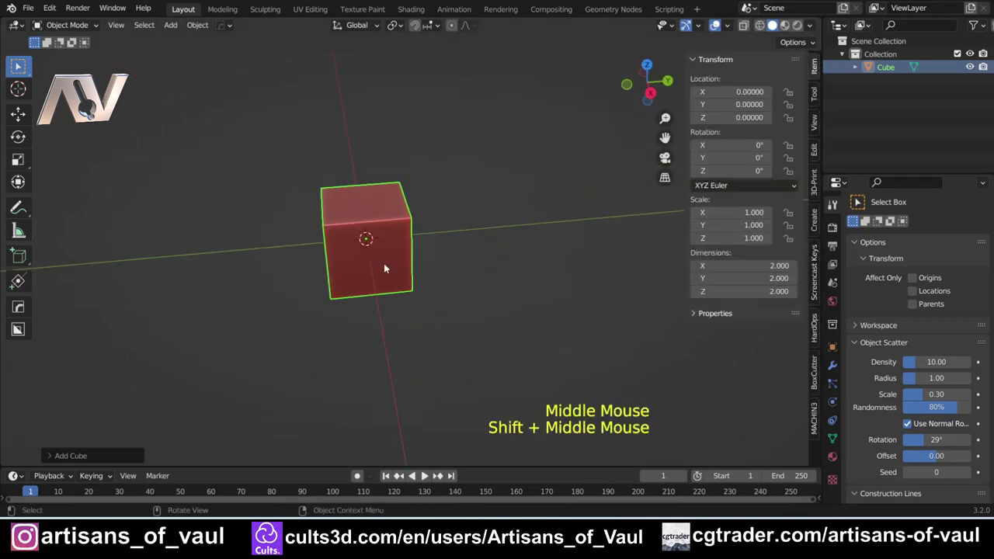
Set the cube's dimensions to 20 in X, 30 in Y and 15 in Z
left_click(755, 282)
type("30")
key("Return")
left_click(769, 265)
type("20")
key("Return")
double_click(746, 292)
type("15")
key("Return")
scroll(417, 249, "down", 3)
middle_click_drag(417, 249, 331, 228)
key("shift")
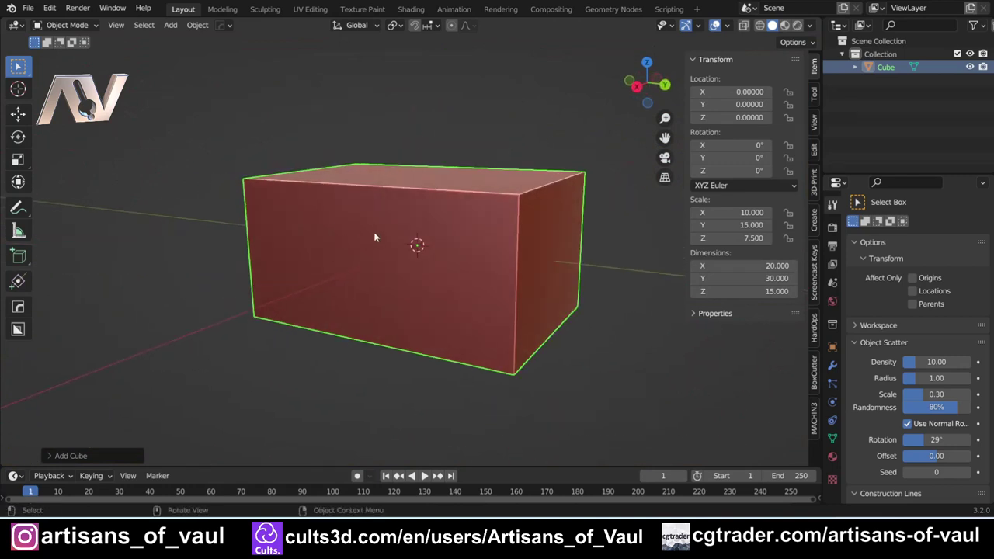
Hide the sidebar and duplicate the box along the Y axis, placing the copy beside the original with a small gap
key("n")
scroll(393, 237, "down", 2)
middle_click_drag(393, 237, 450, 287, "shift")
left_click(479, 313)
left_click(346, 270)
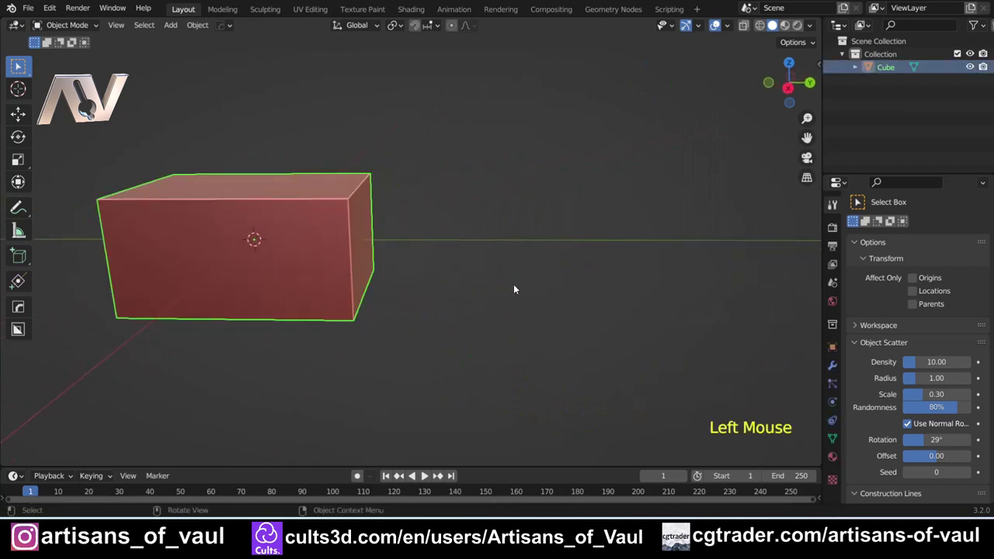
key("shift+d")
key("y")
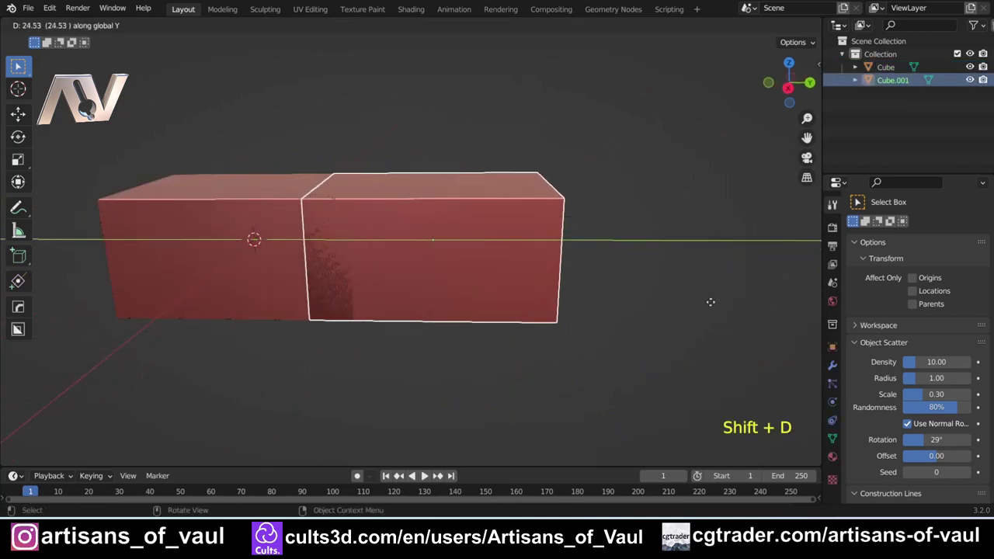
left_click(783, 303)
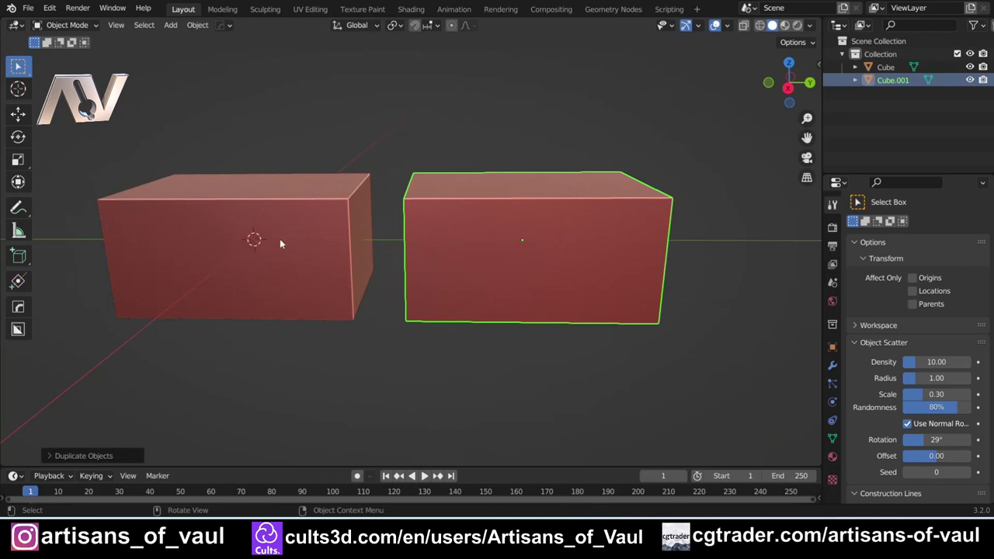
Put the duplicated box into edit mode with edge selection
left_click(368, 341)
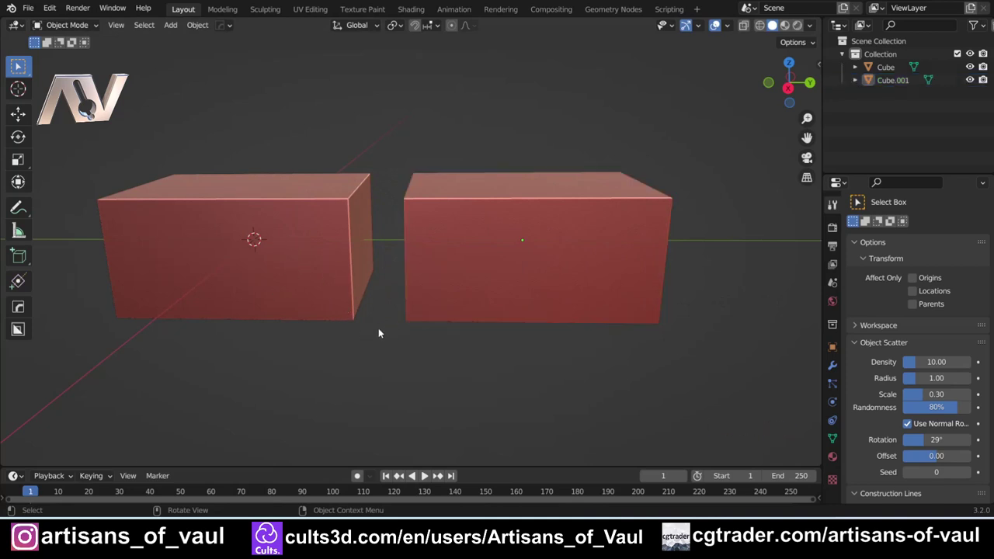
middle_click_drag(368, 304, 344, 295)
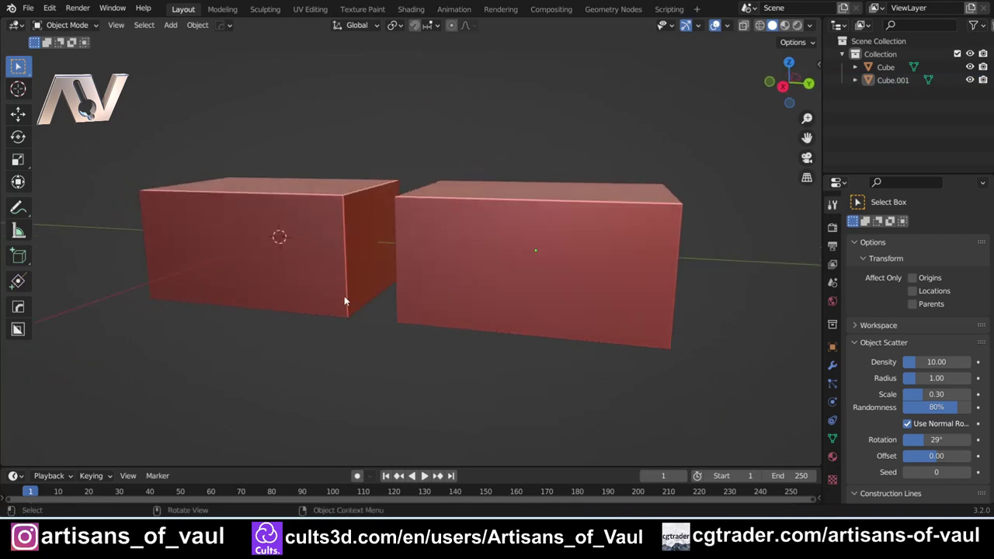
scroll(312, 316, "up", 2)
middle_click_drag(275, 307, 348, 324, "shift")
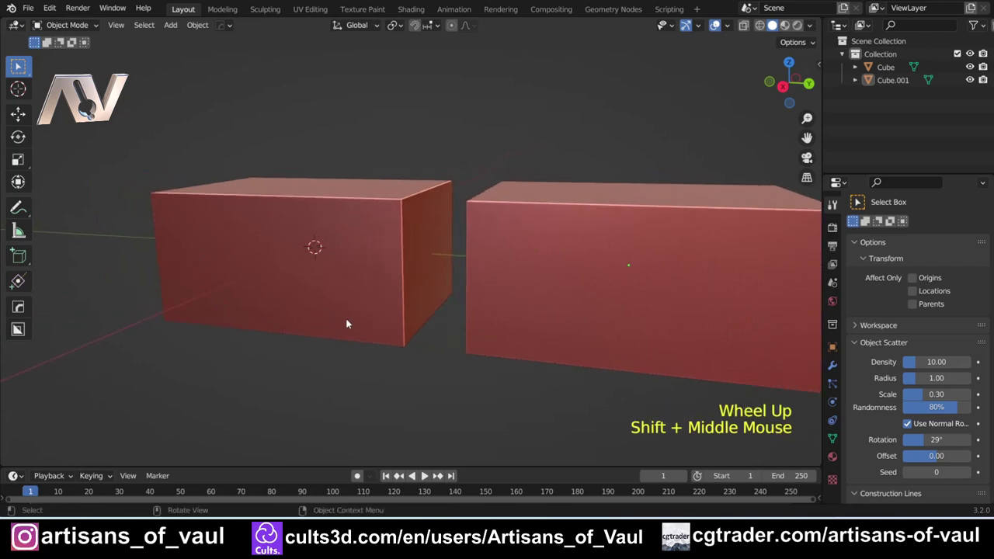
scroll(392, 325, "up", 1)
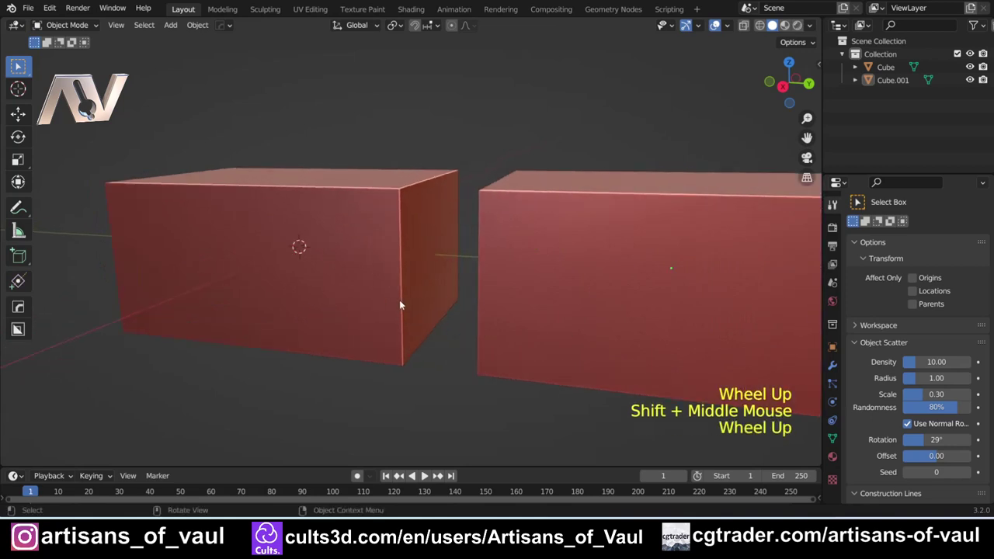
left_click(551, 314)
scroll(554, 317, "down", 1)
middle_click_drag(555, 317, 351, 303, "shift")
key("Tab")
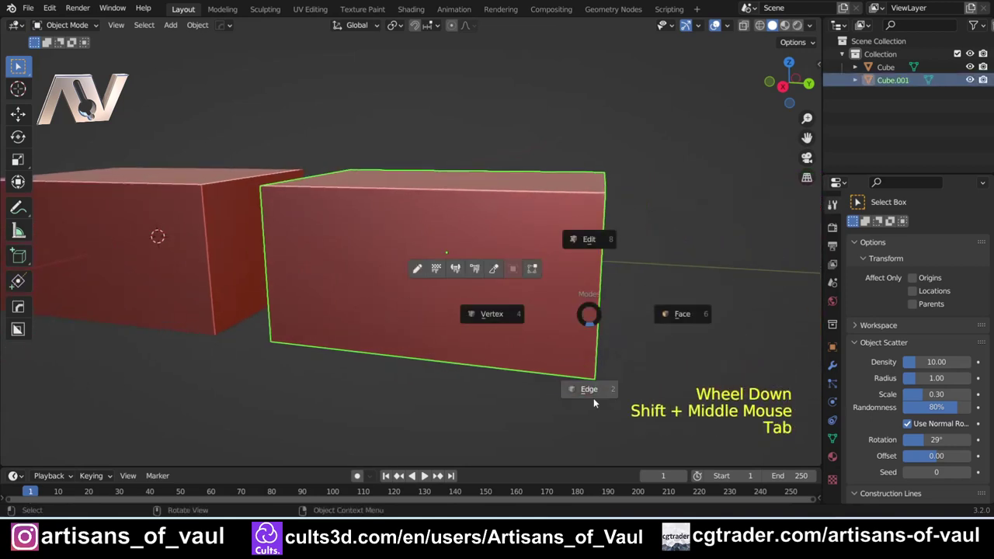
left_click(593, 395)
middle_click_drag(596, 333, 571, 322)
middle_click_drag(571, 323, 528, 298, "shift")
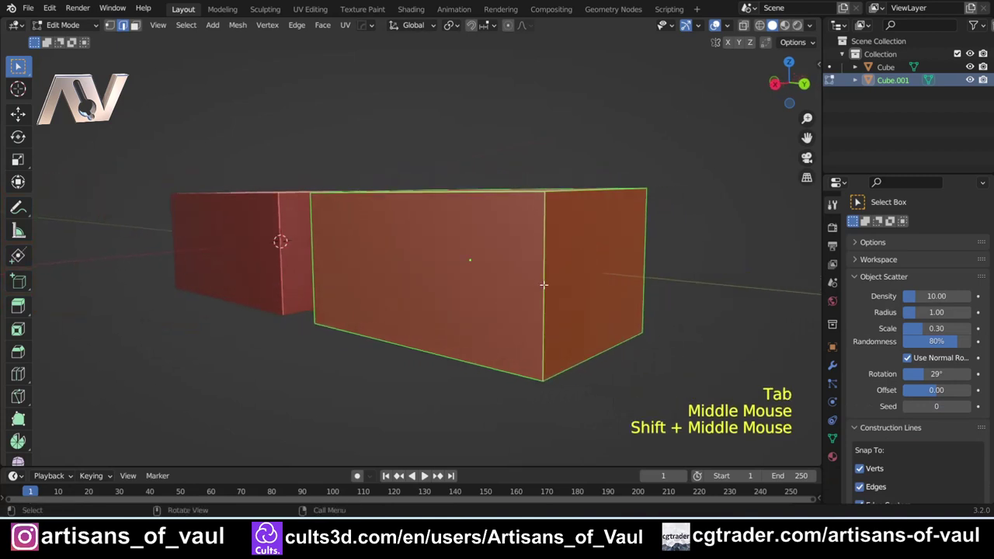
Select the duplicated box's four vertical edges by picking its near corner edge and selecting similar edges by length
left_click(544, 285)
key("shift+g")
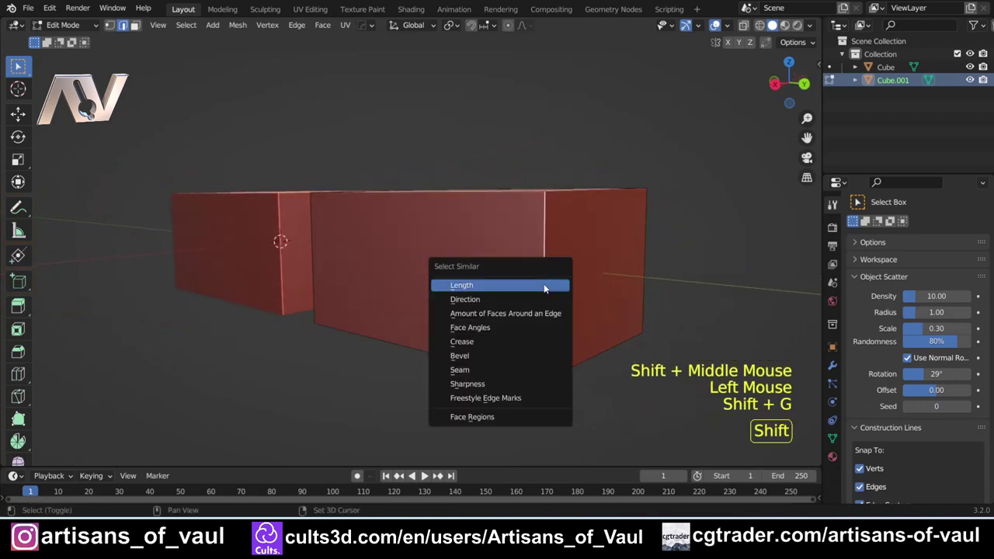
left_click(543, 285)
middle_click_drag(360, 237, 538, 221)
middle_click_drag(515, 262, 381, 266, "shift")
scroll(381, 266, "up", 2)
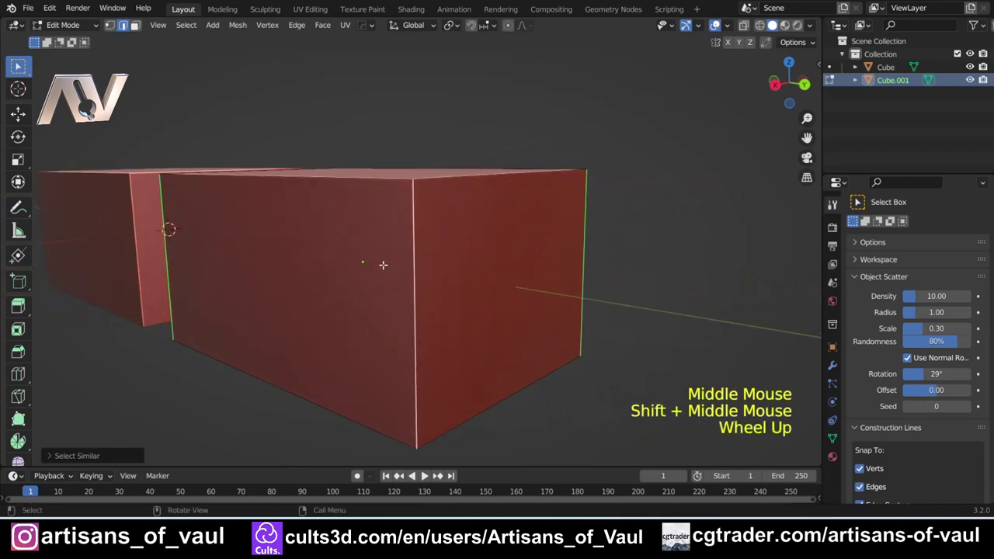
Bevel the duplicate's vertical edges about 0.007 wide with 8 segments and return to object mode
key("ctrl+b")
scroll(383, 269, "up", 5)
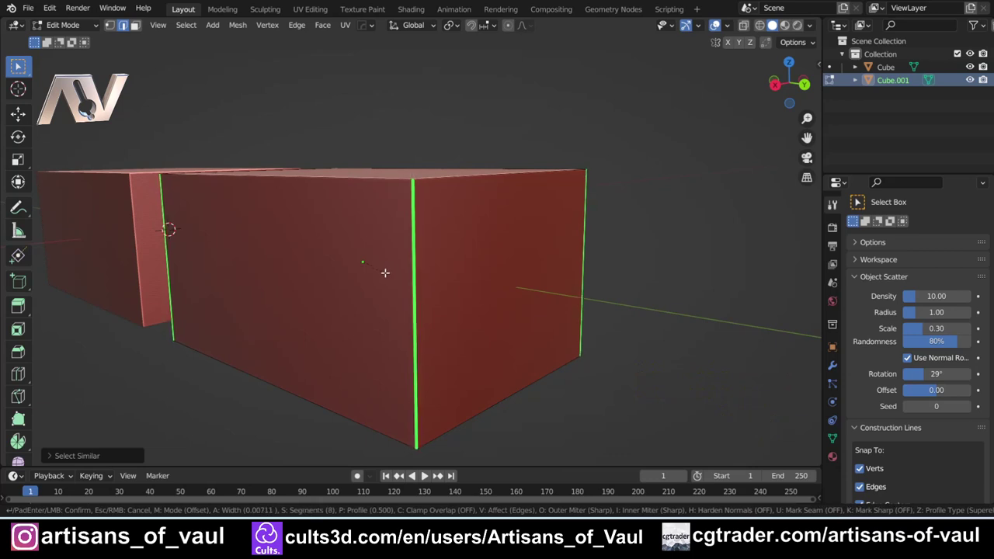
left_click(385, 273)
scroll(386, 272, "down", 2)
middle_click_drag(386, 272, 568, 322, "shift")
key("Tab")
In edge mode on the original box, select its near vertical corner edge and all edges of similar length
left_click(338, 304)
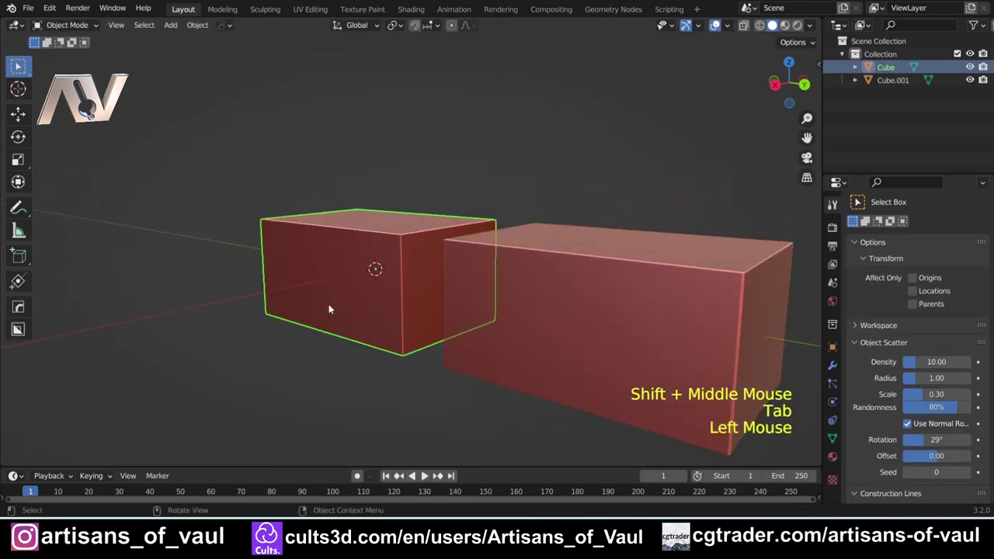
scroll(330, 302, "up", 2)
middle_click_drag(327, 301, 342, 283)
middle_click_drag(342, 283, 355, 264, "shift")
key("Tab")
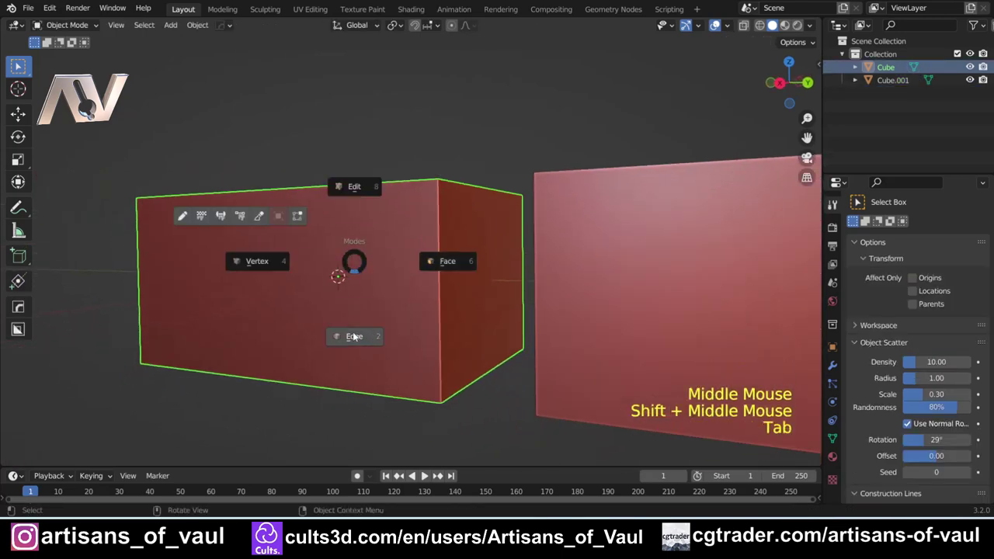
left_click(441, 283)
key("shift+g")
left_click(441, 285)
Bevel the original box's vertical edges about 0.188 wide with 16 segments and leave edit mode
key("ctrl+b")
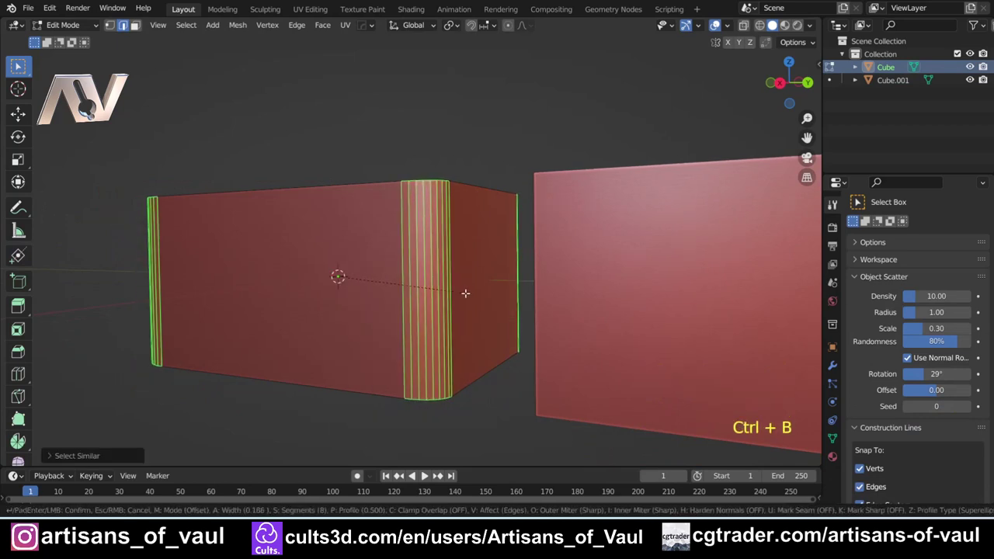
scroll(465, 292, "down", 5)
scroll(465, 293, "up", 5)
scroll(465, 292, "up", 9)
left_click(466, 294)
scroll(462, 295, "down", 3)
scroll(415, 300, "up", 2)
middle_click_drag(462, 295, 607, 266, "shift")
key("Tab")
Undo the bevel on the original box's vertical edges, back to the single selected corner edge
left_click(379, 348)
middle_click_drag(452, 229, 309, 278)
middle_click_drag(494, 274, 437, 247)
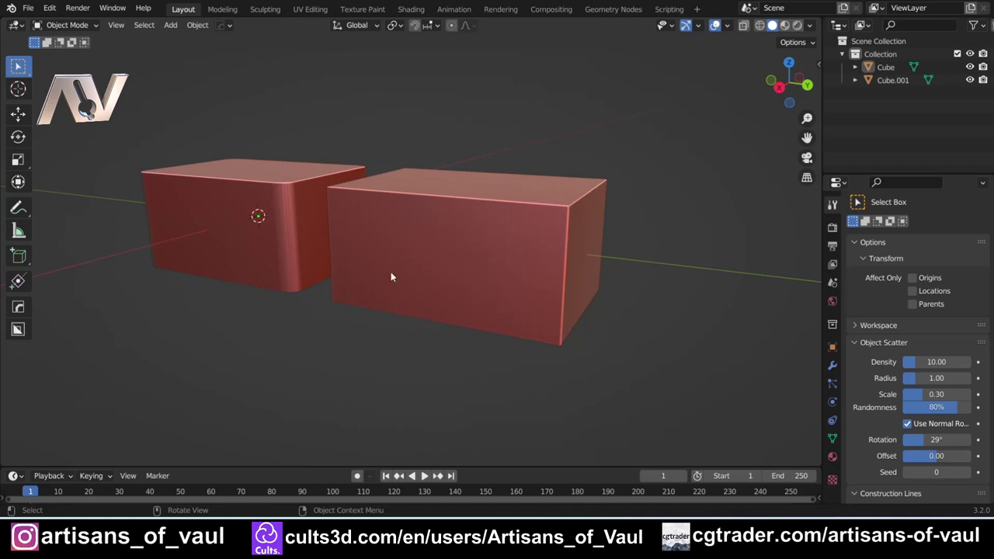
left_click(316, 312)
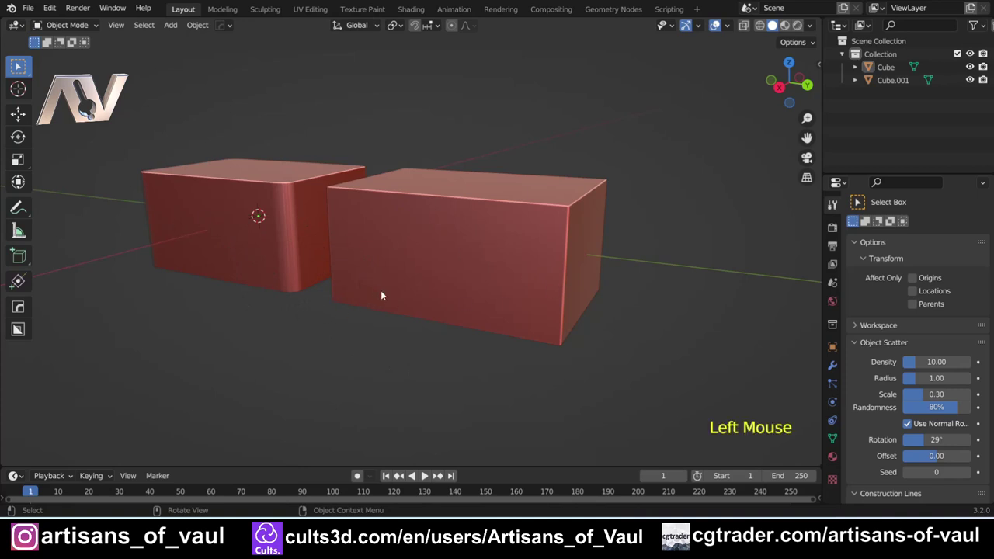
mouse_move(295, 233)
middle_mouse_down()
mouse_move(303, 238)
mouse_move(298, 275)
mouse_move(322, 216)
mouse_move(302, 219)
middle_mouse_up()
key("ctrl+z")
key("ctrl+z")
key("ctrl+z")
key("ctrl+z")
Return the original box to object mode and apply its object transform
key("Tab")
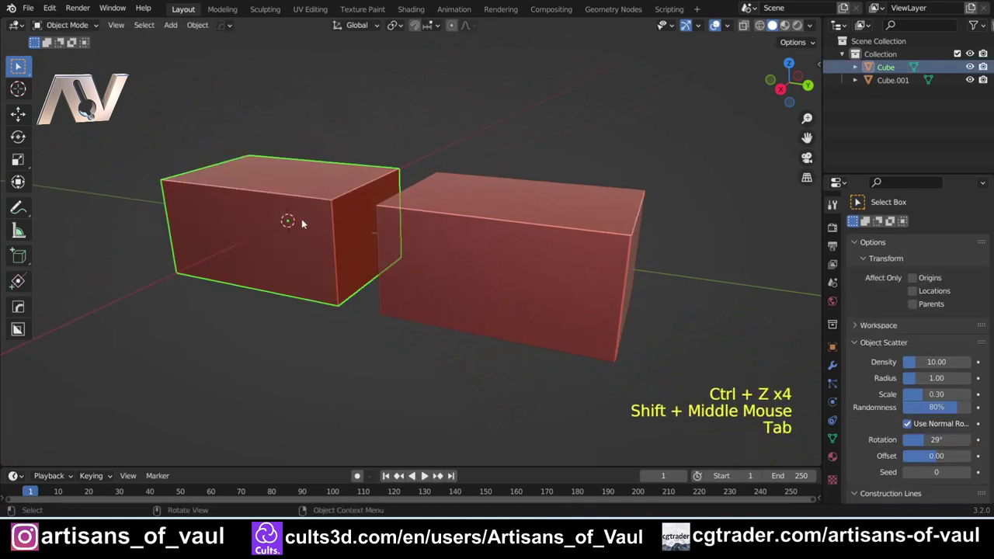
key("ctrl+a")
left_click(309, 245)
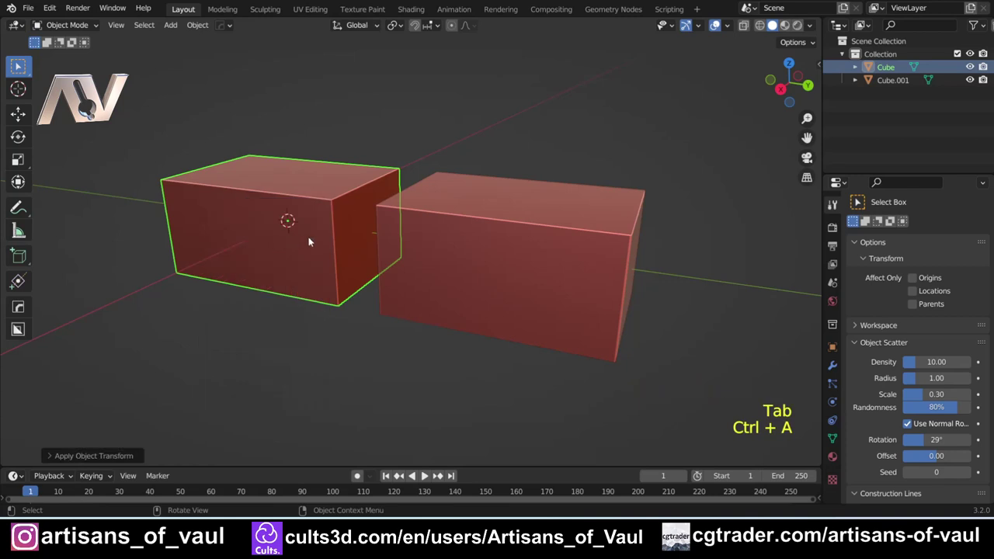
Select the original box's vertical edges by length again and bevel them about 1.66 wide with 16 segments
scroll(287, 220, "up", 2)
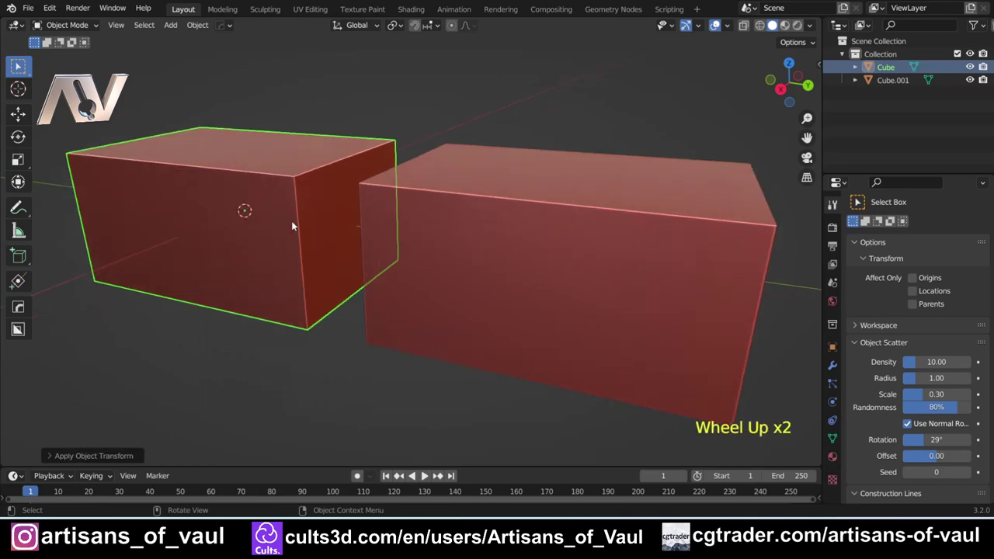
key("Tab")
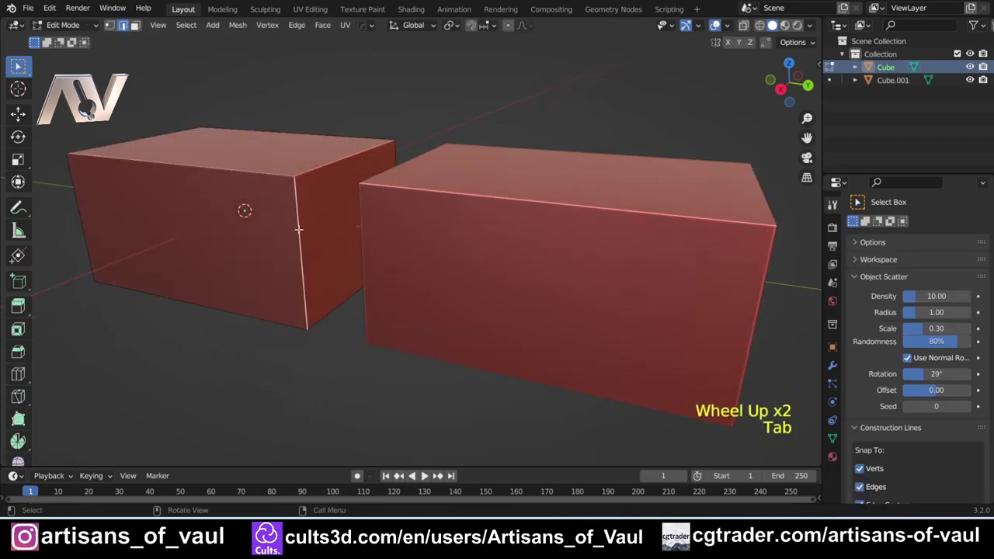
key("shift+g")
left_click(298, 228)
key("ctrl+b")
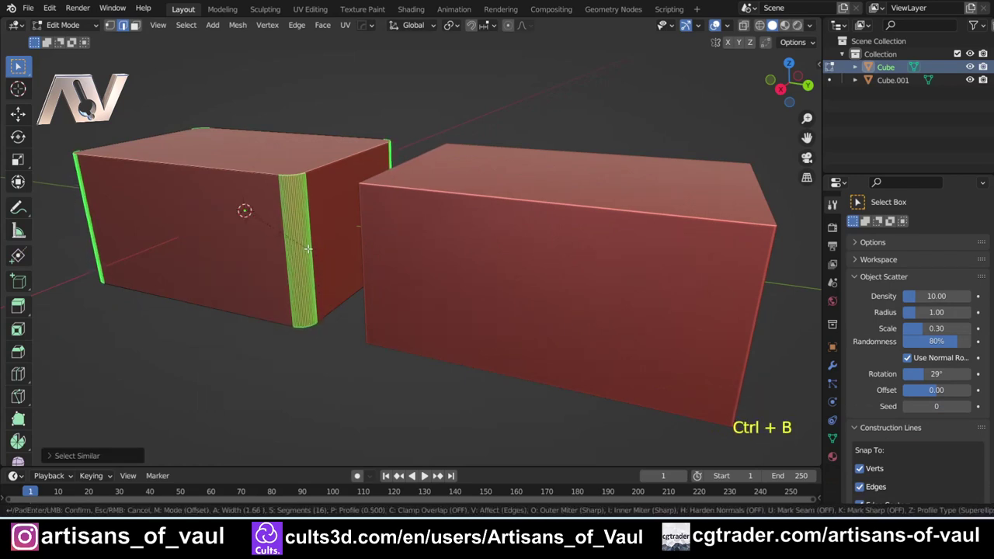
key("Tab")
Compare the corner bevels of the original box and the duplicate from several angles
scroll(390, 306, "down", 3)
left_click(389, 303)
middle_click_drag(389, 306, 365, 272, "shift")
scroll(365, 272, "up", 2)
middle_click_drag(365, 272, 335, 231, "shift")
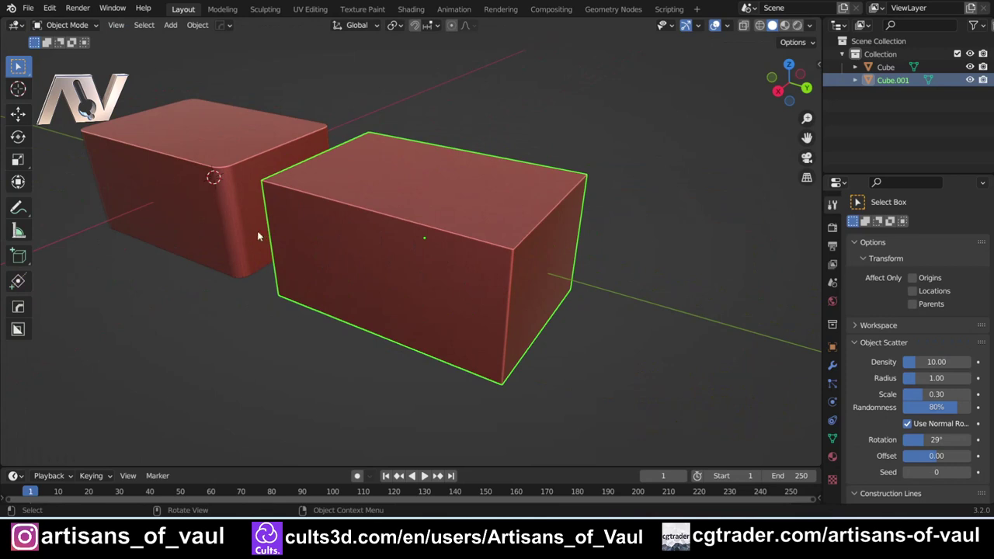
left_click(251, 330)
middle_click_drag(251, 329, 478, 267)
left_click(524, 252)
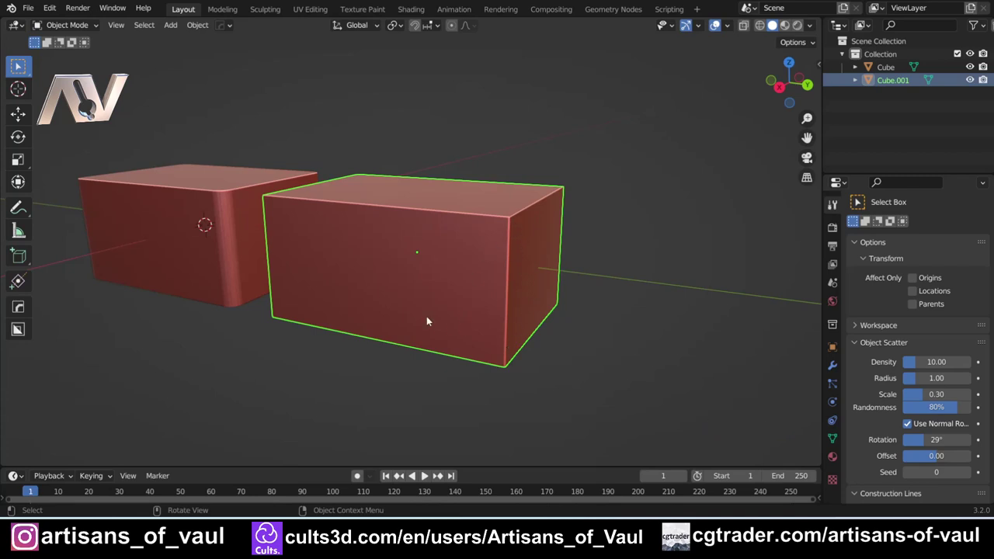
Select the edge loop around the original box's underside, bevel it into a rounded edge and leave edit mode
left_click(418, 261)
middle_click_drag(219, 233, 469, 321, "shift")
scroll(418, 260, "up", 2)
key("Tab")
middle_click_drag(457, 416, 404, 299, "shift")
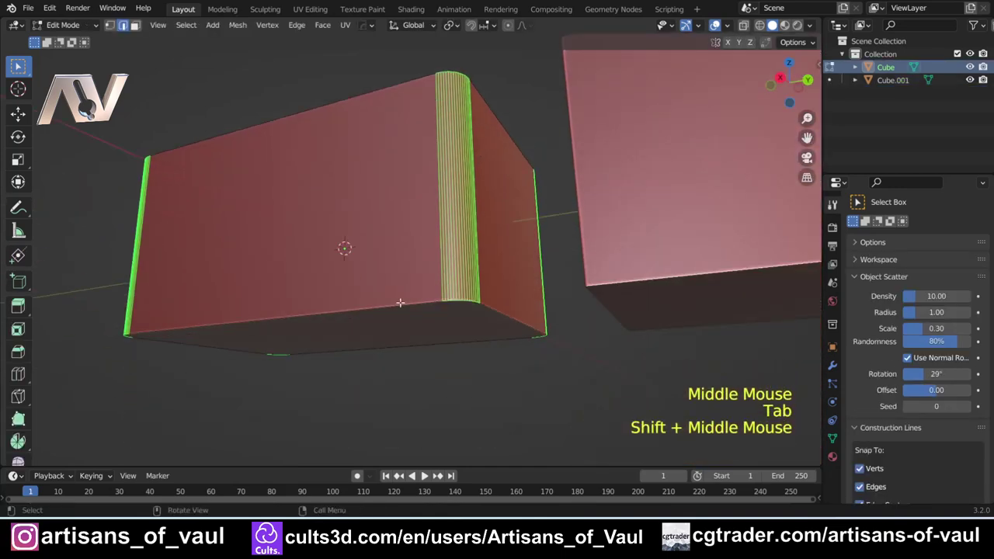
left_click(404, 298, "alt")
key("ctrl+b")
left_click(435, 334)
key("Tab")
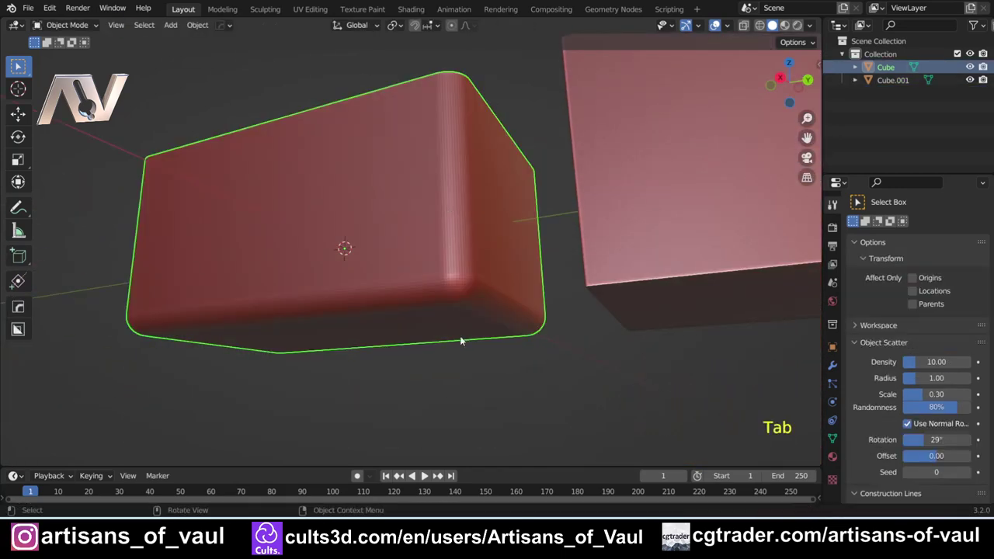
Examine the original box's rounded lower edges and corners next to the duplicate
left_click(454, 255)
scroll(459, 259, "down", 2)
scroll(466, 290, "up", 2)
middle_click_drag(459, 260, 391, 295)
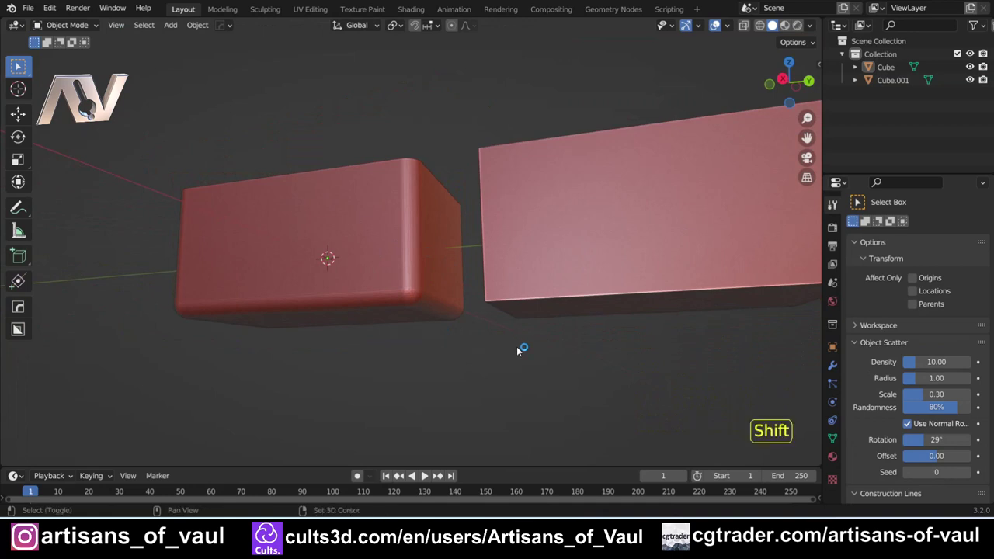
middle_click_drag(522, 349, 433, 351, "shift")
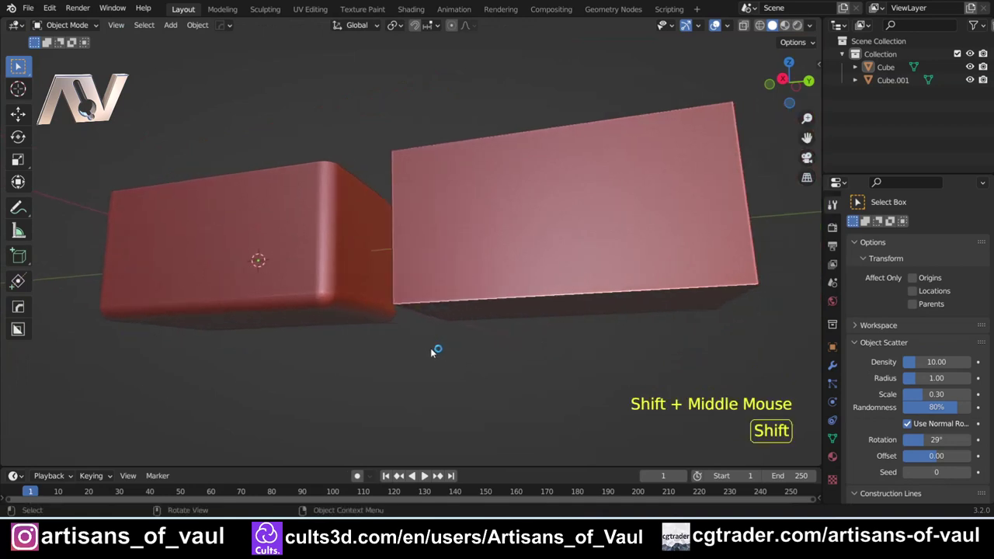
left_click(337, 282)
key("ctrl+z")
key("ctrl+z")
Apply Shade Smooth to the original box and check its shading from below
right_click(328, 262)
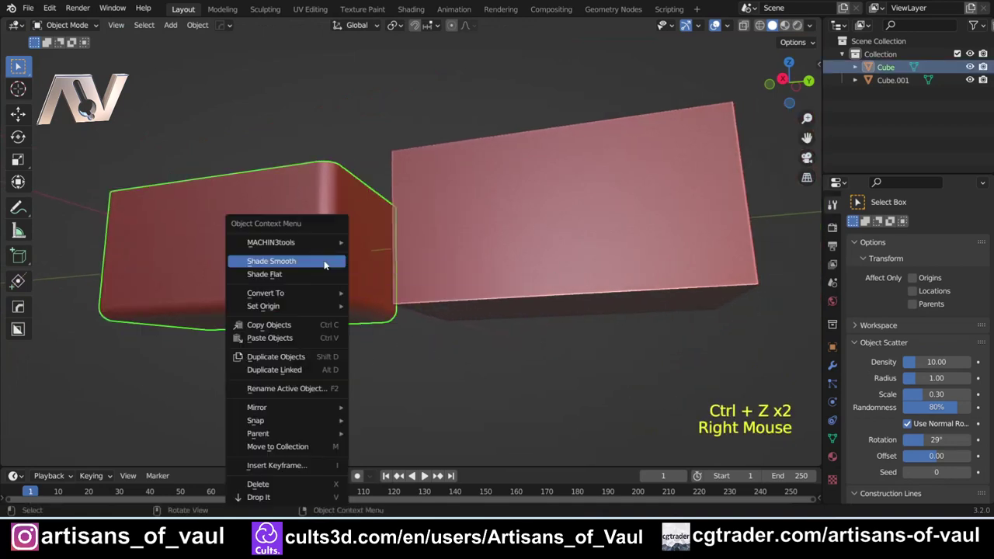
left_click(329, 262)
middle_click_drag(354, 325, 245, 219)
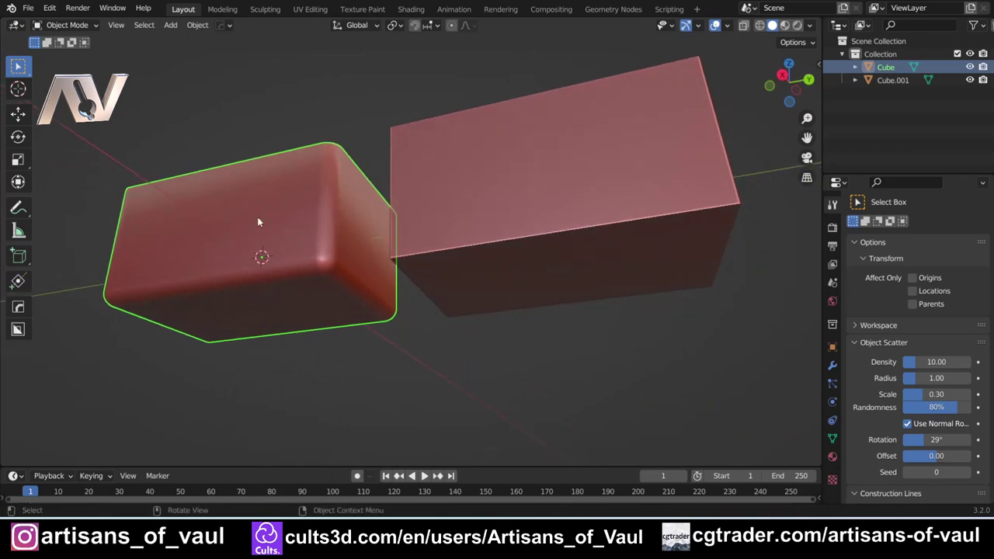
Undo the smooth shading and the bottom and vertical bevels on the original box, back to its sharp corners
key("ctrl+z")
key("ctrl+z")
key("ctrl+z")
key("ctrl+z")
key("ctrl+z")
key("ctrl+z")
key("ctrl+z")
key("ctrl+z")
key("ctrl+z")
key("ctrl+z")
key("ctrl+z")
key("ctrl+z")
key("ctrl+z")
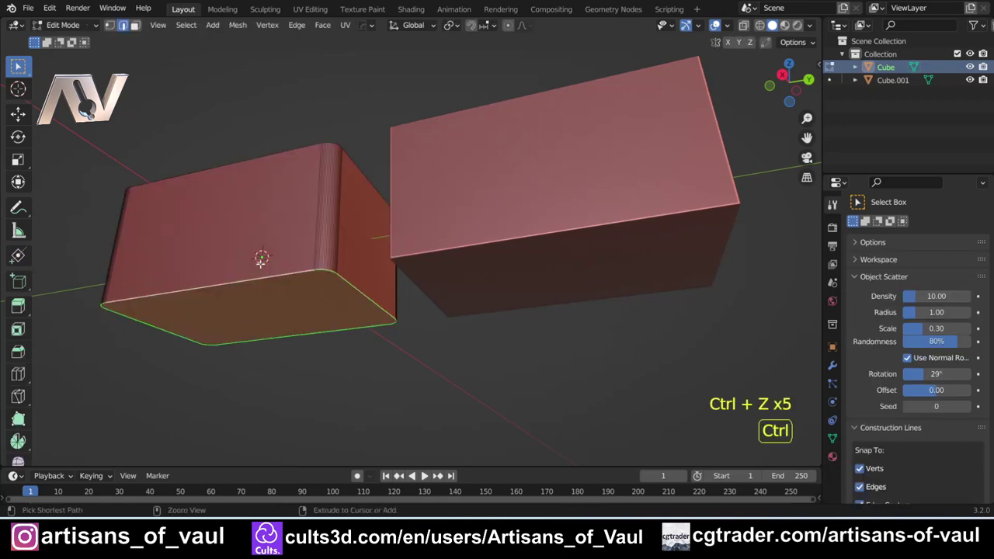
key("ctrl+z")
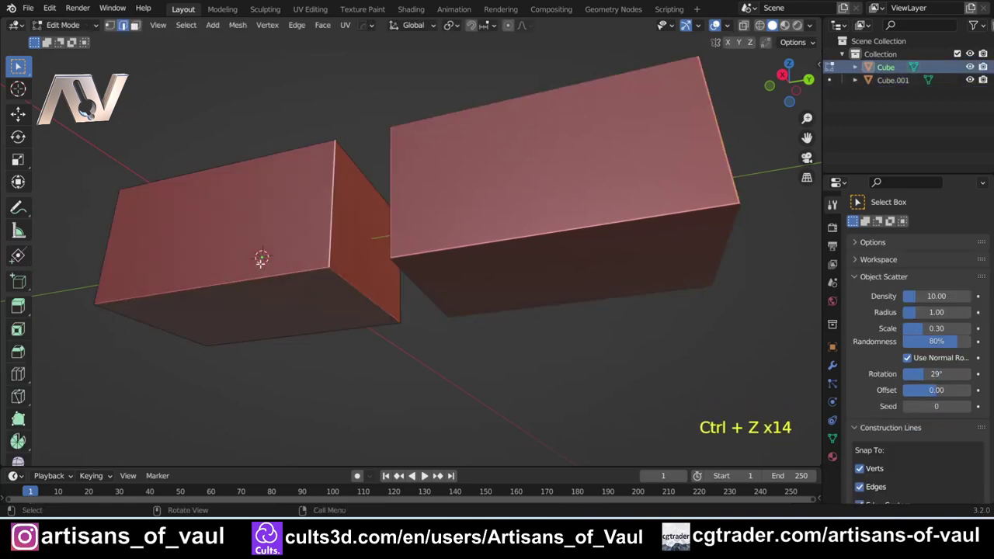
Return to object mode and select the duplicated box
key("Tab")
left_click(532, 201)
key("Tab")
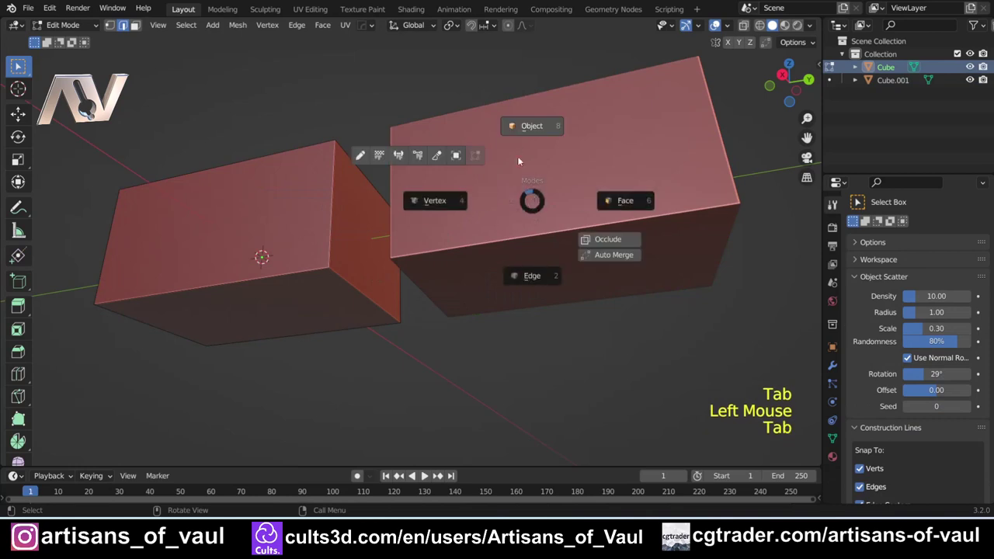
left_click(530, 204)
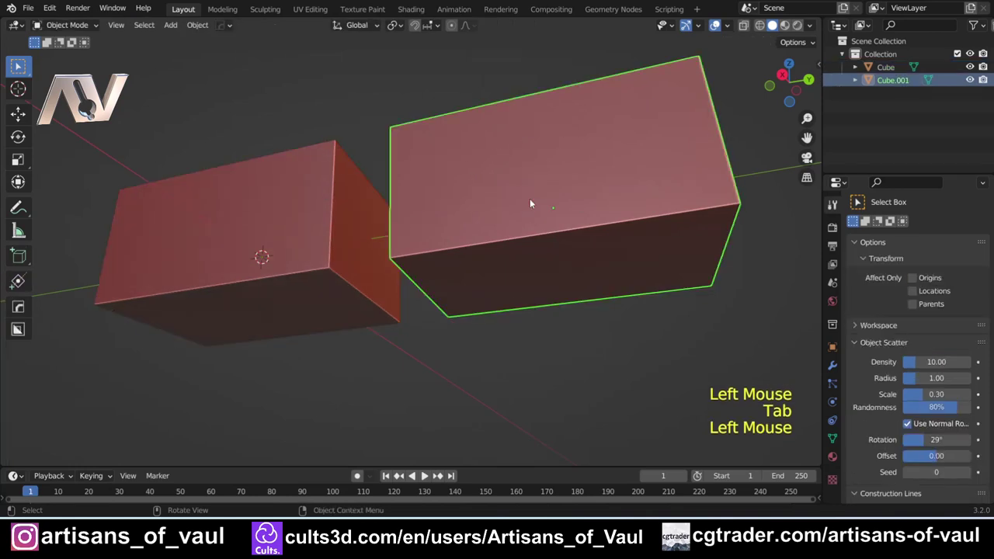
Delete the duplicated box and select the remaining original box
key("Delete")
key("Tab")
left_click(411, 248)
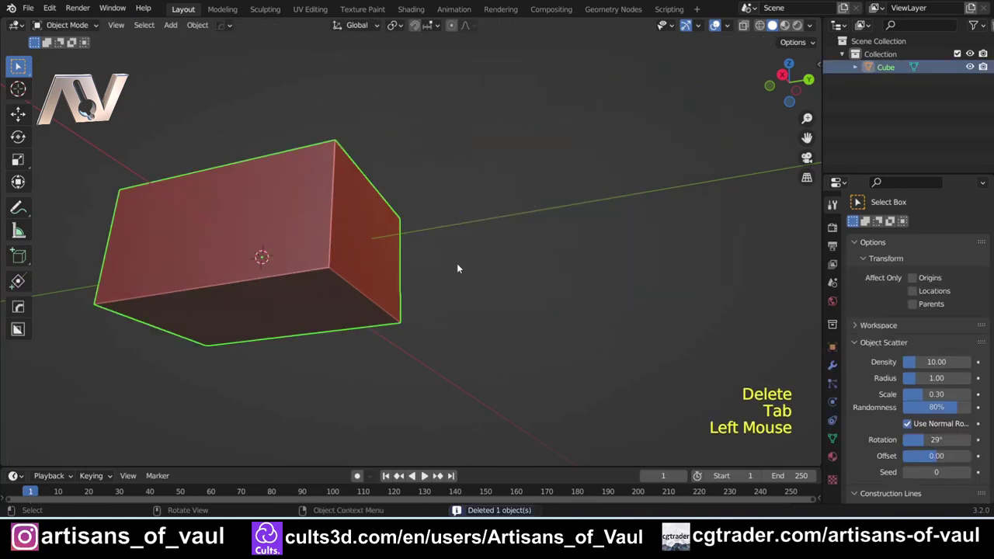
Bevel the box's four vertical corner edges into flat single-segment chamfers about 2.13 wide
key("Tab")
left_click(332, 233)
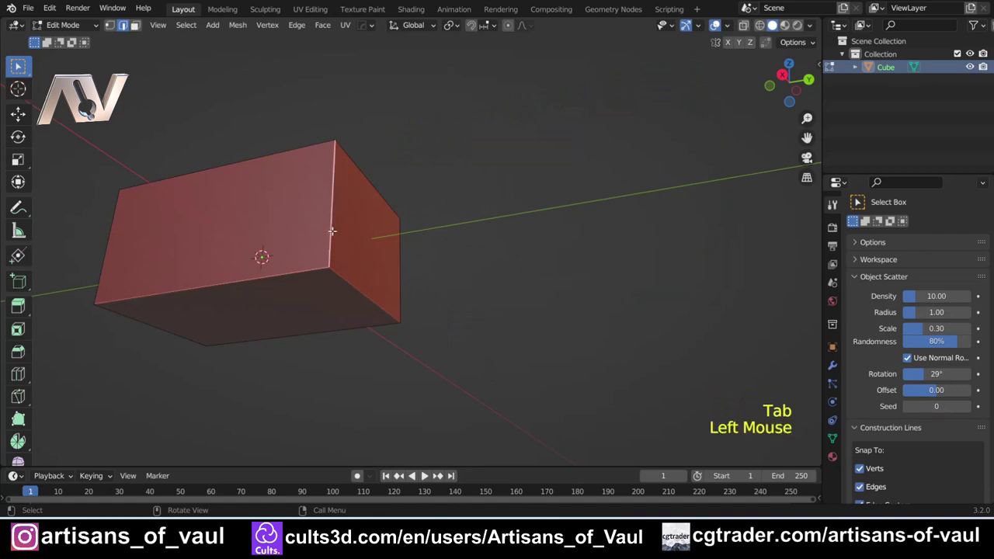
key("shift+g")
left_click(332, 235)
middle_click_drag(332, 235, 412, 198, "shift")
scroll(410, 233, "up", 2)
middle_click_drag(412, 198, 415, 166, "shift")
key("ctrl+b")
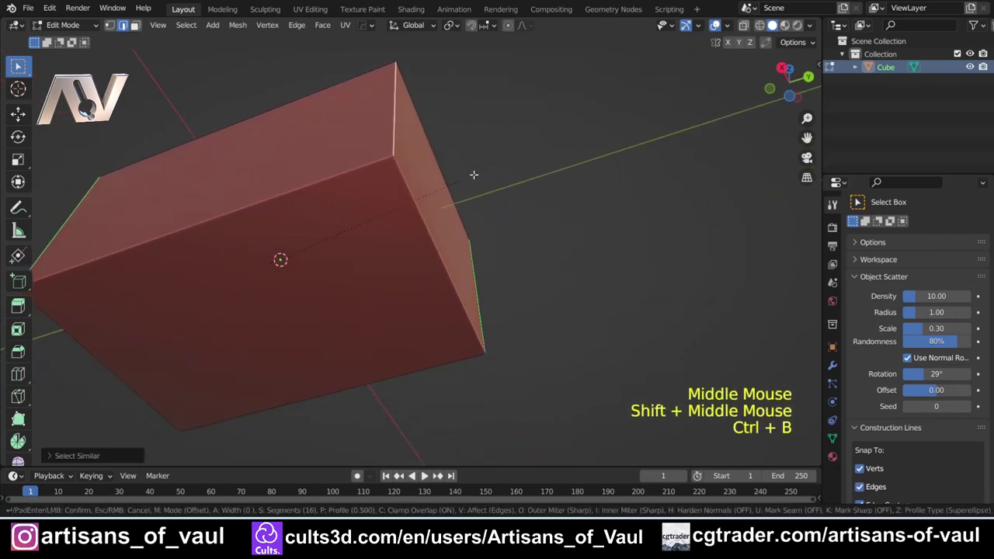
scroll(501, 203, "down", 15)
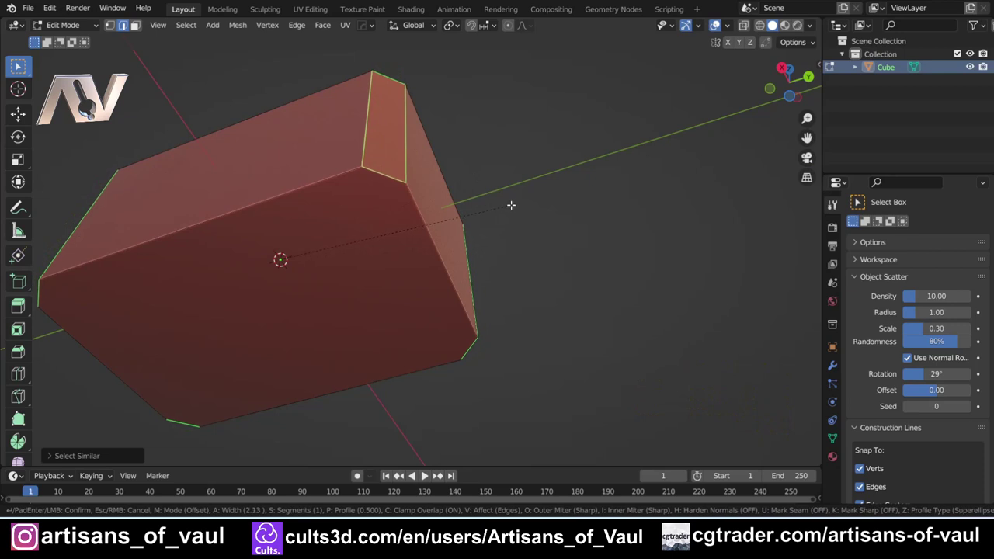
left_click(511, 205)
Select all vertical edges of the corner chamfers and bevel them about 0.64 wide with 8 segments
middle_click_drag(475, 197, 395, 207)
left_click(362, 127, "shift")
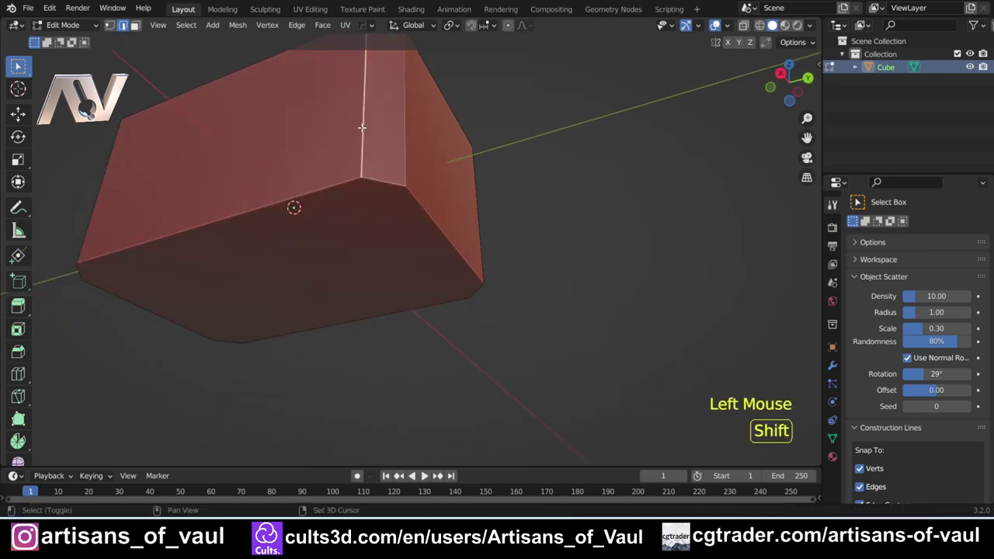
key("shift+g")
left_click(362, 129)
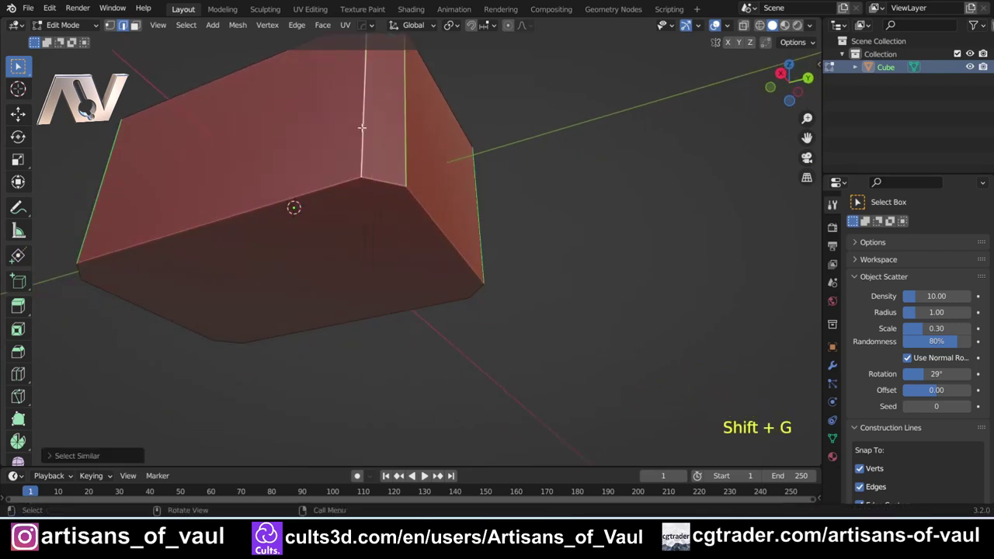
middle_click_drag(515, 160, 540, 151)
key("ctrl+b")
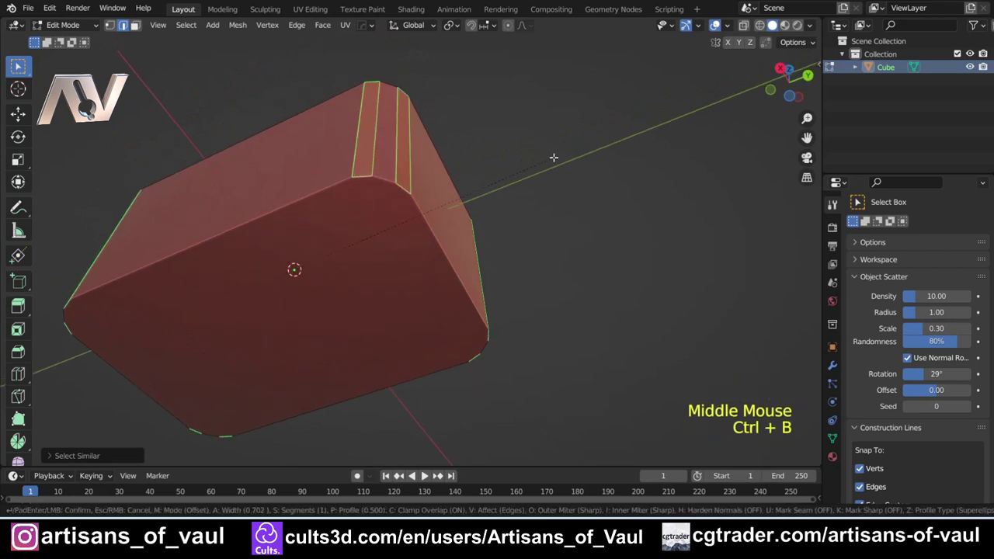
scroll(551, 158, "up", 3)
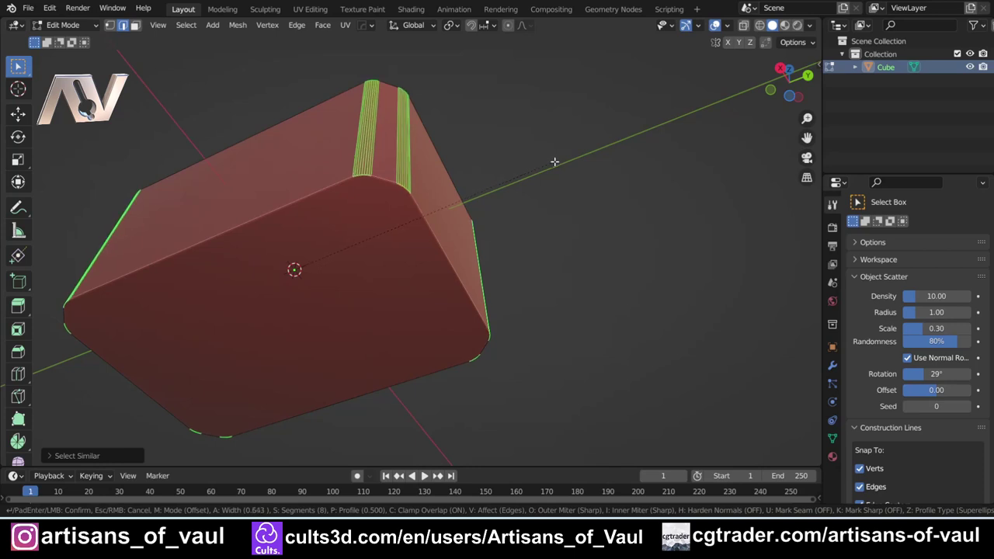
left_click(554, 162)
Round the edge loop around the box's bottom face with a multi-segment bevel and return to object mode
middle_click_drag(362, 178, 399, 204)
left_click(404, 178, "alt")
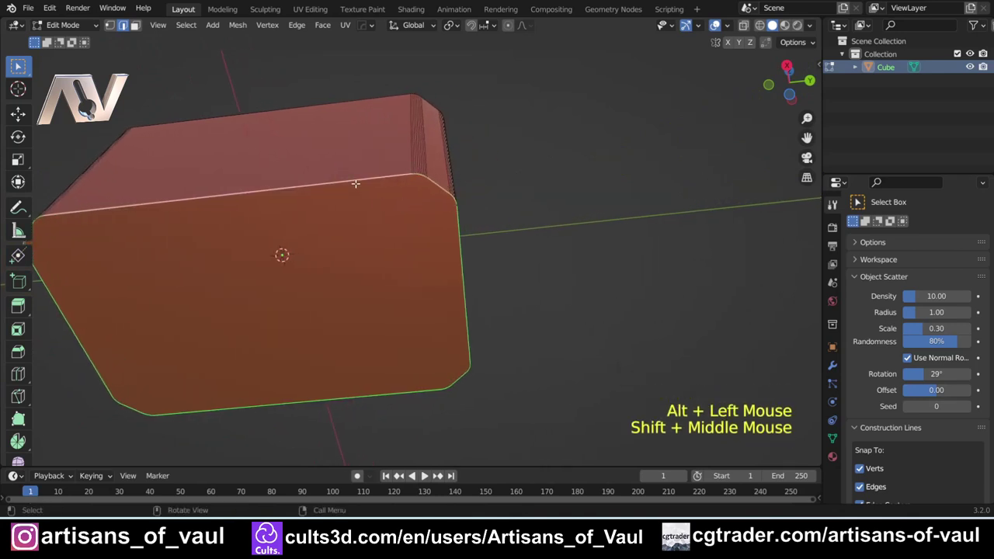
key("ctrl+b")
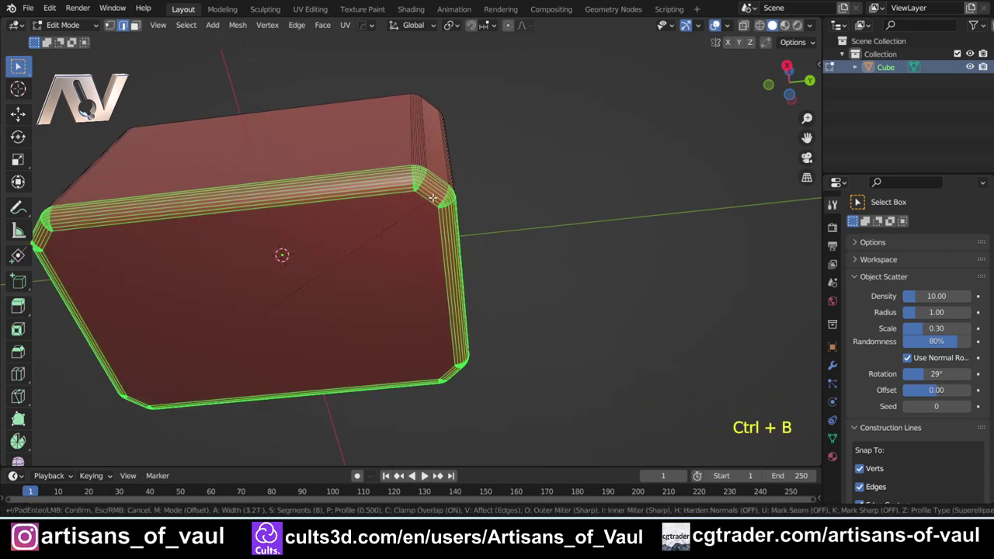
scroll(433, 198, "up", 1)
key("Tab")
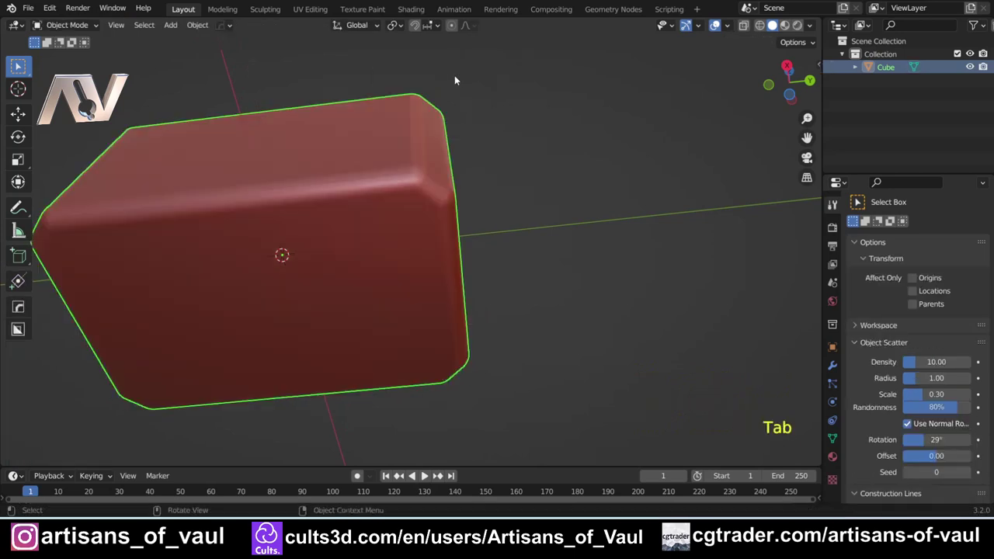
Inspect the box's beveled corners from the side and look through the available modifiers
left_click(470, 148)
middle_click_drag(470, 147, 455, 251)
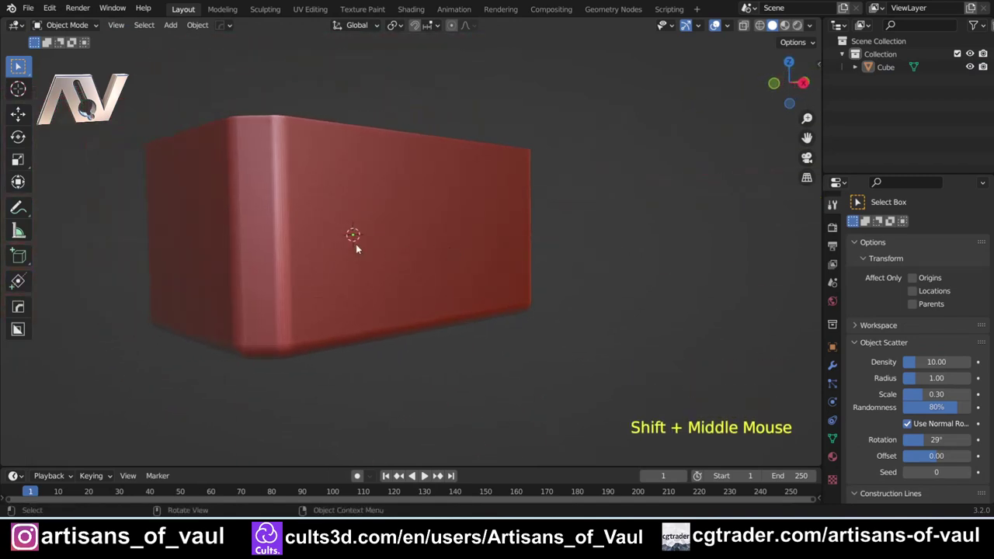
middle_click_drag(275, 219, 369, 234, "shift")
left_click(452, 148)
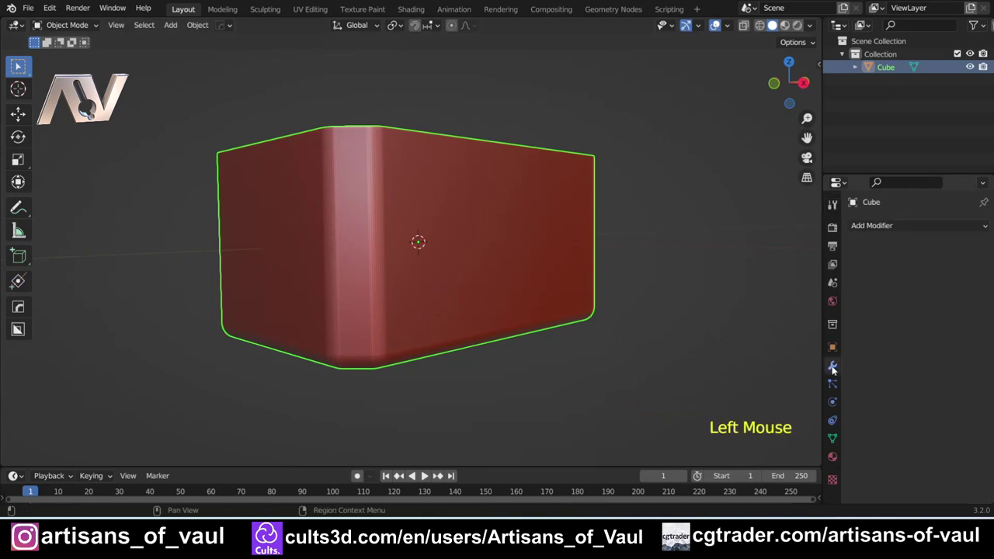
left_click(883, 226)
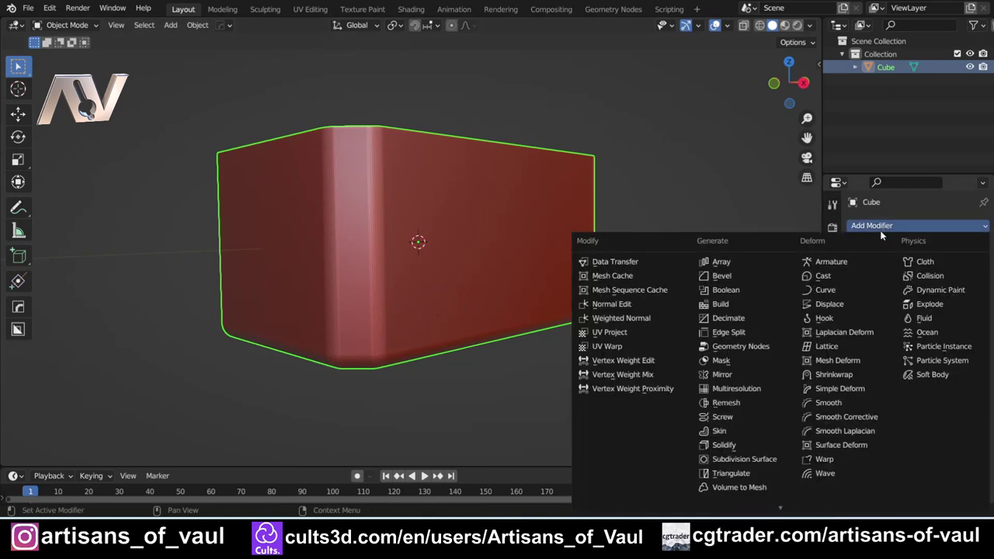
key("Escape")
Examine the rounded lower corner of the box up close
middle_click_drag(504, 247, 464, 205, "shift")
scroll(464, 272, "up", 2)
scroll(463, 204, "down", 1)
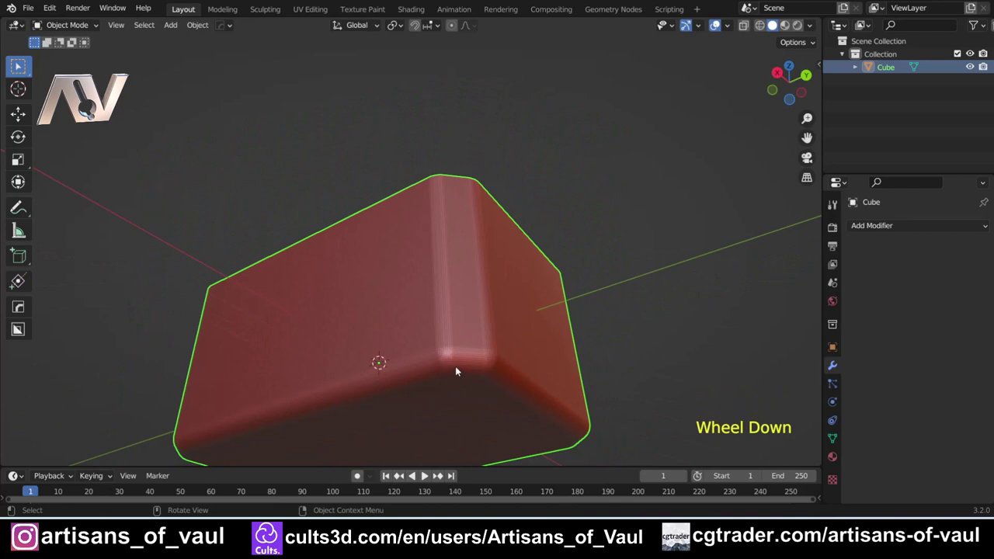
key("r")
key("Escape")
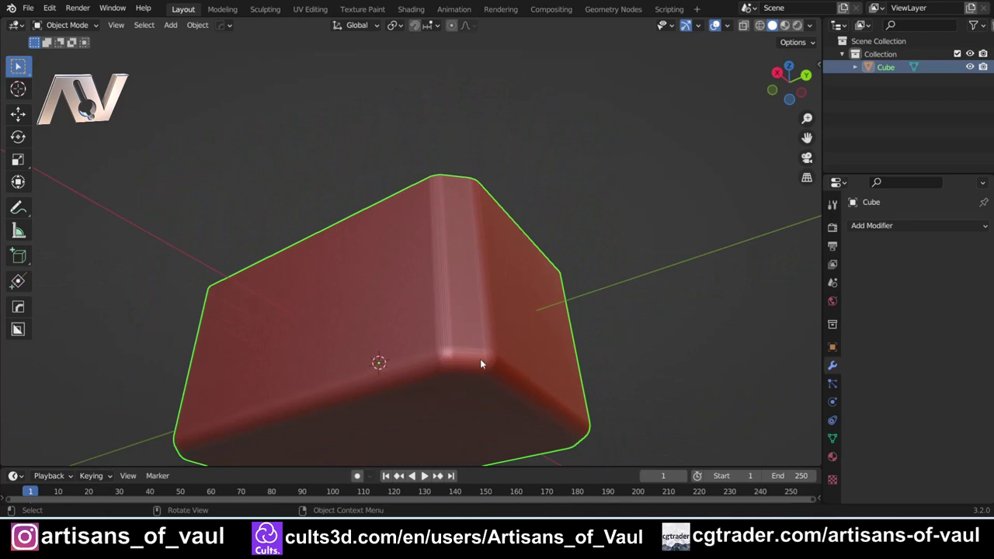
scroll(479, 360, "up", 2)
middle_click_drag(479, 360, 424, 213, "shift")
key("Tab")
key("Tab")
key("Tab")
key("Tab")
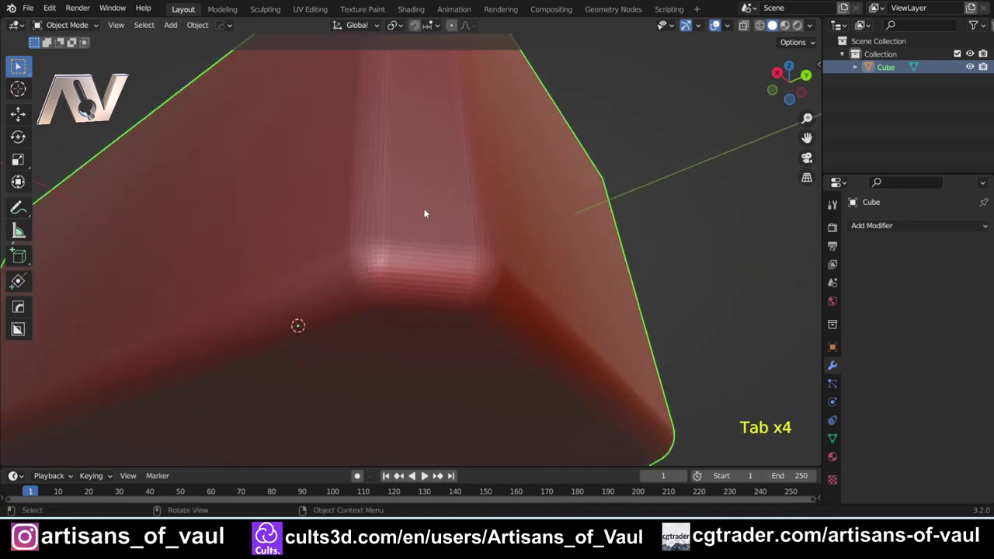
In face mode, select the whole strip of rounding faces along one side of the vertical corner chamfer
key("Tab")
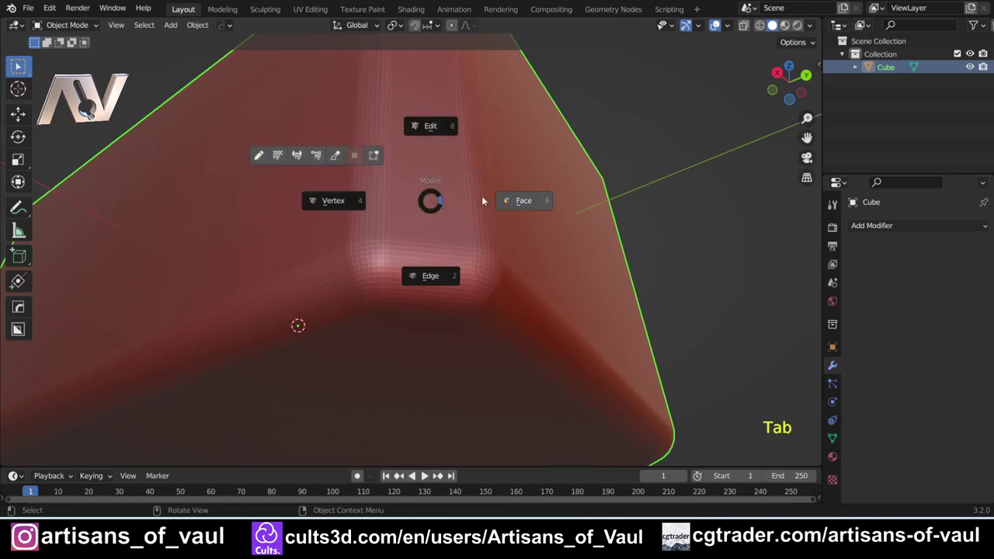
scroll(375, 182, "up", 2)
middle_click_drag(328, 171, 365, 225, "shift")
middle_click_drag(365, 226, 386, 249)
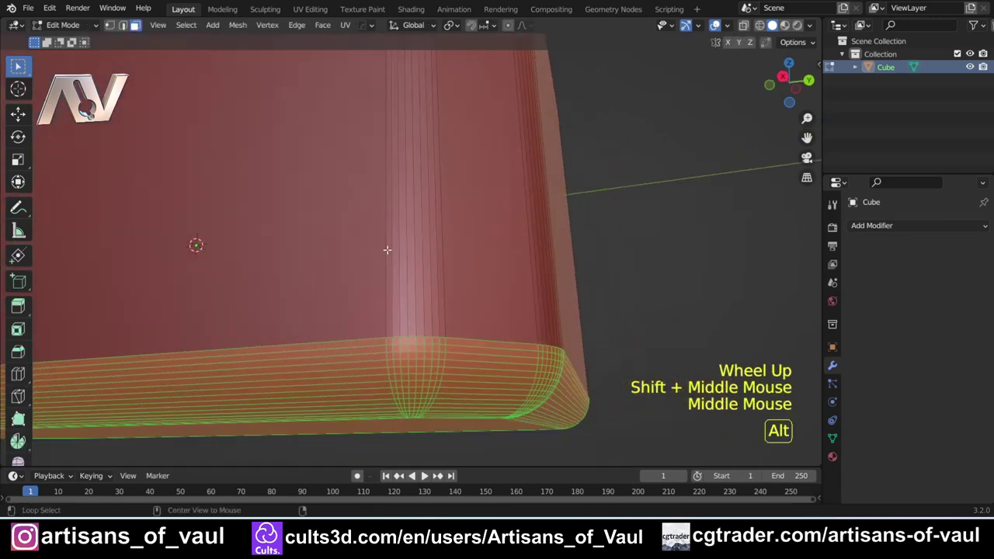
left_click(396, 248, "alt")
left_click(431, 253, "shift")
left_click(444, 257)
left_click(441, 252, "ctrl")
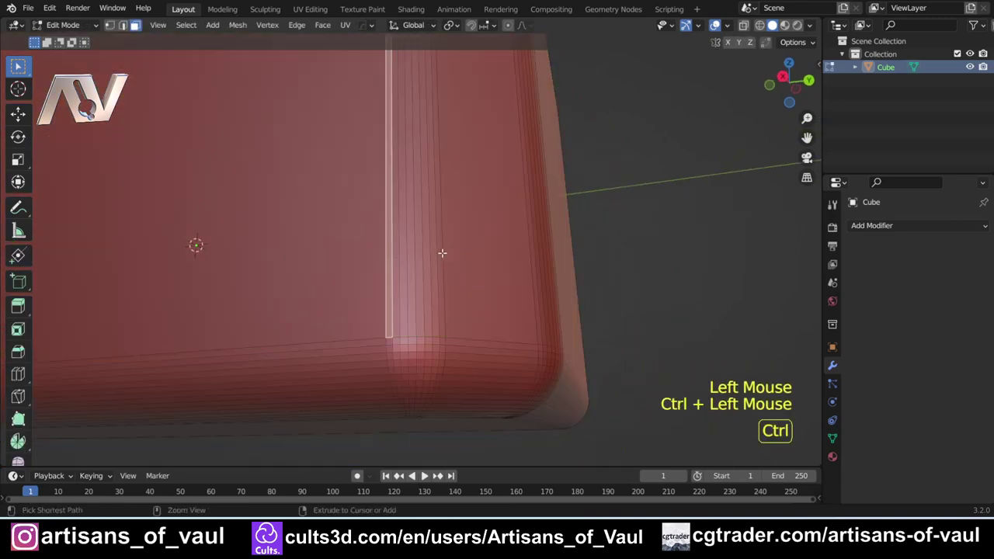
Turn the selected rounding strip back into a single edge with MESHmachine's Unbevel and check the corner from below
key("y")
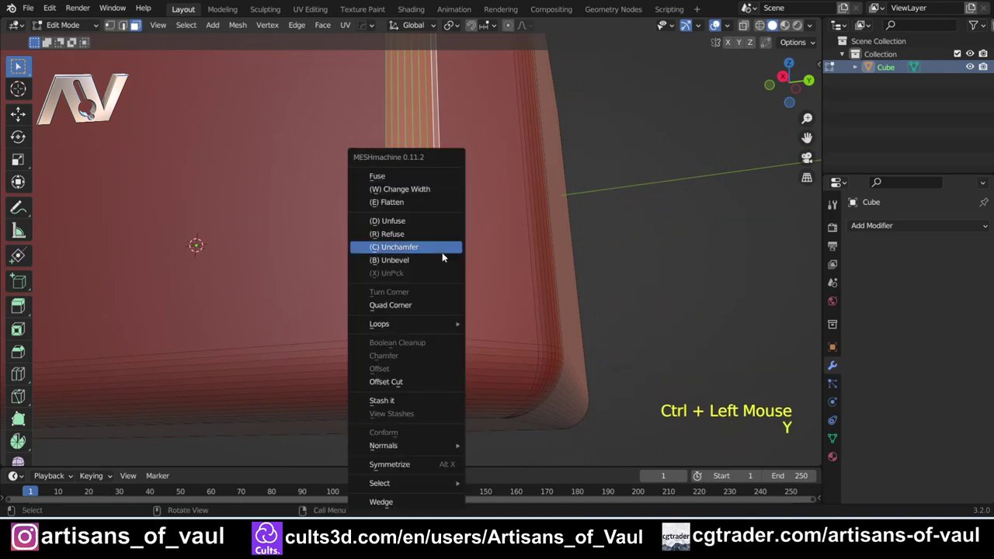
left_click(426, 259)
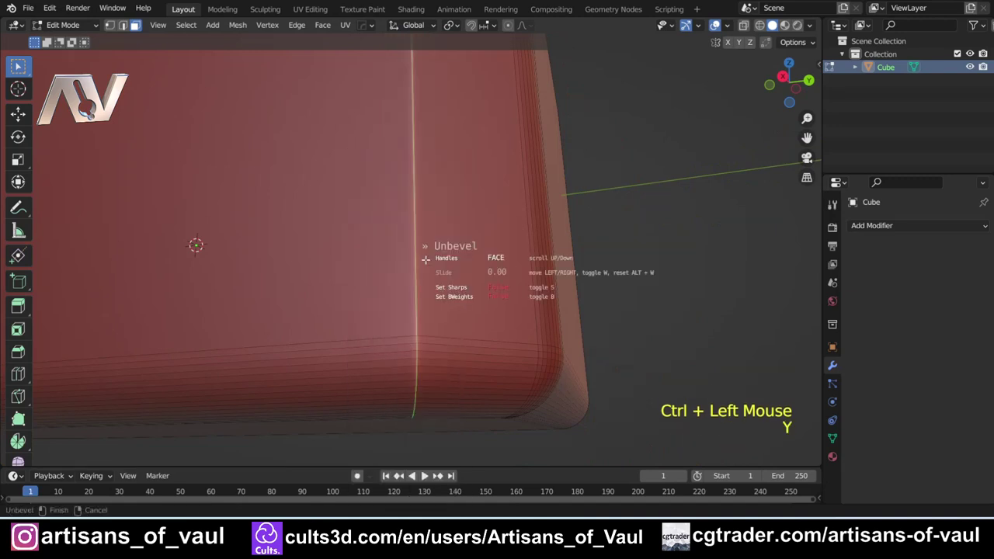
left_click(468, 260)
scroll(469, 261, "down", 2)
middle_click_drag(469, 260, 420, 237)
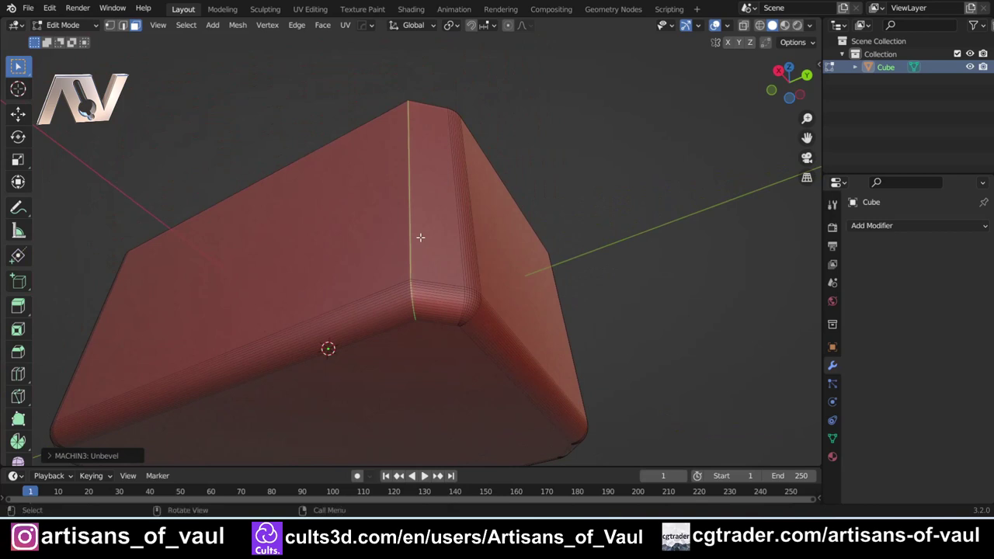
Undo the unbevel, return to object mode with nothing selected, and face the long side of the box
key("ctrl")
key("ctrl+z")
key("Tab")
left_click(617, 201)
middle_click_drag(618, 201, 450, 198)
mouse_move(451, 198)
middle_mouse_down("shift")
mouse_move(420, 215)
mouse_move(465, 201)
mouse_move(442, 205)
middle_mouse_up("shift")
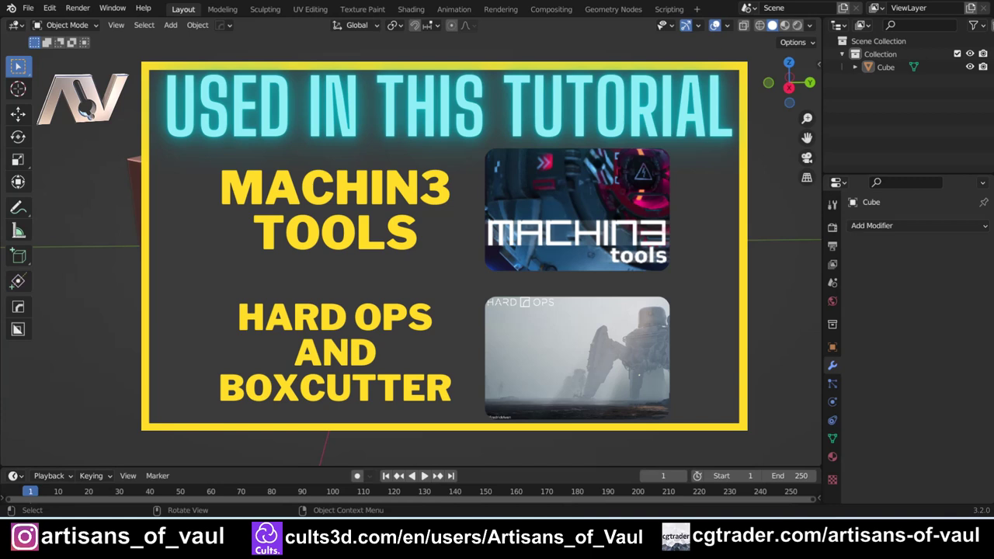
middle_click_drag(466, 350, 548, 374, "shift")
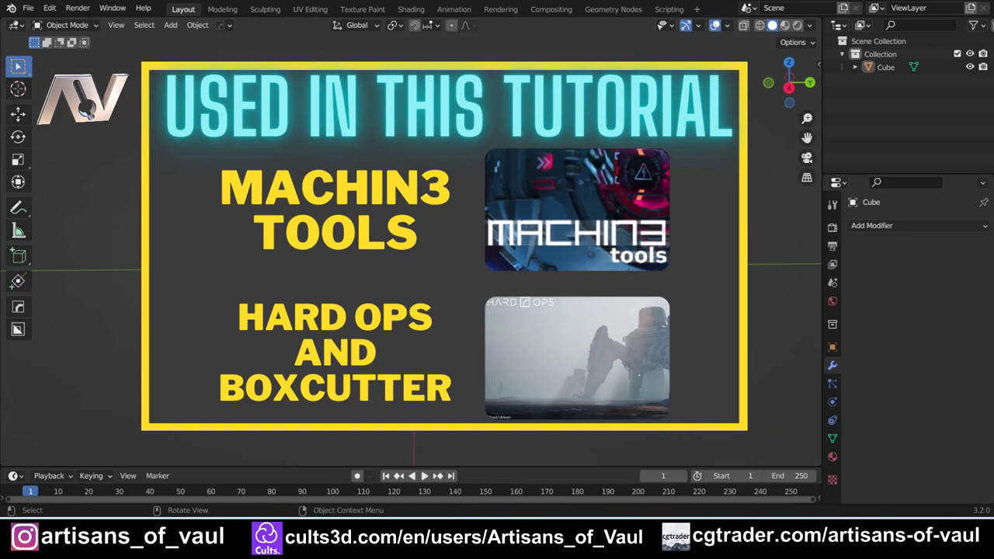
Select the box's top face and duplicate it into a separate object with Smart Face
left_click(413, 268)
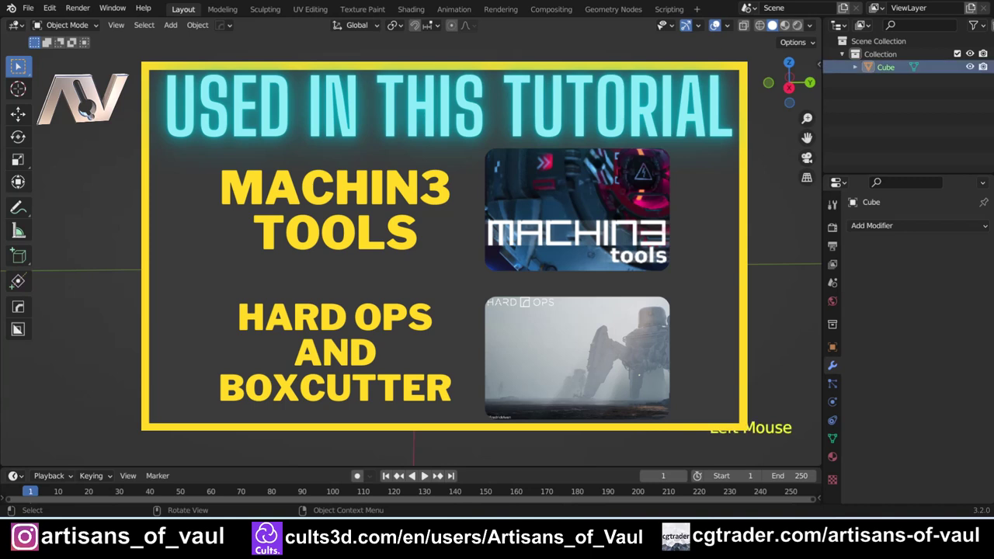
key("Tab")
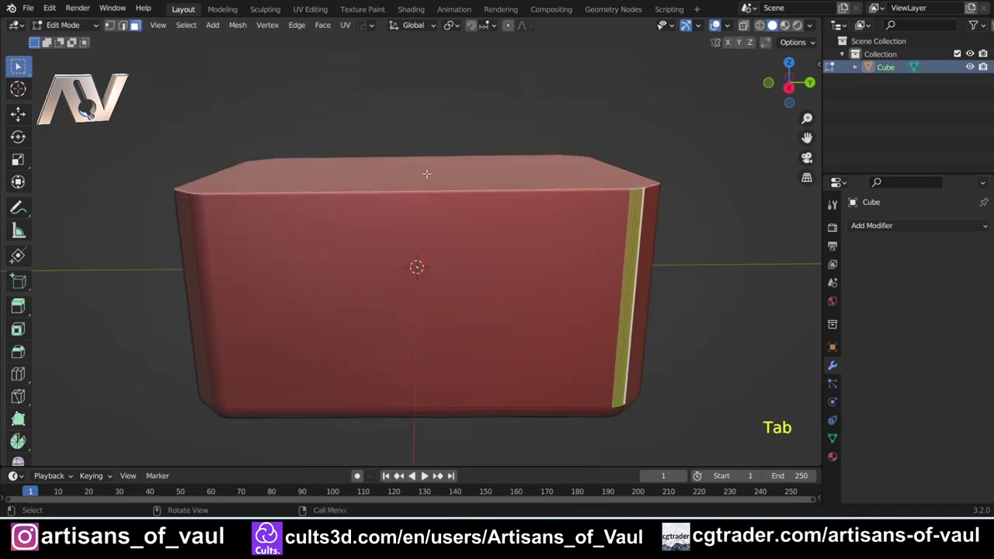
left_click(451, 182)
middle_click_drag(495, 231, 458, 266, "shift")
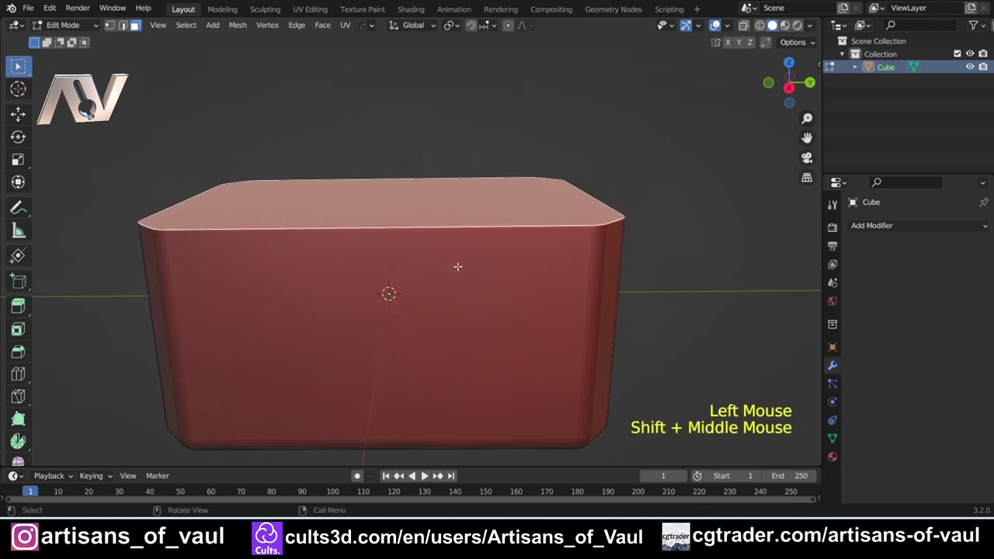
key("4")
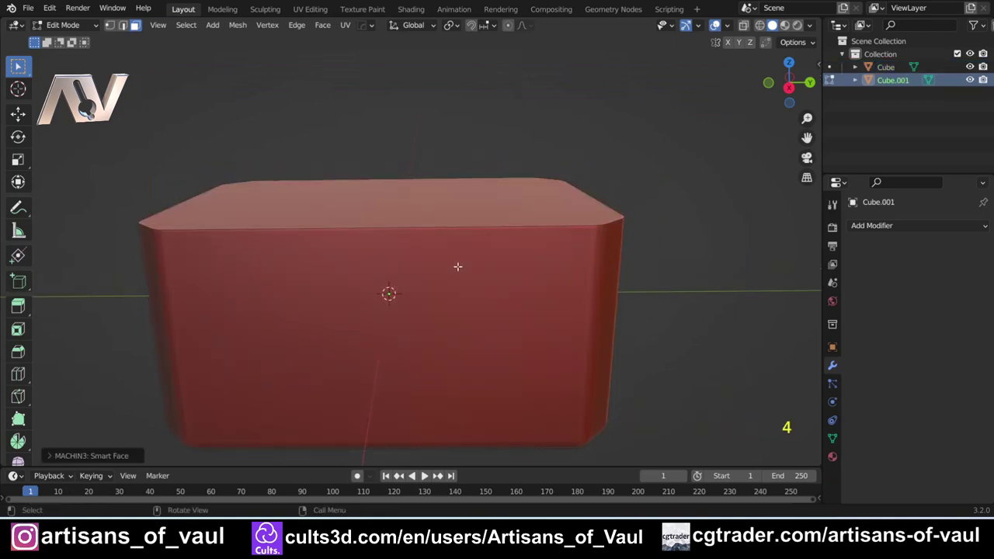
Extrude the separated top face upward about 1.34 to form a lid
left_click(433, 220)
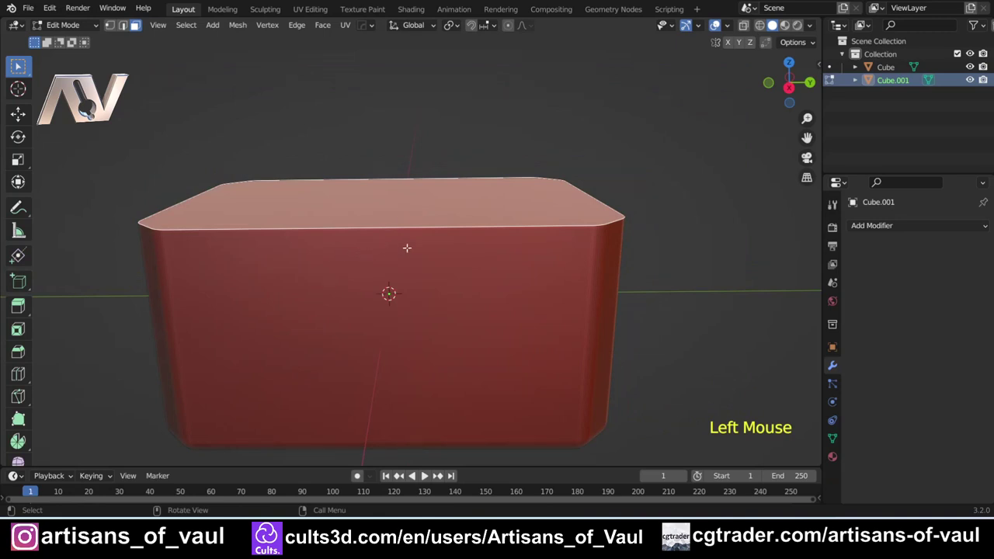
scroll(396, 249, "down", 2)
mouse_move(466, 184)
middle_mouse_down()
mouse_move(468, 308)
mouse_move(453, 170)
middle_mouse_up()
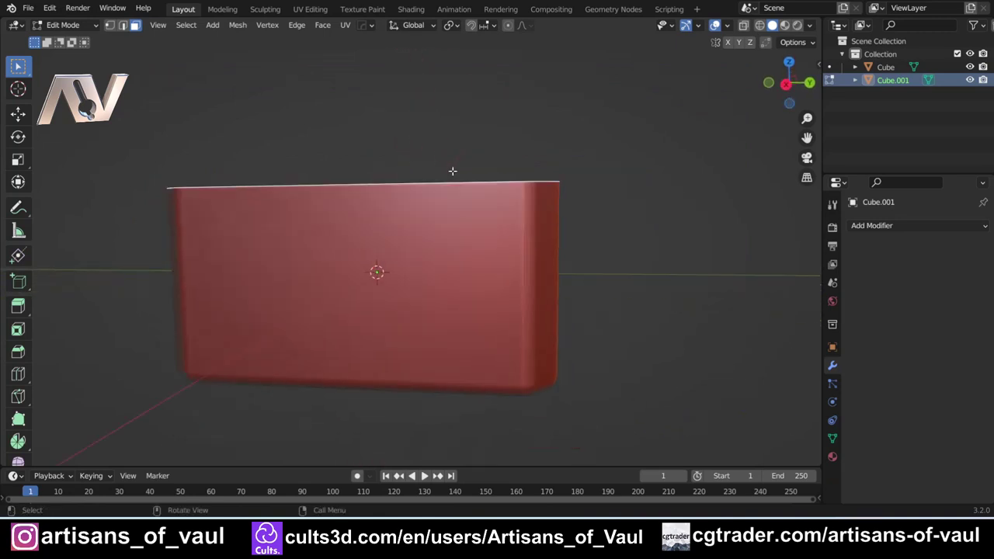
key("e")
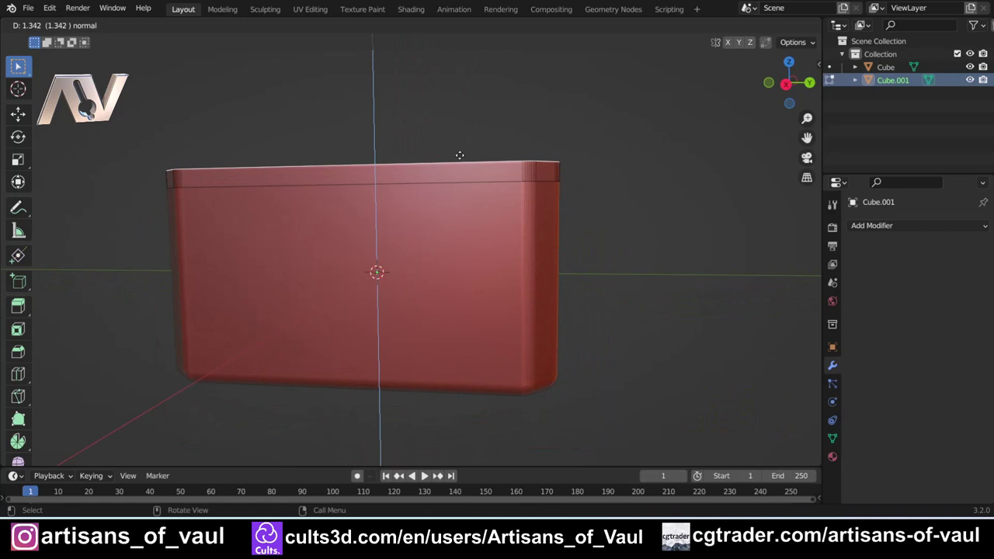
left_click(460, 154)
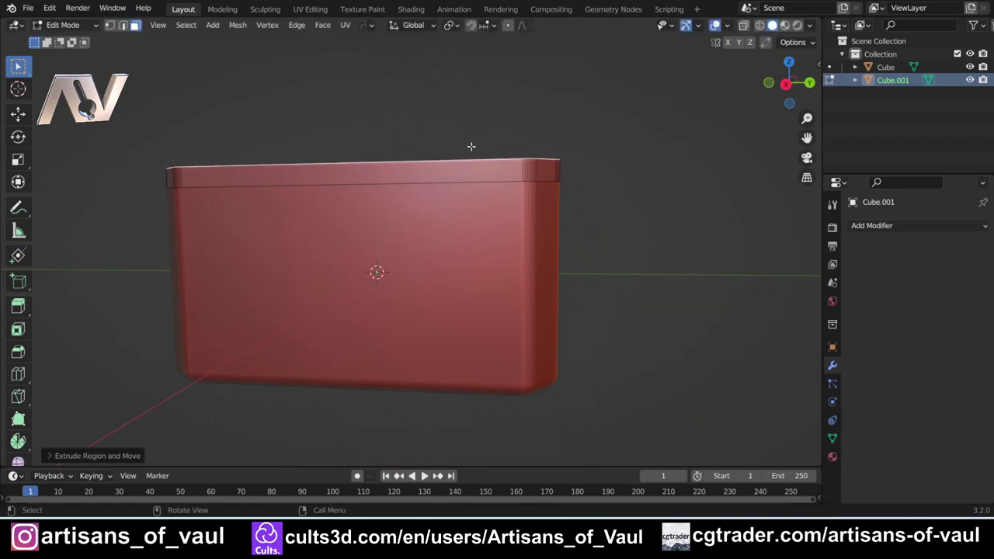
Return to object mode and show the lid from above in wireframe shading
key("Tab")
middle_click_drag(455, 43, 490, 222)
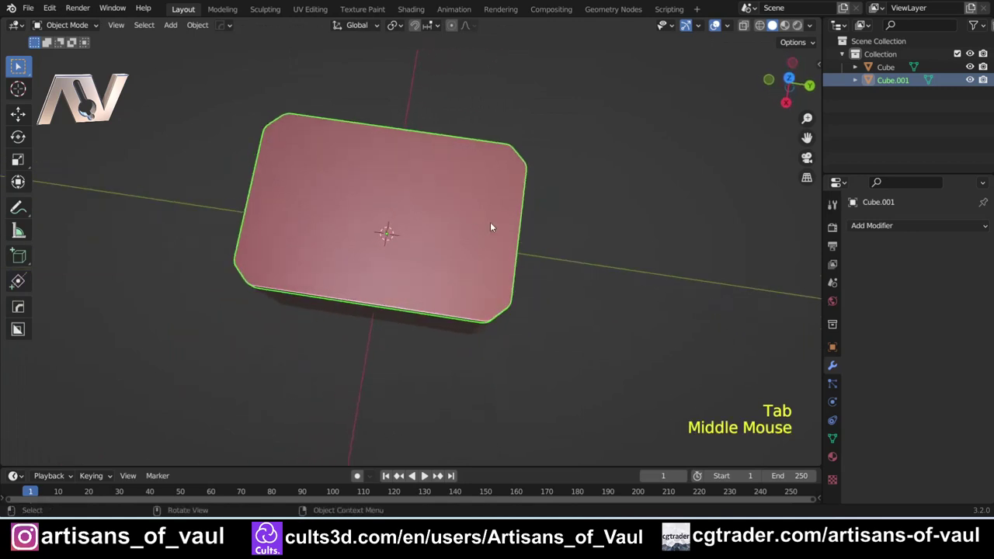
left_click(789, 79)
key("shift+z")
mouse_move(473, 167)
middle_mouse_down("shift")
mouse_move(433, 165)
mouse_move(459, 170)
middle_mouse_up("shift")
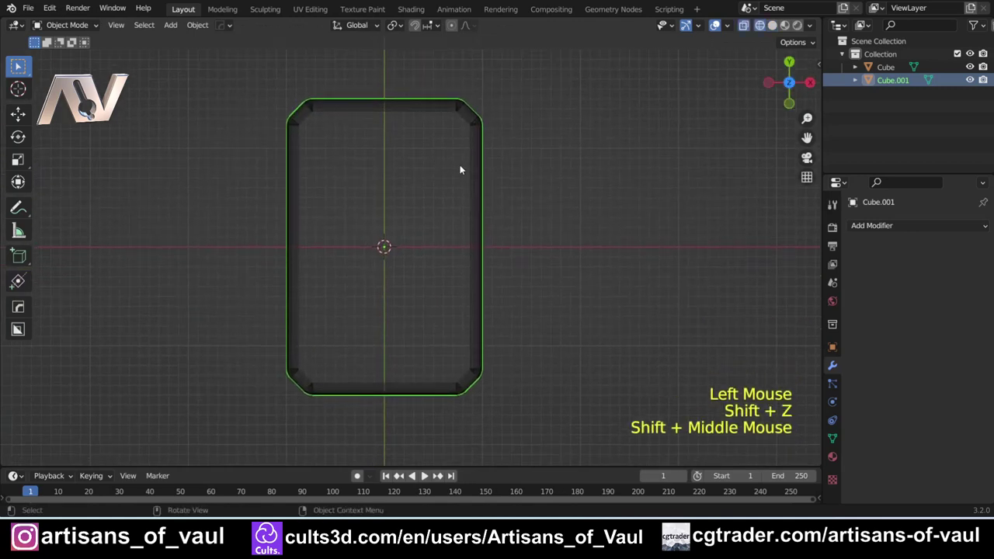
Scale the lid to about 1.08 in X and Y only, locking the Z axis
scroll(460, 170, "up", 1)
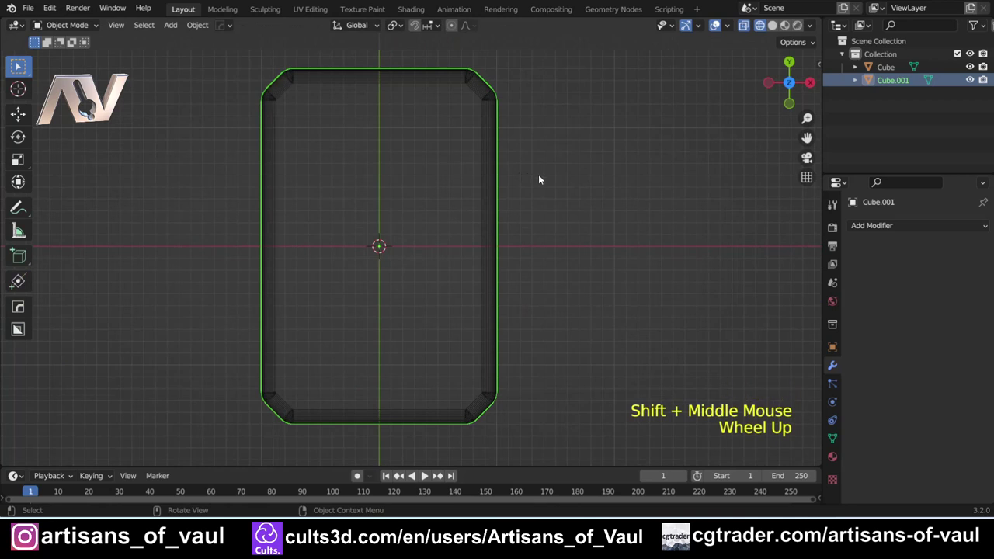
key("s")
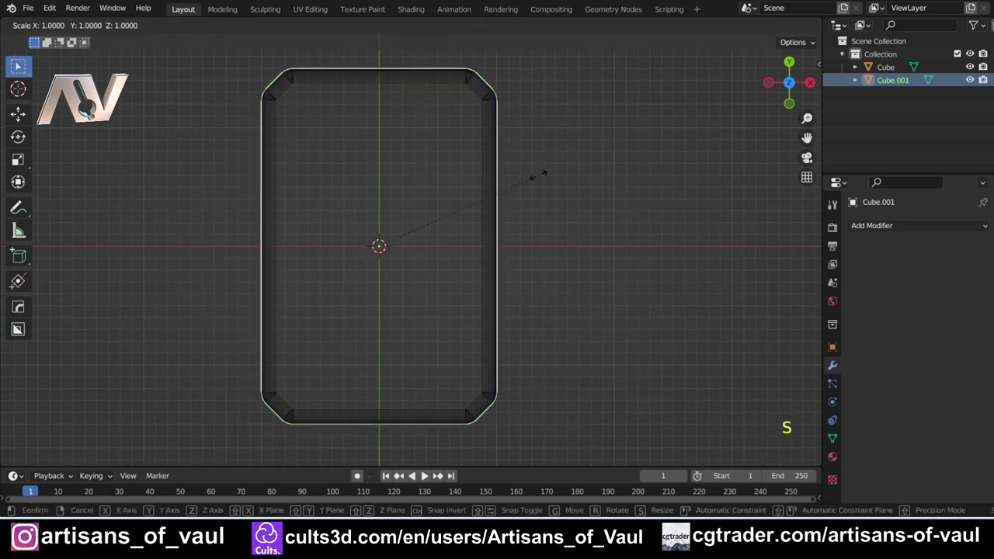
key("shift+z")
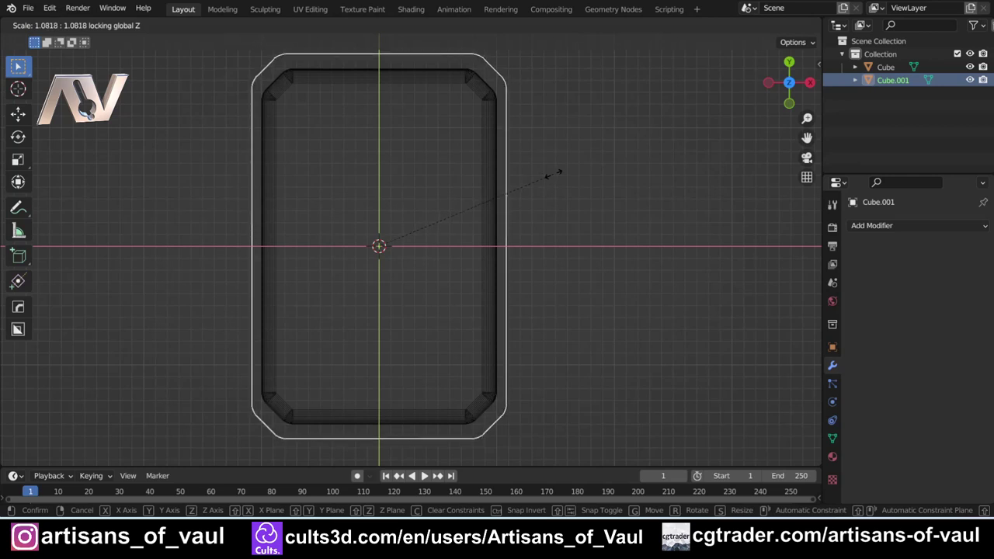
left_click(555, 172)
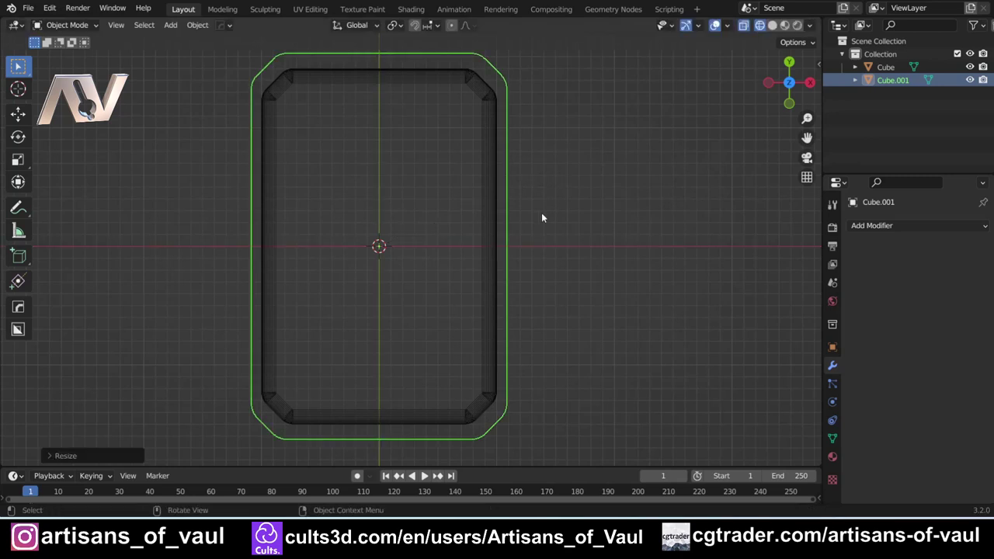
Scale the lid along X by about 1.04 and switch back to solid shading
key("s")
key("x")
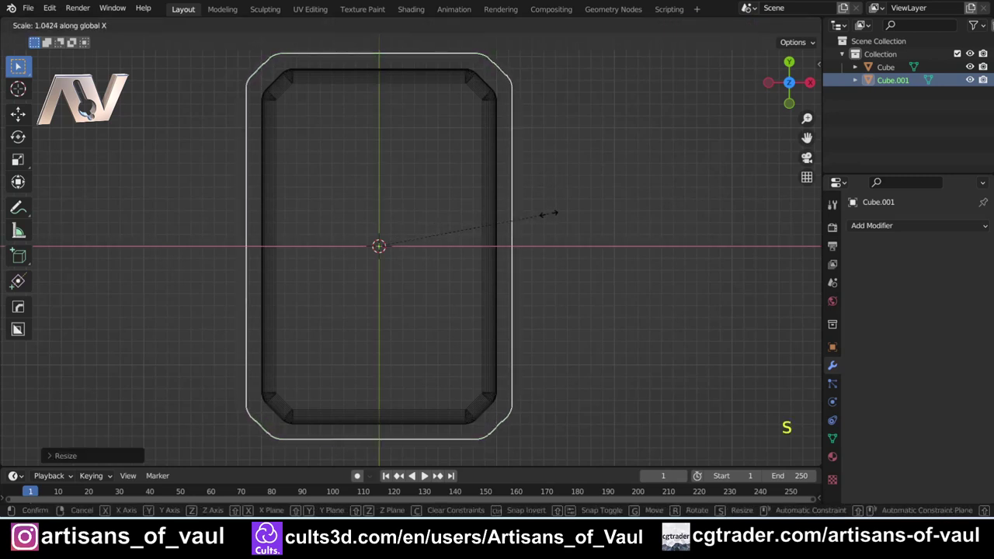
left_click(548, 217)
mouse_move(577, 289)
middle_mouse_down()
mouse_move(459, 178)
mouse_move(523, 316)
mouse_move(444, 202)
middle_mouse_up()
key("shift+z")
Scale the lid uniformly to about 0.96 in object mode so it fits the box rim more closely
key("Tab")
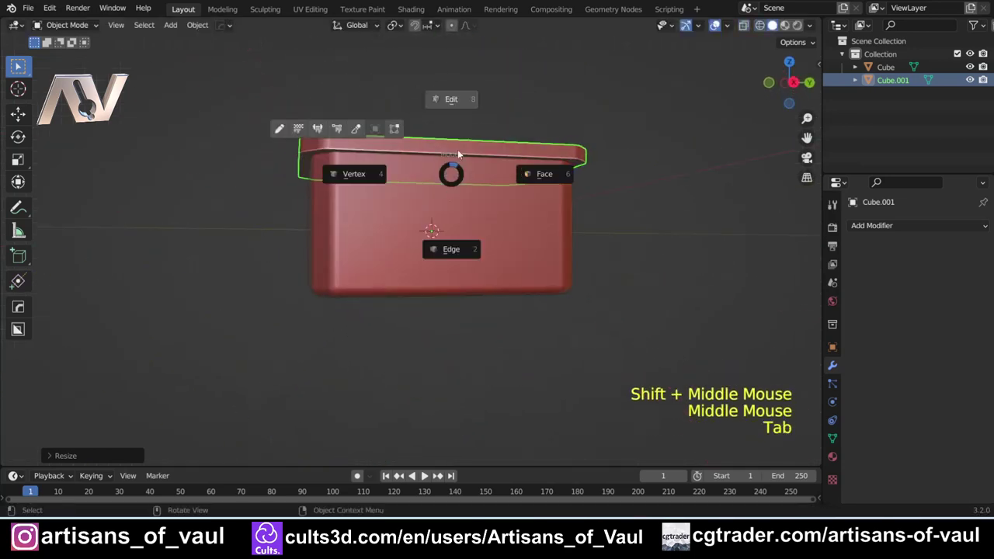
middle_click_drag(629, 244, 525, 186)
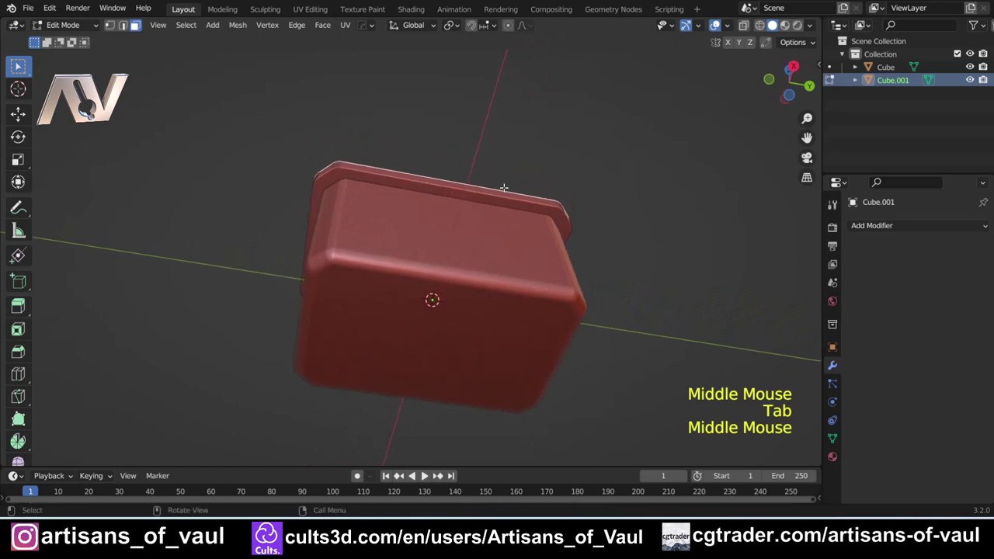
scroll(489, 160, "up", 2)
key("Tab")
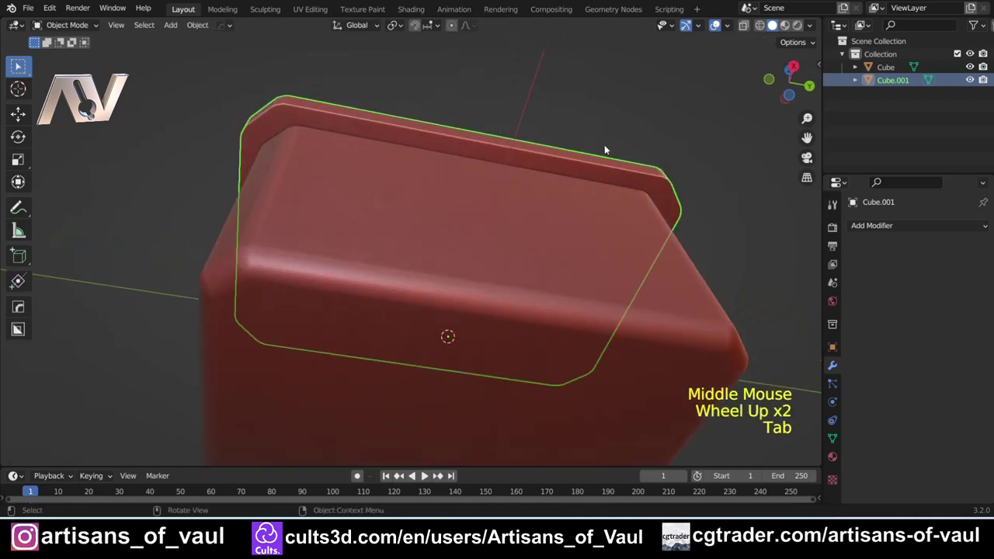
key("s")
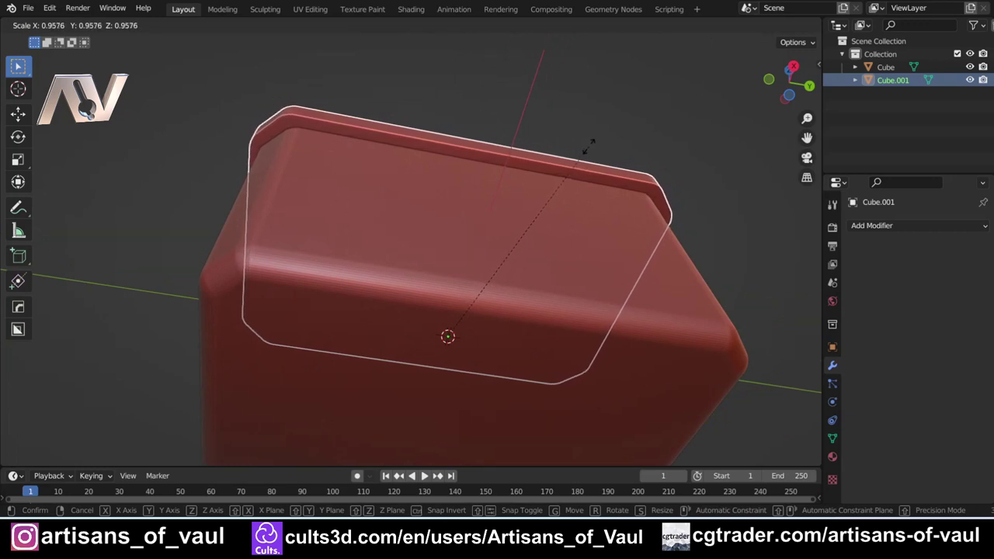
left_click(585, 146)
scroll(544, 139, "down", 2)
middle_click_drag(536, 136, 494, 208)
key("Tab")
key("Tab")
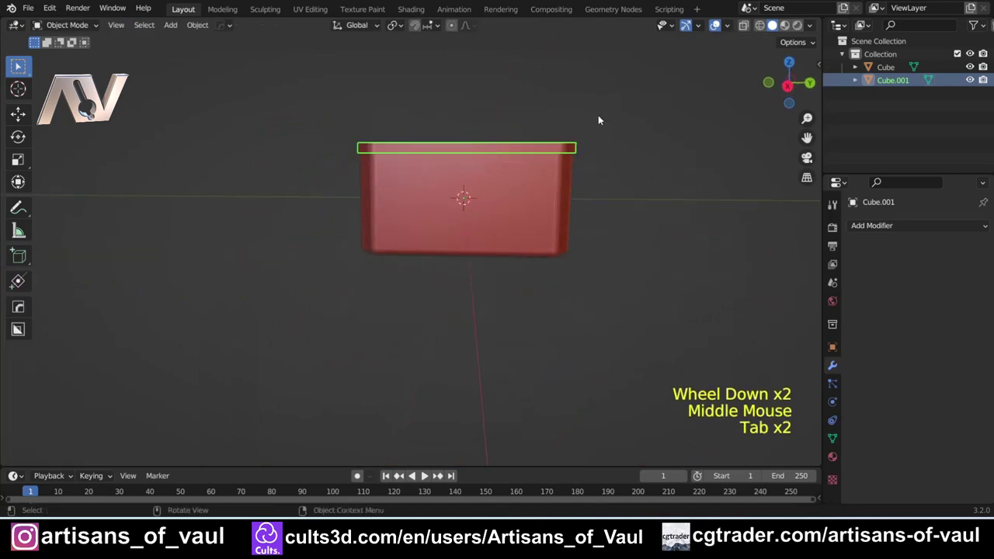
Deselect the lid and select the box body, with its long side in view
left_click(575, 147, "shift")
left_click(613, 181)
middle_click_drag(613, 182, 437, 251, "shift")
scroll(436, 252, "up", 2)
left_click(436, 254)
middle_click_drag(486, 288, 454, 261)
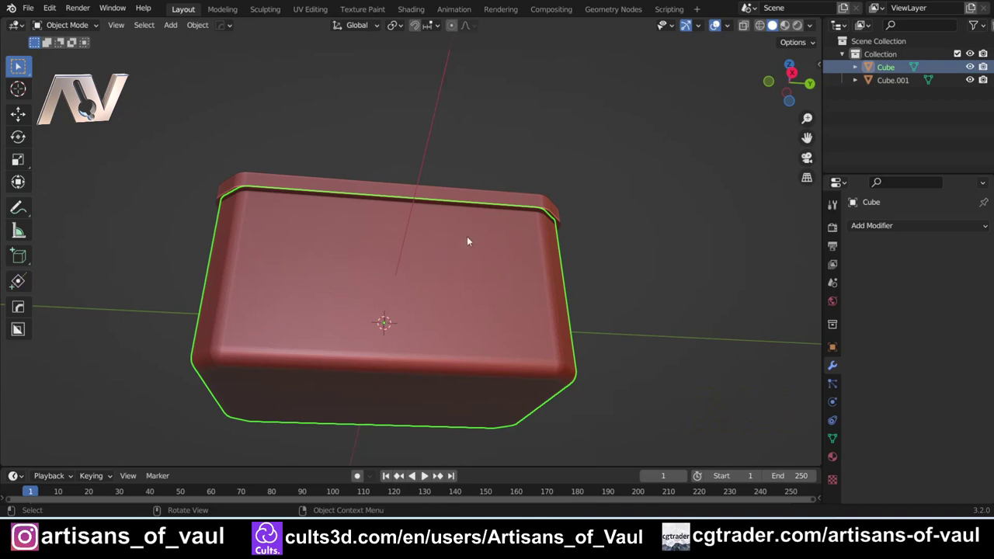
left_click(386, 270)
mouse_move(381, 267)
middle_mouse_down()
mouse_move(381, 285)
mouse_move(379, 266)
middle_mouse_up()
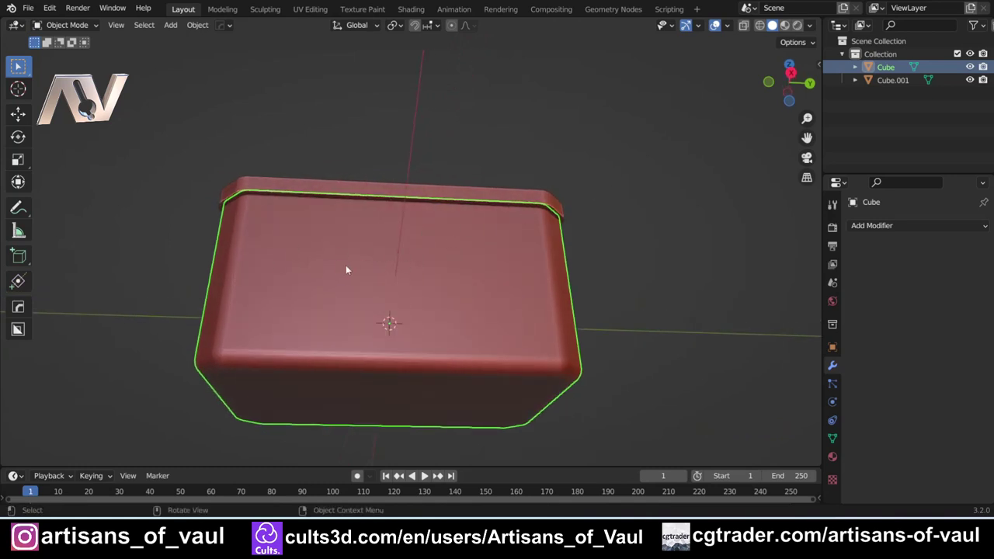
Select the flat face on the box's long side and duplicate it into a separate object with Smart Face
scroll(345, 269, "up", 2)
middle_click_drag(344, 269, 364, 232, "shift")
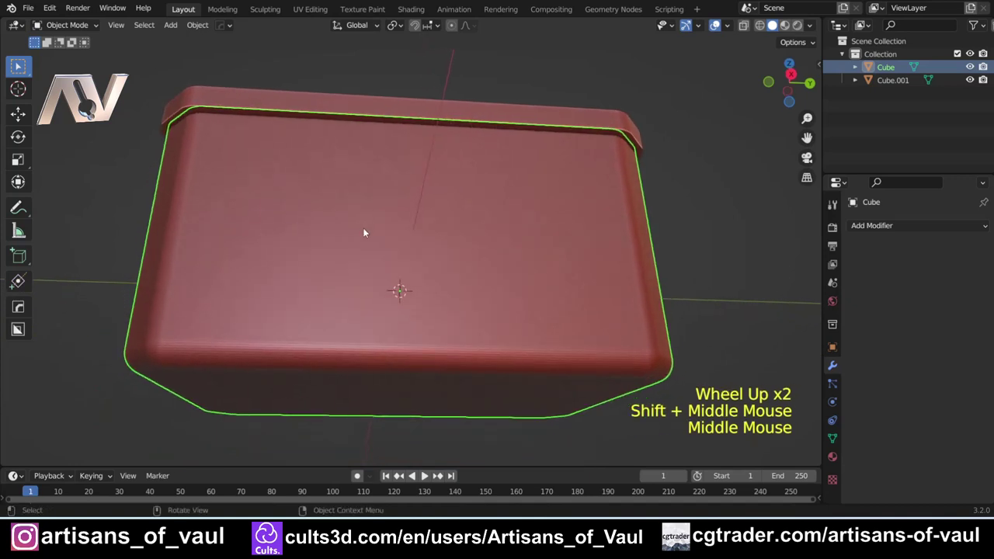
key("Tab")
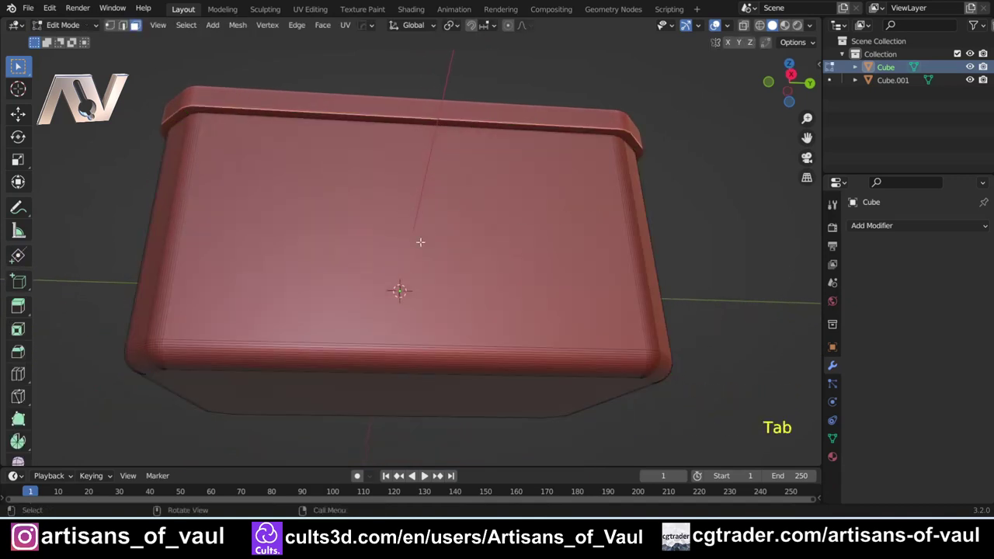
left_click(559, 271)
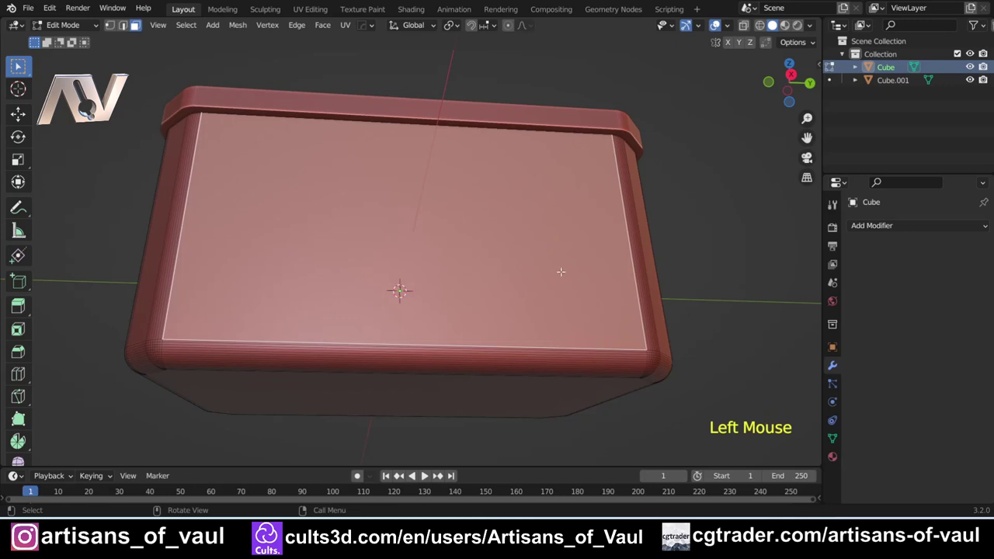
key("4")
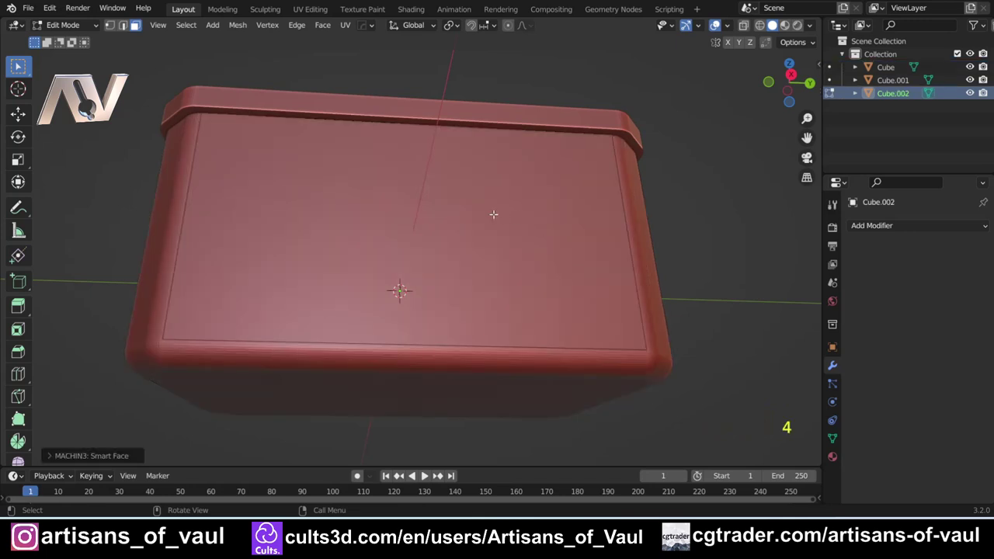
Inset the duplicated side face by about 1.26
left_click(396, 221)
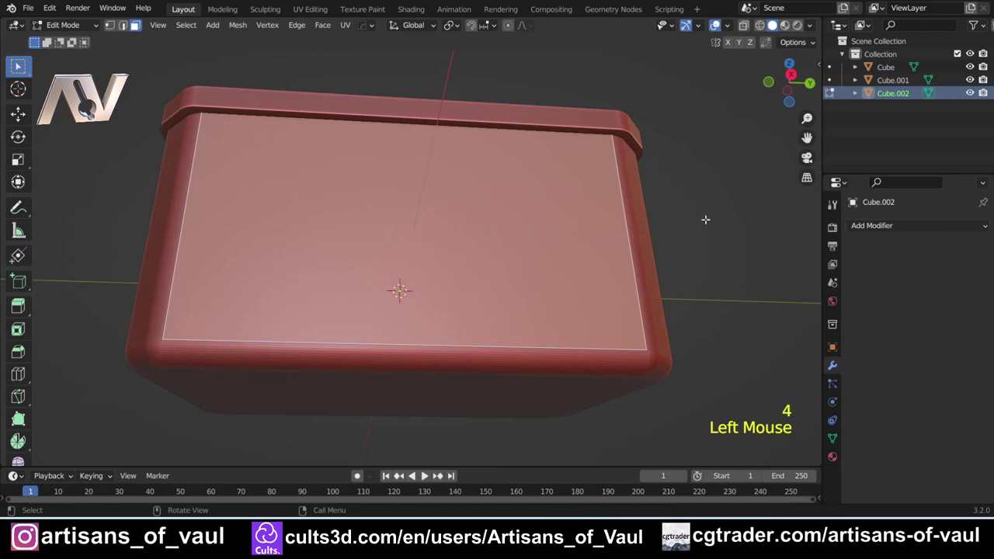
key("i")
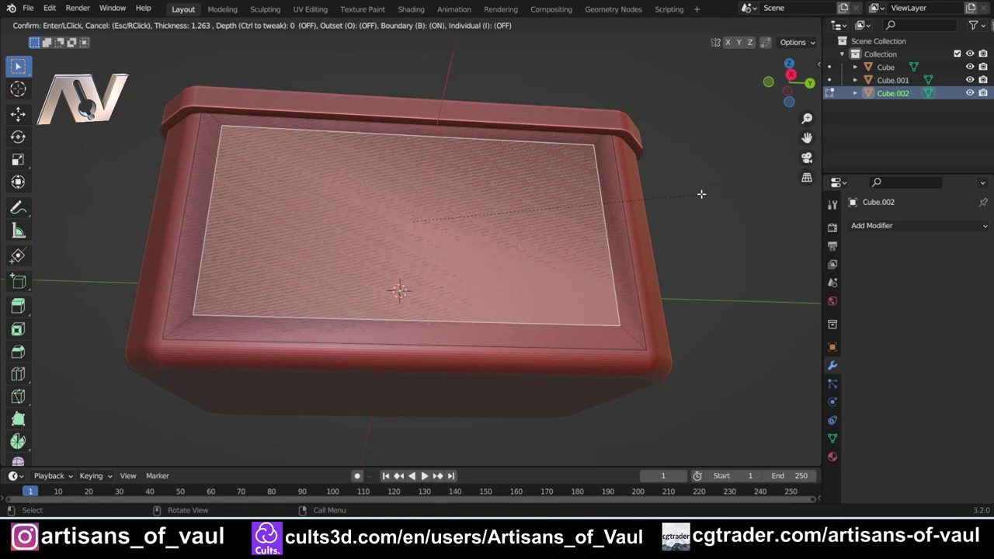
left_click(702, 193)
Delete the vertices of the duplicated face's outer edge loop, keeping the inset rectangle, and return to object mode
key("Tab")
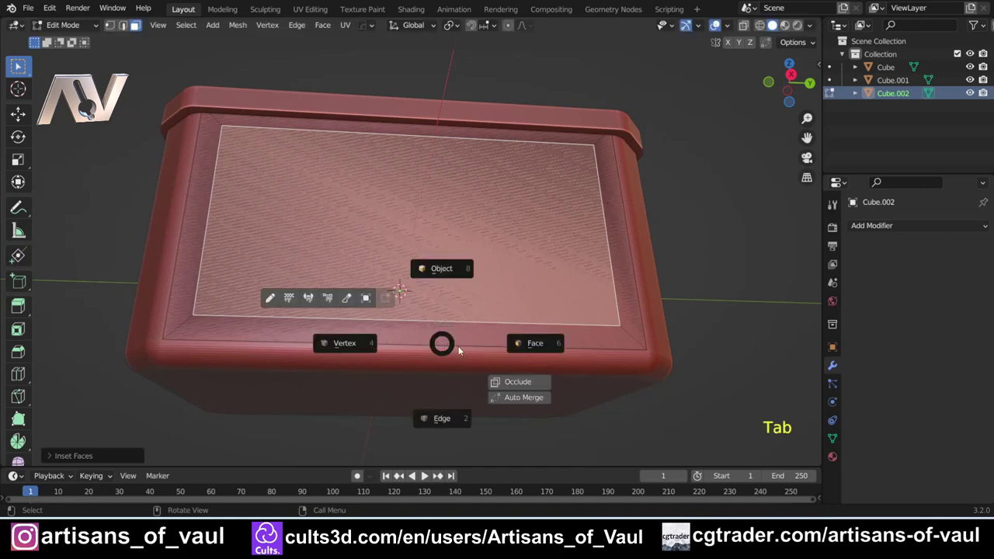
left_click(453, 378)
left_click(458, 344, "alt")
key("Delete")
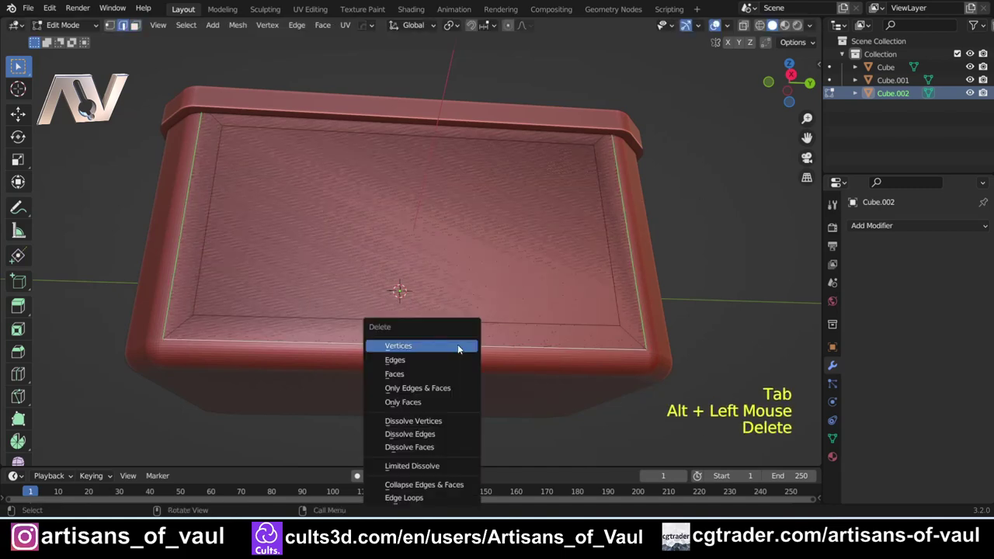
left_click(457, 344)
key("Tab")
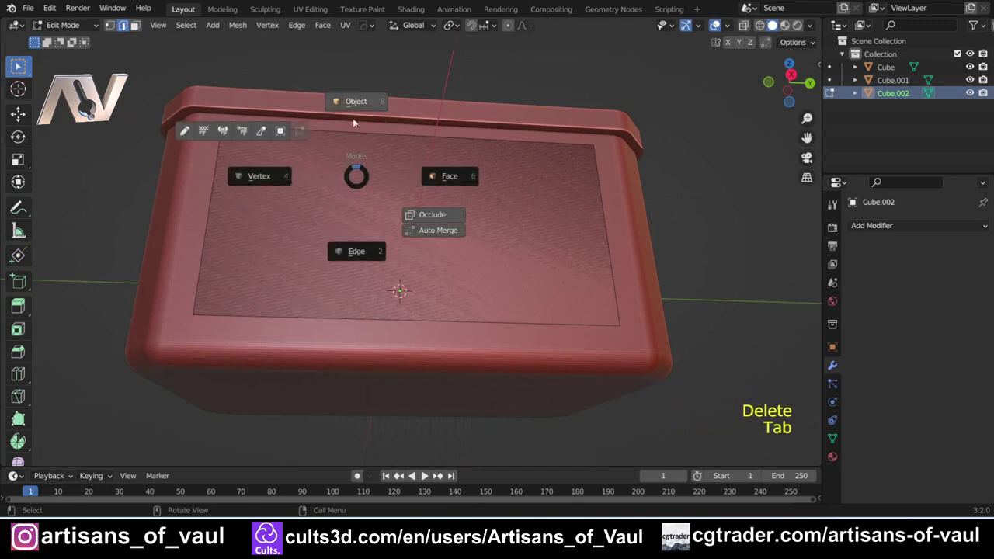
left_click(351, 111)
Move the rectangular panel slightly outward from the box side along the X axis
middle_click_drag(491, 350, 458, 304)
key("g")
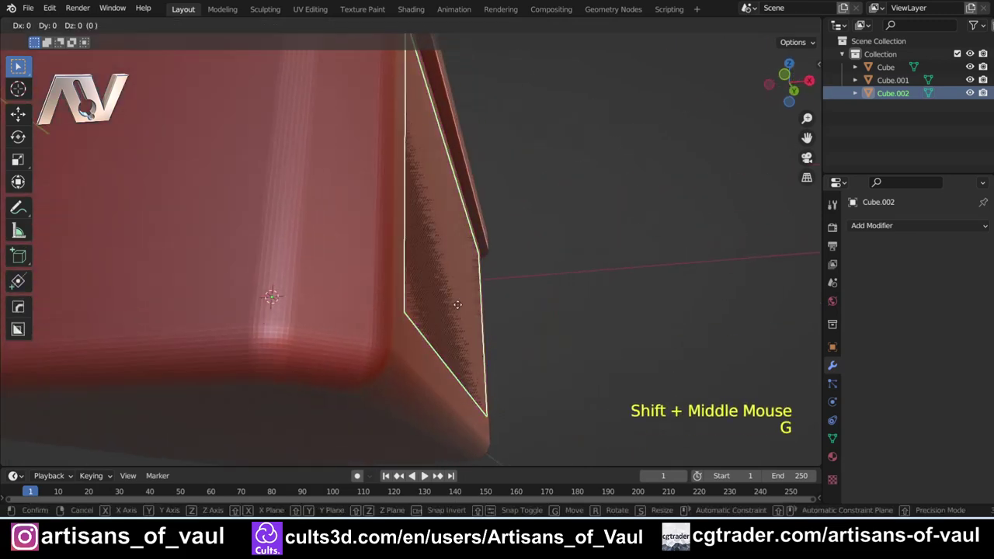
key("x")
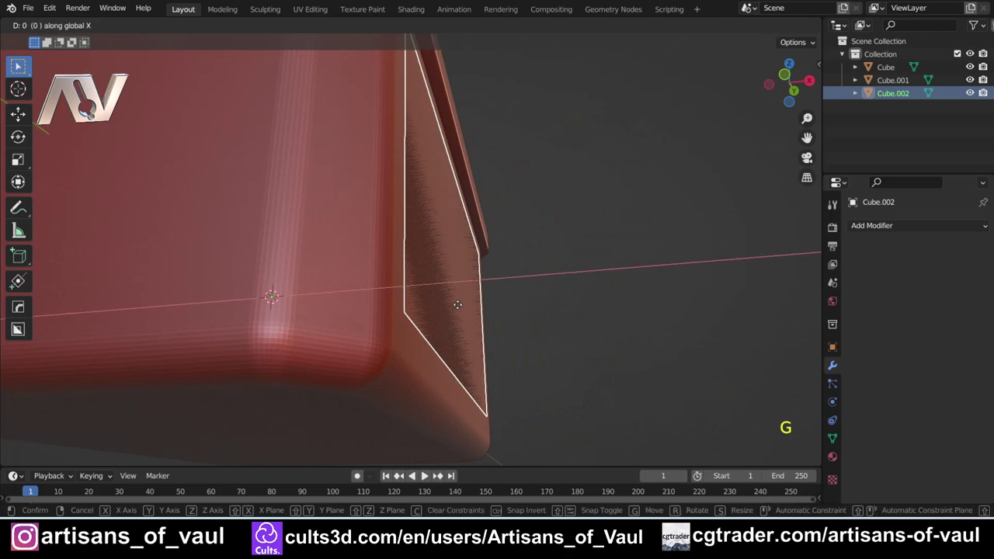
left_click(458, 302)
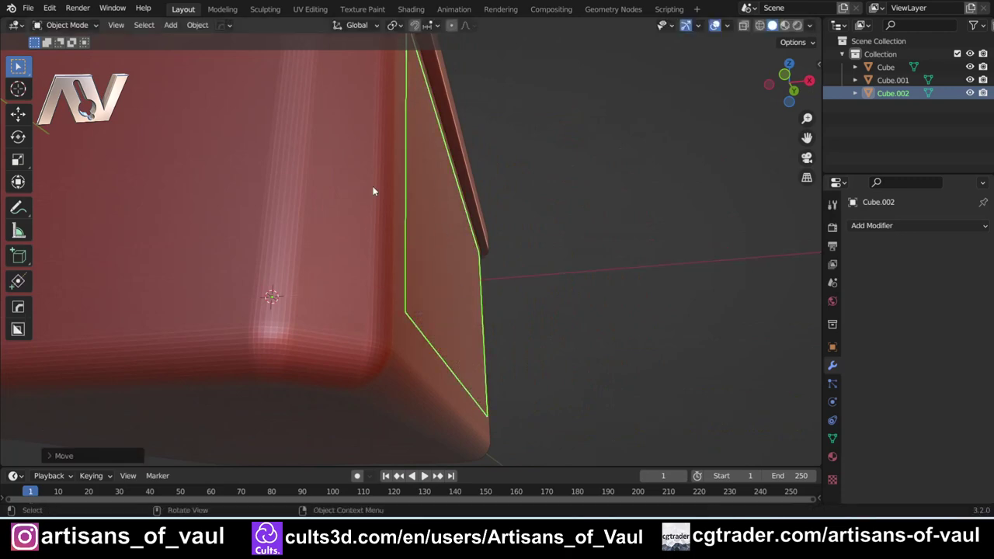
middle_click_drag(477, 245, 255, 226)
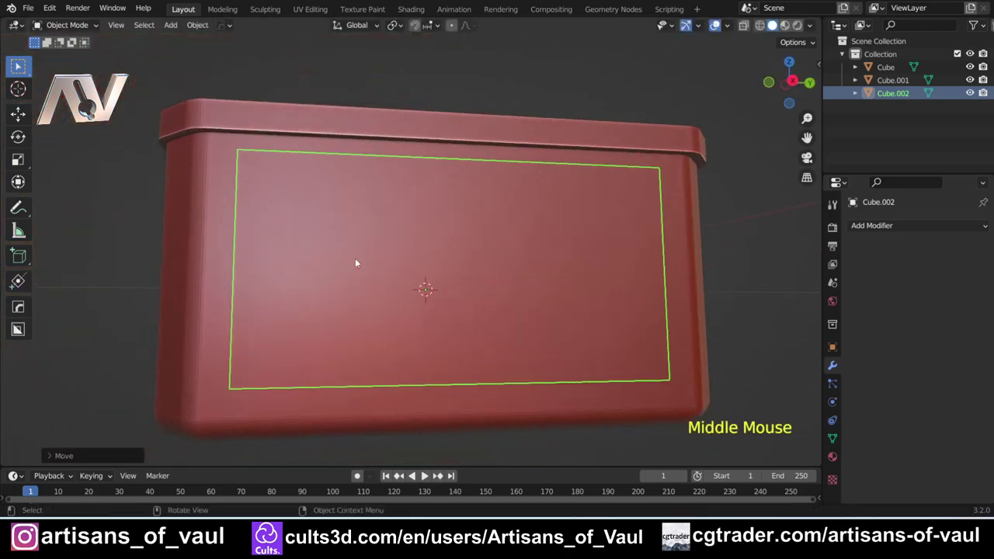
Extrude the panel face by -1 along its normal and return to object mode
middle_click_drag(318, 275, 471, 260)
key("Tab")
left_click(470, 256)
key("e")
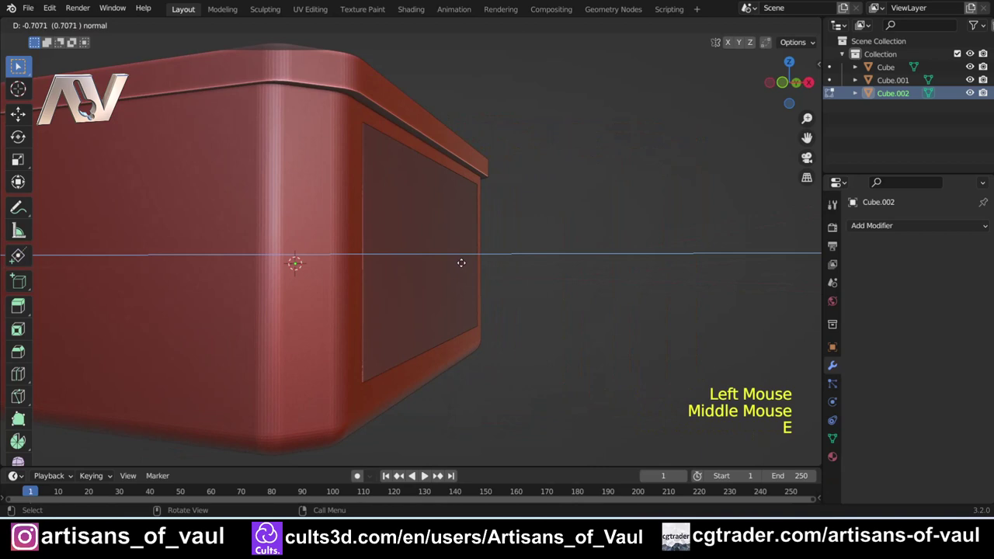
type("1")
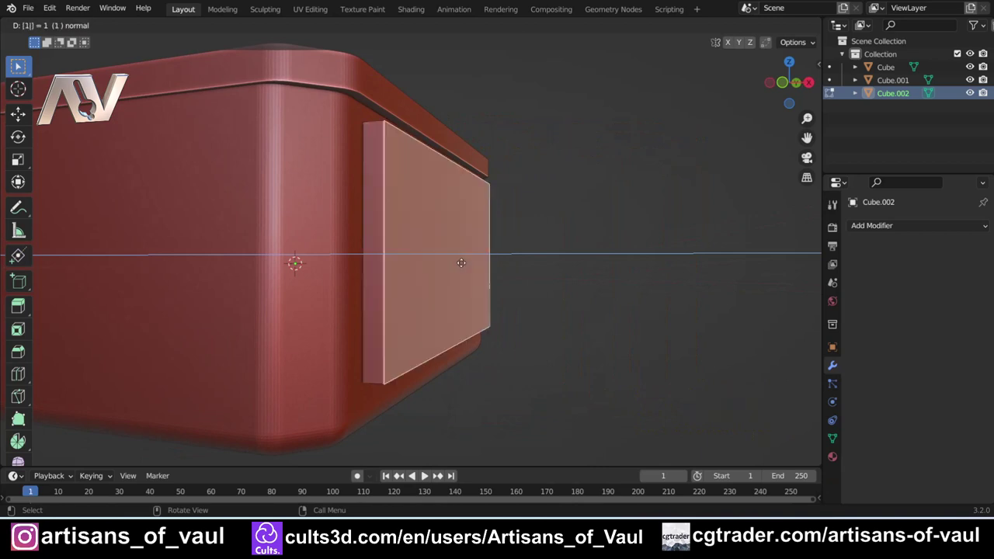
key("minus")
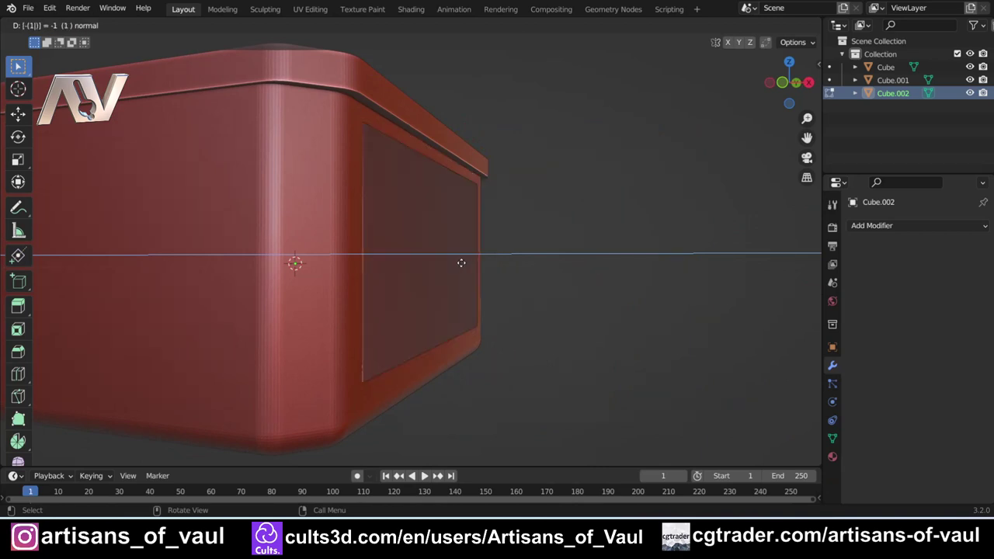
left_click(461, 262)
middle_click_drag(459, 261, 377, 256)
key("Tab")
Turn on the Face Orientation overlay for the viewport
middle_click_drag(270, 202, 404, 186)
left_click(728, 28)
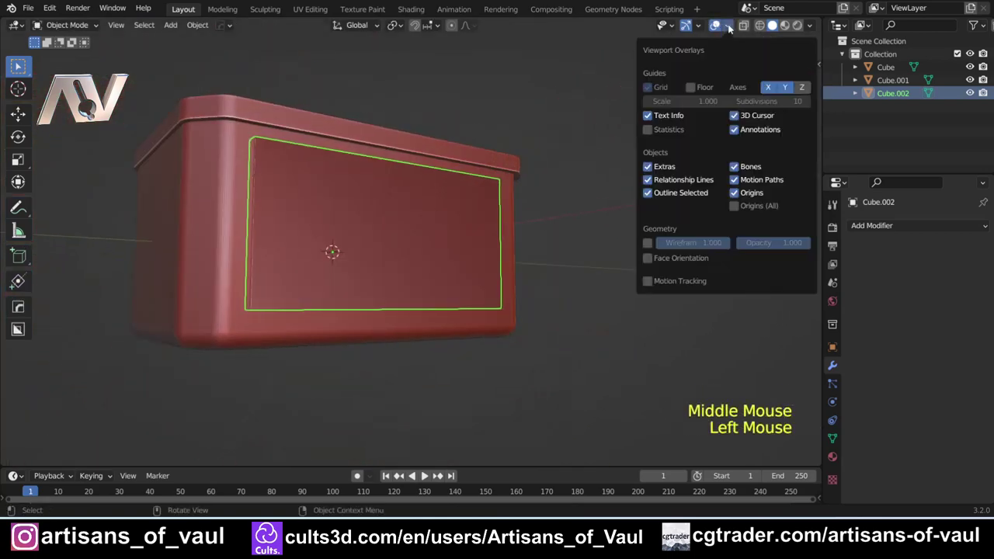
left_click(651, 258)
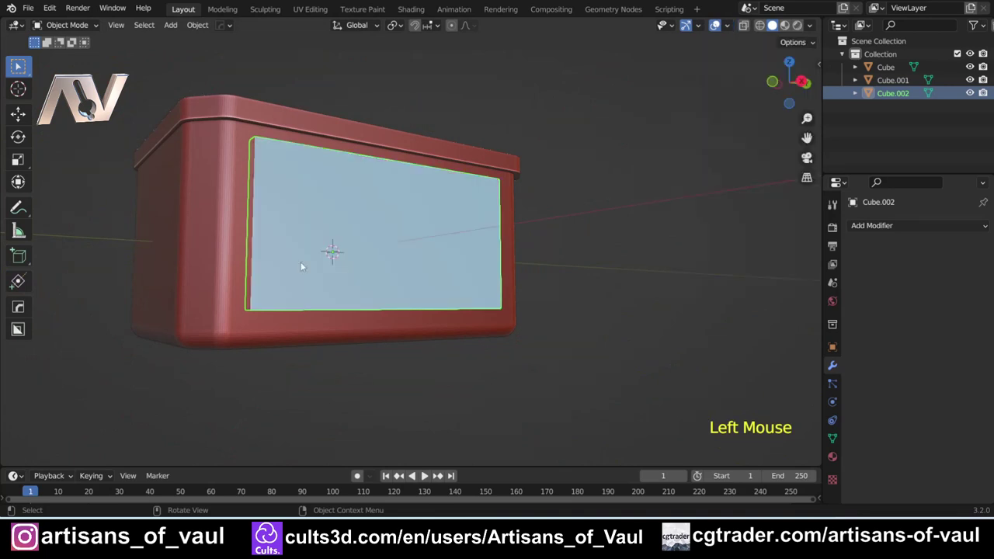
Recalculate the normals on all faces of the side panel to point outward and return to object mode
scroll(298, 245, "up", 2)
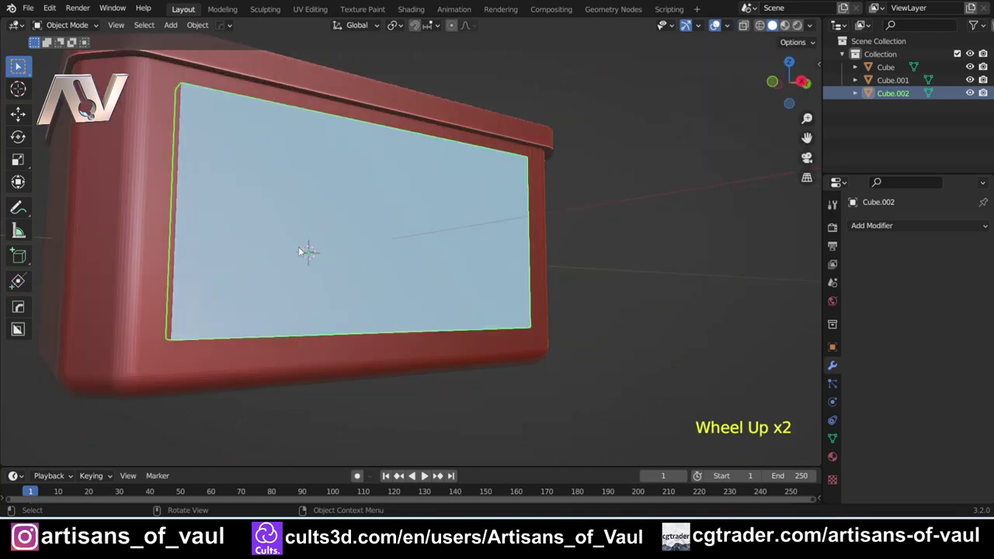
middle_click_drag(485, 198, 341, 224)
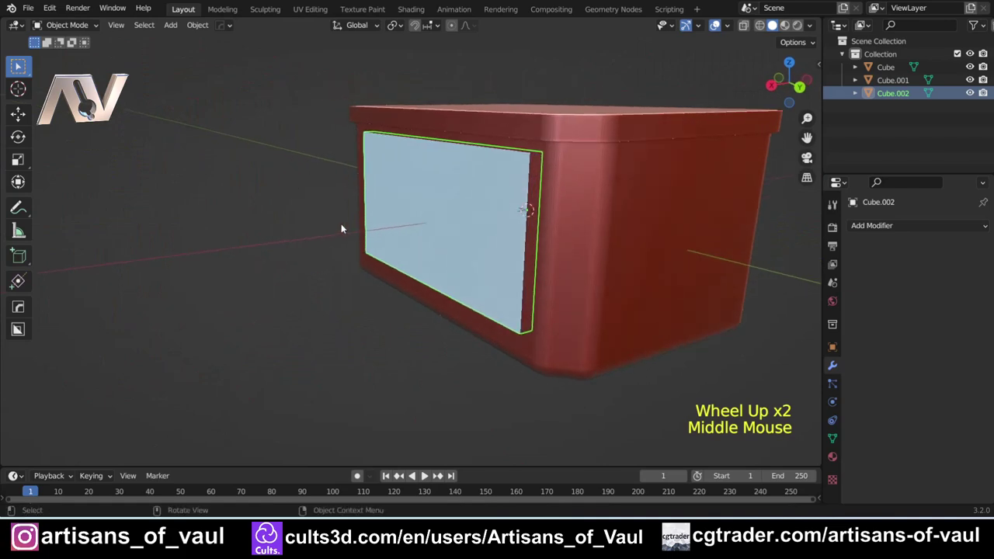
middle_click_drag(435, 222, 458, 192)
scroll(328, 202, "up", 2)
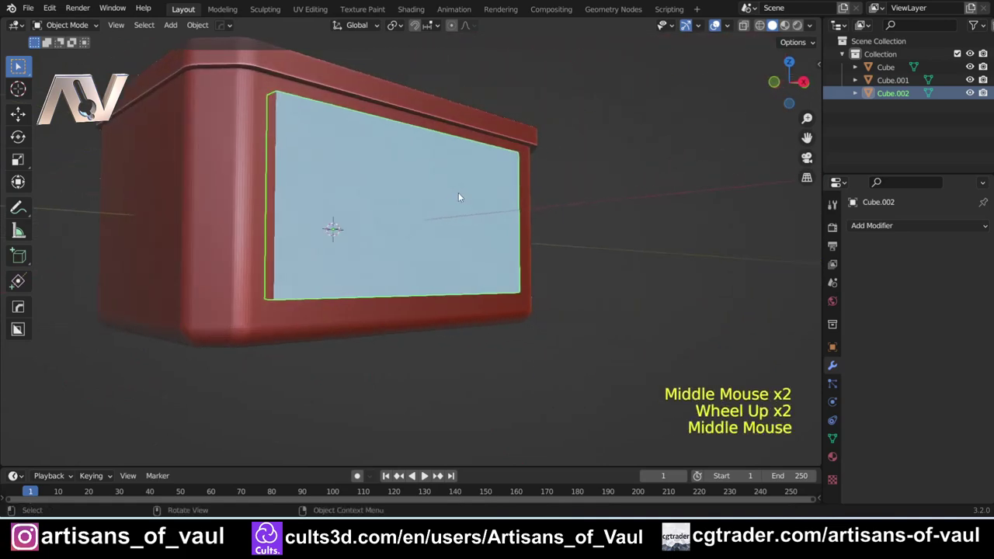
key("Tab")
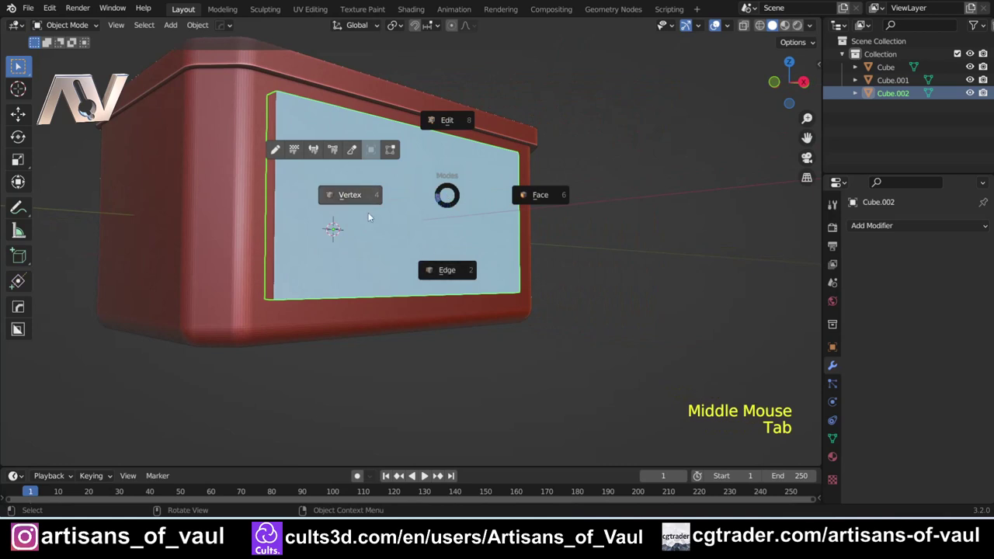
key("a")
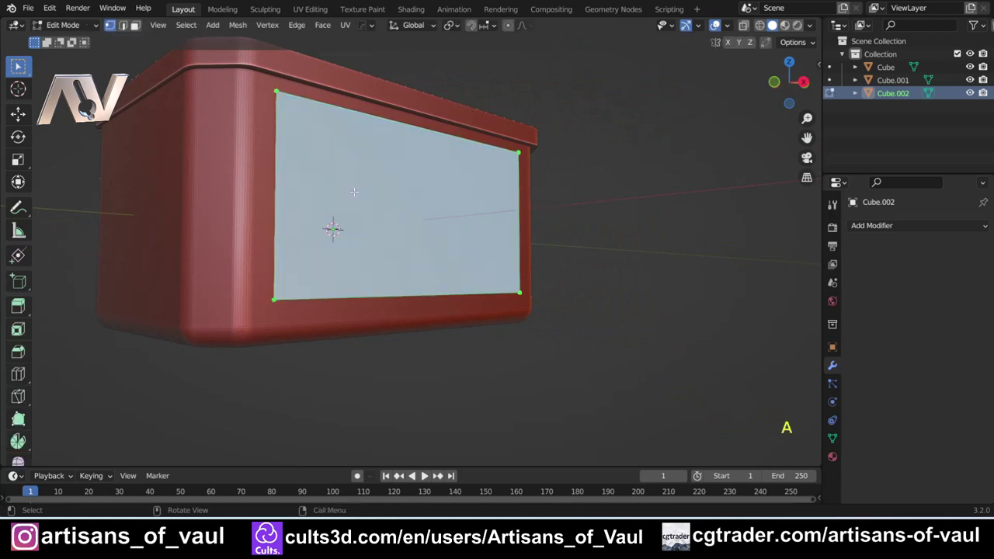
key("shift+n")
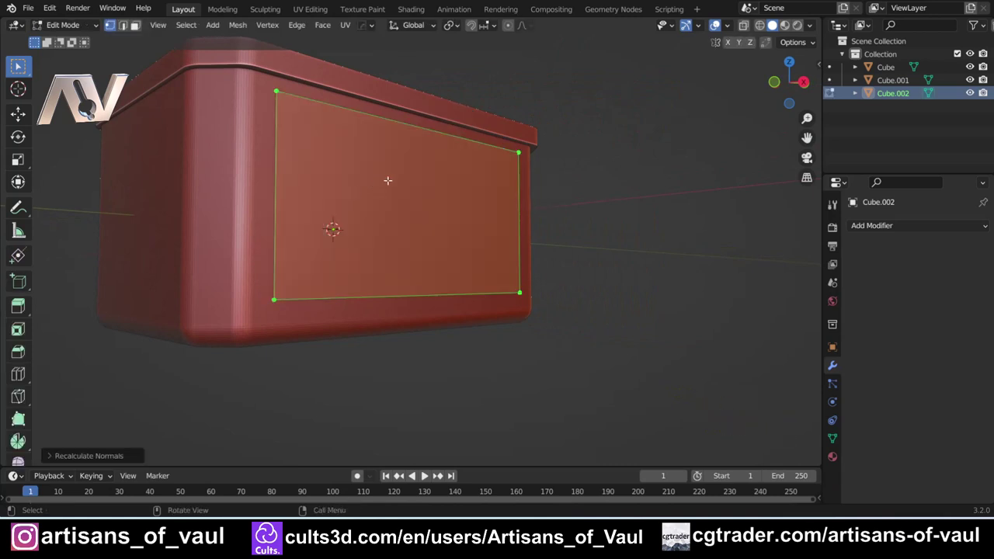
key("Tab")
Cut the side panel's volume out of the box body with a Hard Ops difference boolean
left_click(428, 95)
middle_click_drag(608, 159, 573, 189)
middle_click_drag(346, 191, 355, 248, "shift")
scroll(440, 214, "up", 2)
left_click(433, 185)
key("Escape")
left_click(344, 259, "shift")
left_click(328, 264)
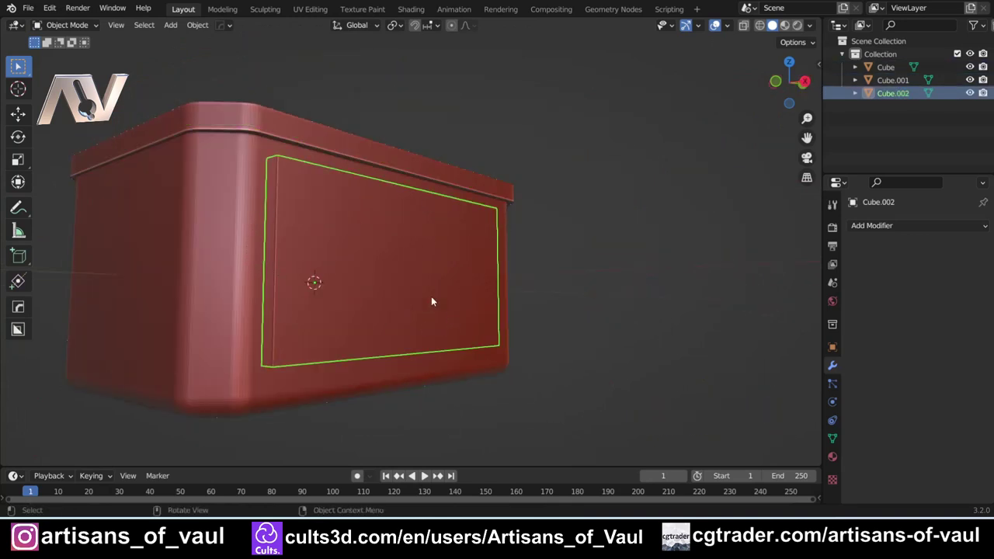
left_click(198, 225, "shift")
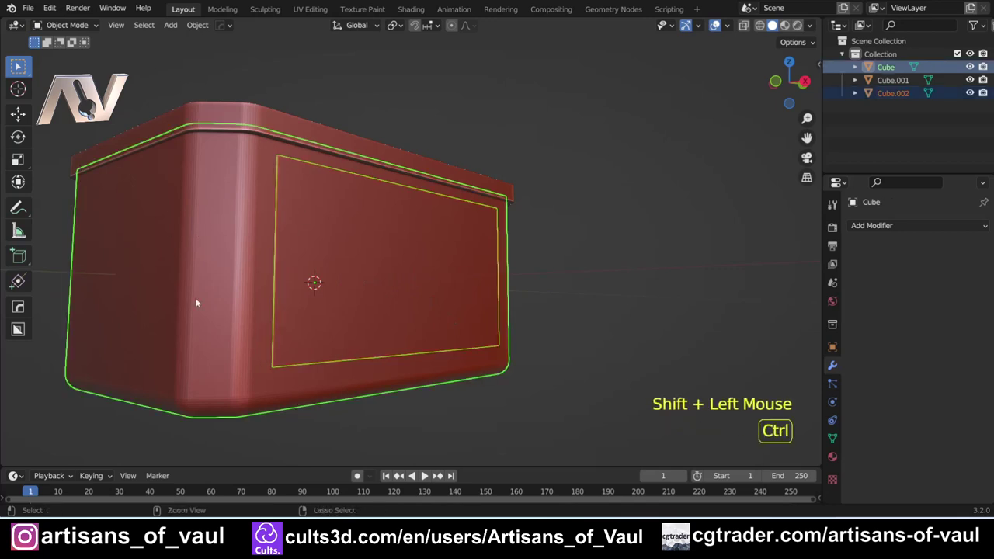
key("ctrl+KP_Subtract")
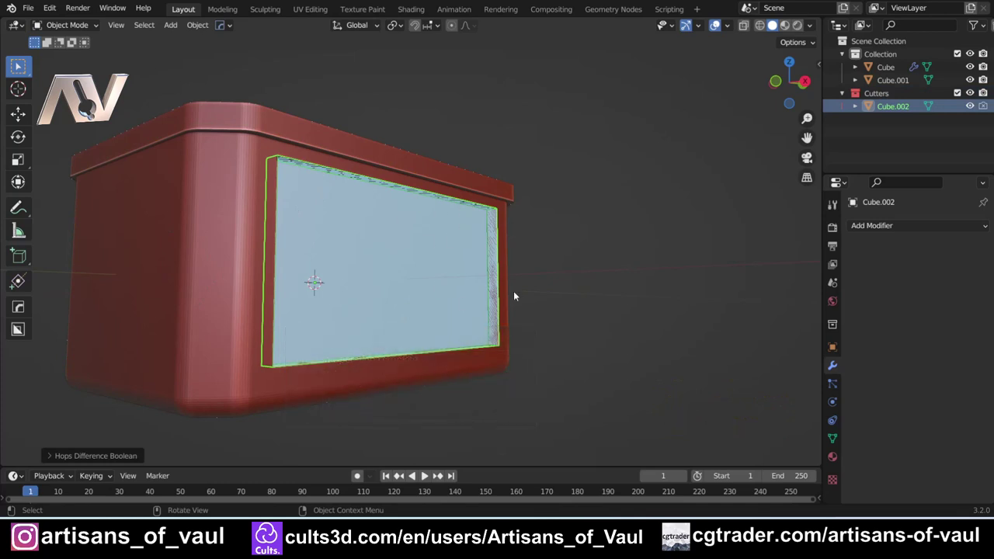
Turn off the Face Orientation overlay and deselect the cutter panel
middle_click_drag(495, 330, 343, 308)
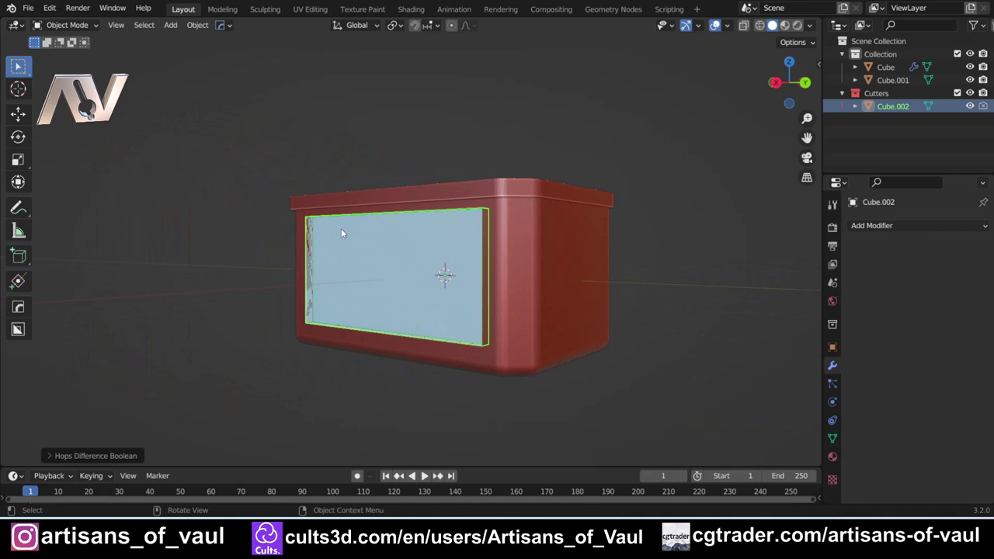
scroll(309, 235, "up", 2)
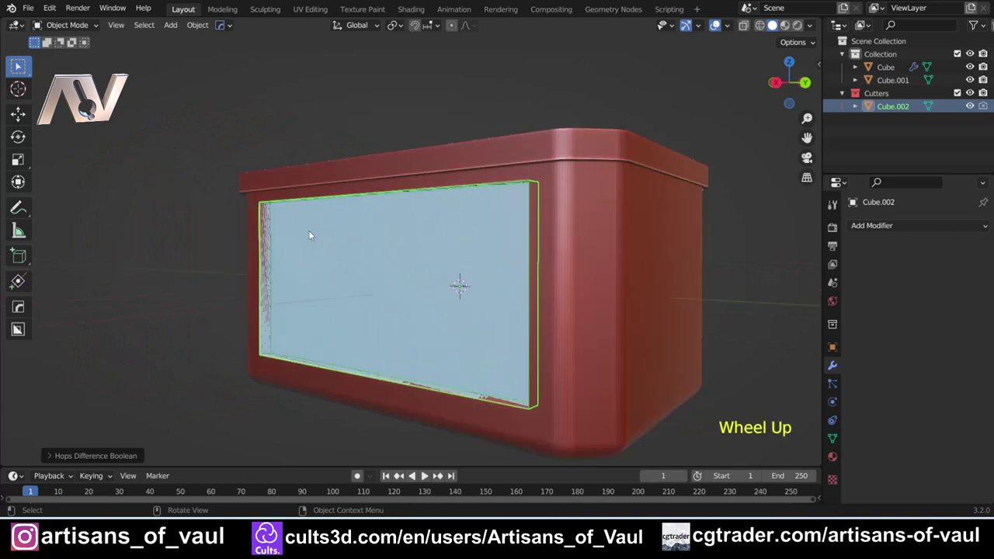
left_click(727, 26)
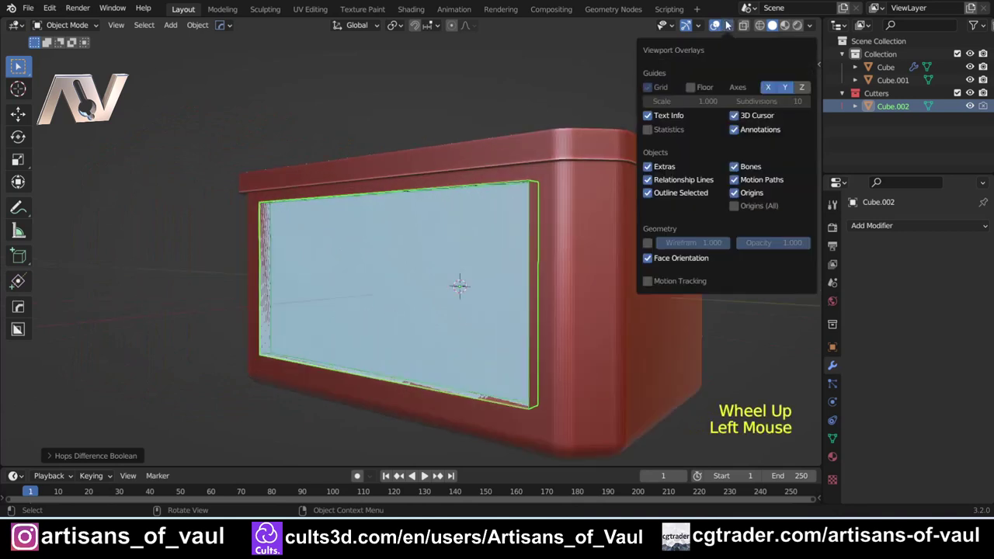
left_click(648, 256)
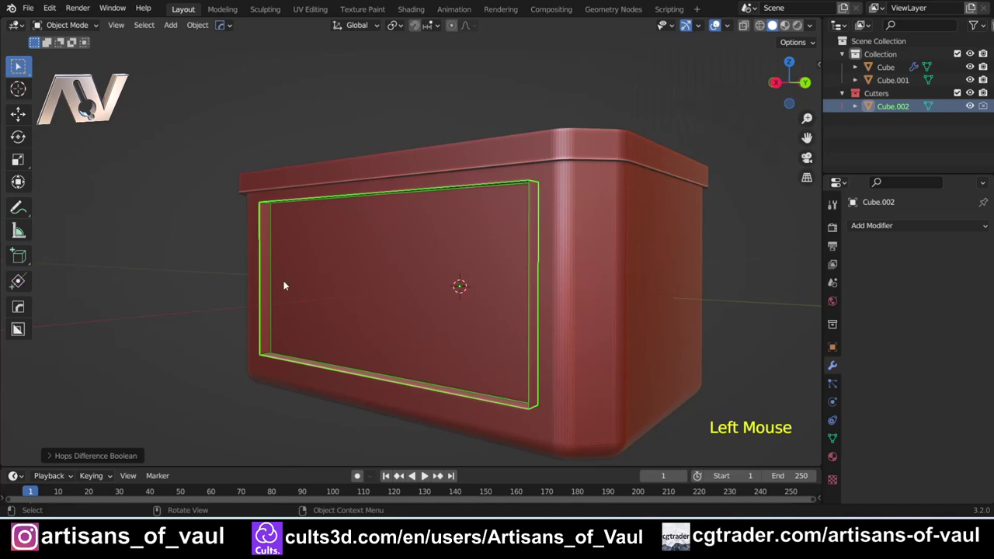
left_click(204, 201)
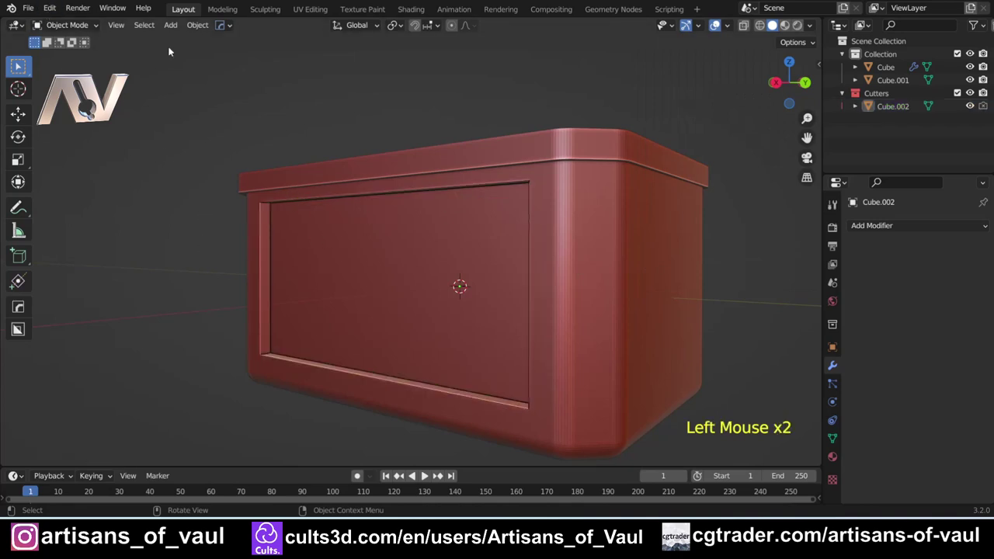
Look up the Bool Tool add-on in the preferences by searching for "boo", and close the preferences
left_click(49, 10)
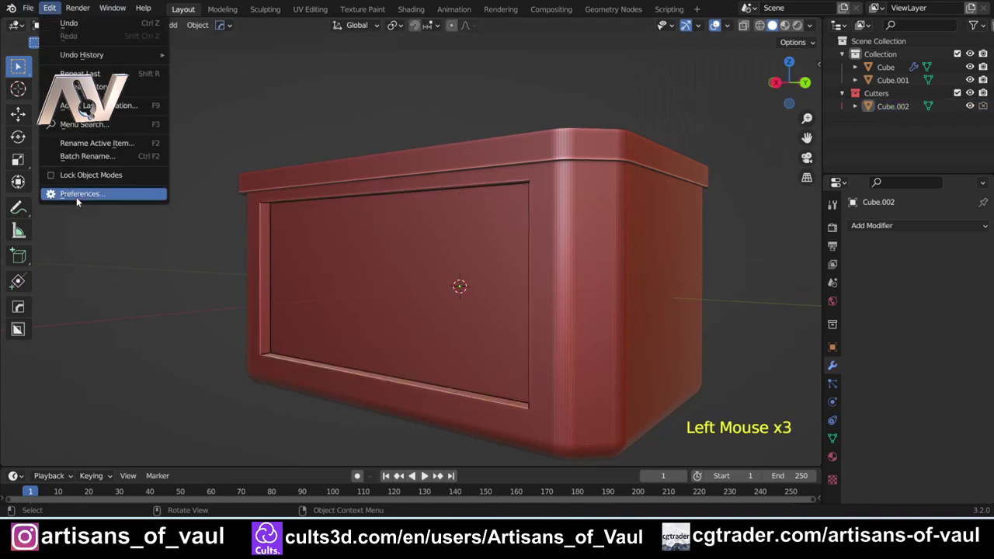
left_click(76, 197)
left_click_drag(279, 40, 443, 110)
left_click(519, 141)
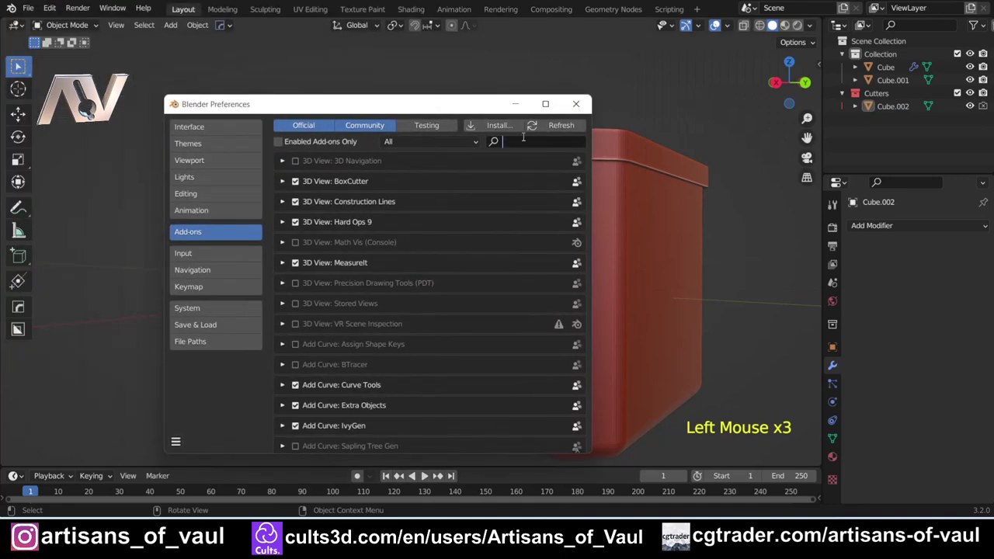
type("boo")
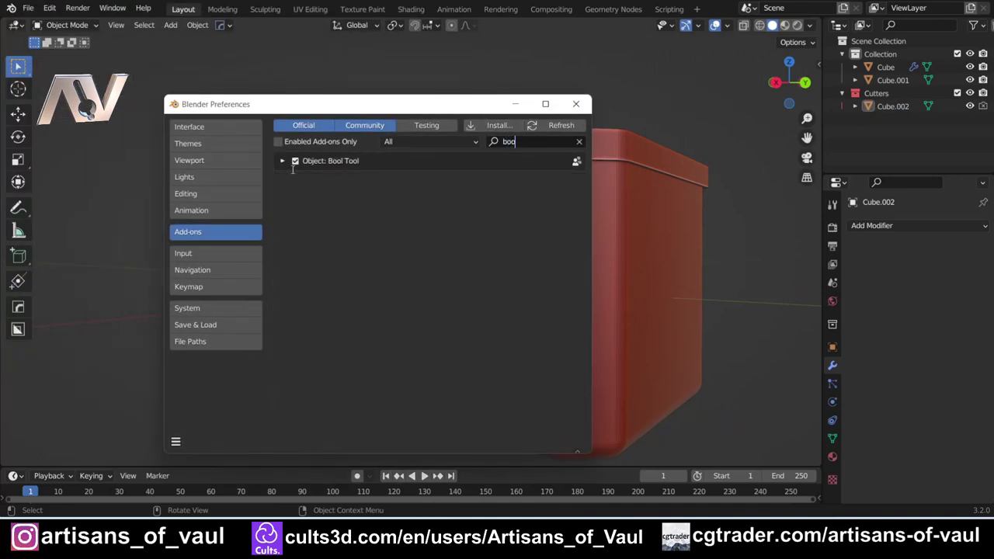
left_click(175, 442)
left_click(176, 442)
left_click(576, 104)
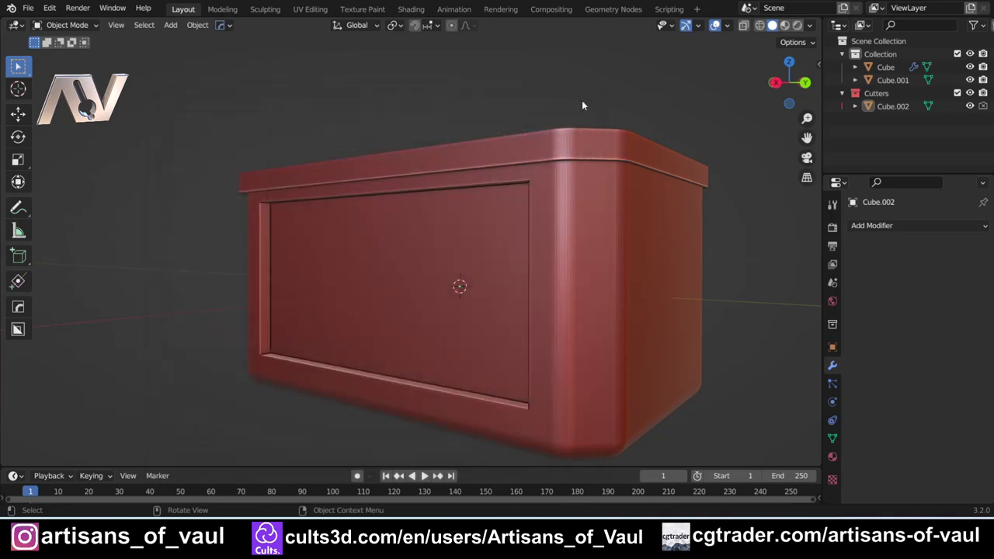
Move the recess cutter outward by about 0.45 along the global X axis to make the box's side recess shallower
scroll(237, 264, "up", 2)
middle_click_drag(202, 275, 240, 240, "shift")
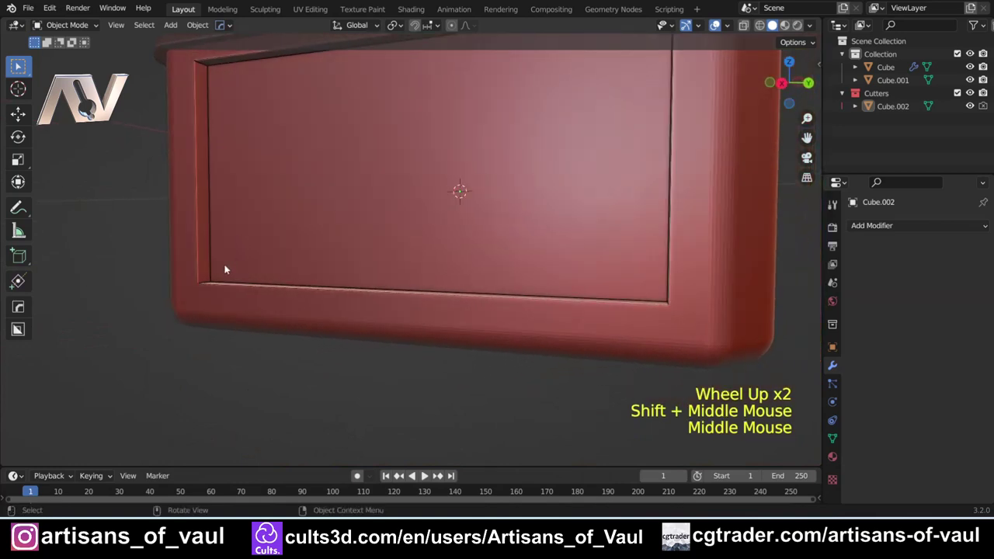
left_click(179, 233)
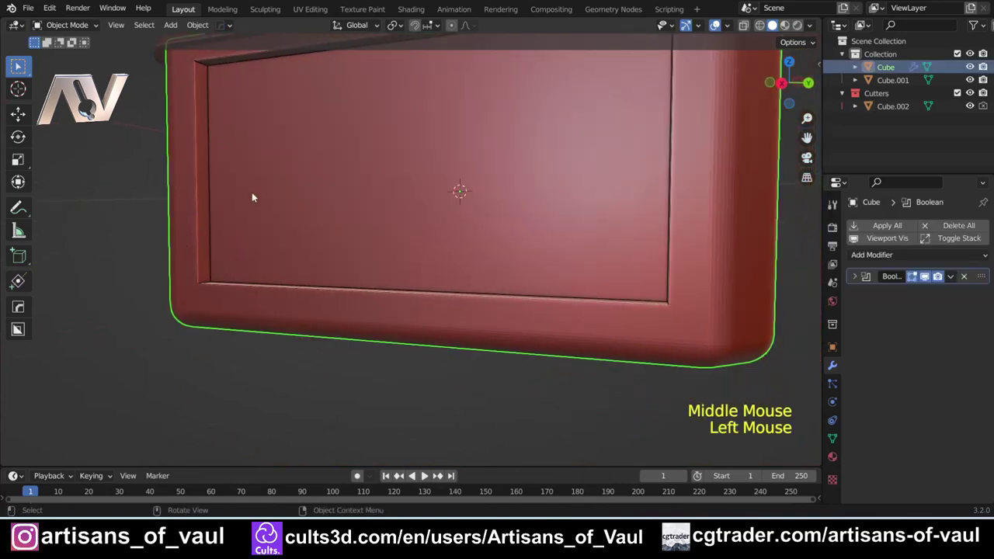
double_click(194, 253)
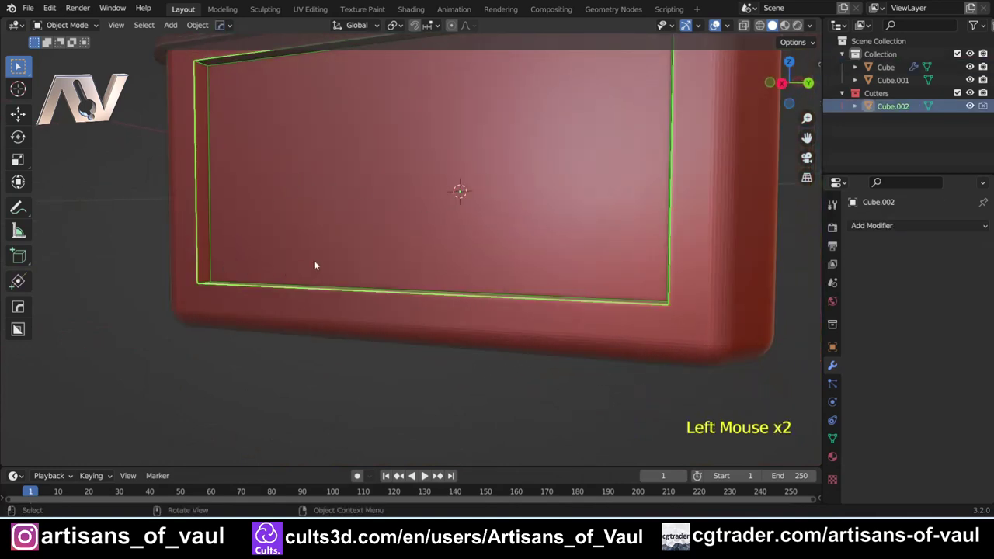
key("g")
left_click(384, 238)
middle_click_drag(383, 238, 438, 233)
scroll(391, 224, "up", 2)
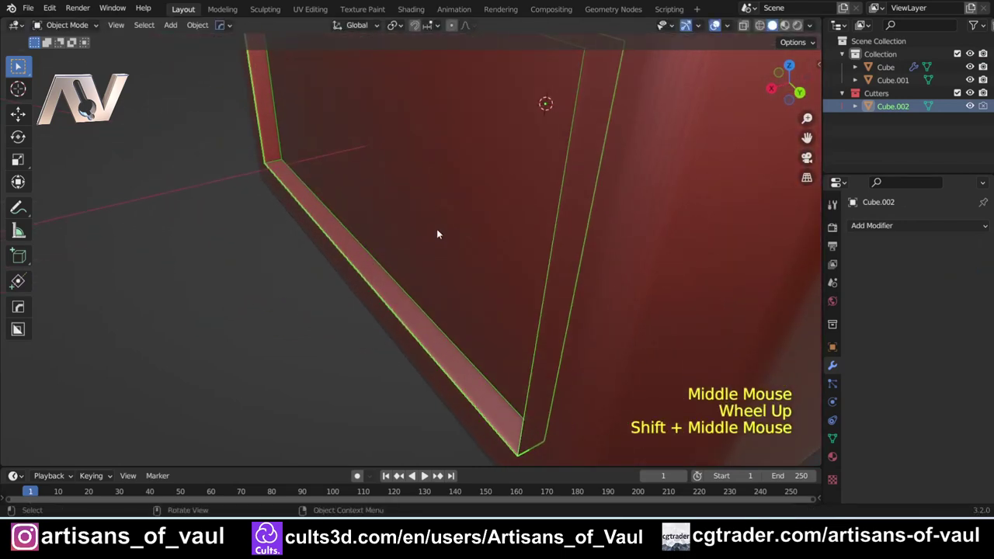
key("g")
key("x")
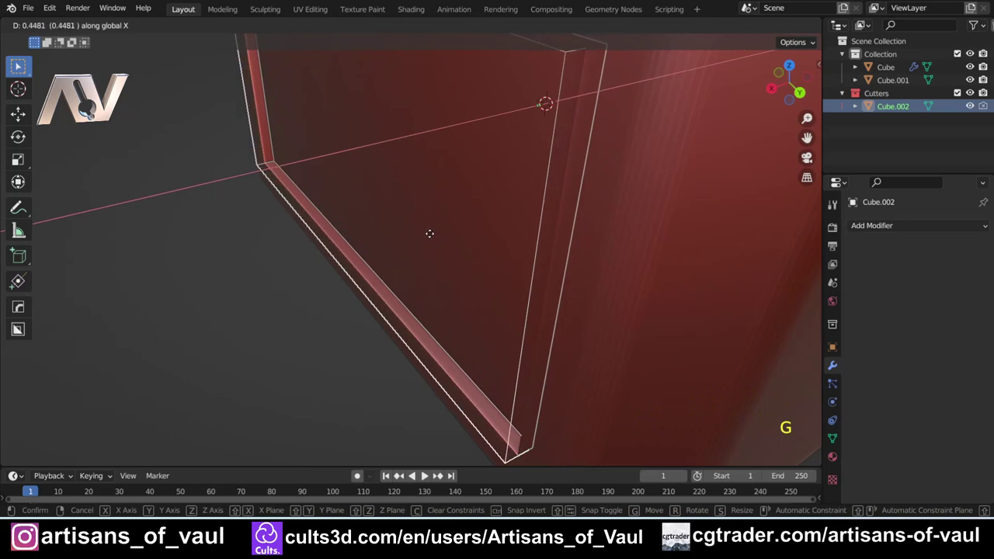
left_click(429, 233)
middle_click_drag(278, 235, 221, 191)
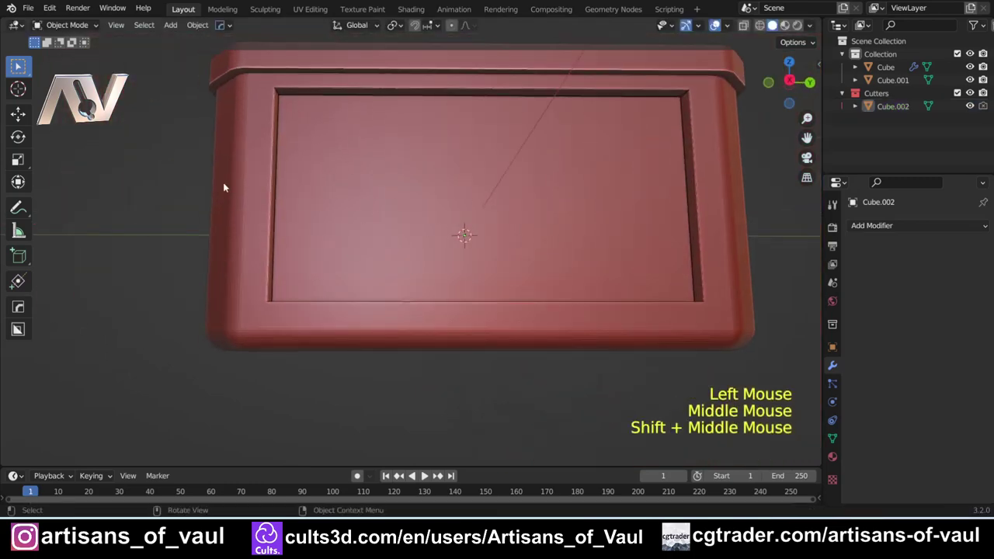
Examine the recessed box side, selecting the box body and the recess cutter in turn
scroll(243, 151, "down", 2)
scroll(243, 151, "down", 1, "shift")
middle_click_drag(243, 150, 76, 213, "shift")
scroll(248, 225, "up", 2)
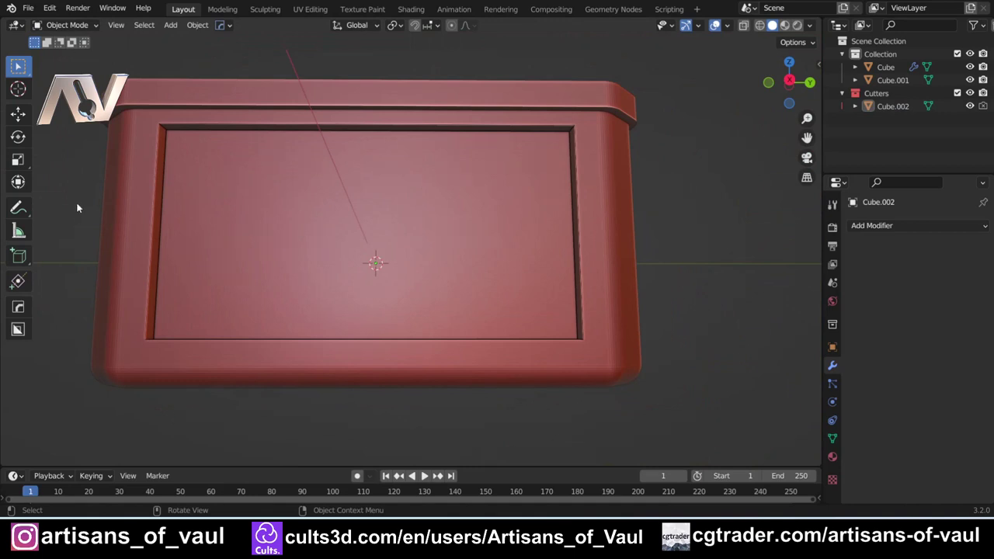
left_click(118, 111)
left_click(125, 122)
left_click(127, 340)
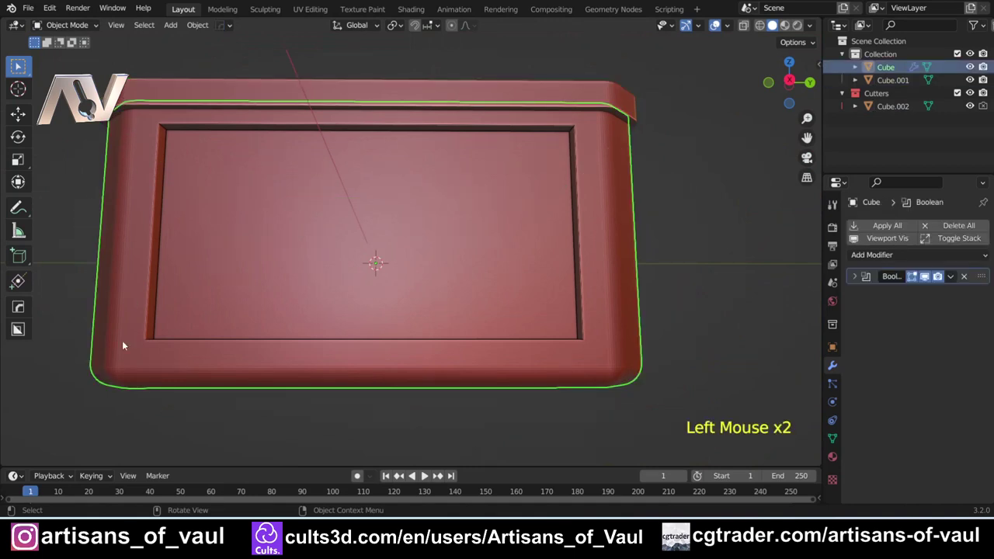
left_click(147, 305)
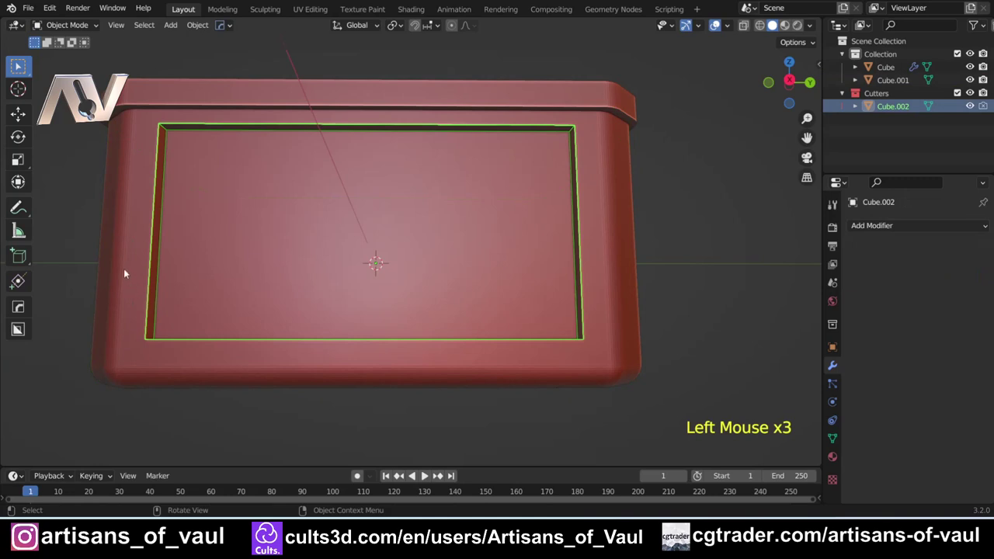
left_click(82, 240)
middle_click_drag(166, 233, 193, 231, "shift")
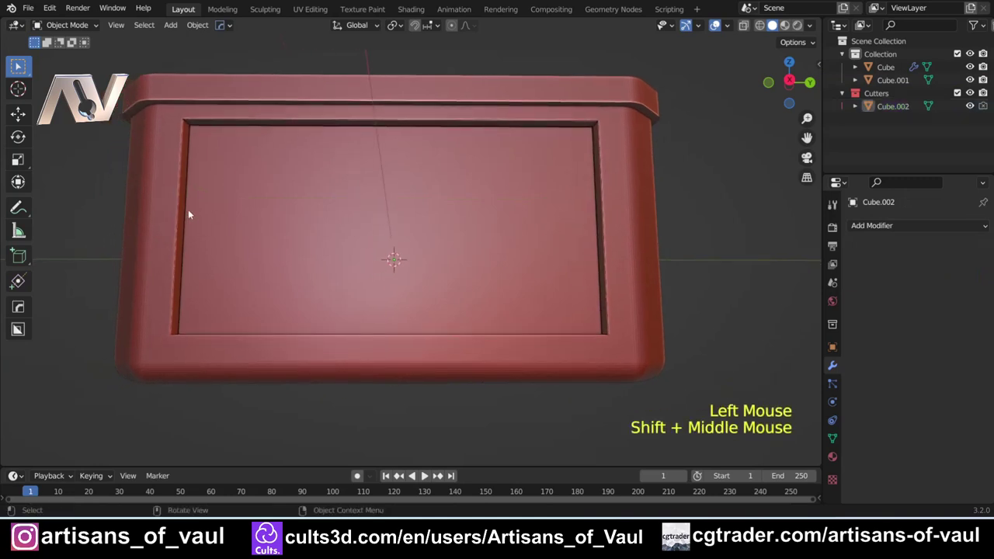
Select the recess cutter, face the box side along the X axis, and set BoxCutter to an Ngon cut with Cyclic off
left_click(600, 140)
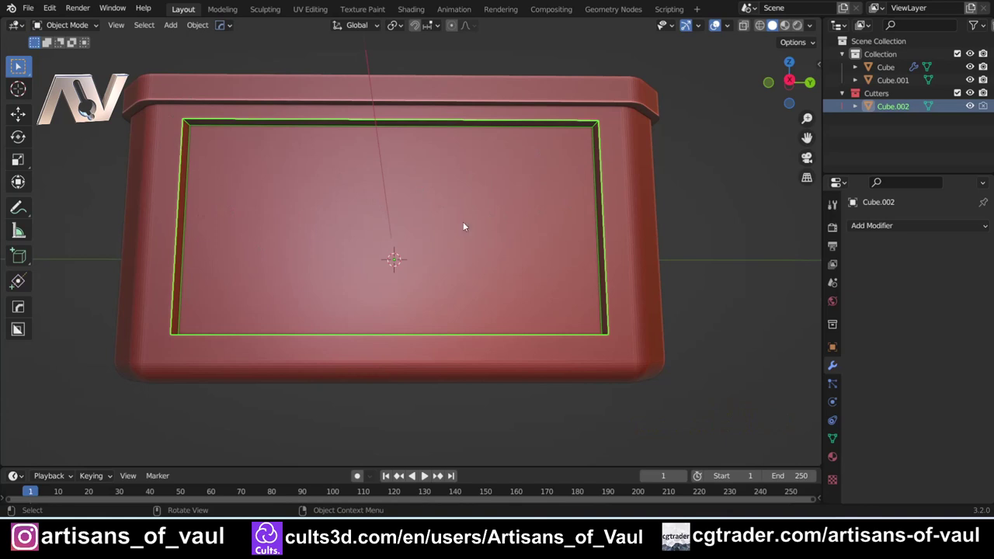
scroll(405, 203, "down", 2)
middle_click_drag(405, 204, 523, 242)
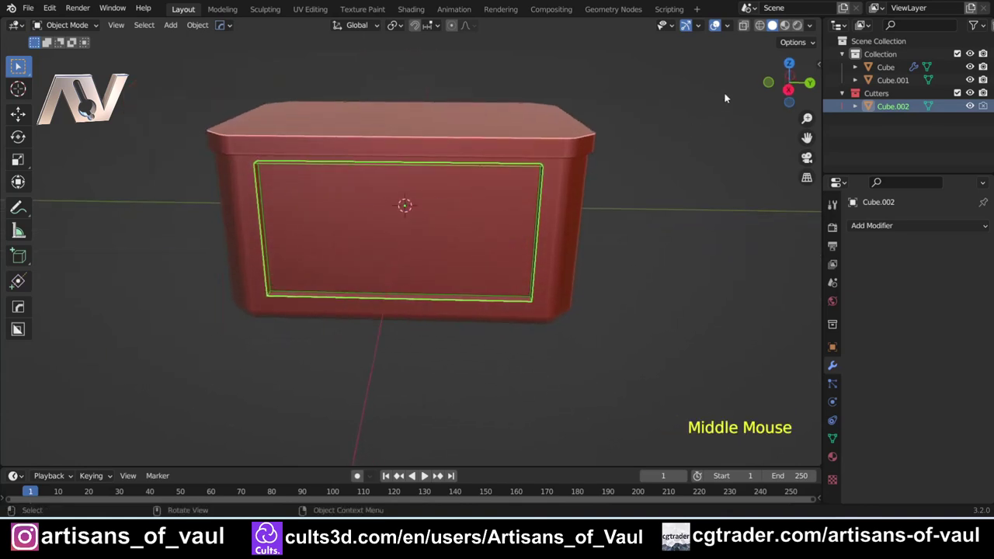
left_click(789, 90)
scroll(344, 206, "up", 2)
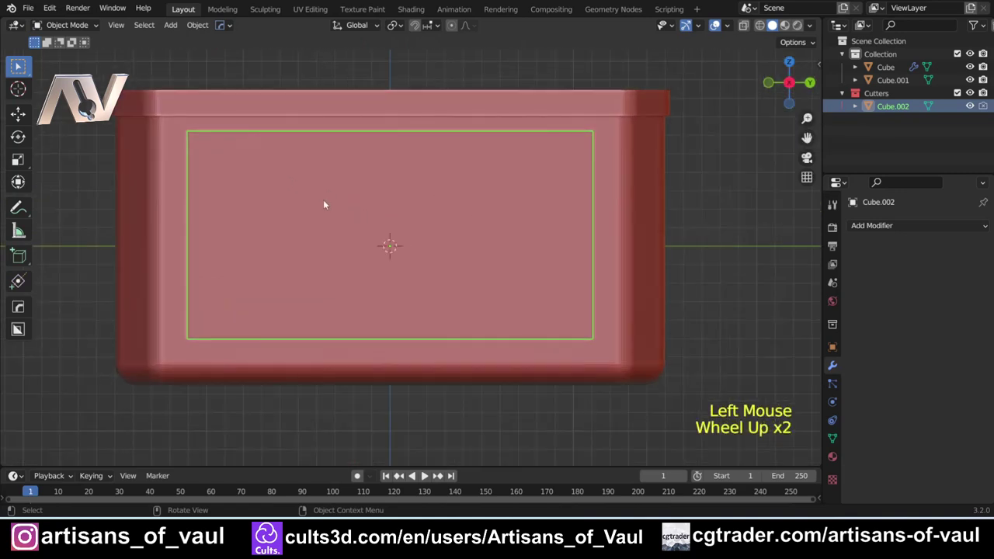
middle_click_drag(224, 171, 241, 208, "shift")
key("alt+w")
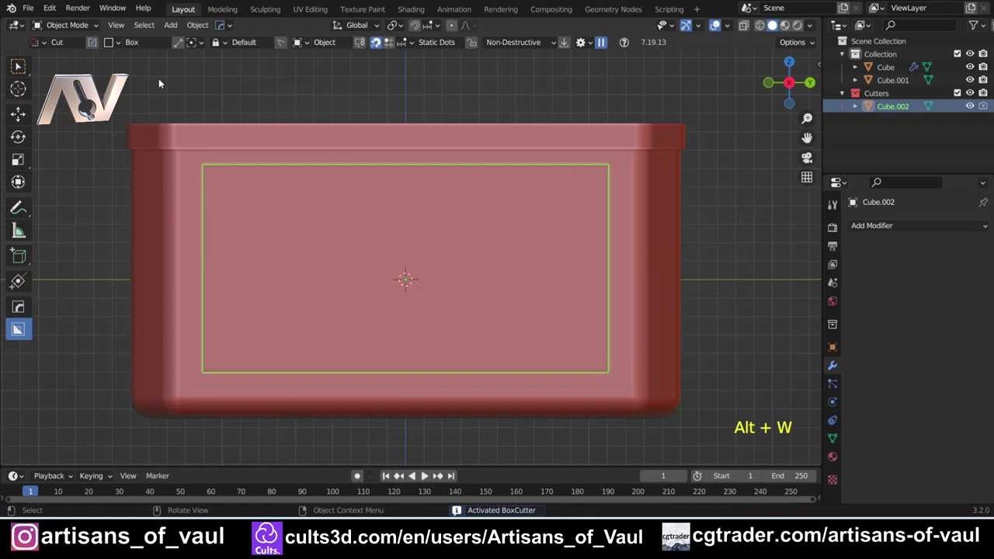
key("d")
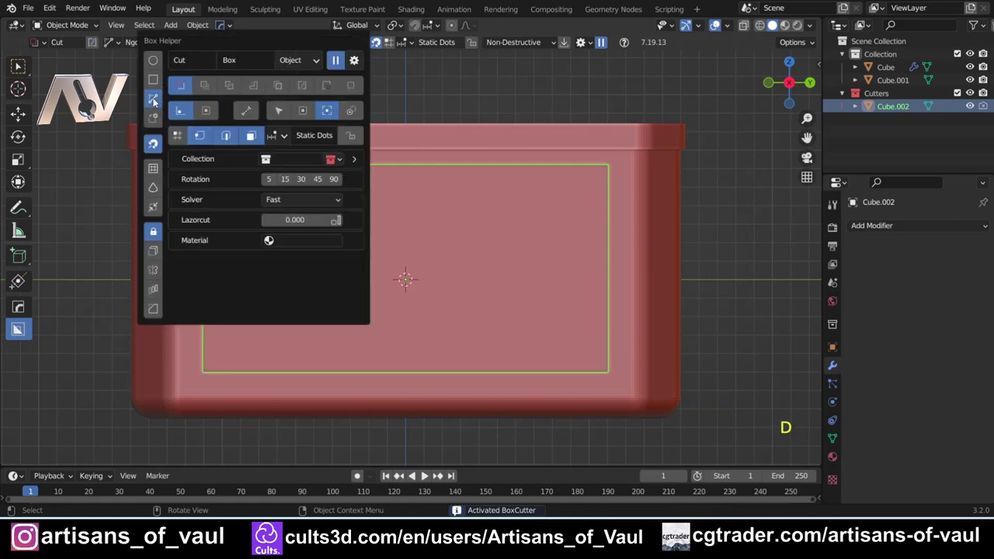
left_click(154, 100)
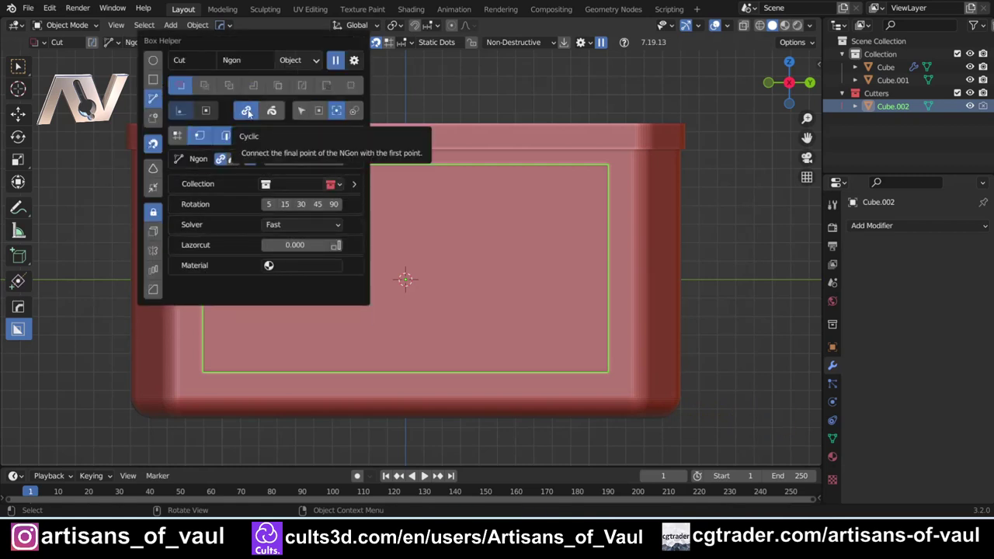
left_click(248, 112)
key("Escape")
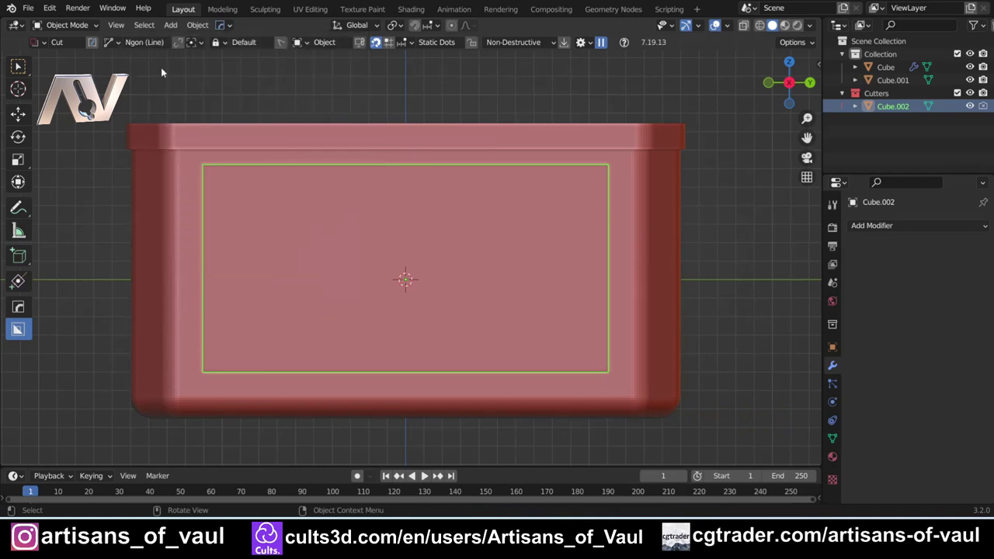
Draw a BoxCutter line diagonally from the recess's upper-left corner to just below its lower edge, and solidify it into a strip
left_click(198, 160)
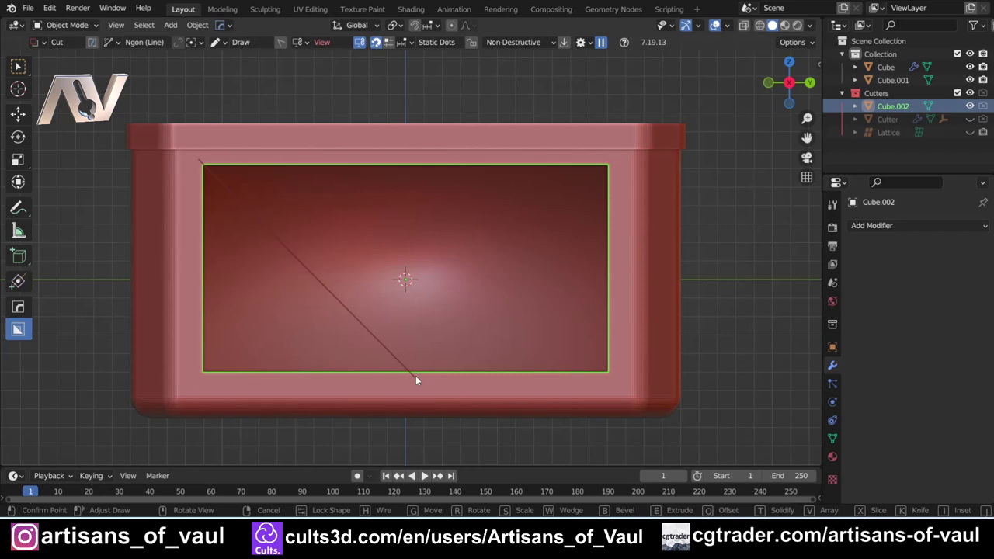
key("ctrl")
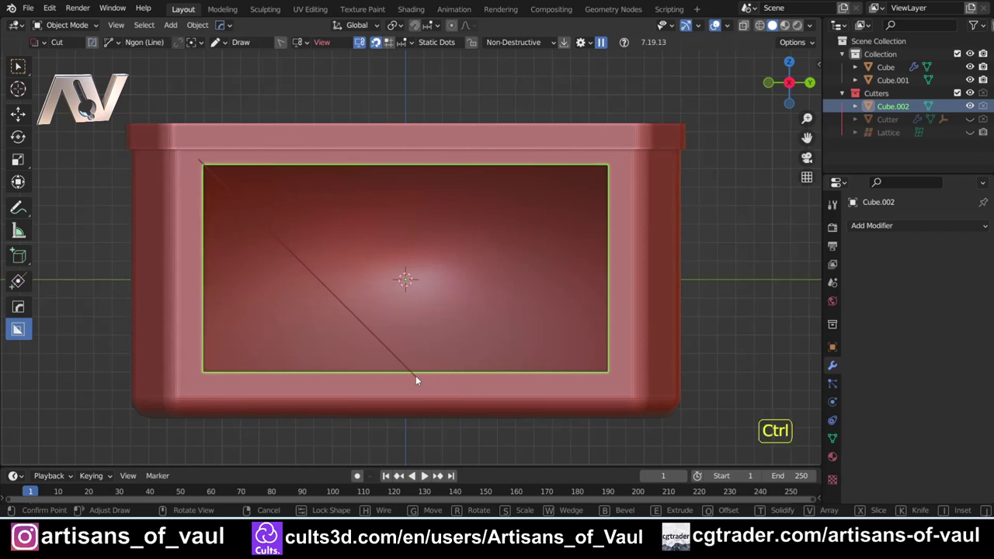
left_click(358, 384, "ctrl")
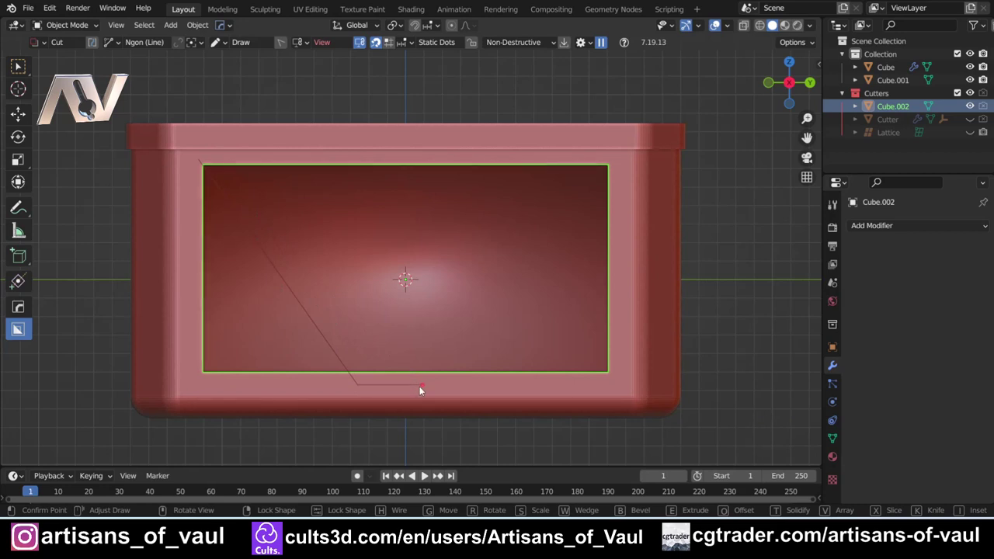
left_click(419, 386)
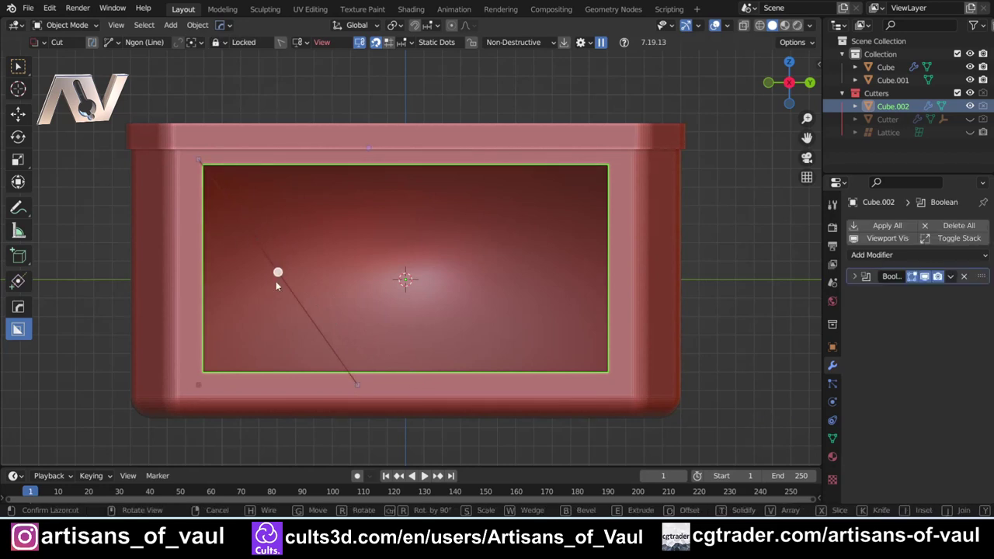
scroll(330, 312, "up", 1)
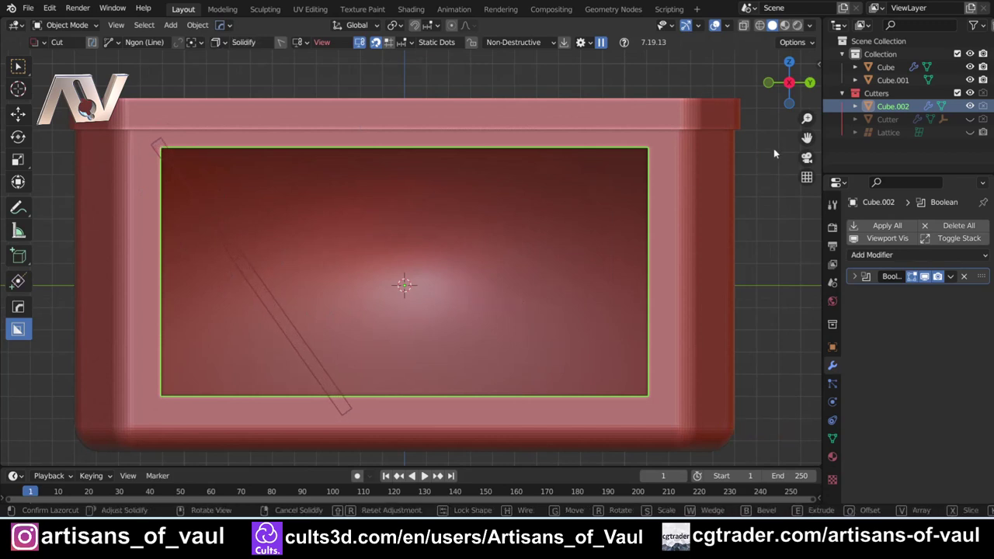
key("t")
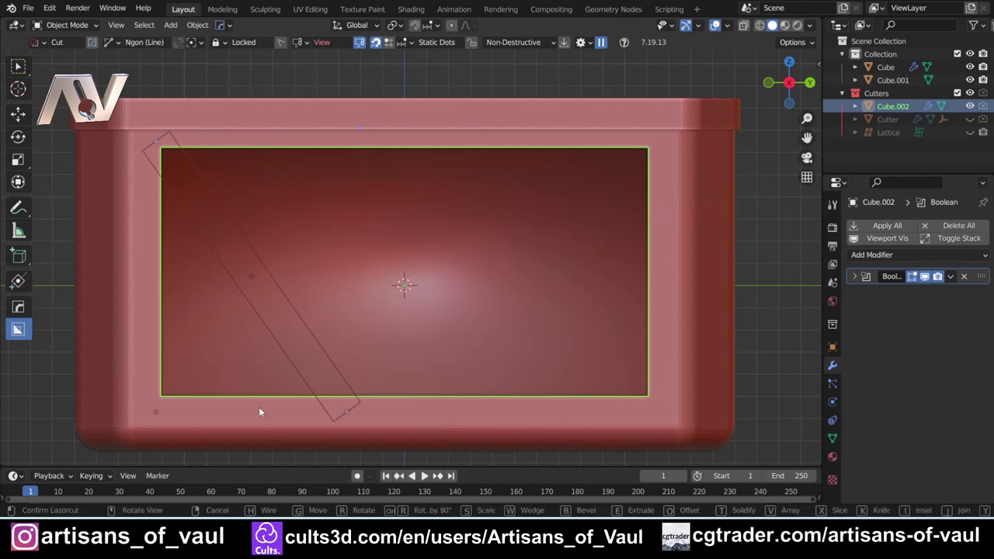
Extrude the diagonal strip through the recess cutter and apply the cut to form a brace across the recess
middle_click_drag(337, 362, 264, 378)
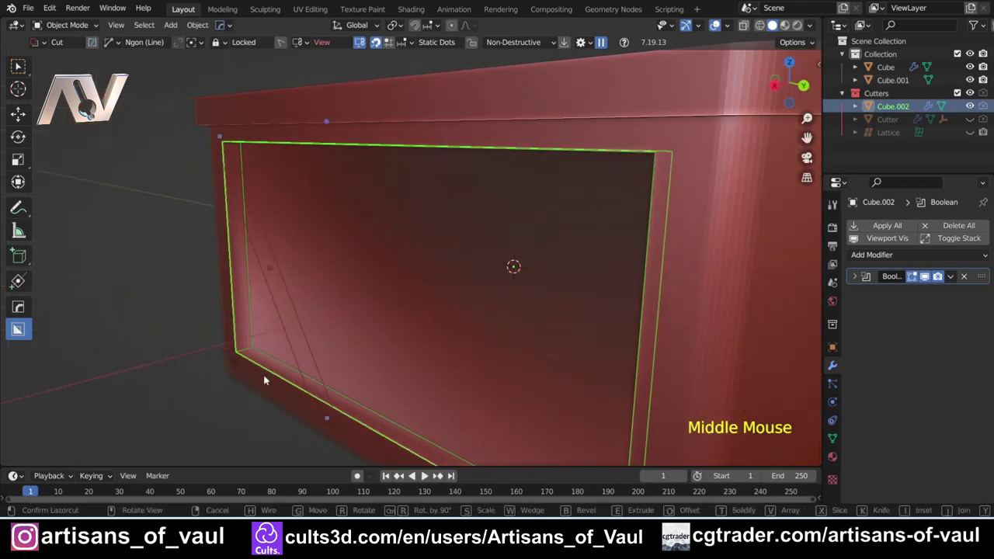
key("Tab")
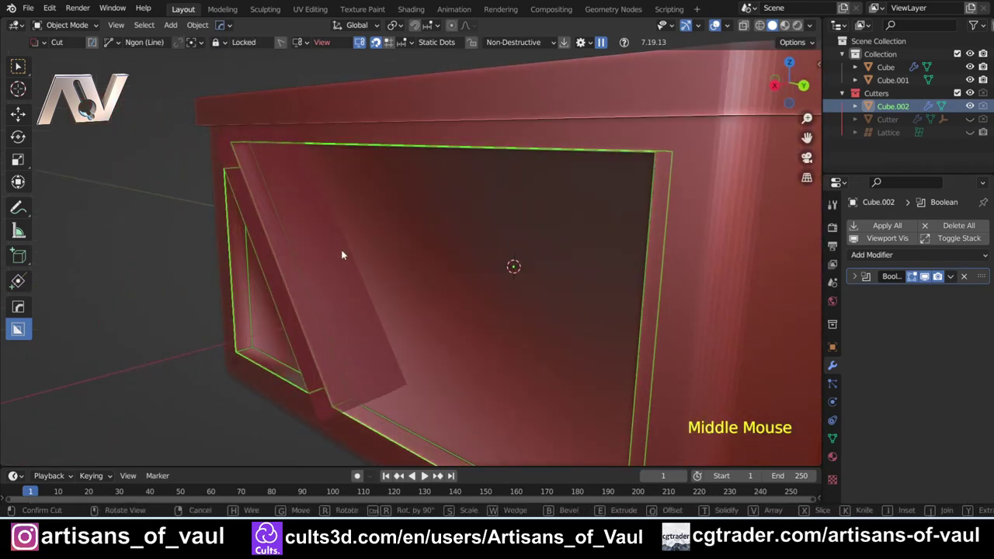
middle_click_drag(341, 254, 353, 261)
scroll(353, 261, "up", 2)
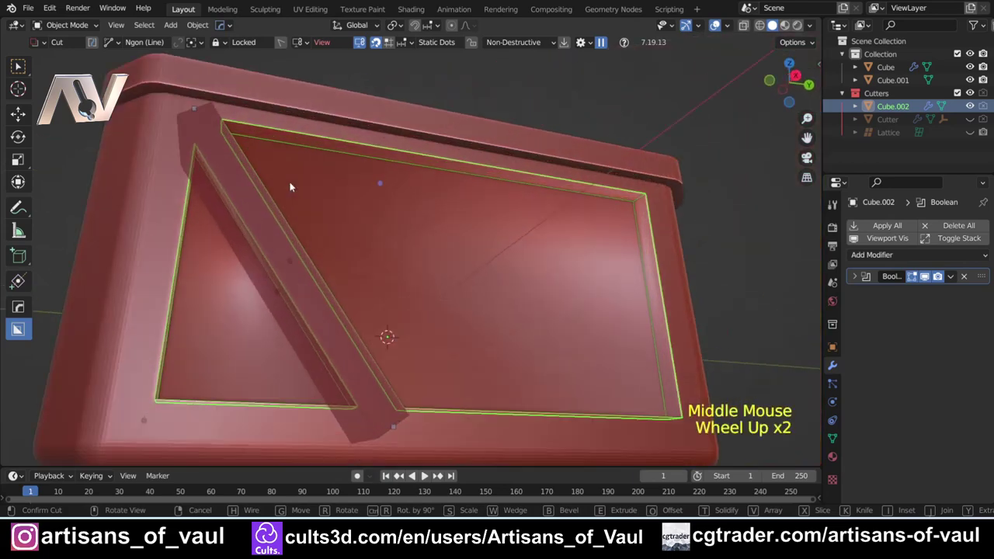
left_click(227, 166)
scroll(226, 163, "down", 2)
middle_click_drag(267, 160, 230, 195)
scroll(283, 241, "up", 1)
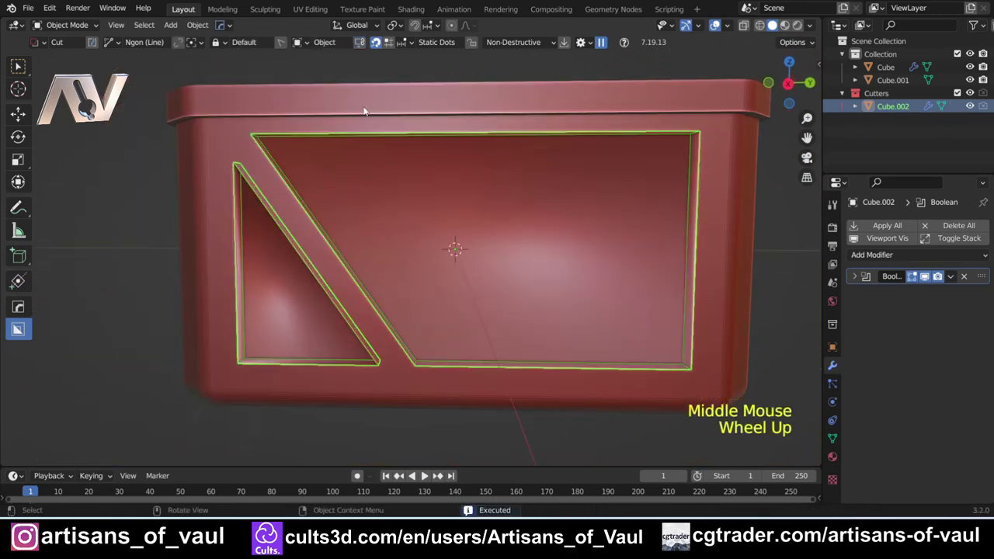
Rename the box body as Crate
left_click(214, 126)
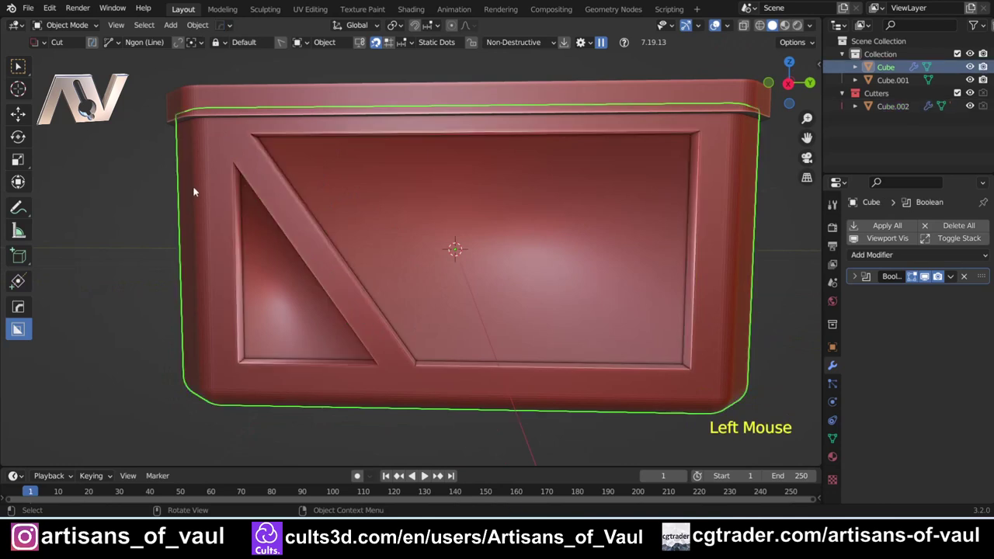
key("F2")
type("Crate")
key("Return")
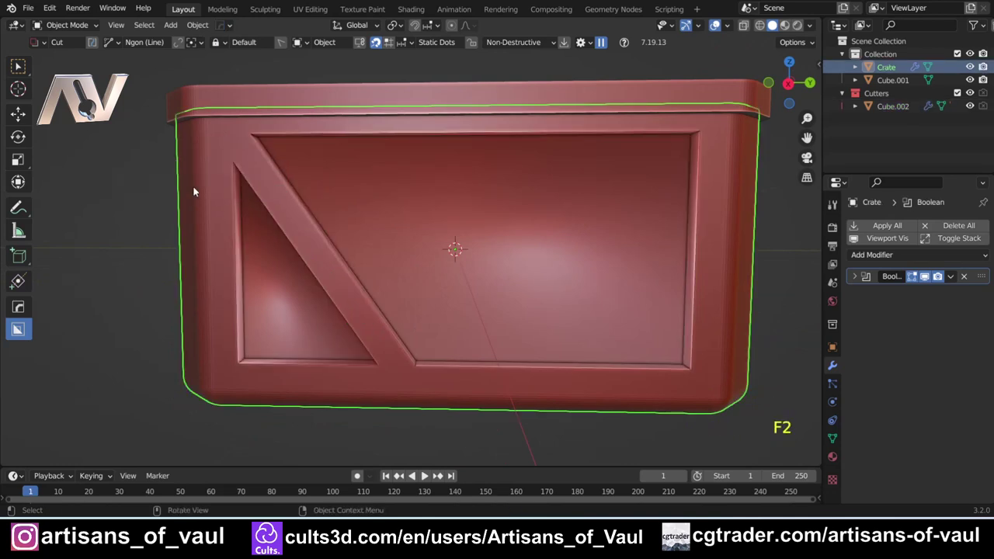
Examine the diagonal brace and the recesses on both sides of it, selecting the recess cutter and the crate in turn
left_click(127, 212)
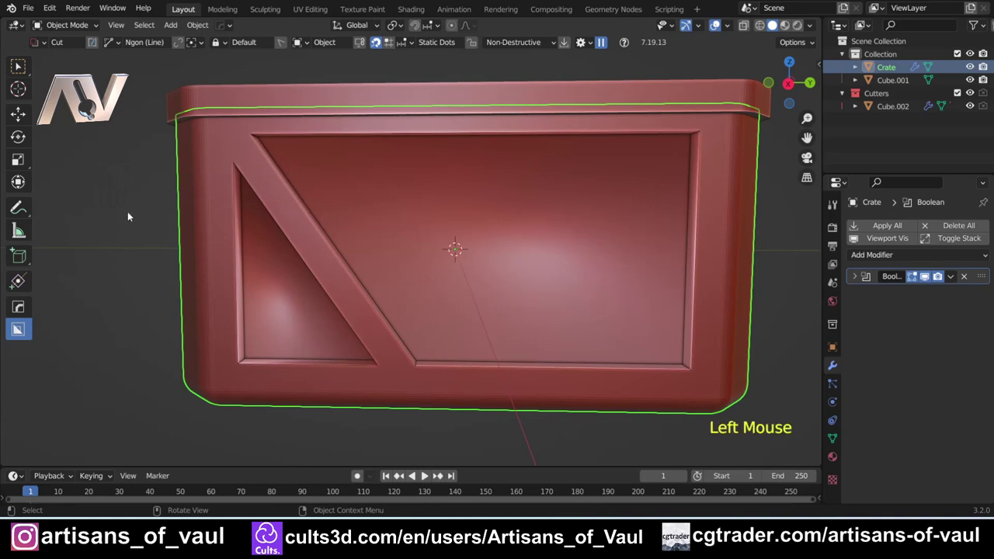
left_click(233, 206)
left_click(237, 198)
double_click(295, 194)
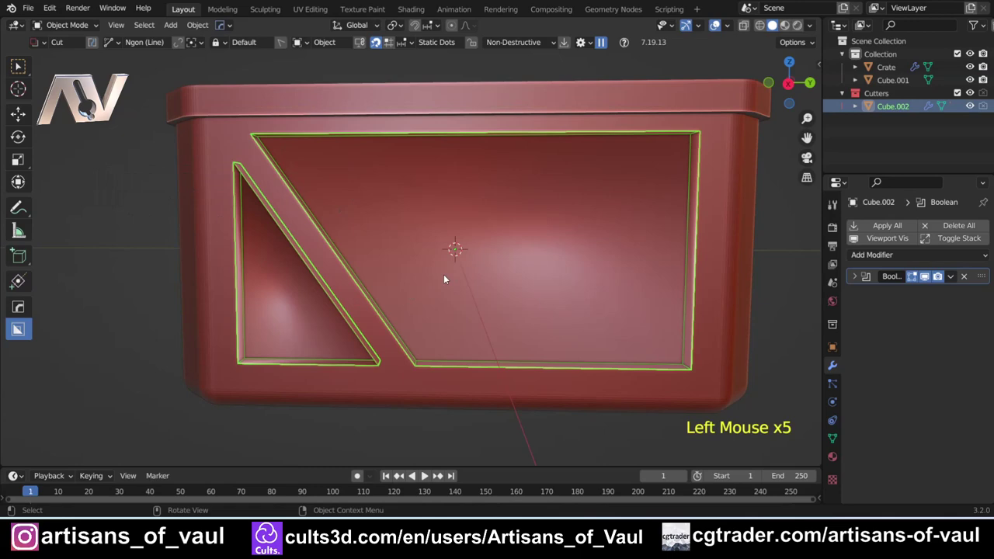
scroll(369, 275, "down", 2)
middle_click_drag(370, 274, 292, 277)
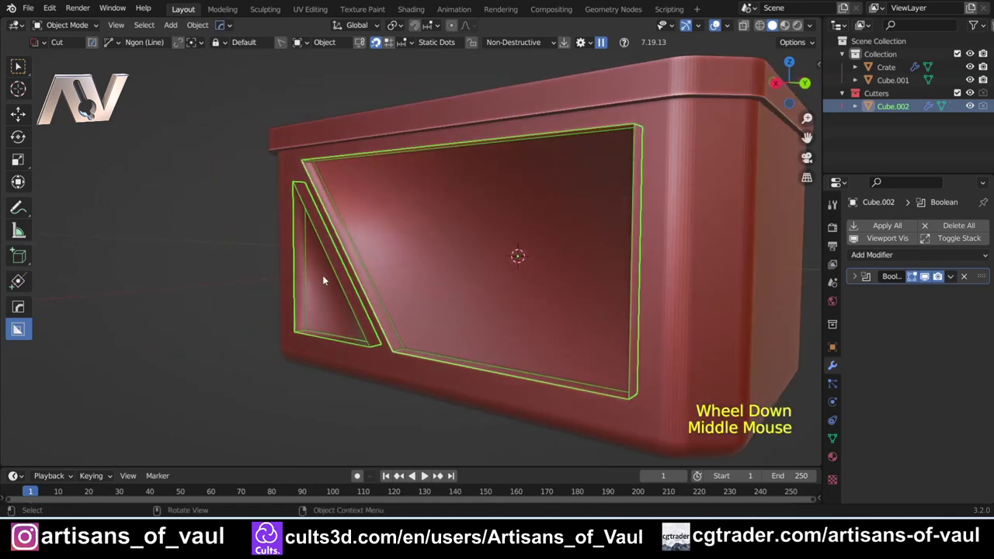
right_click(323, 275)
scroll(322, 263, "up", 2)
middle_click_drag(322, 263, 325, 312)
scroll(377, 287, "down", 1)
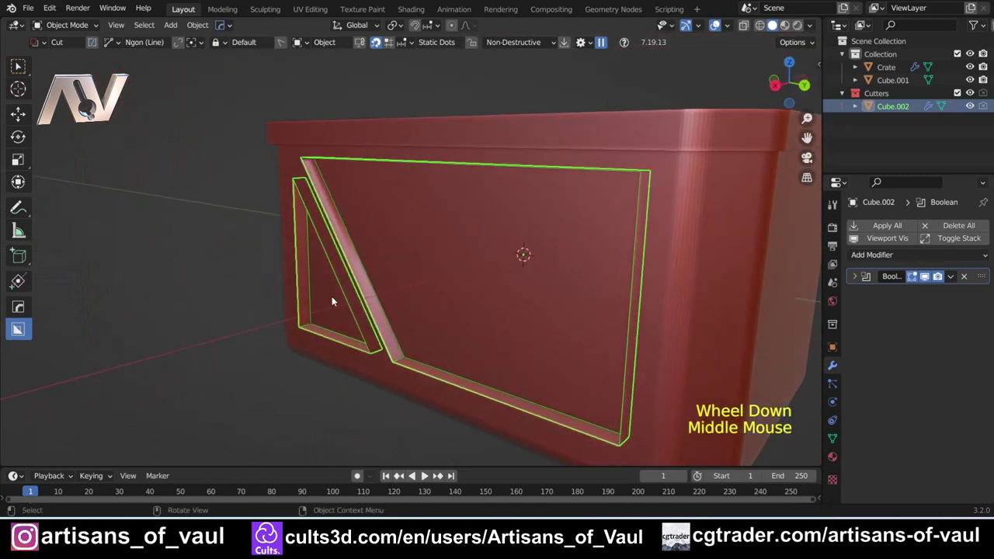
scroll(315, 304, "up", 2)
left_click(279, 311)
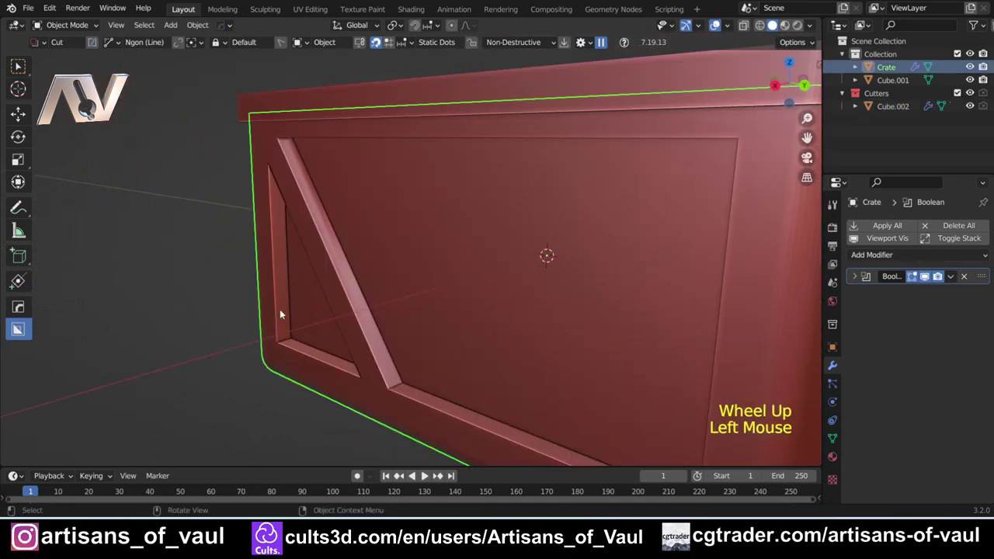
middle_click_drag(302, 250, 334, 229)
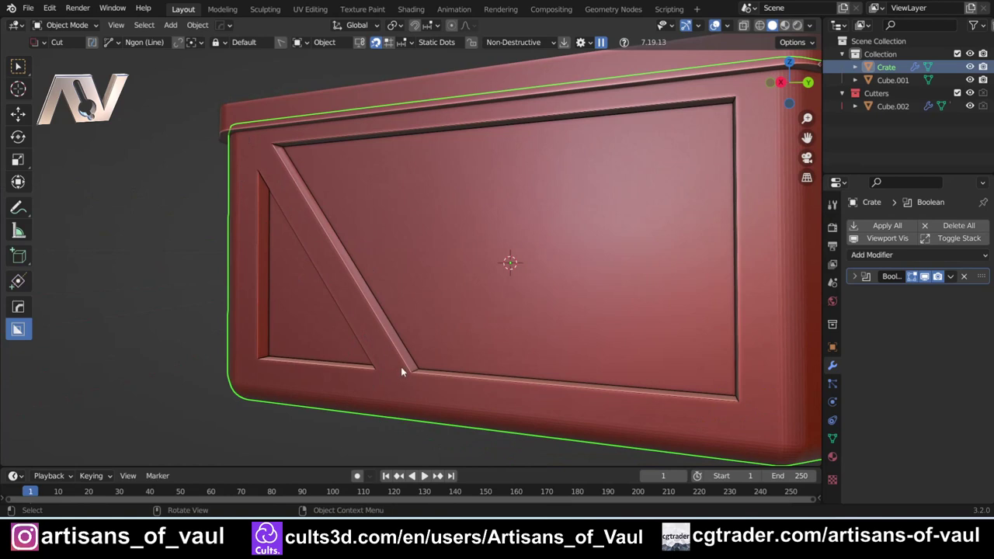
scroll(401, 366, "down", 2)
middle_click_drag(388, 339, 371, 304)
scroll(371, 304, "up", 2)
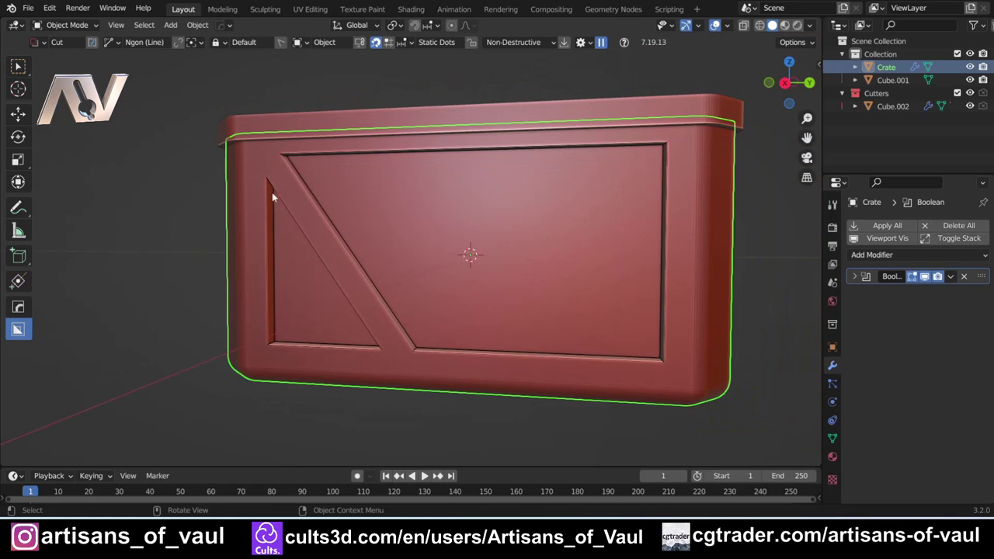
Select the recess cutter and use HOps Ever Scroll to bring up the diagonal strip cutter from its Boolean modifier
left_click(380, 303)
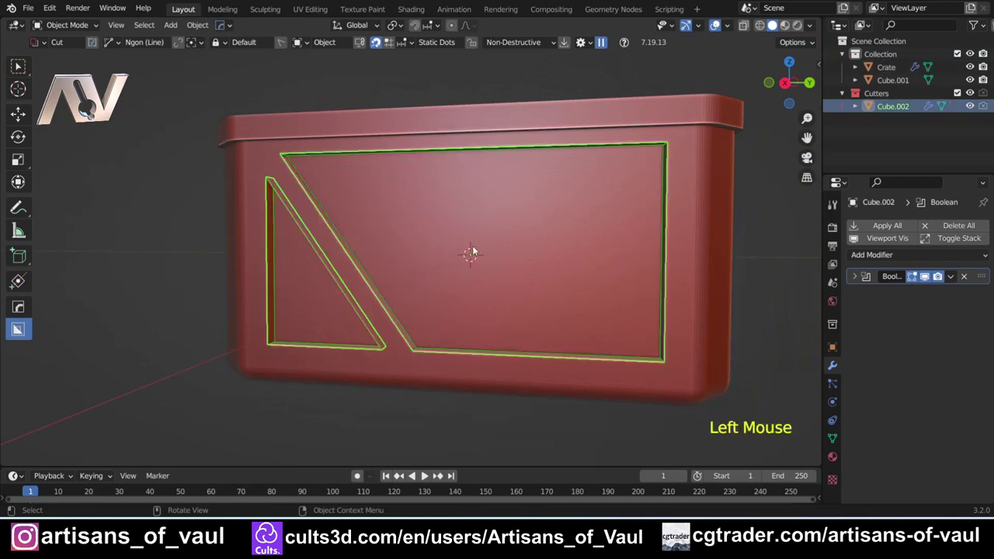
middle_click_drag(361, 328, 383, 342)
scroll(380, 340, "up", 2)
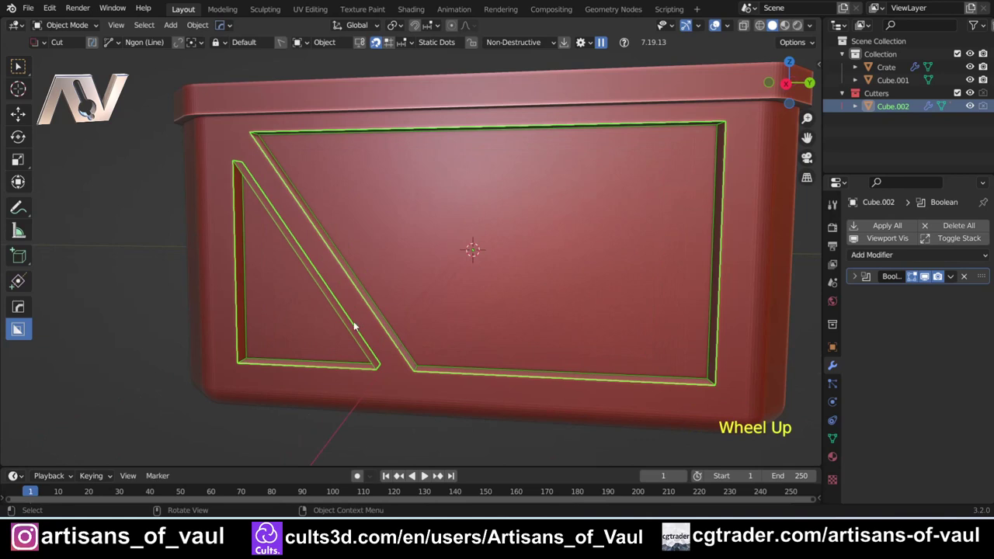
middle_click_drag(355, 328, 365, 323)
key("Tab")
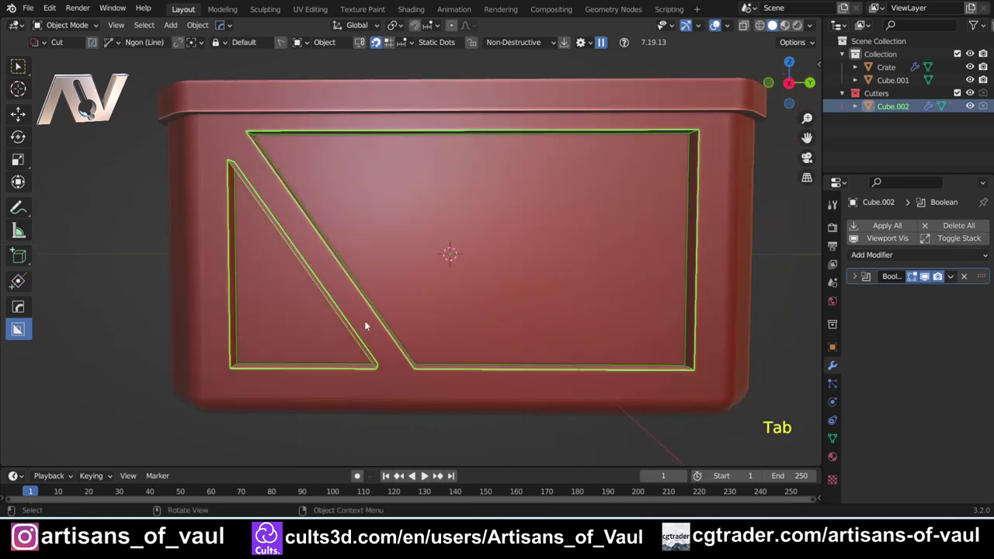
key("q")
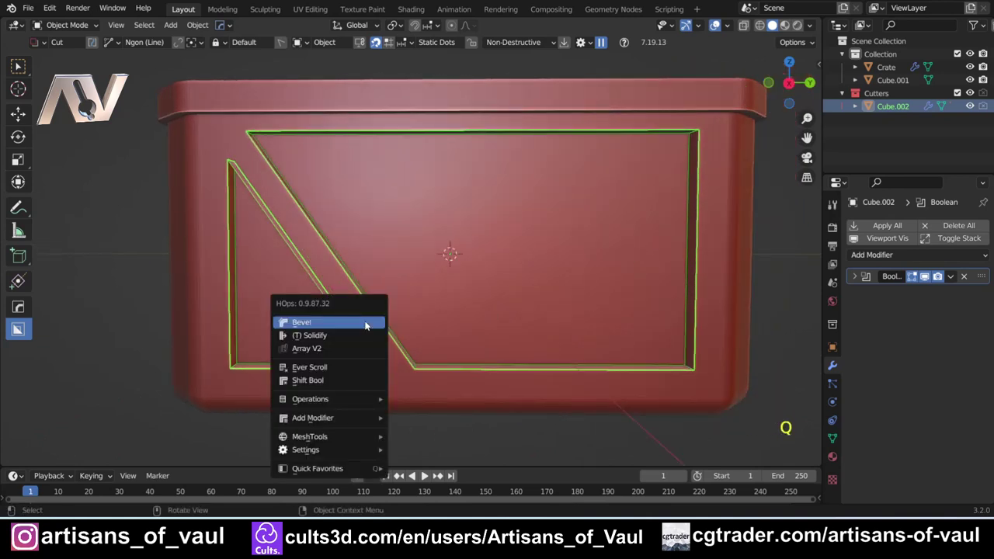
left_click(342, 367)
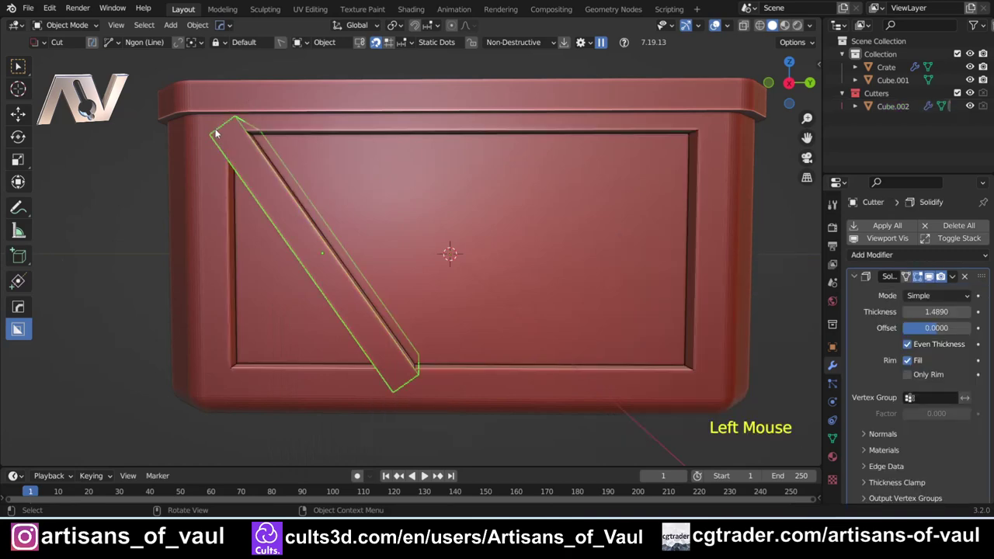
Add the crate to the selection as active object, face its side along the X axis, and set the HOps mirror to New Modifier
scroll(350, 280, "down", 2)
left_click(447, 348, "shift")
scroll(564, 312, "up", 2)
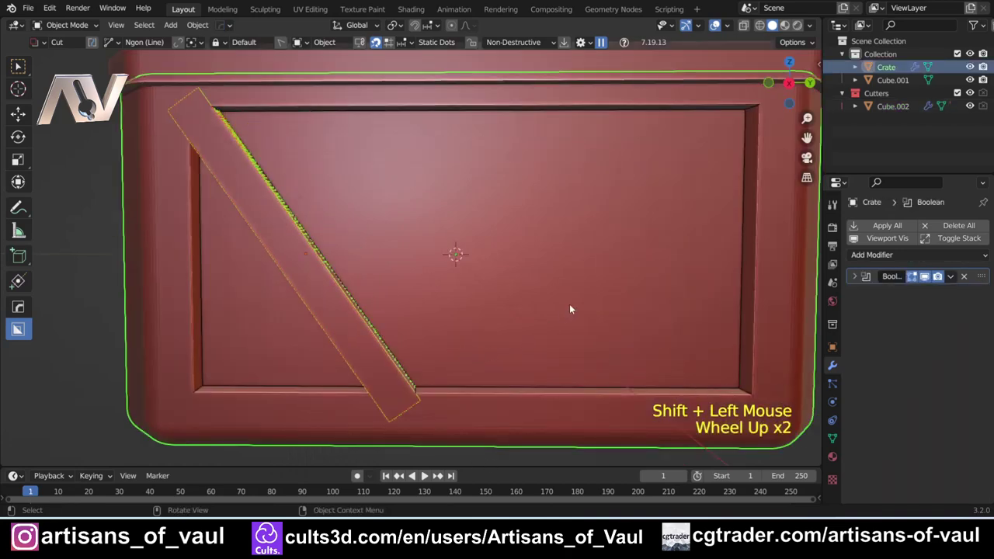
middle_click_drag(493, 286, 430, 238, "shift")
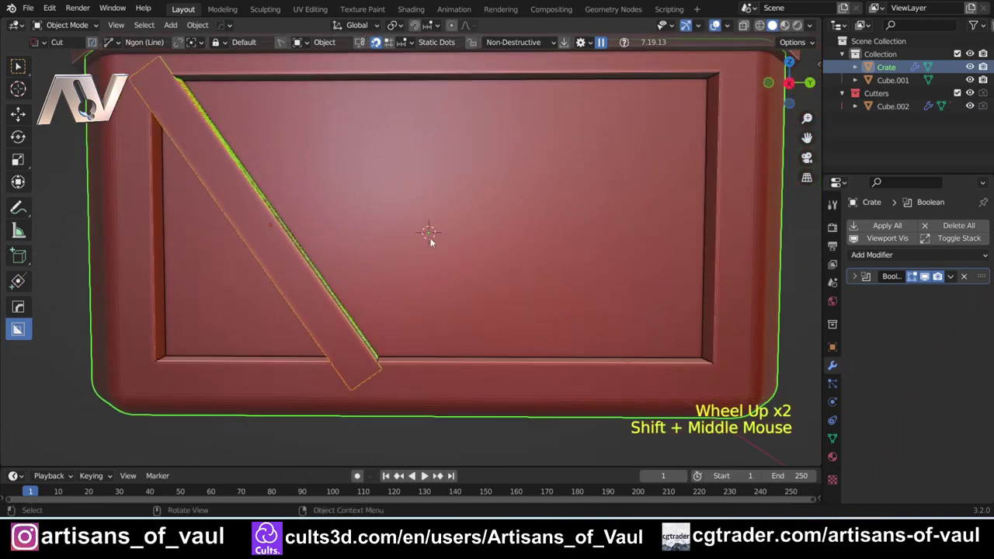
left_click(790, 85)
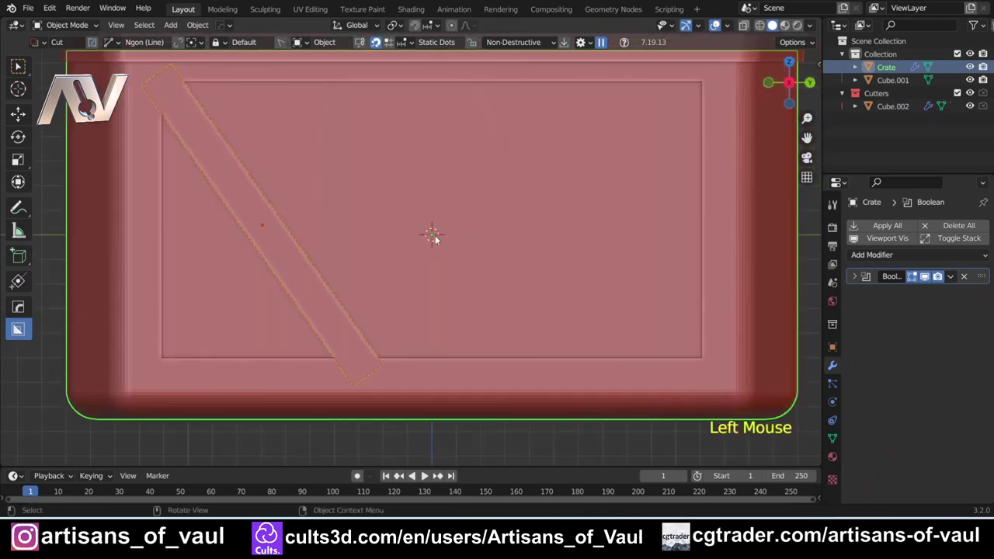
key("alt+x")
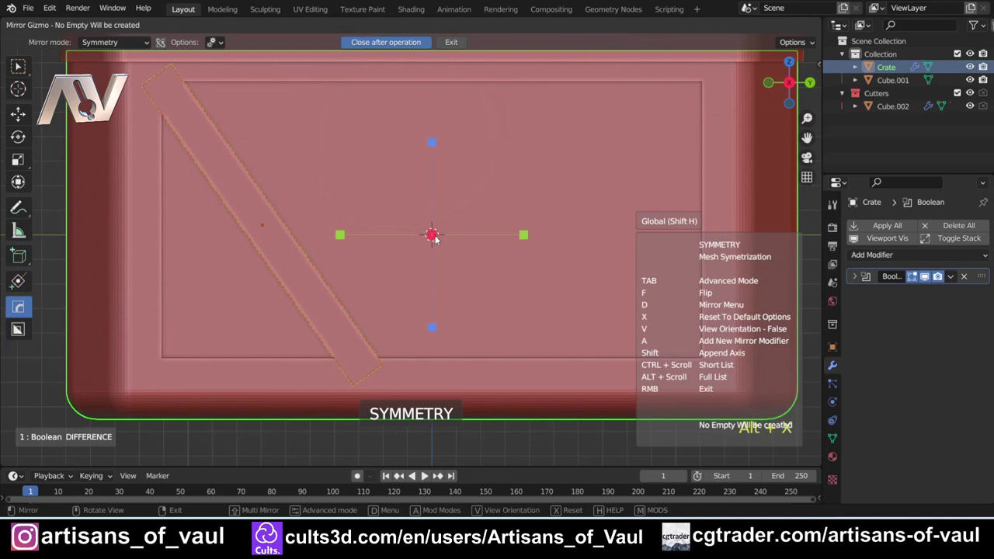
key("d")
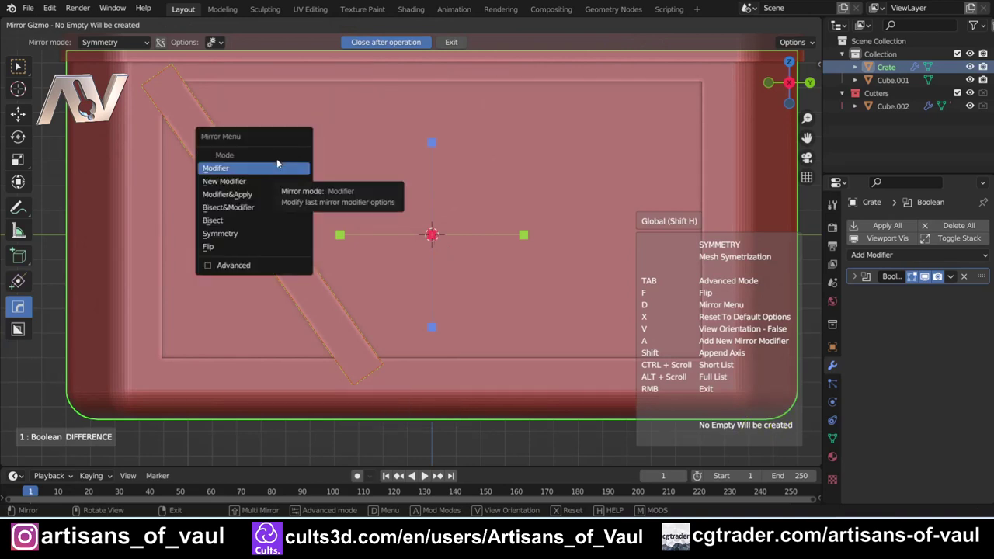
left_click(244, 180)
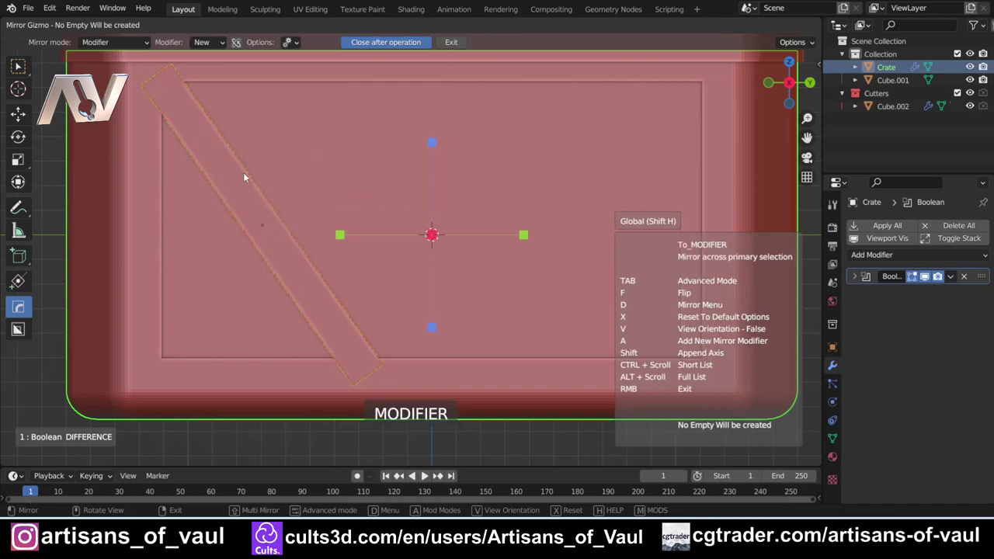
Try mirroring the diagonal strip cutter across the crate, and undo the mirror
left_click(339, 234)
scroll(451, 257, "down", 3)
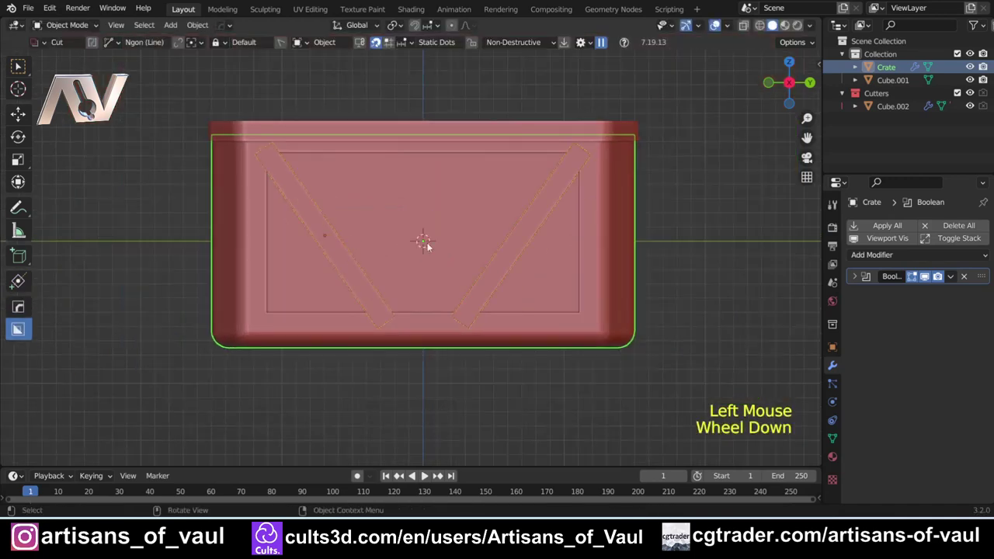
scroll(398, 239, "up", 3)
key("ctrl+z")
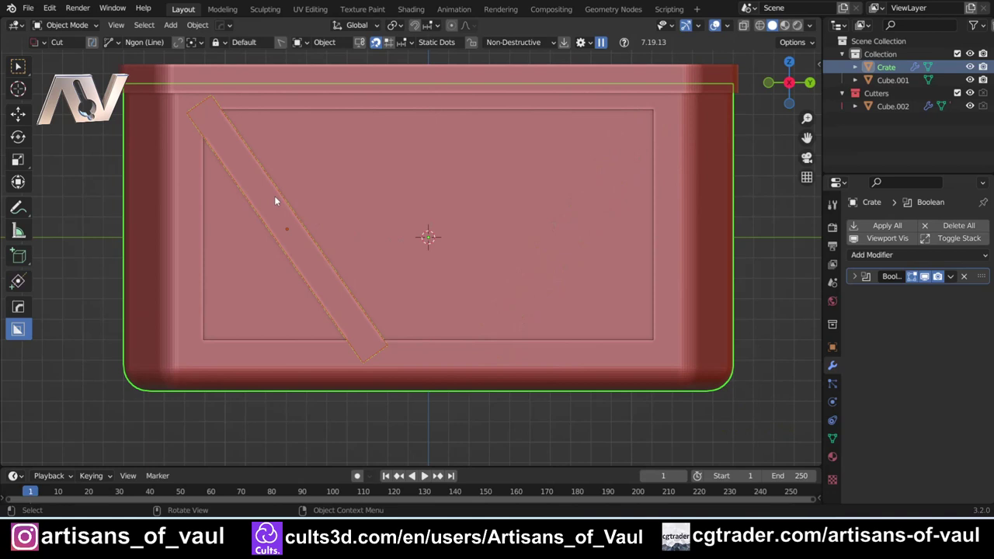
Mirror the diagonal strip cutter across the crate along the Y axis with a new Mirror modifier
key("alt+x")
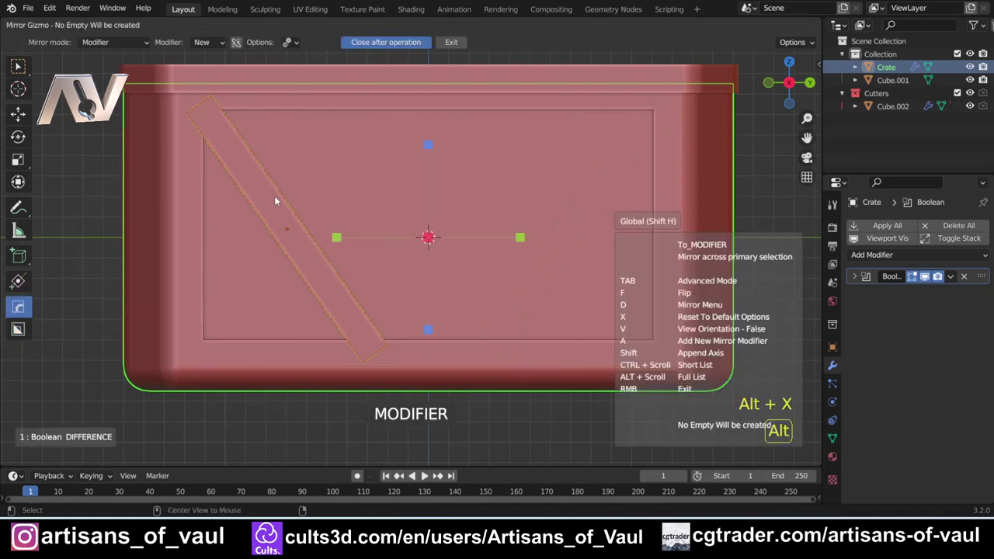
left_click(340, 240)
scroll(338, 242, "down", 2)
scroll(434, 390, "up", 1)
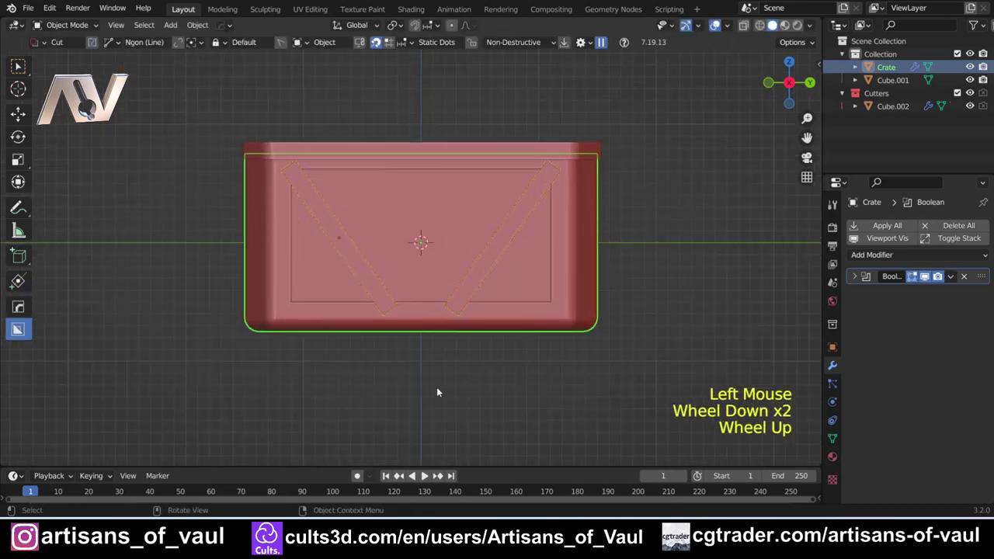
scroll(322, 225, "up", 1)
middle_click_drag(322, 225, 345, 247)
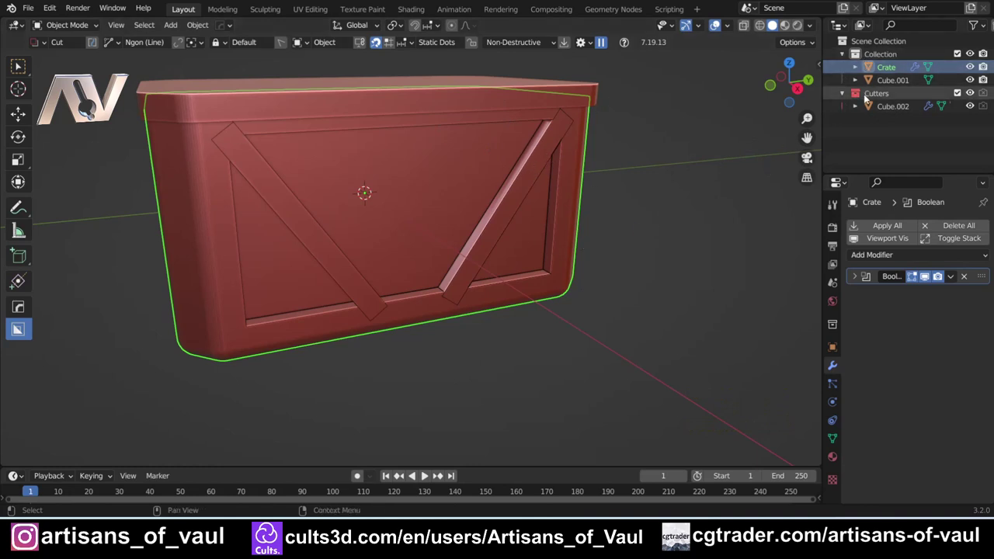
Hide the recess cutter and switch to the selection tool to leave the crate's cut result in view
key("shift+2")
left_click(660, 258)
mouse_move(659, 257)
middle_mouse_down()
mouse_move(542, 279)
mouse_move(508, 262)
mouse_move(497, 284)
mouse_move(331, 187)
middle_mouse_up()
key("w")
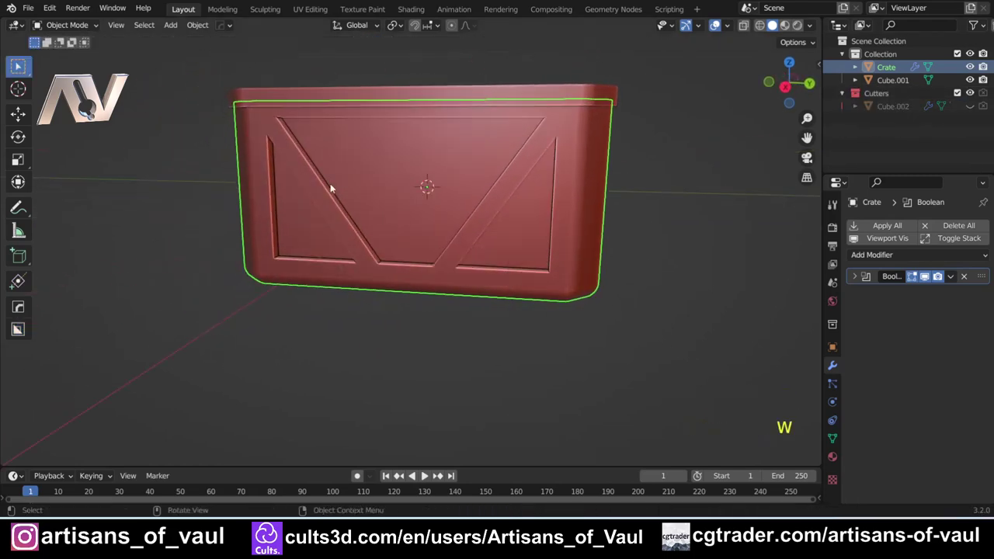
Examine the crate's side panel and mirrored diagonal braces from several angles
scroll(256, 229, "up", 2)
middle_click_drag(257, 229, 232, 192, "shift")
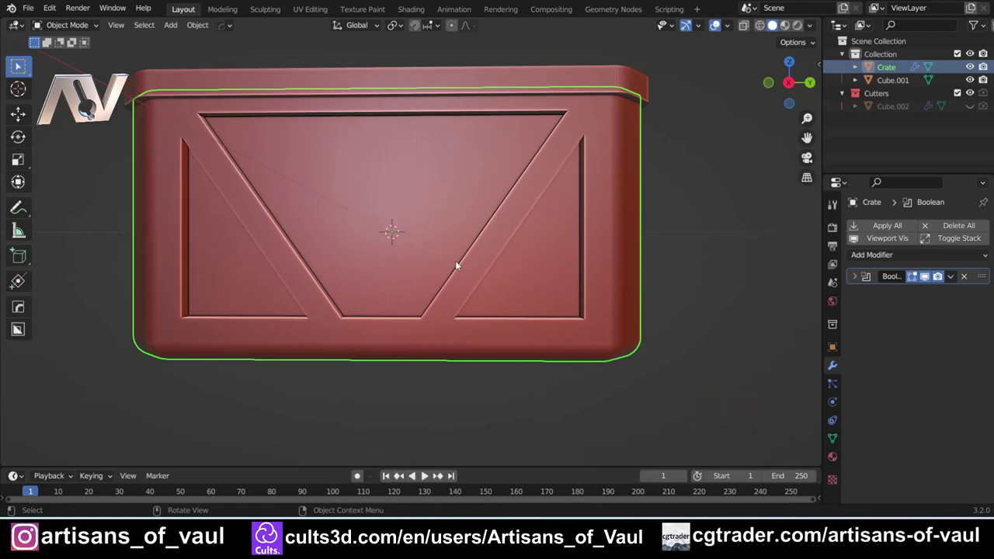
left_click(305, 231)
middle_click_drag(298, 259, 278, 277)
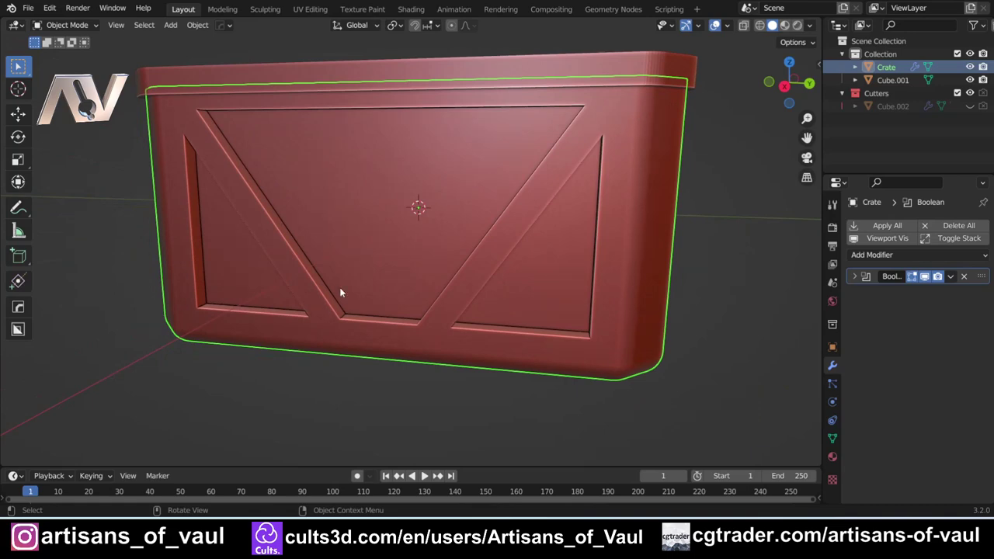
scroll(273, 242, "up", 1)
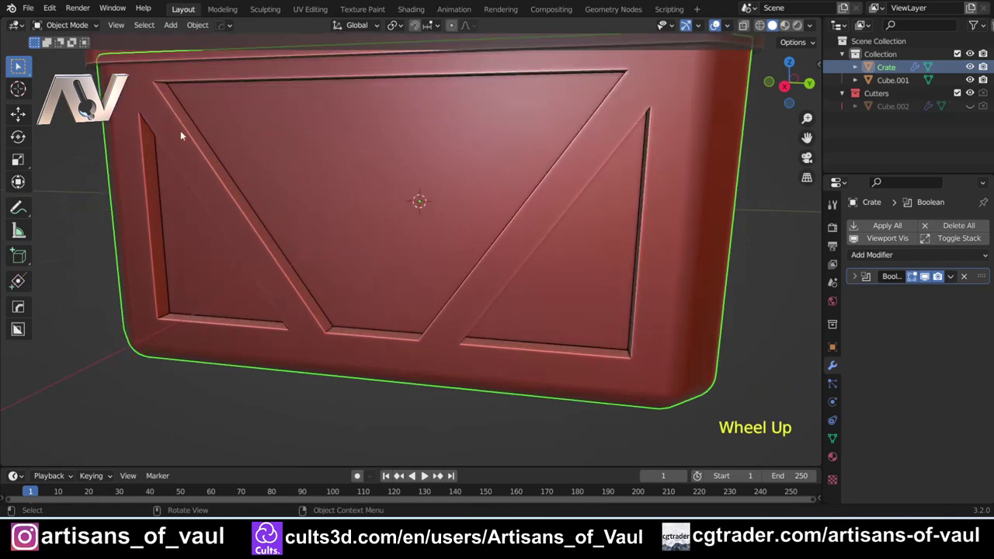
middle_click_drag(305, 264, 233, 224, "shift")
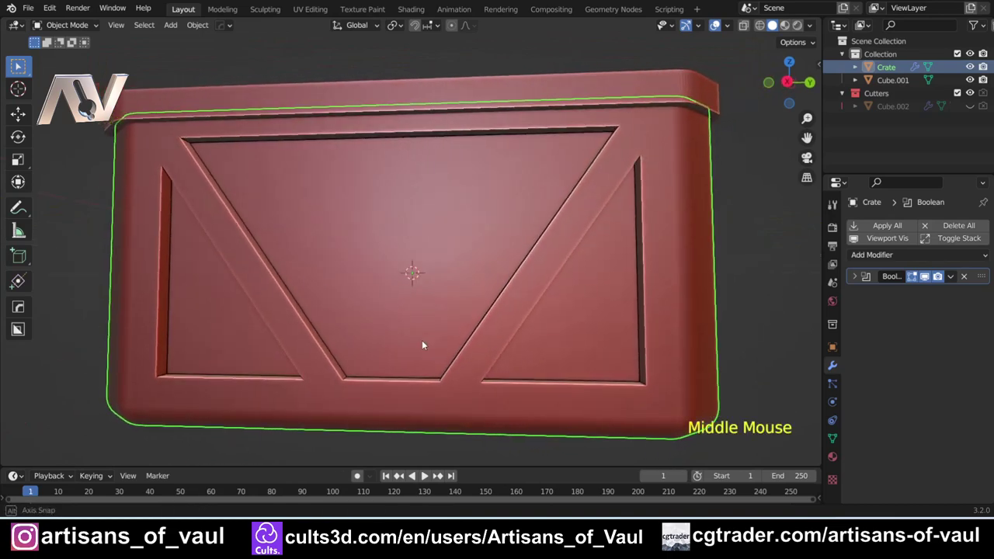
middle_click_drag(422, 344, 393, 382)
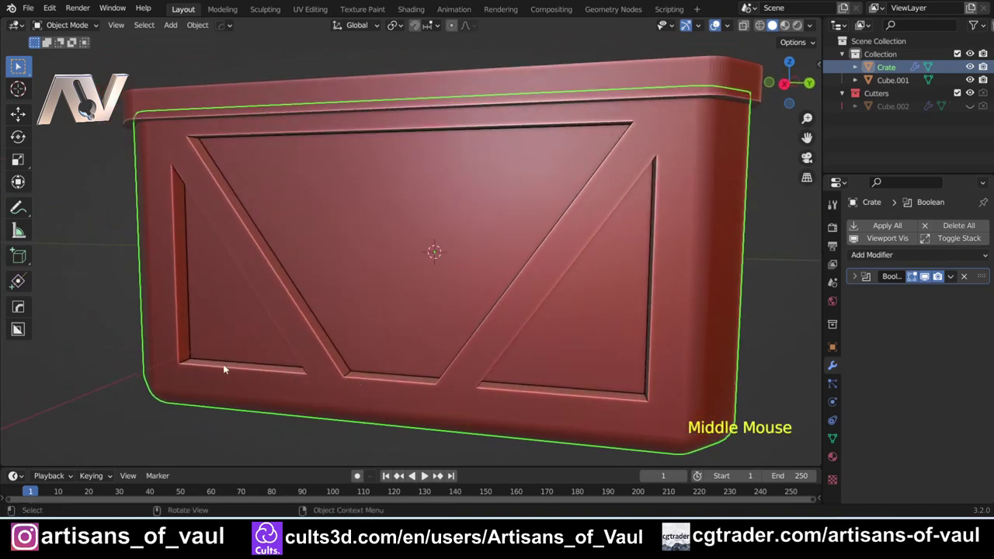
middle_click_drag(226, 277, 295, 261)
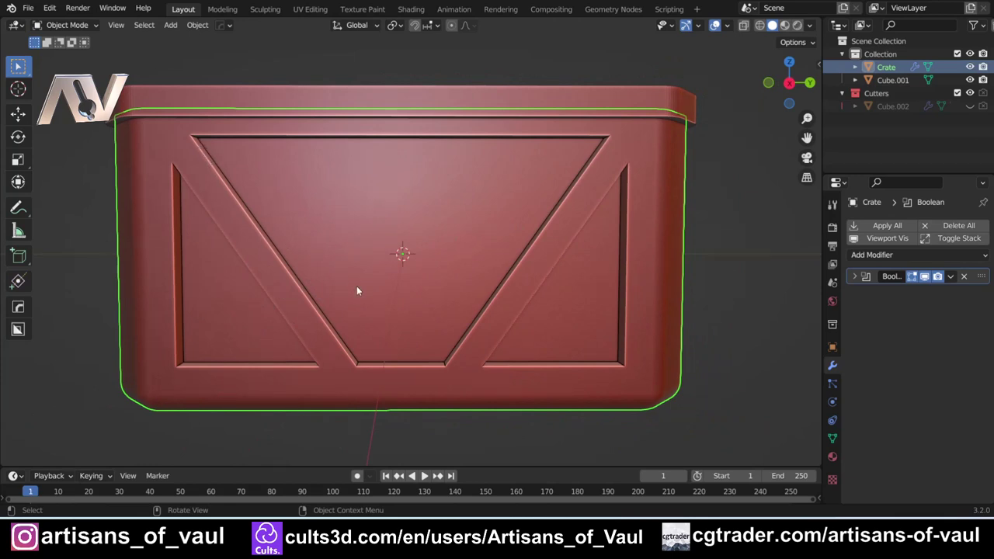
Bring up and select the crate's recess cutter through HOps, and apply all of its modifiers
left_click(264, 198)
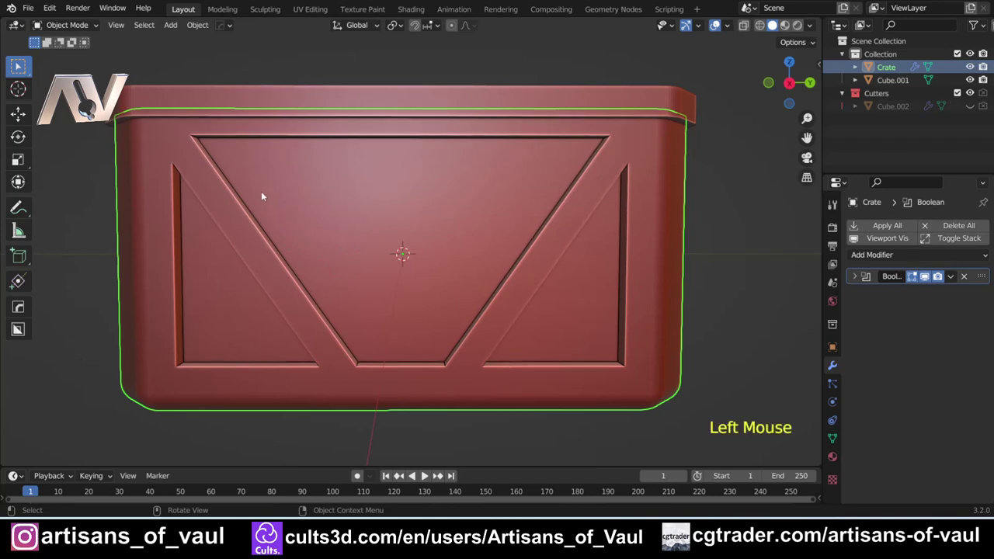
key("q")
left_click(284, 242)
key("q")
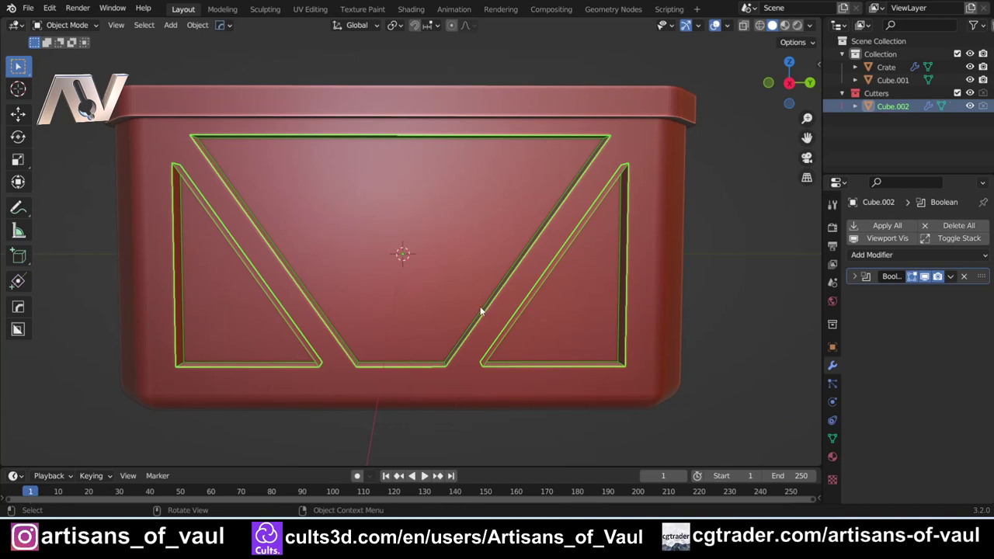
left_click(893, 225)
Isolate the recess cutter in local view and examine its separate pieces from several angles
key("KP_Divide")
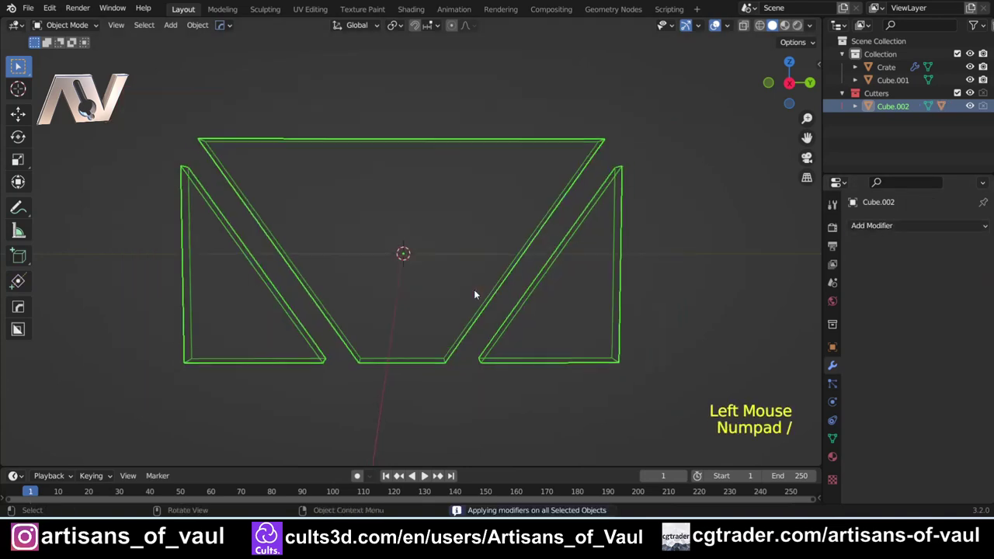
scroll(474, 294, "up", 2)
middle_click_drag(474, 294, 499, 290)
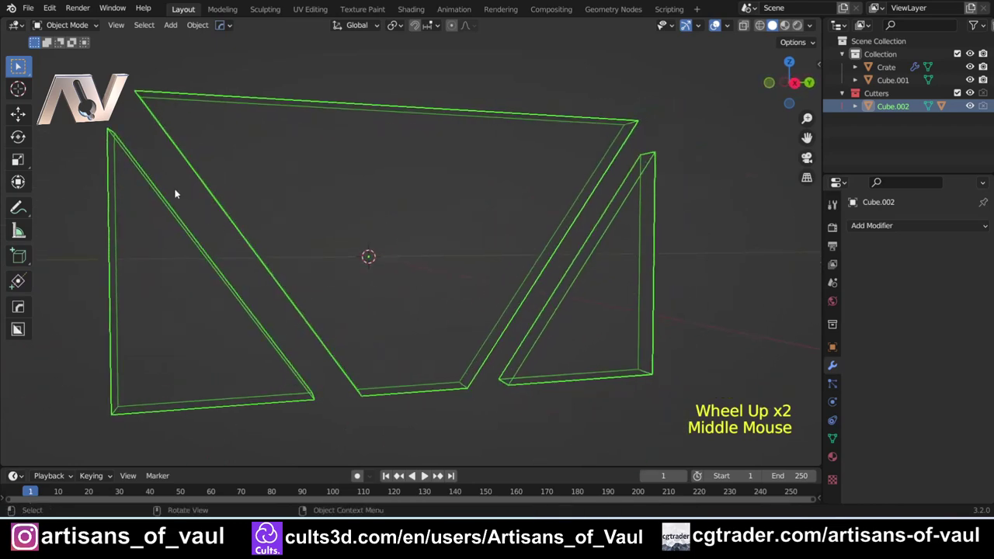
middle_click_drag(224, 204, 455, 214)
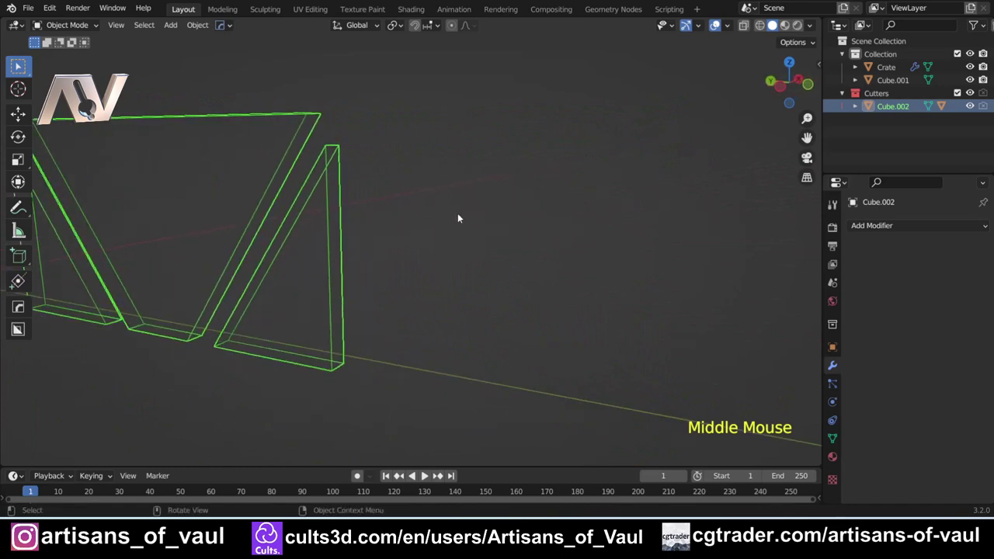
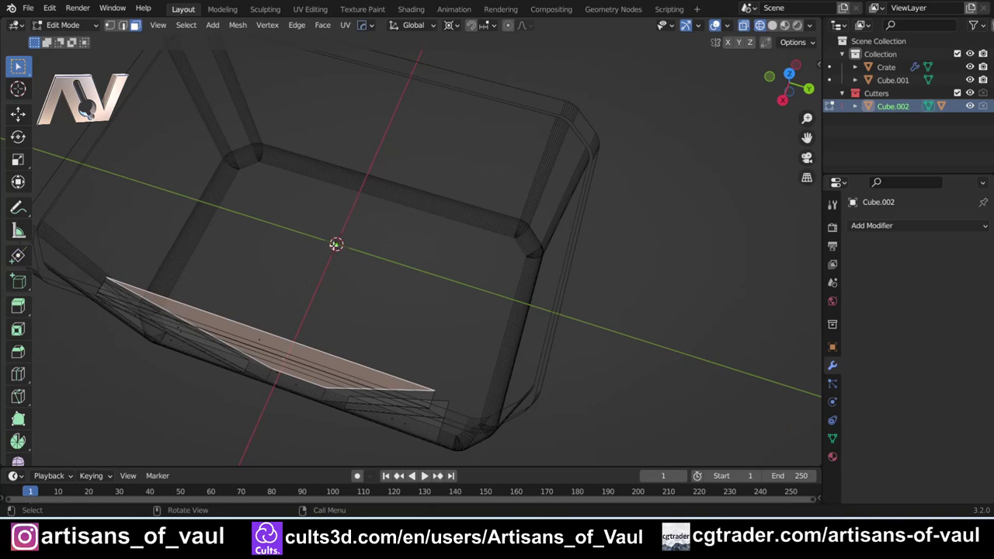
Return to solid shading, face the crate's side along the X axis, and scale down the central cutter's inner face to slope its walls
left_click(450, 26)
key("shift+z")
middle_click_drag(371, 329, 657, 222)
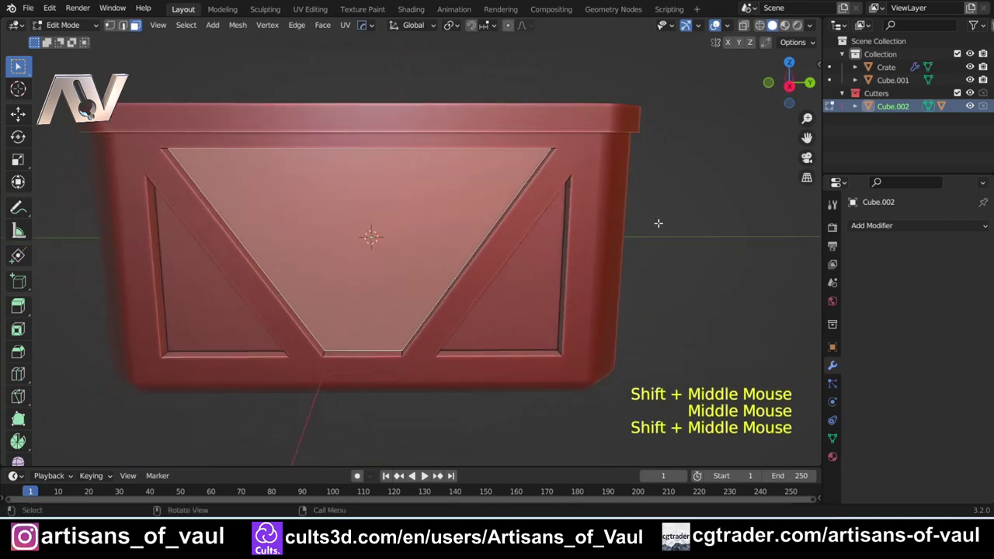
key("s")
left_click(657, 229)
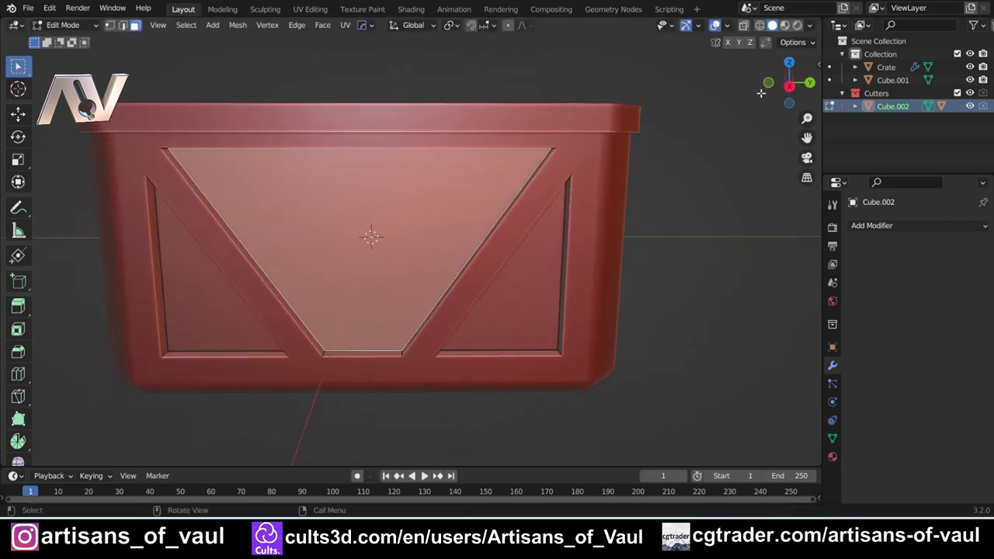
left_click(768, 82)
mouse_move(628, 244)
middle_mouse_down("shift")
mouse_move(661, 211)
mouse_move(642, 237)
middle_mouse_up("shift")
scroll(661, 211, "up", 2)
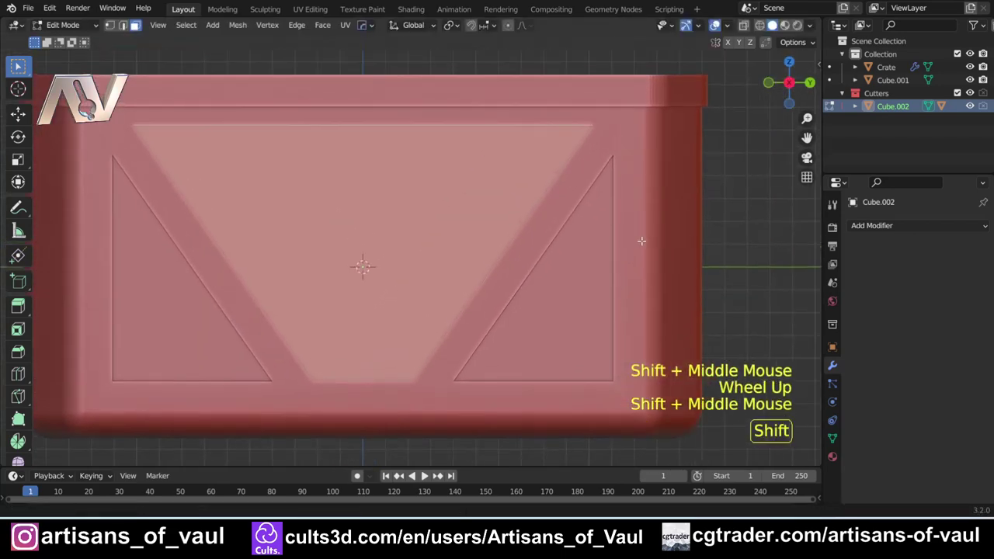
key("s")
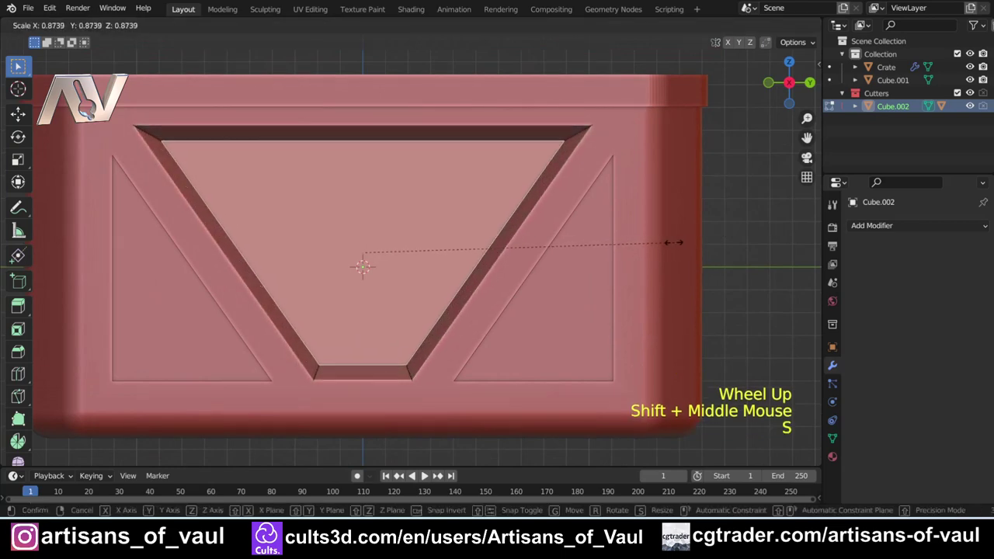
left_click(660, 244)
scroll(615, 237, "down", 3)
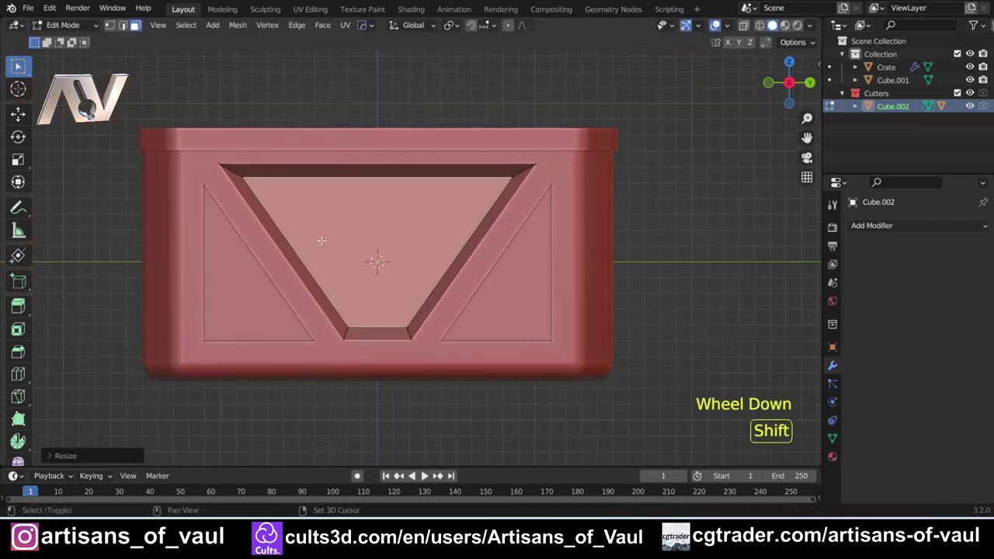
Select the left triangular cutter's inner face through the mesh and scale it to about 0.73 in the X-axis view
mouse_move(217, 262)
middle_mouse_down("shift")
mouse_move(277, 262)
mouse_move(278, 286)
mouse_move(296, 277)
mouse_move(214, 297)
mouse_move(559, 272)
mouse_move(656, 286)
mouse_move(484, 318)
mouse_move(606, 200)
middle_mouse_up("shift")
key("shift+z")
left_click(243, 287)
key("shift+z")
middle_click_drag(704, 215, 660, 153, "shift")
left_click(784, 84)
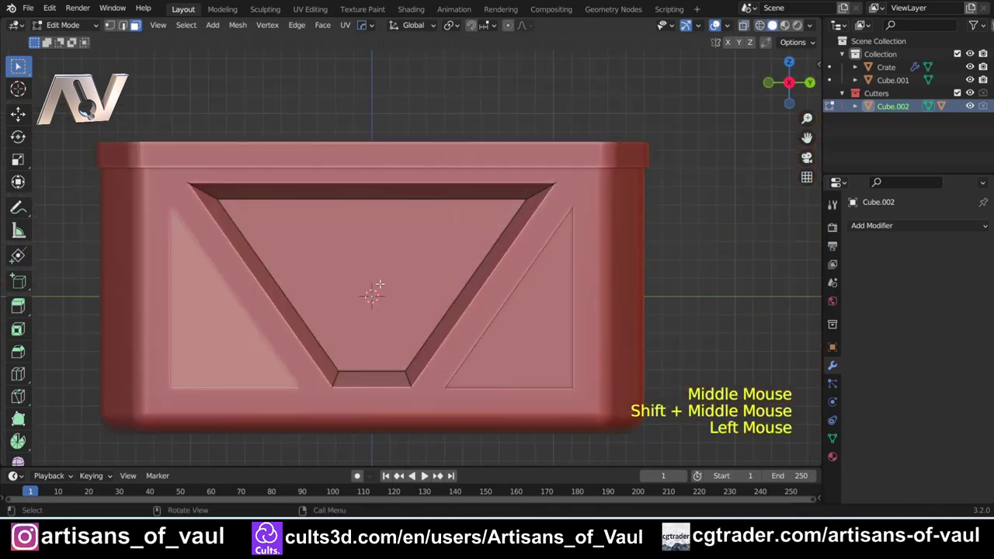
middle_click_drag(497, 272, 587, 266, "shift")
key("s")
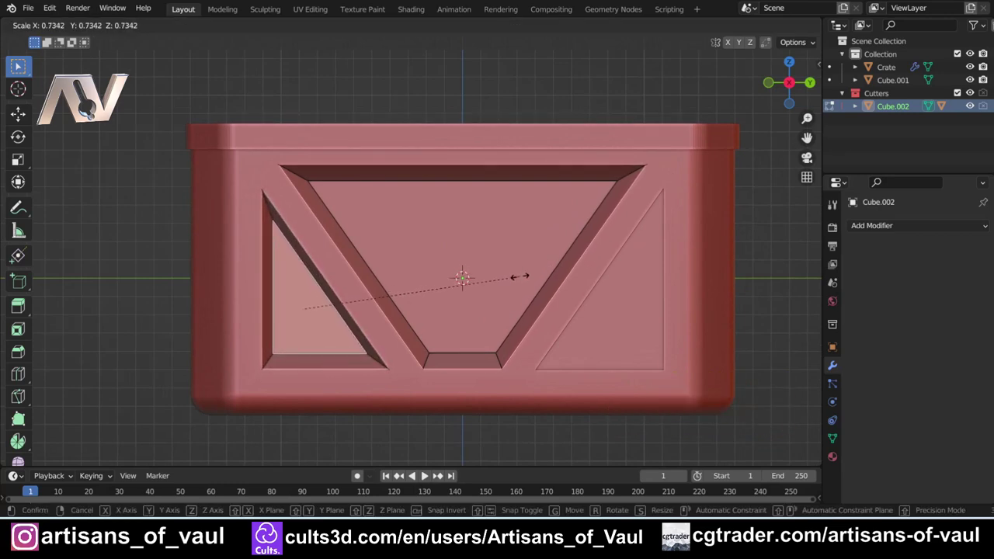
left_click(520, 276)
Mark the sloped wall widths of the central and left recesses with short annotation strokes, undo them, and return to the selection tool
scroll(466, 279, "up", 2)
middle_click_drag(270, 209, 334, 158, "shift")
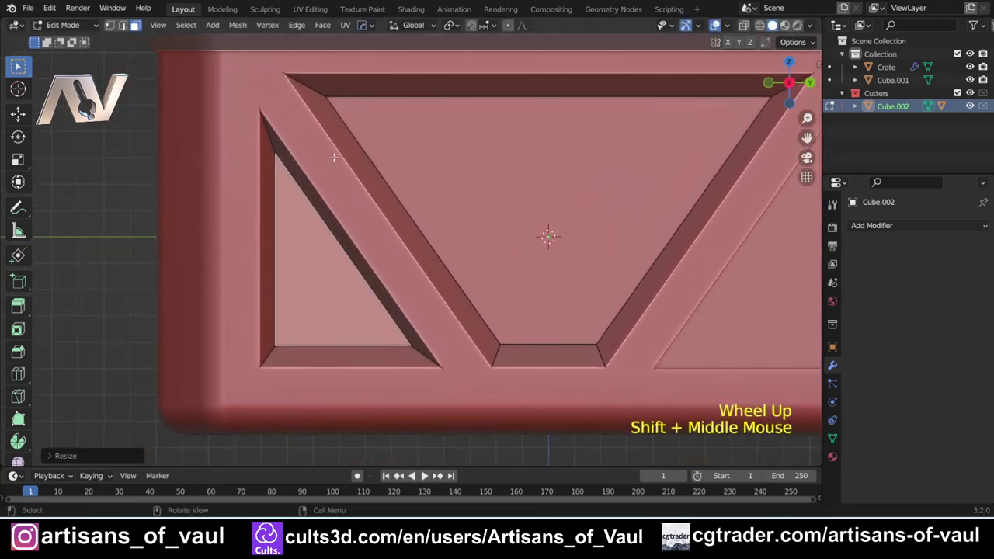
left_click(17, 207)
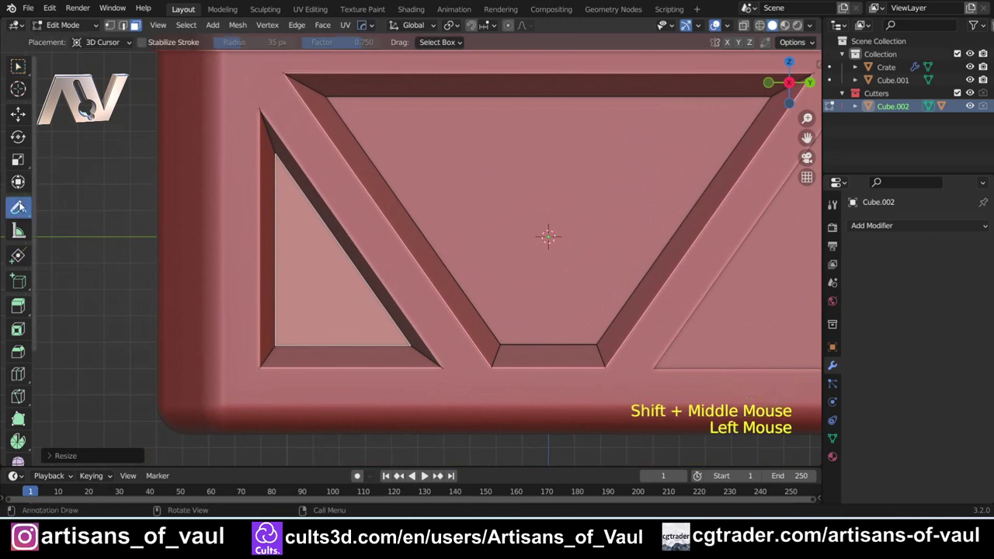
left_click(379, 192)
left_click(344, 221)
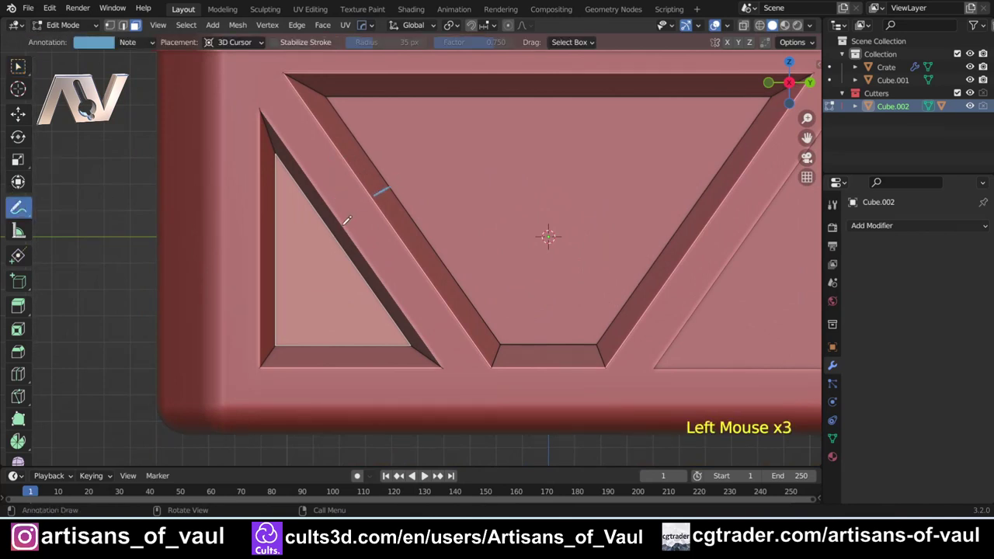
left_click(339, 226)
key("ctrl+z")
key("ctrl+z")
key("ctrl+z")
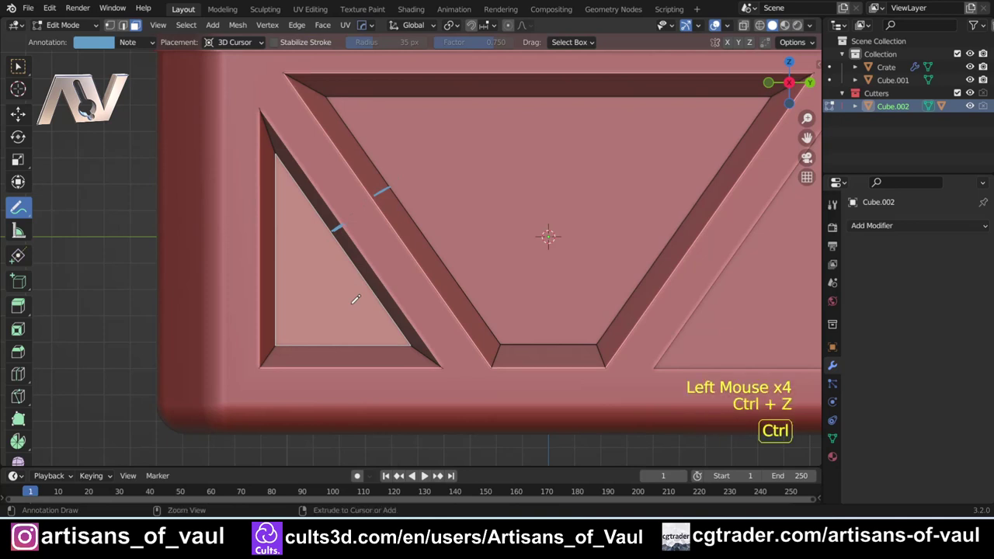
left_click(18, 66)
In vertex mode, slide the left triangle's upper inner vertex down about 0.065 and its lower-right inner vertex inward about 0.08
key("Tab")
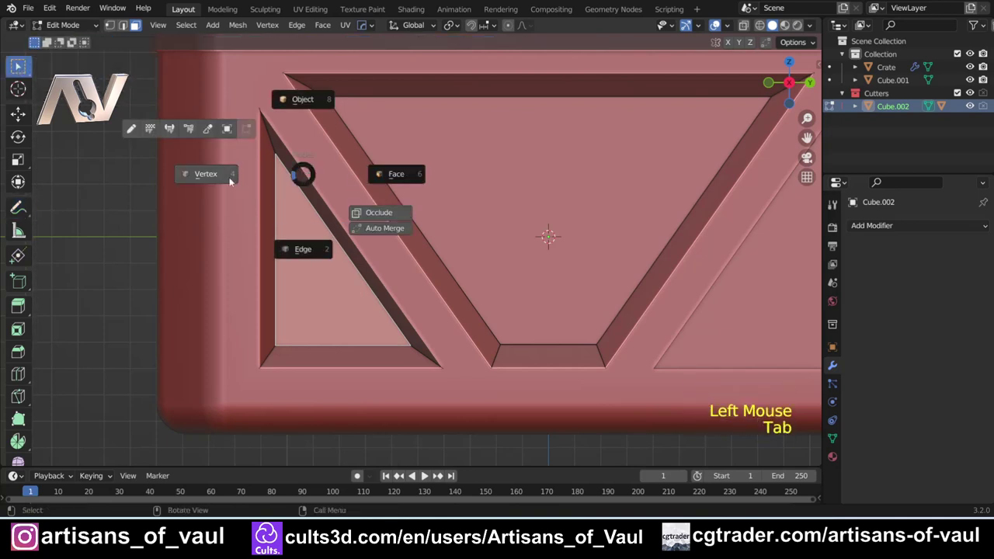
left_click(281, 215)
key("g")
key("g")
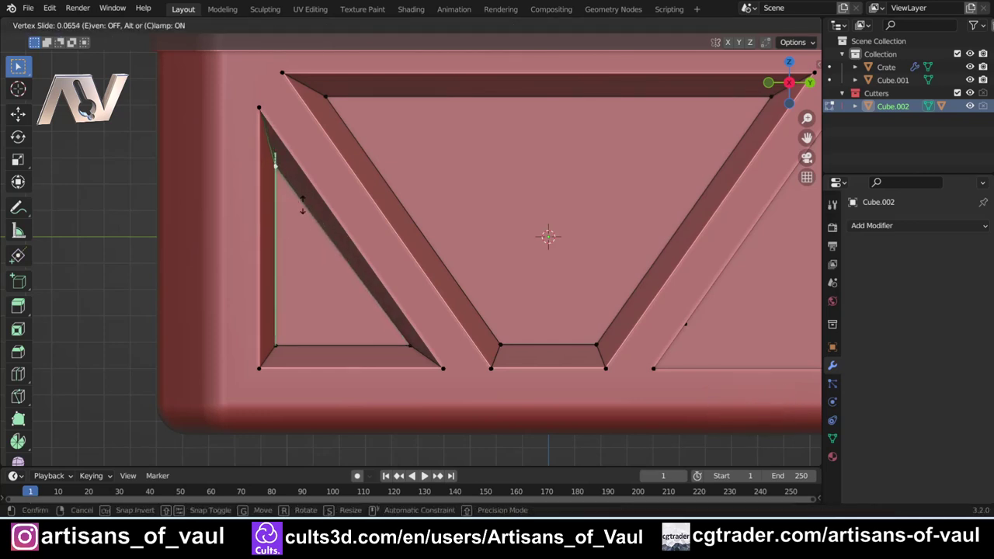
left_click(351, 294)
left_click(411, 349)
key("g")
key("g")
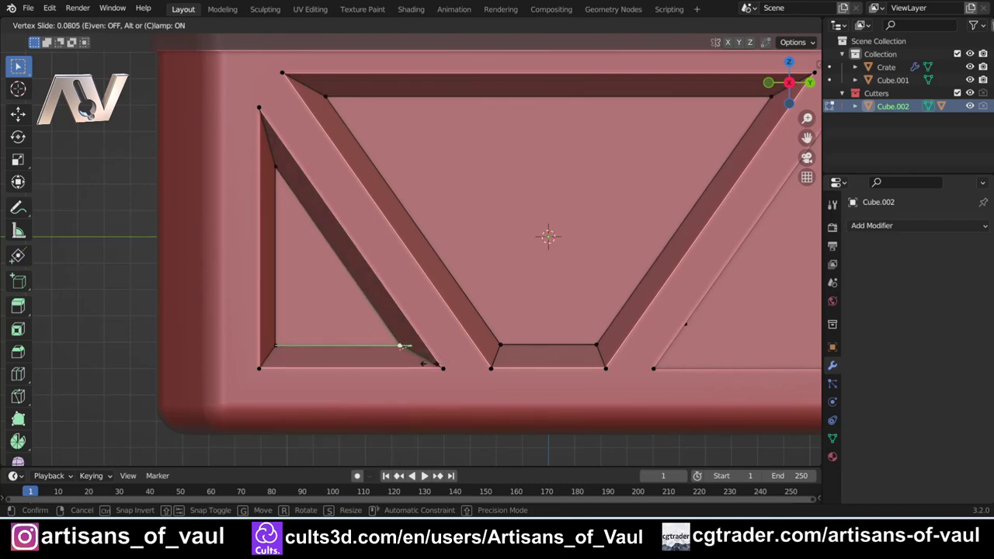
left_click(424, 363)
Leave mesh editing and mirror the cutter along the Y axis with a new HOps Mirror modifier, copying the left triangle's slopes across
scroll(433, 337, "down", 2)
key("Tab")
scroll(471, 265, "down", 2)
middle_click_drag(484, 290, 406, 320, "shift")
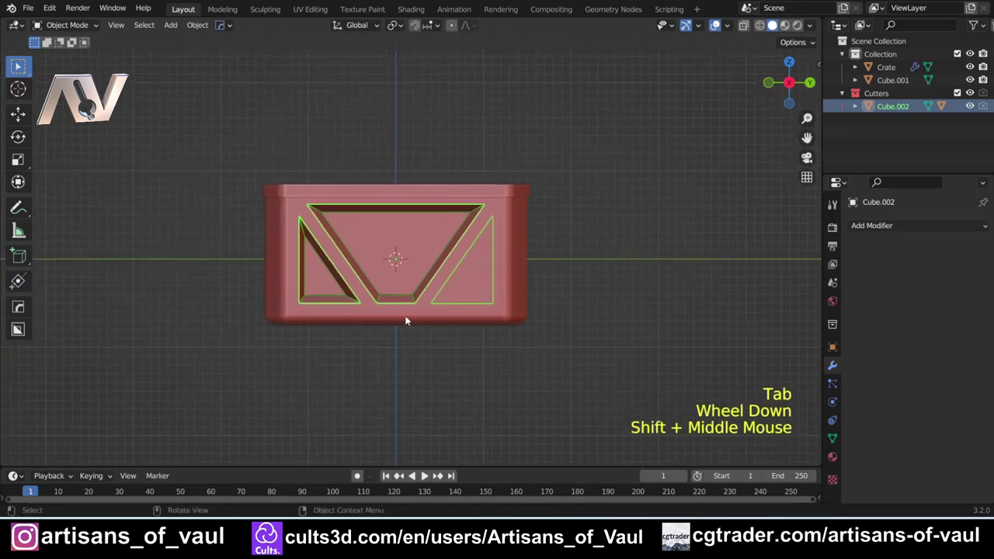
key("alt+x")
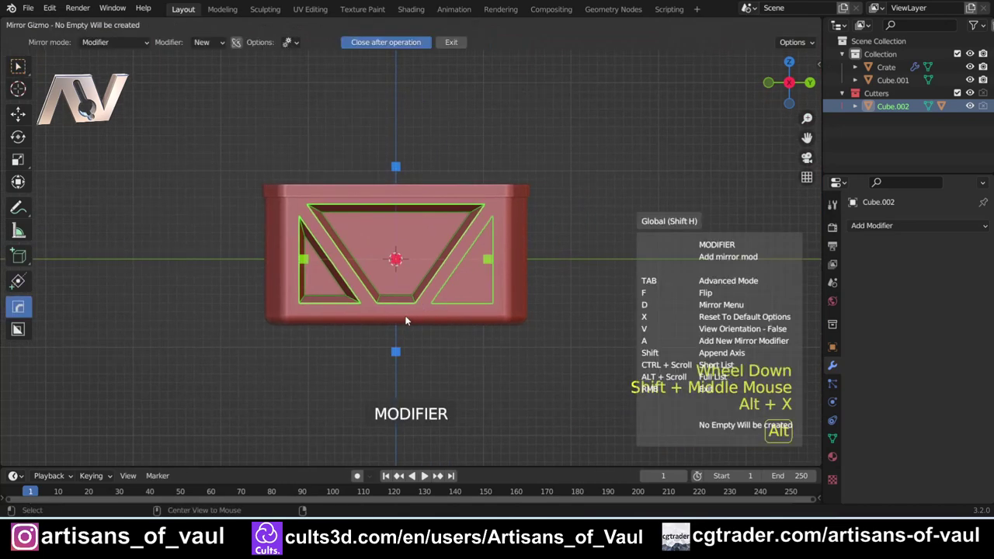
left_click(305, 261)
scroll(374, 290, "up", 2)
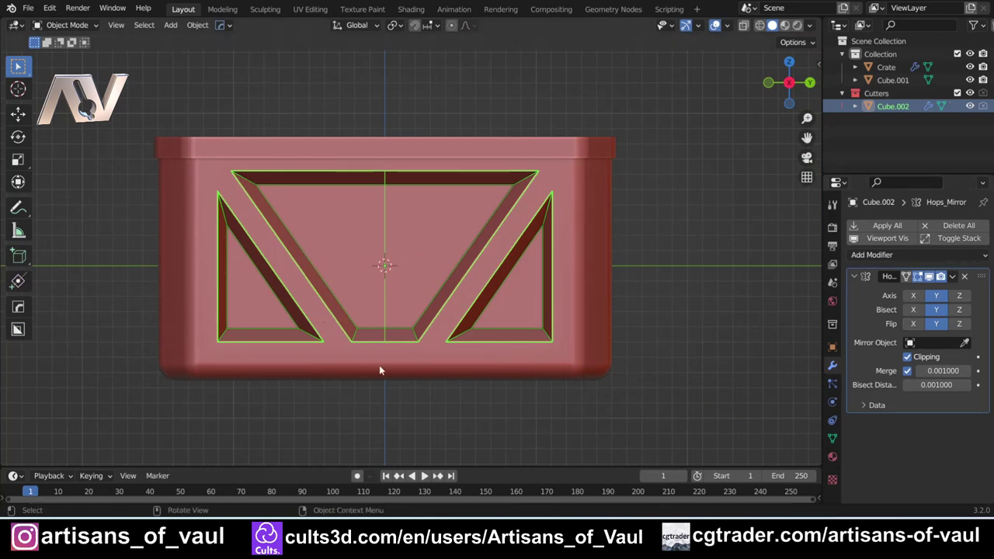
Check the mirrored cutter's mesh in Edit Mode and return to Object Mode
scroll(317, 357, "up", 2)
middle_click_drag(266, 273, 369, 278, "shift")
key("Tab")
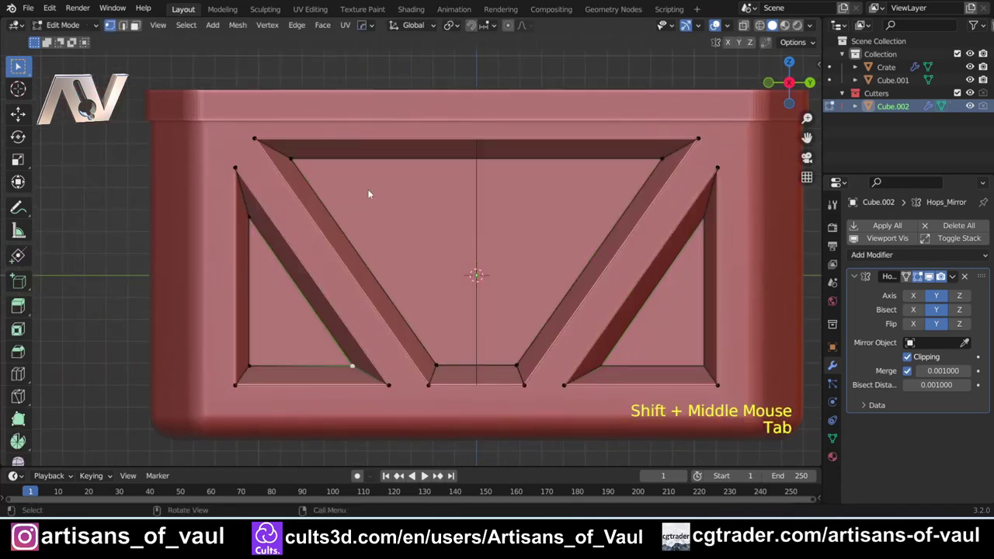
key("Tab")
scroll(375, 280, "down", 2)
Select the crate and hide the Cutters collection to show only the finished recesses
left_click(380, 360)
scroll(335, 302, "up", 1)
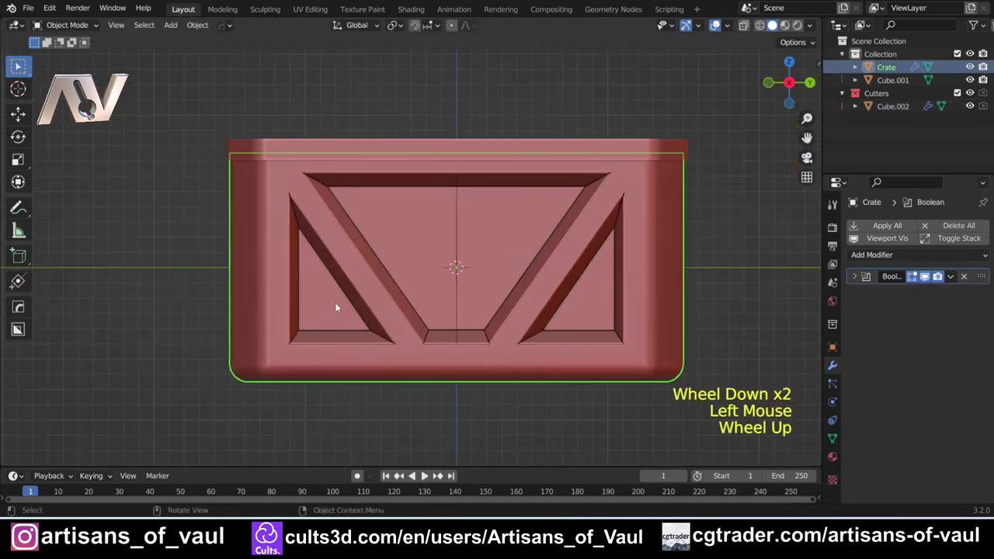
left_click(289, 264)
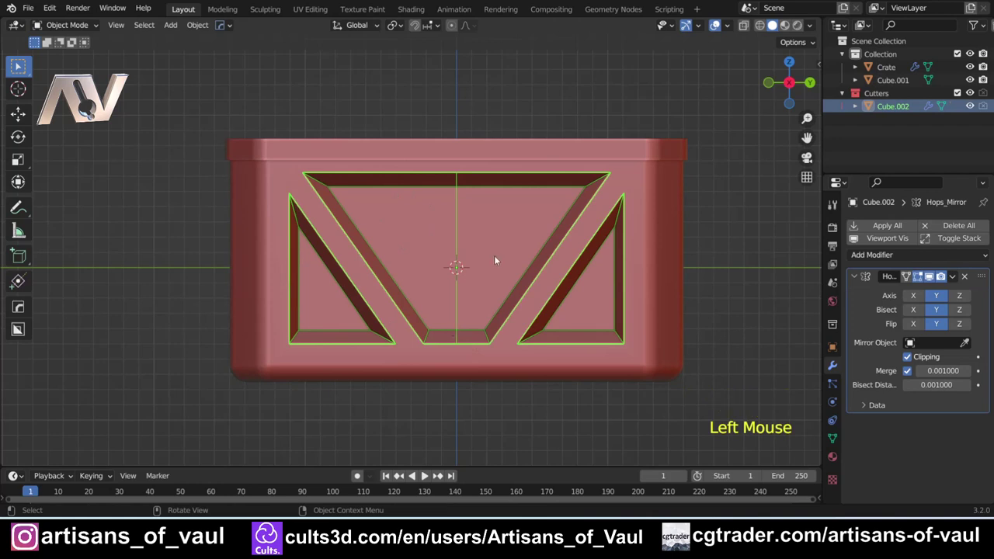
left_click(258, 276)
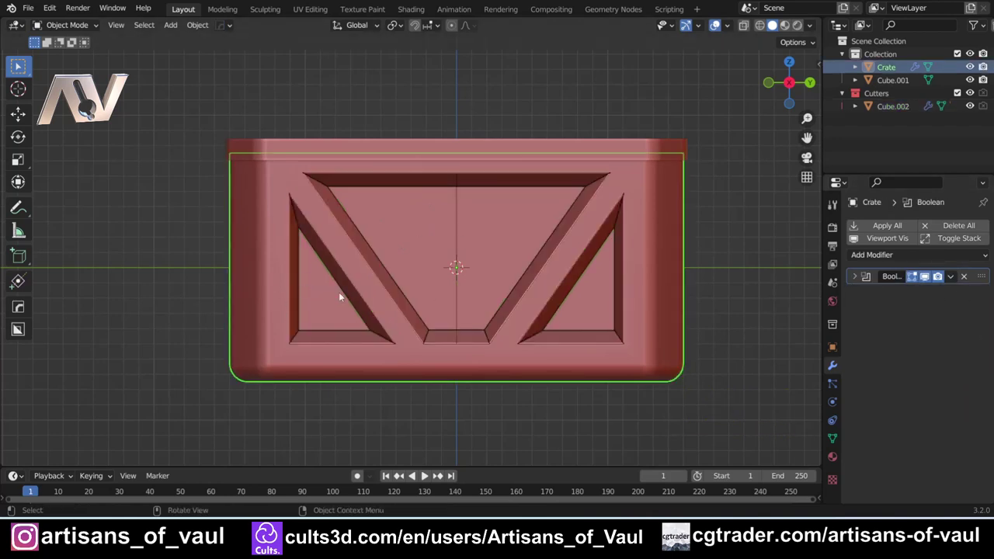
scroll(338, 292, "up", 3)
key("shift+2")
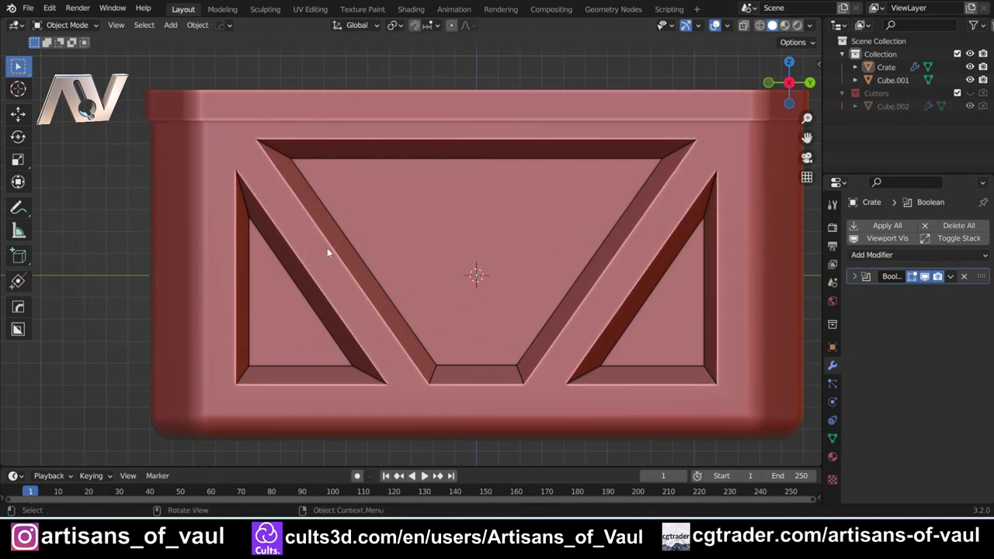
Add an HOps Bevel modifier to the crate with 8 segments and a width of about 0.18
scroll(330, 252, "up", 2)
middle_click_drag(367, 334, 370, 284)
scroll(370, 283, "down", 2)
left_click(359, 336)
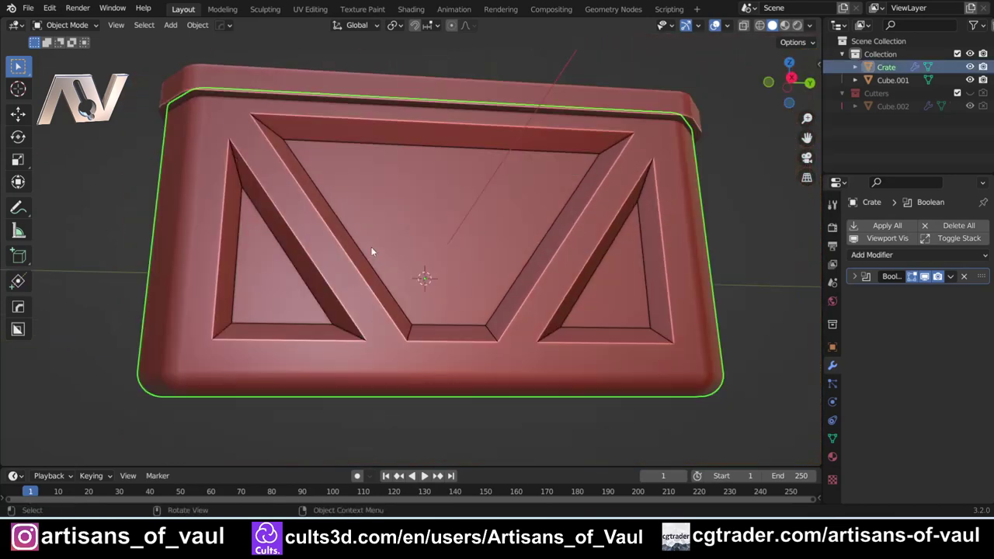
key("q")
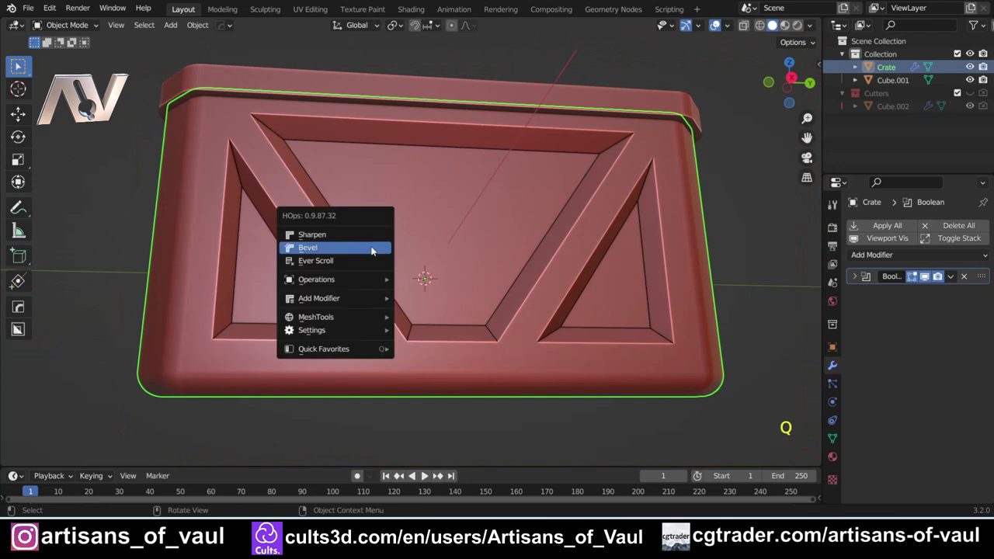
left_click(373, 250)
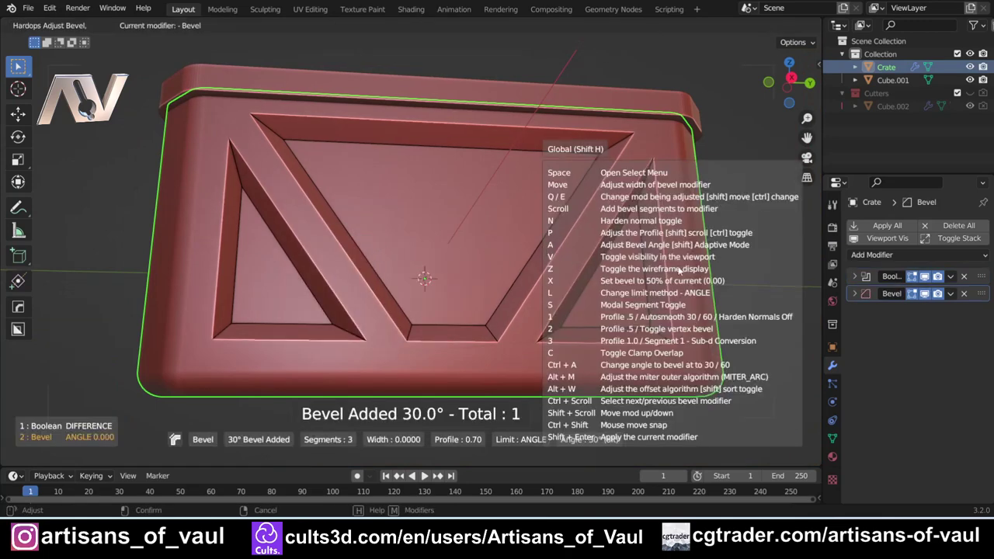
mouse_move(655, 277)
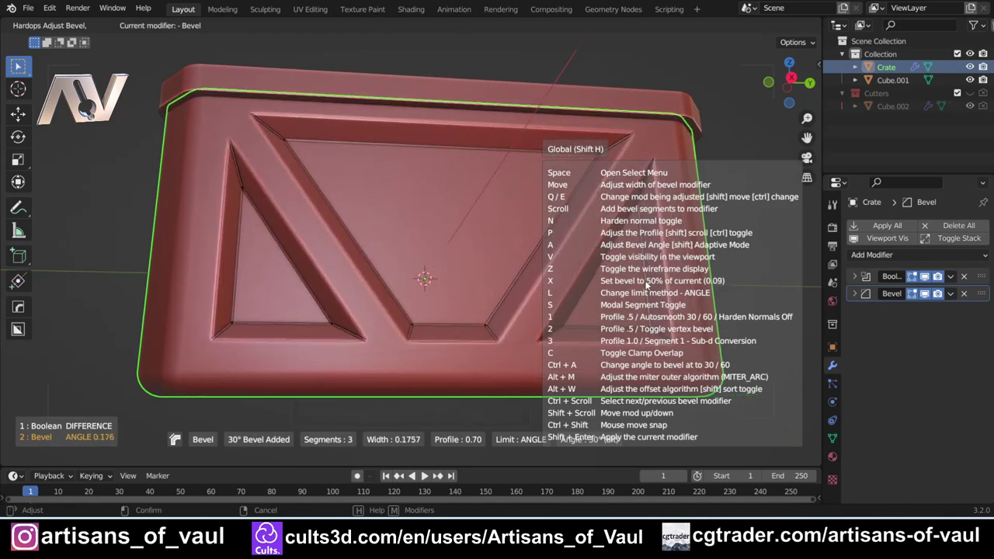
scroll(646, 284, "up", 4)
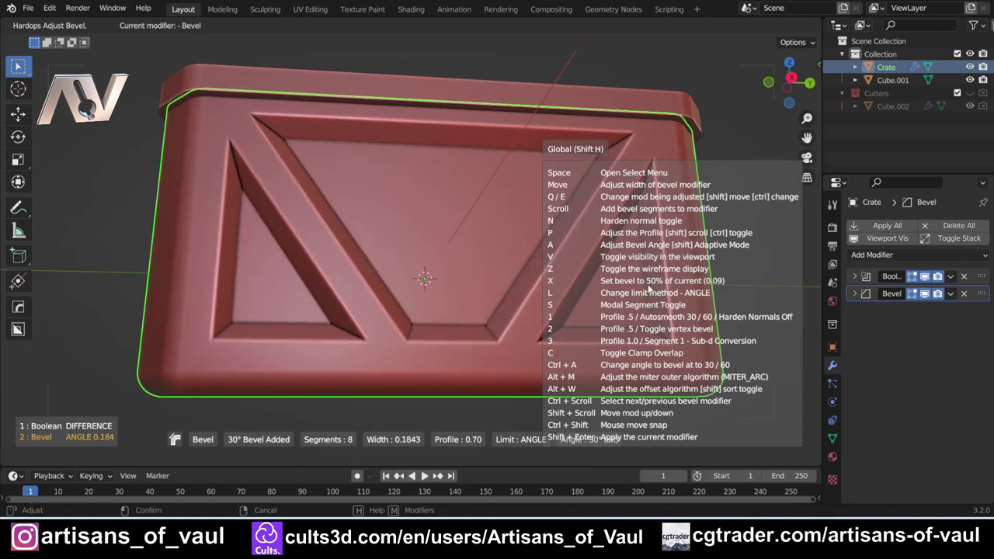
left_click(649, 289)
middle_click_drag(421, 293, 295, 260)
left_click(313, 246)
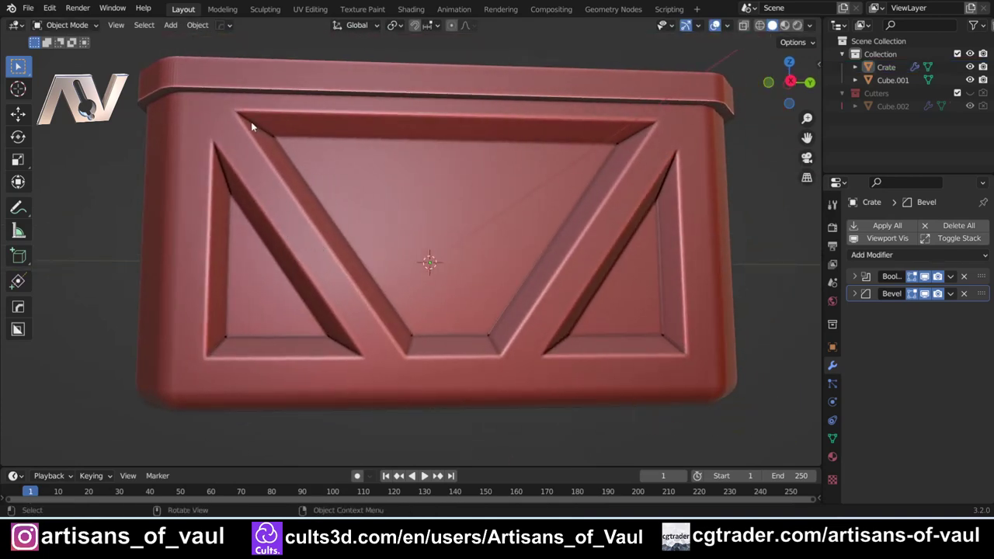
Circle four sharp recess corners with the Annotate tool, undo the marks, and return to the selection tool
left_click(17, 207)
mouse_move(284, 116)
left_mouse_down()
mouse_move(256, 136)
mouse_move(285, 109)
left_mouse_up()
mouse_move(212, 140)
left_mouse_down()
mouse_move(232, 196)
mouse_move(234, 141)
left_mouse_up()
mouse_move(361, 327)
left_mouse_down()
mouse_move(313, 307)
mouse_move(349, 378)
mouse_move(354, 311)
left_mouse_up()
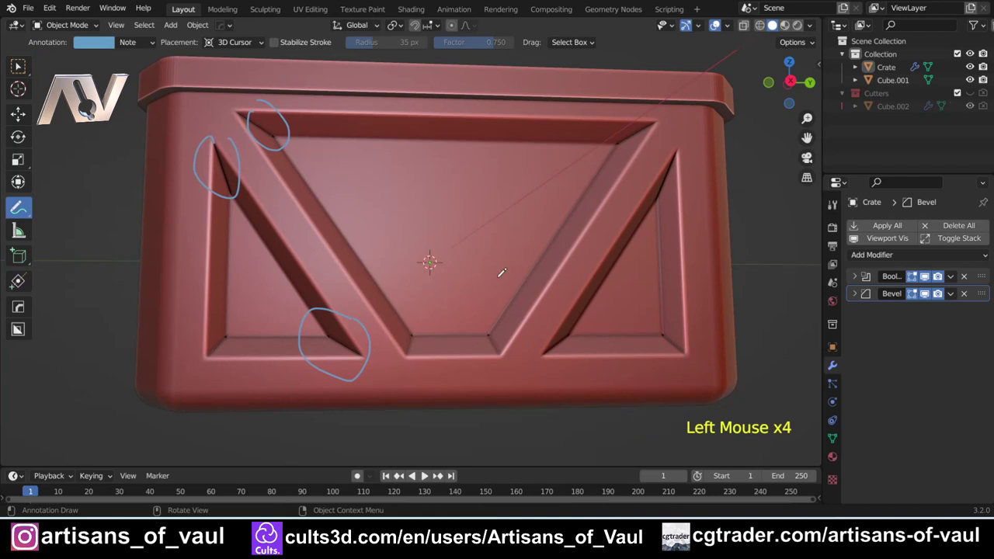
mouse_move(429, 324)
left_mouse_down()
mouse_move(416, 361)
mouse_move(432, 332)
left_mouse_up()
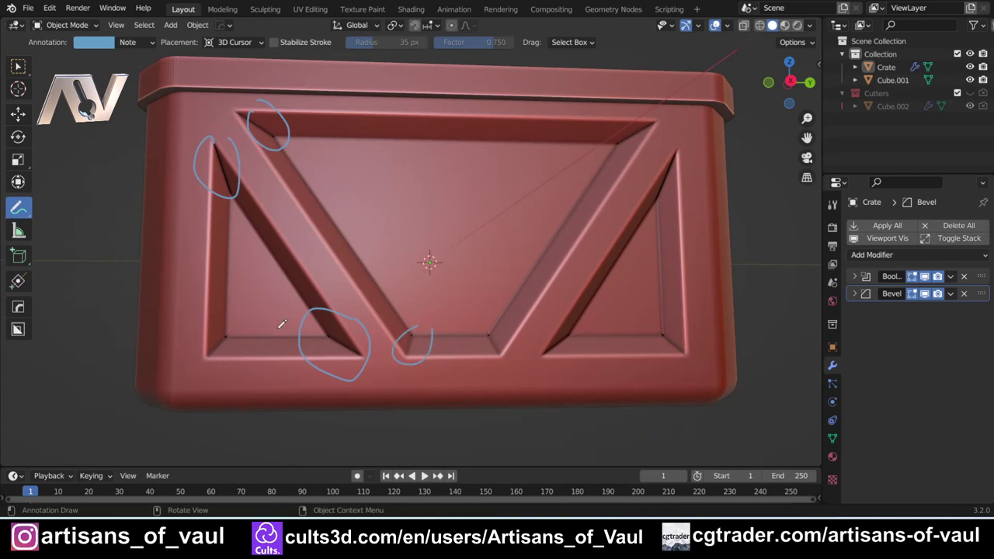
key("ctrl+z")
key("ctrl+z")
key("ctrl+z")
key("ctrl+z")
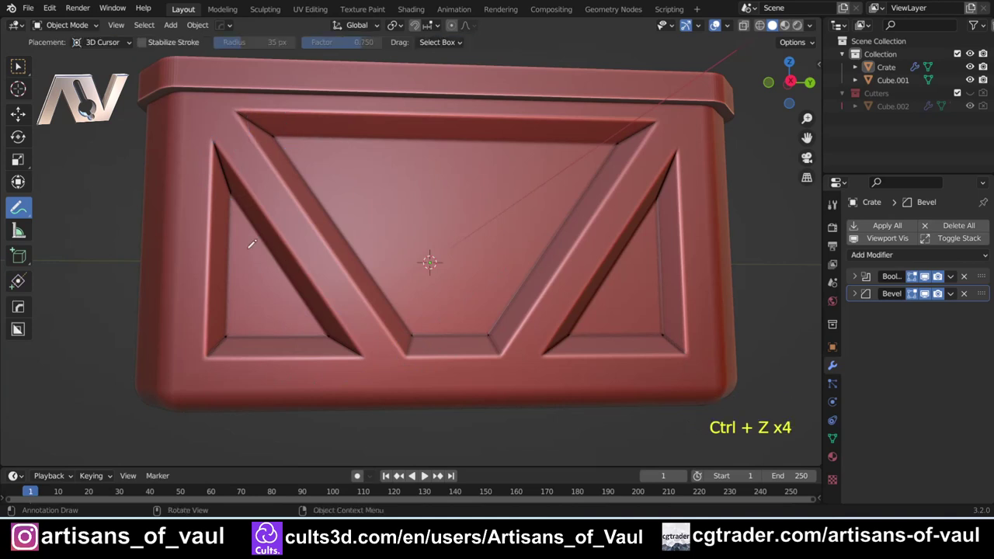
middle_click_drag(251, 243, 290, 251, "shift")
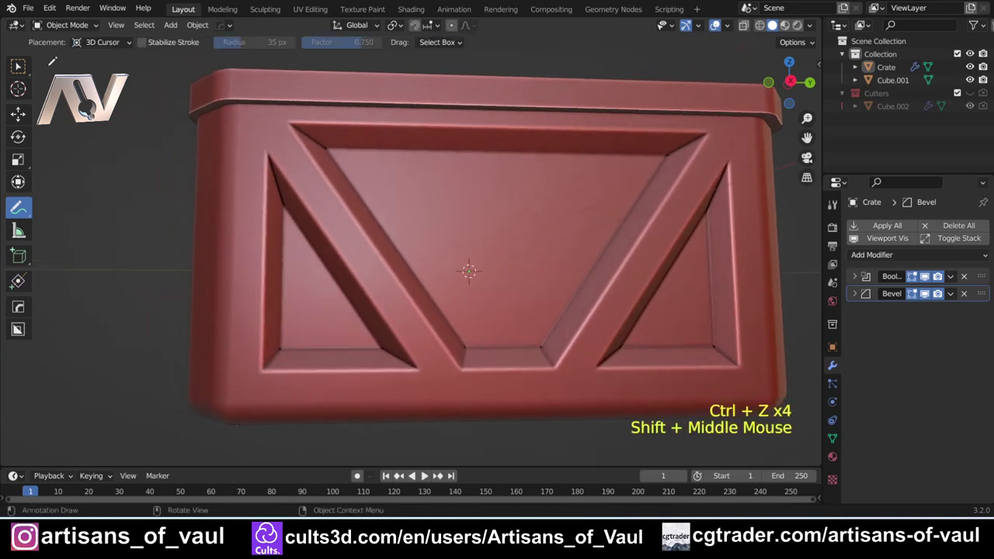
left_click(18, 66)
Bring back the crate's recess cutter with HOps Ever Scroll and open its mesh for edge editing
left_click(852, 294)
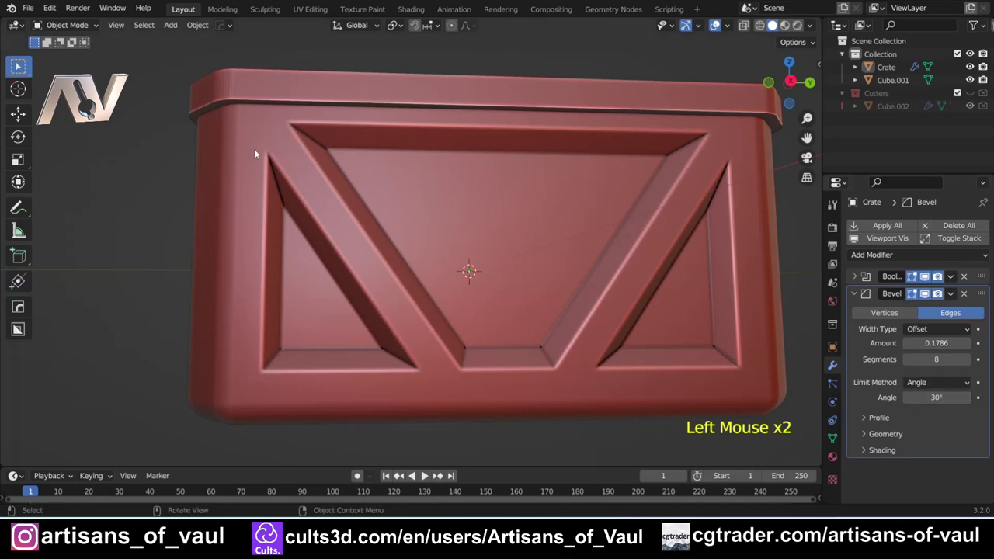
scroll(254, 149, "up", 2)
middle_click_drag(194, 167, 281, 203, "shift")
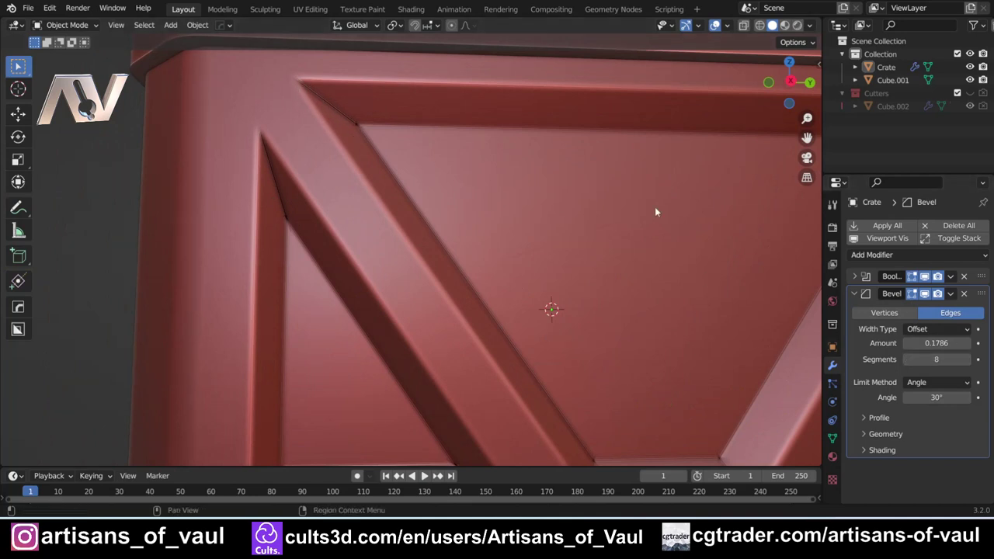
left_click(359, 126)
key("q")
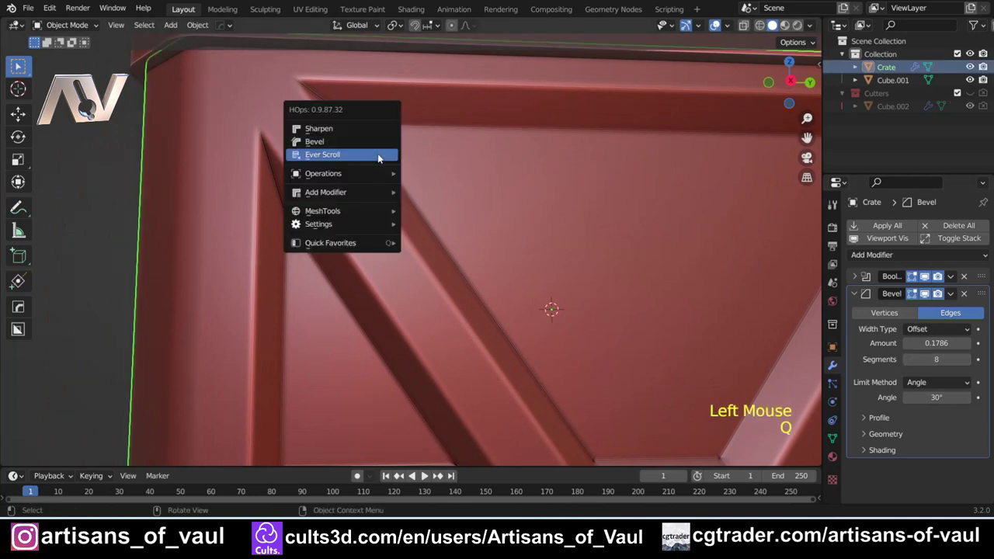
left_click(378, 154)
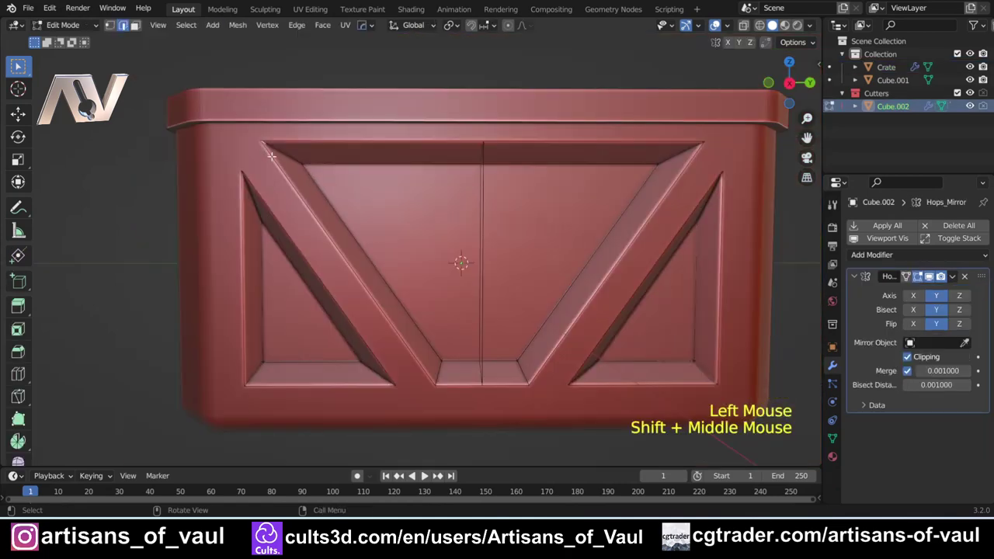
Bevel the upper-left corner edge of the cutter's central trapezoid with 8 segments, about 0.92 wide, undoing the narrower first try
middle_click_drag(278, 159, 295, 181, "shift")
key("ctrl+b")
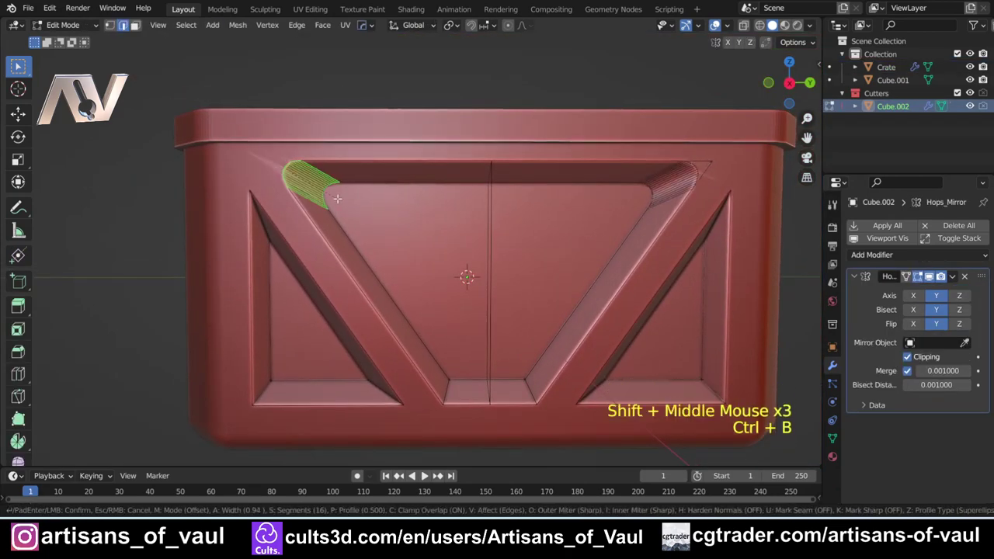
scroll(337, 198, "up", 7)
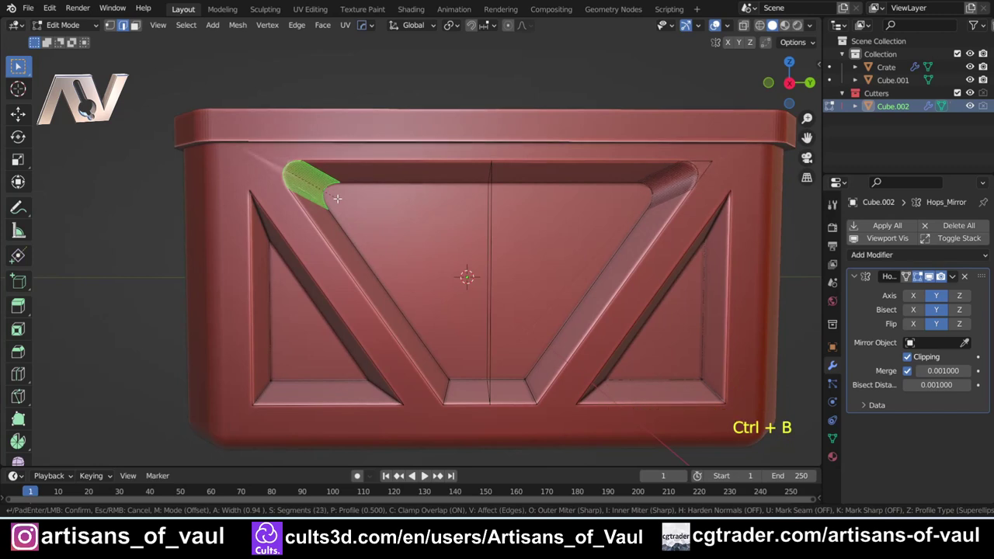
scroll(337, 198, "down", 15)
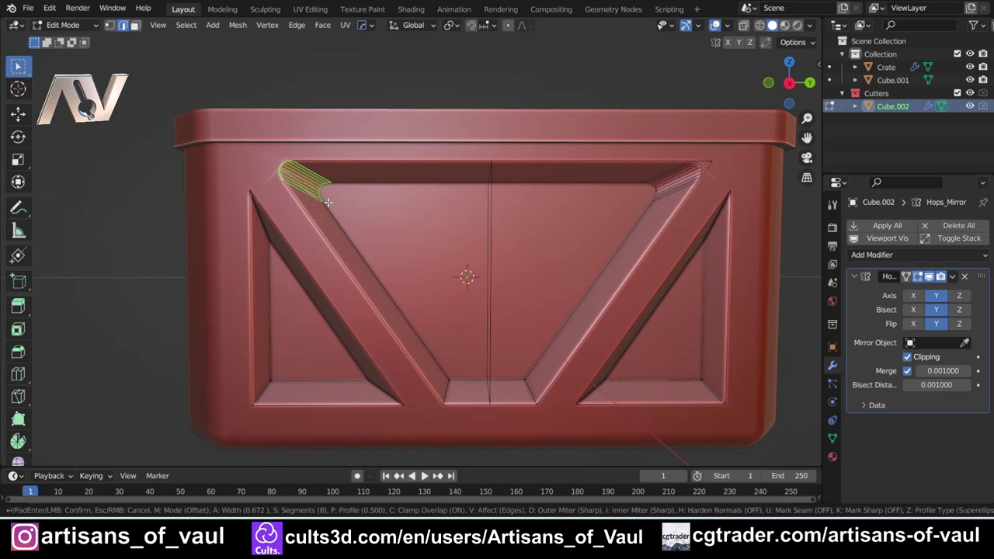
left_click(326, 203)
middle_click_drag(326, 204, 348, 210, "shift")
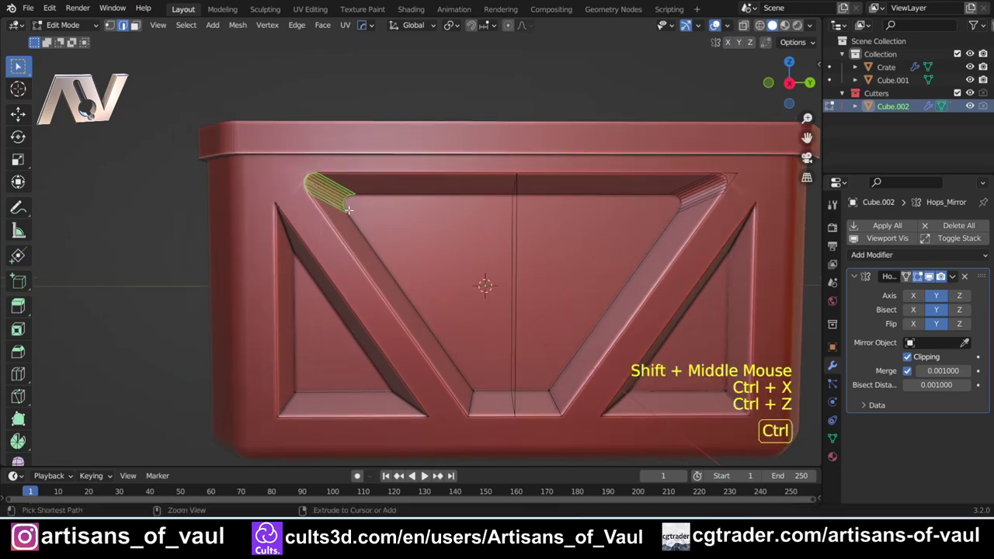
key("ctrl+z")
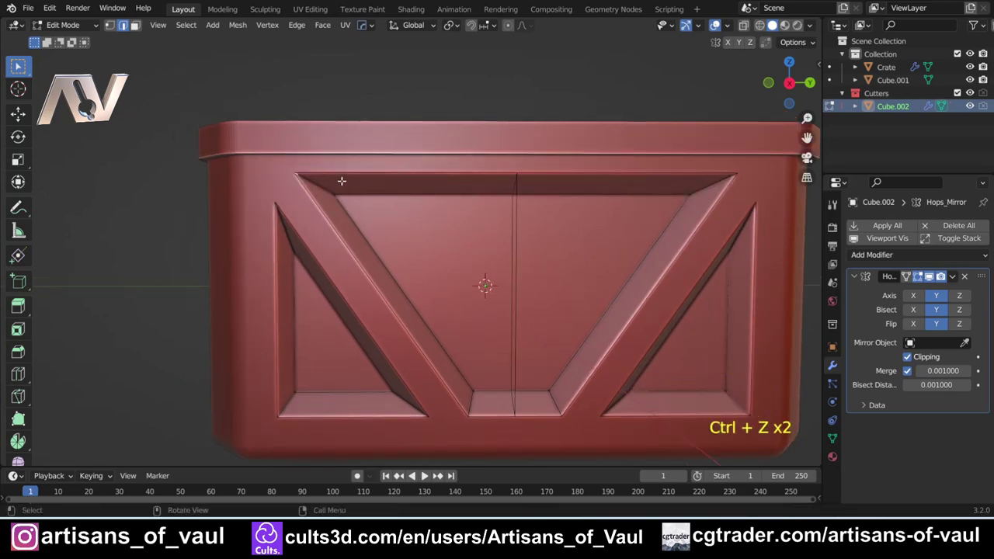
key("ctrl+b")
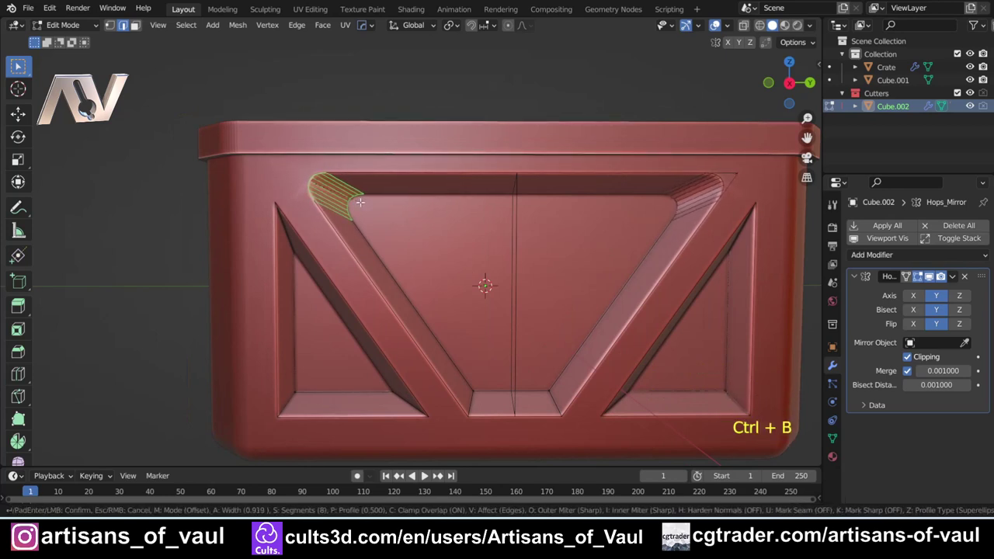
left_click(337, 238)
Bevel the left triangle's corner edges with 8 segments: top about 0.56, lower-right about 0.7 and lower-left about 0.46 wide
left_click(293, 249)
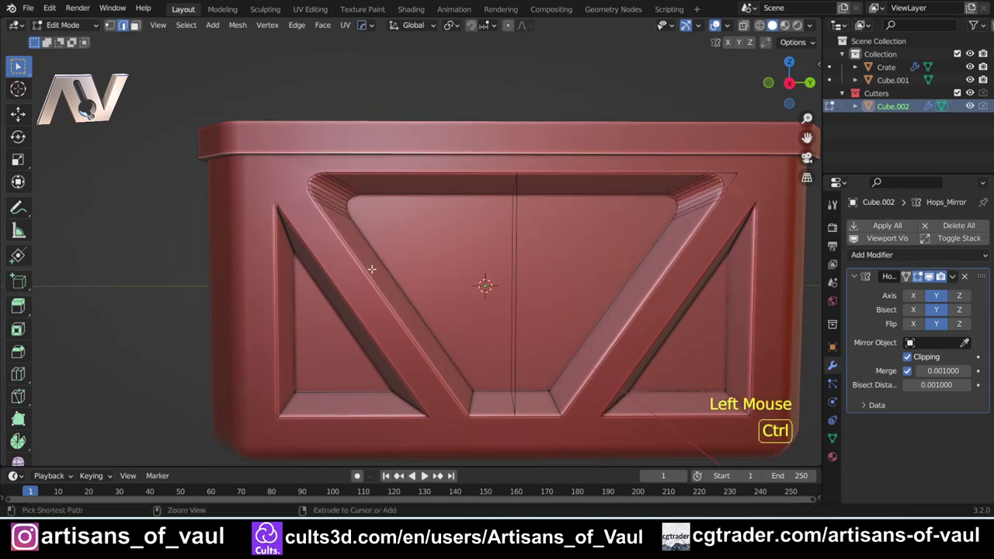
key("ctrl+b")
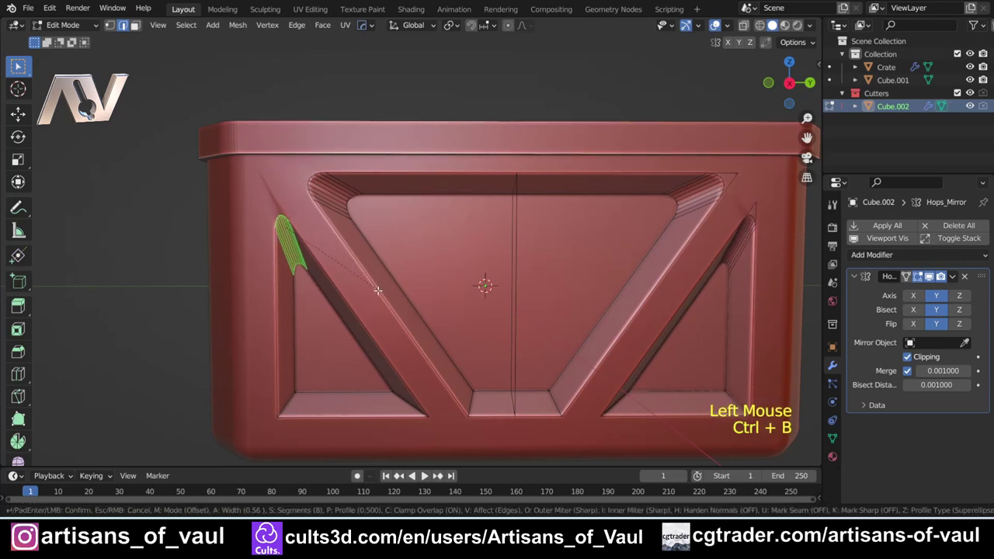
left_click(379, 295)
left_click(406, 405)
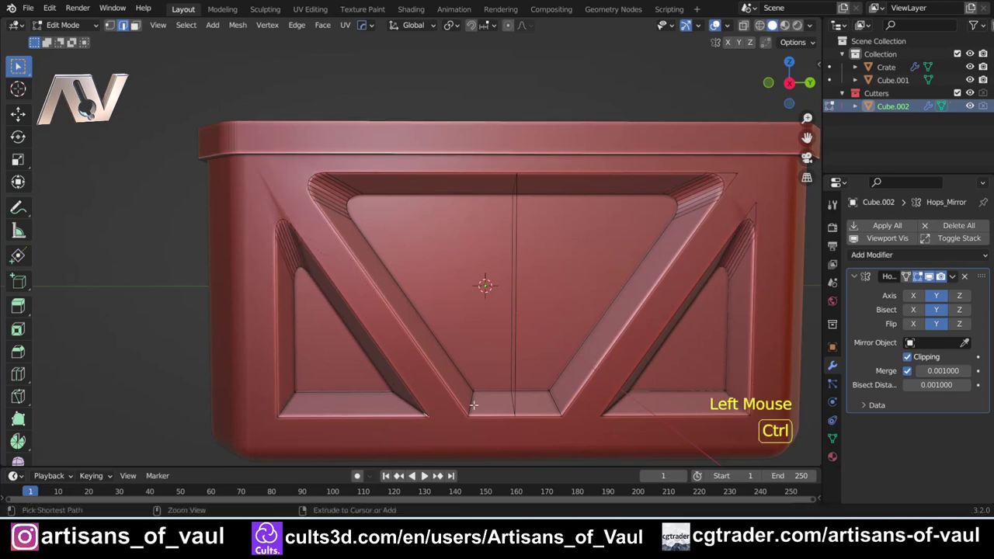
key("ctrl+b")
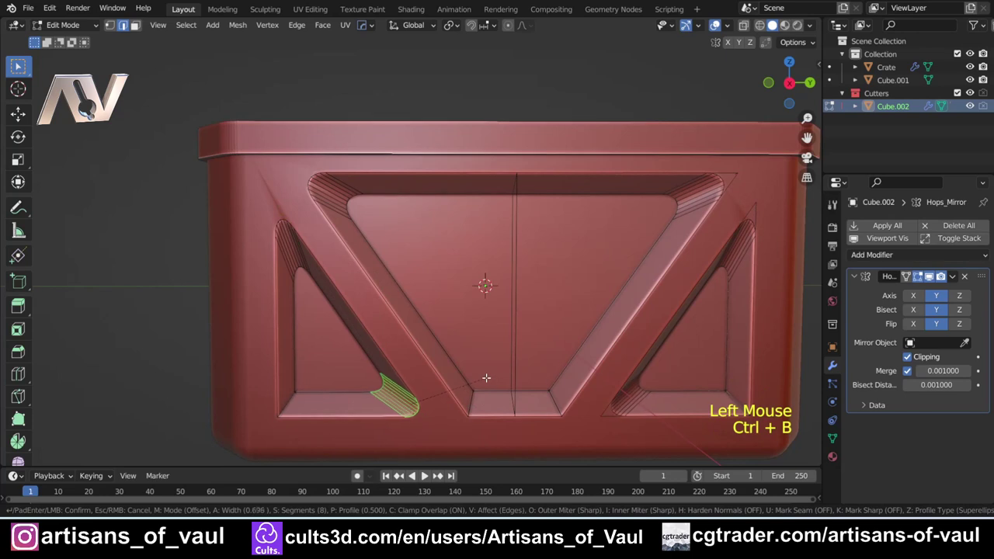
left_click(483, 392)
left_click(296, 401)
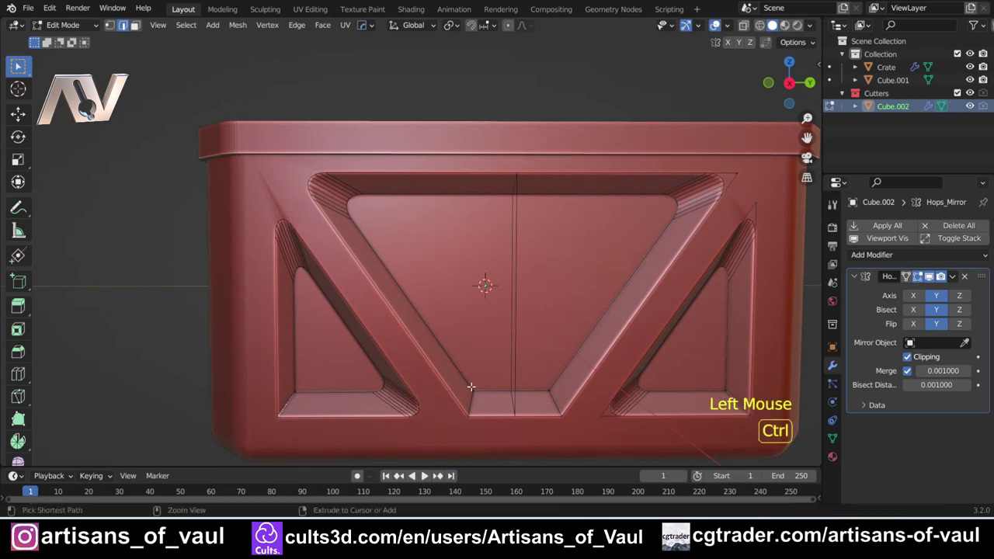
key("ctrl+b")
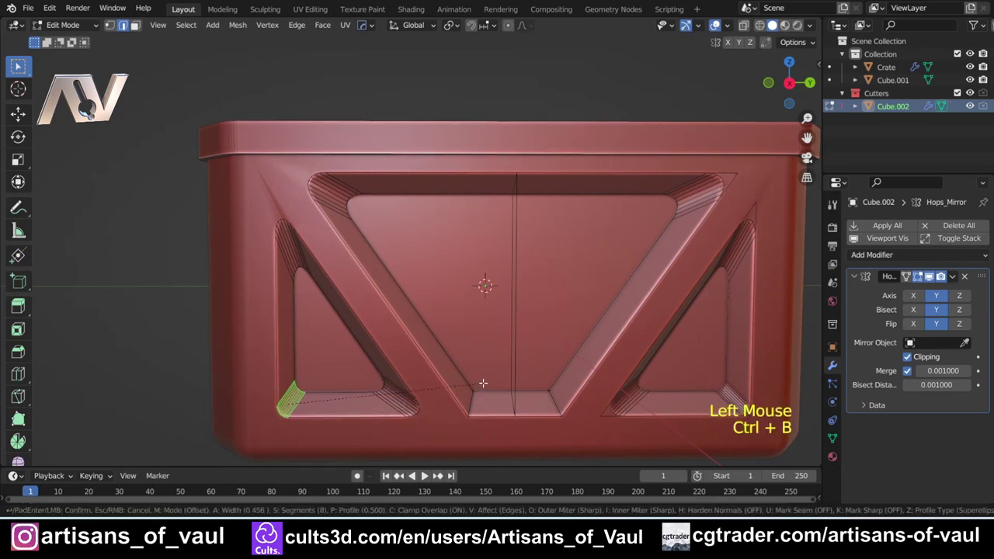
left_click(482, 383)
Bevel the central trapezoid's lower-left corner edge with 8 segments, about 0.64 wide, and return to Object Mode
left_click(481, 402)
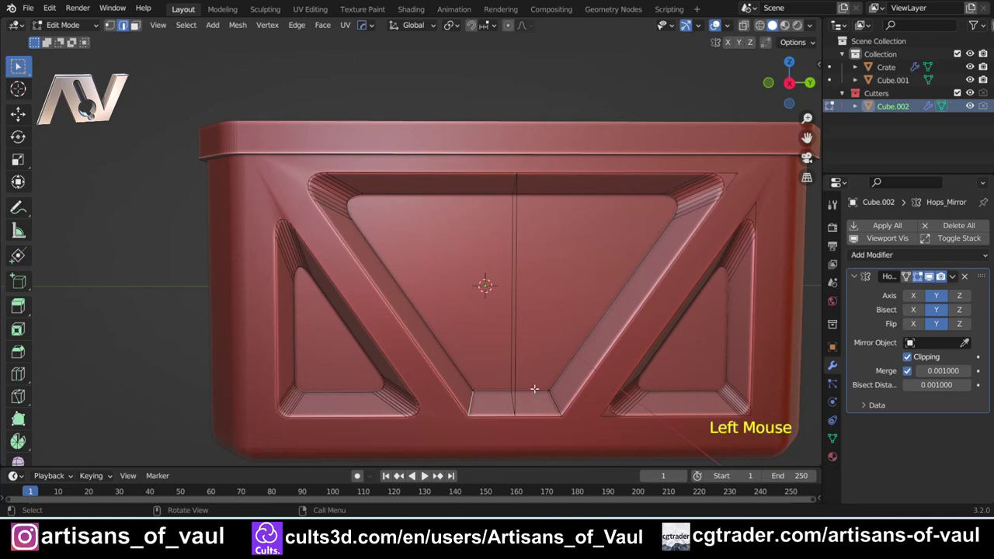
key("ctrl+b")
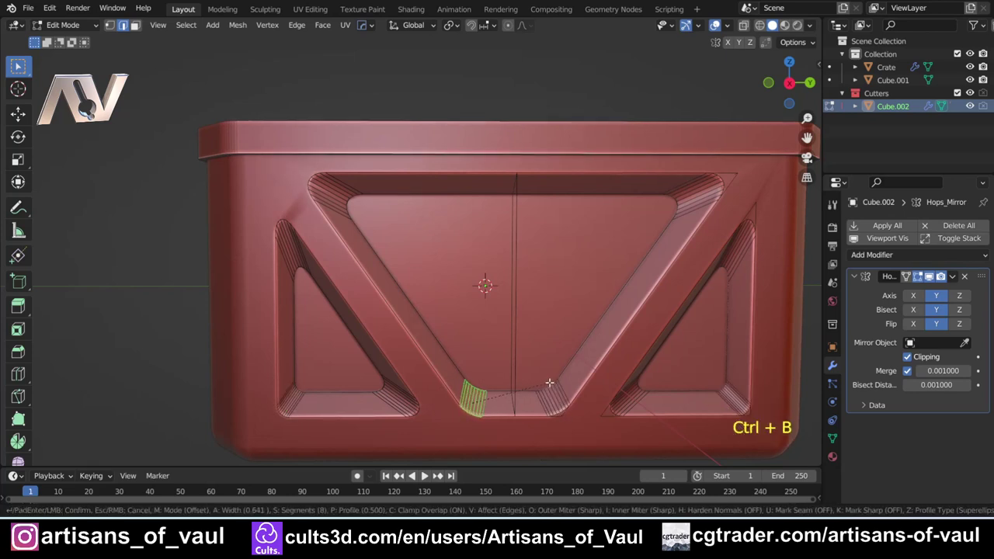
left_click(549, 383)
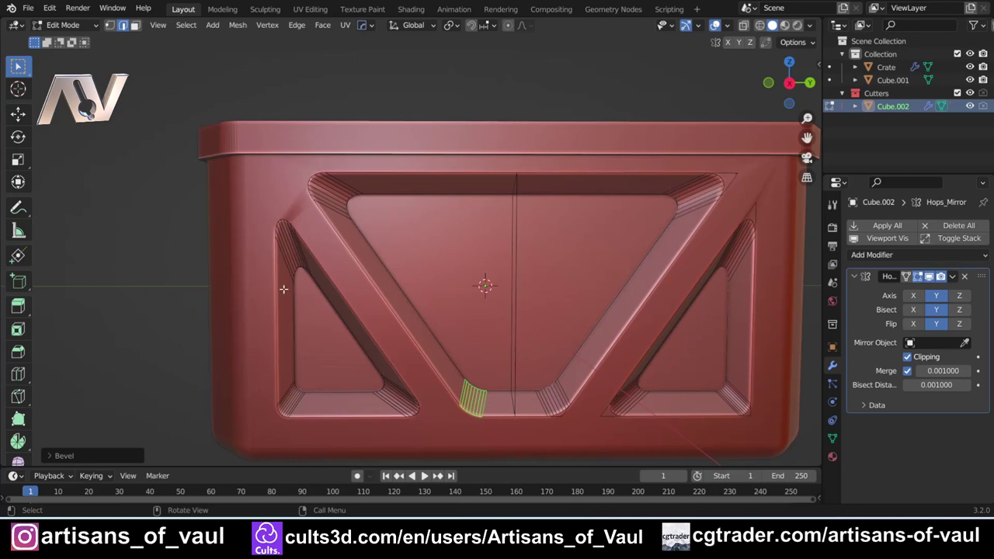
middle_click_drag(283, 288, 352, 314, "shift")
key("Tab")
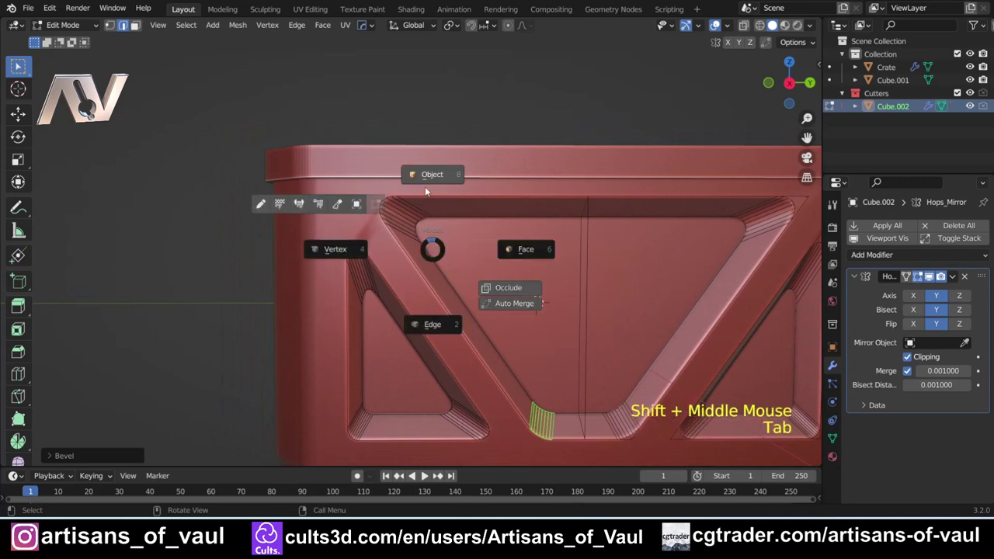
Hide the cutter and examine the crate's shading around the rounded upper-left recess corners
scroll(399, 263, "down", 2)
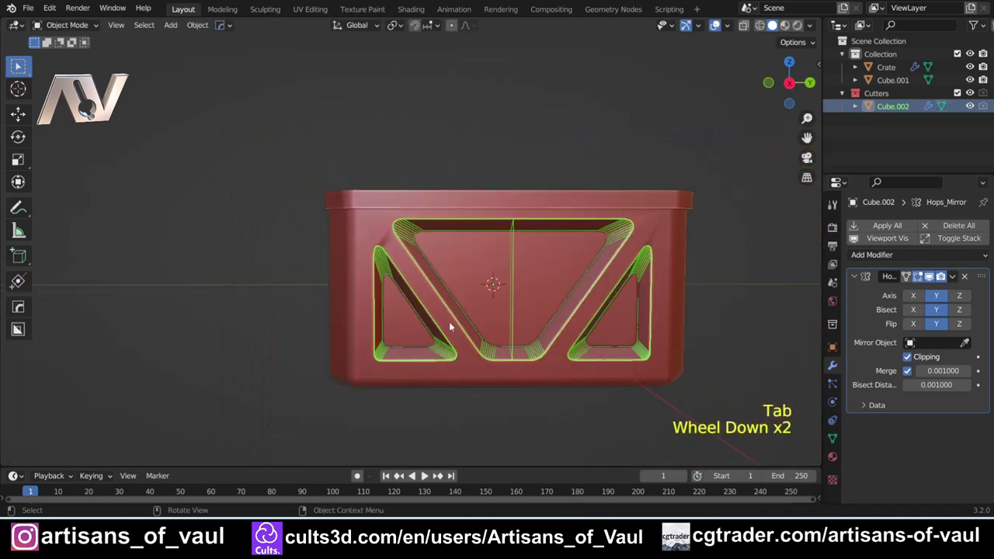
scroll(375, 295, "up", 2)
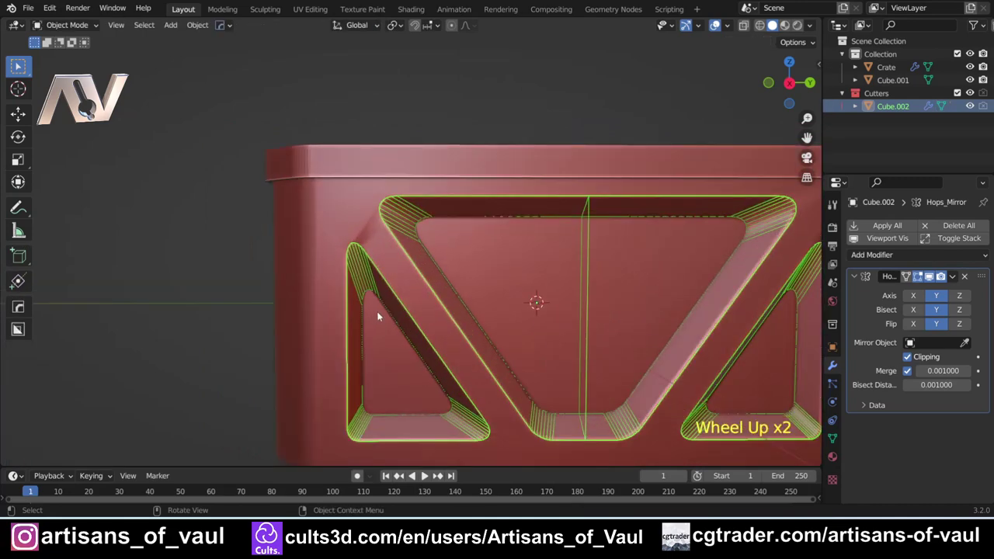
middle_click_drag(381, 313, 362, 242, "shift")
scroll(362, 225, "up", 2)
middle_click_drag(363, 205, 410, 290, "shift")
scroll(337, 282, "up", 3)
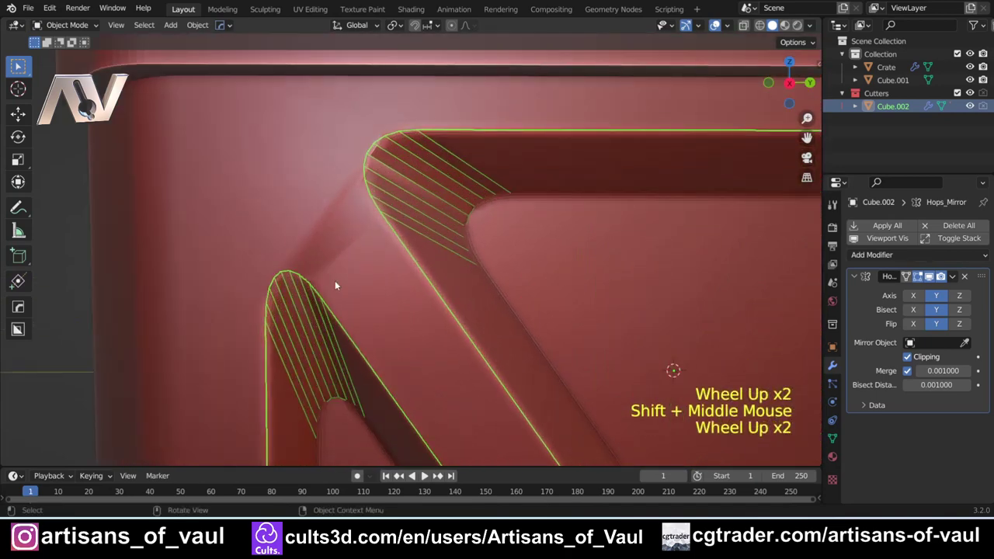
middle_click_drag(302, 287, 384, 253, "shift")
key("h")
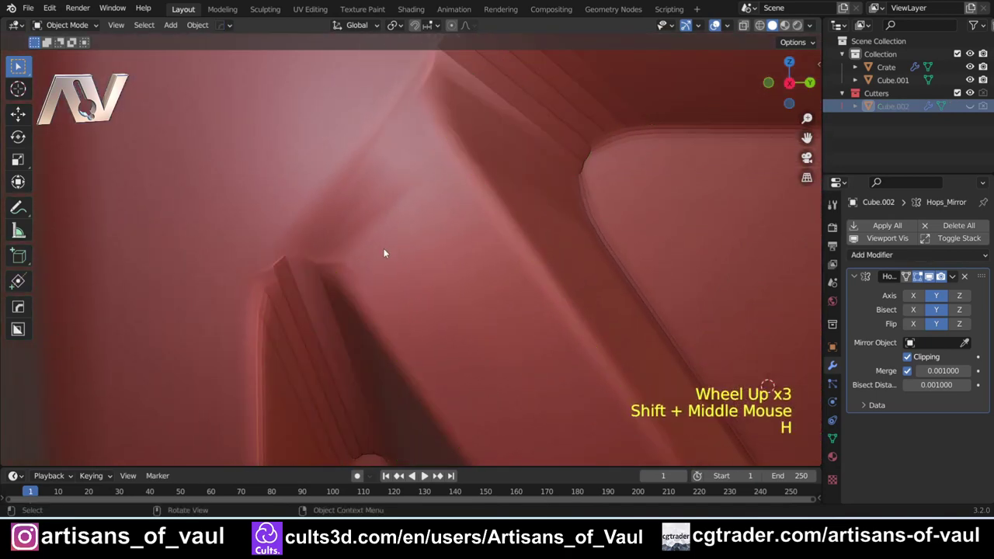
scroll(351, 264, "down", 2)
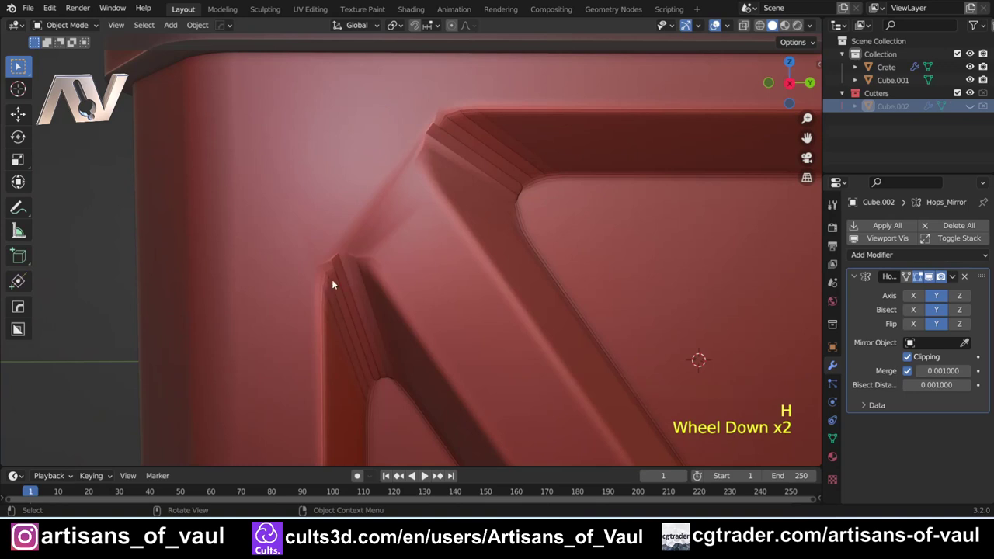
Set the crate's Bevel modifier to an amount of 0.1666 and an angle limit of 19°
left_click(334, 280)
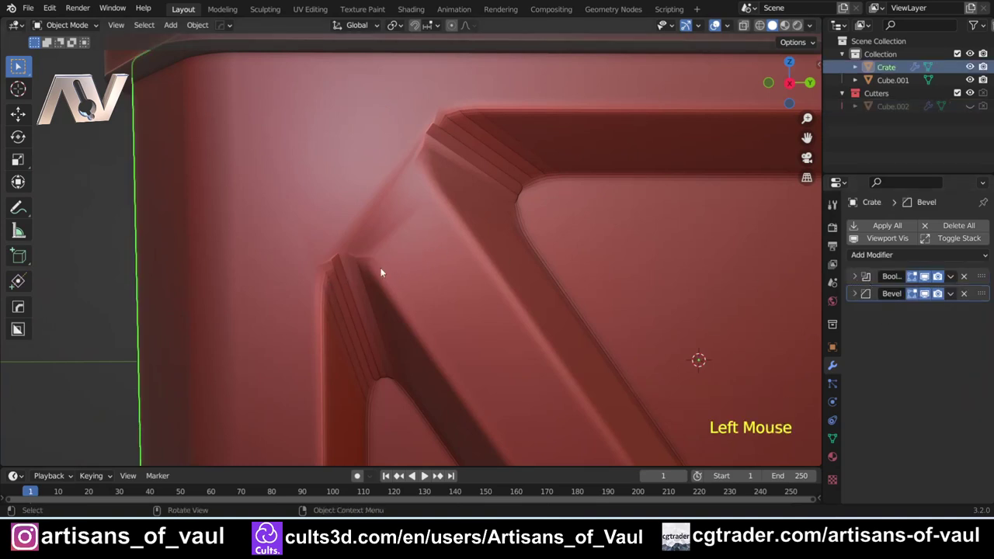
left_click(856, 299)
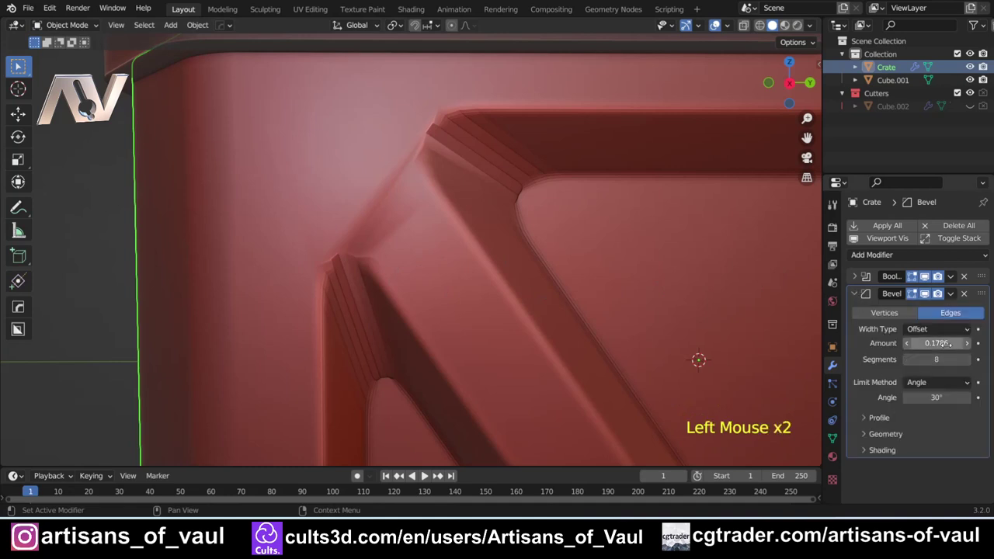
left_click_drag(937, 343, 937, 343)
mouse_move(937, 342)
left_mouse_down()
mouse_move(902, 343)
mouse_move(946, 343)
left_mouse_up()
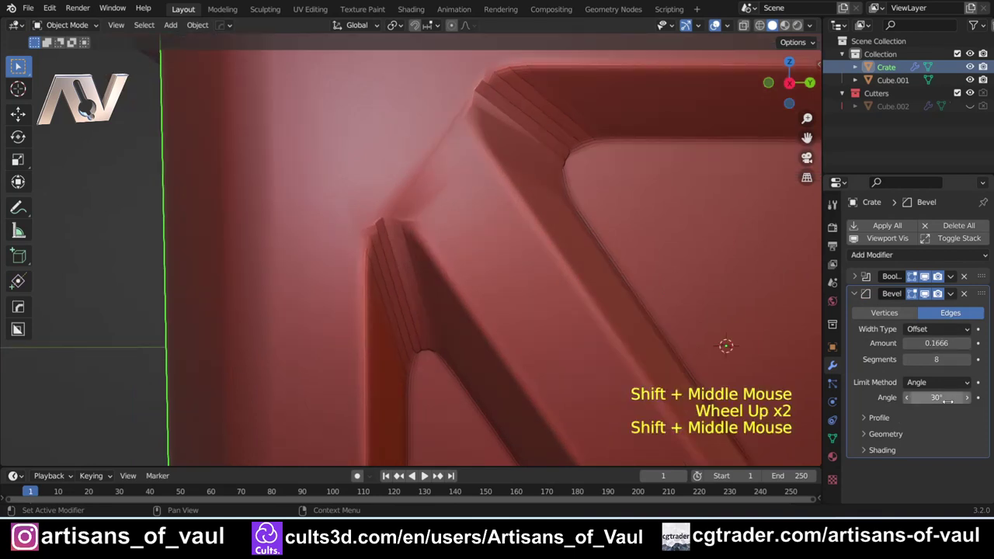
left_click_drag(933, 397, 913, 397)
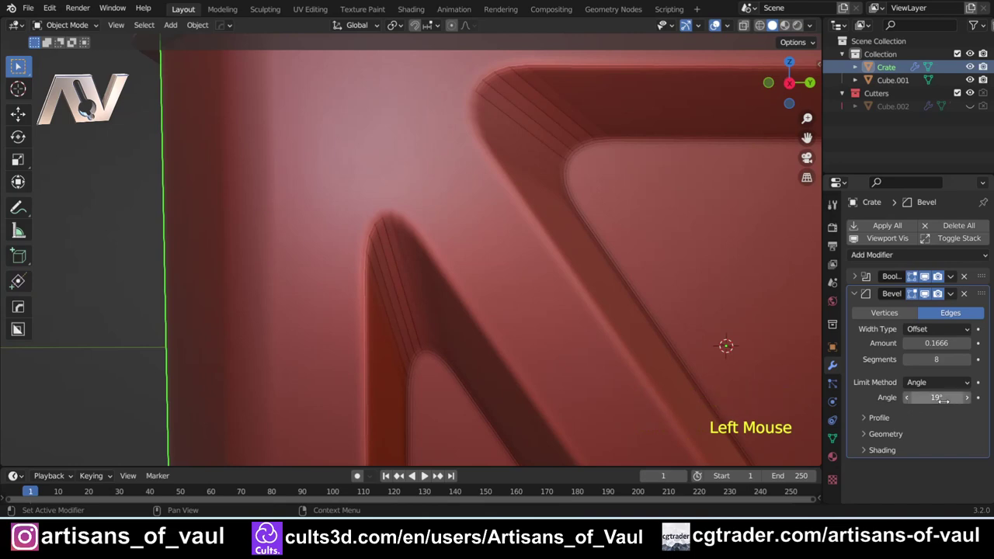
scroll(571, 301, "down", 2)
middle_click_drag(571, 302, 391, 268, "shift")
scroll(404, 160, "down", 1)
scroll(345, 253, "down", 1)
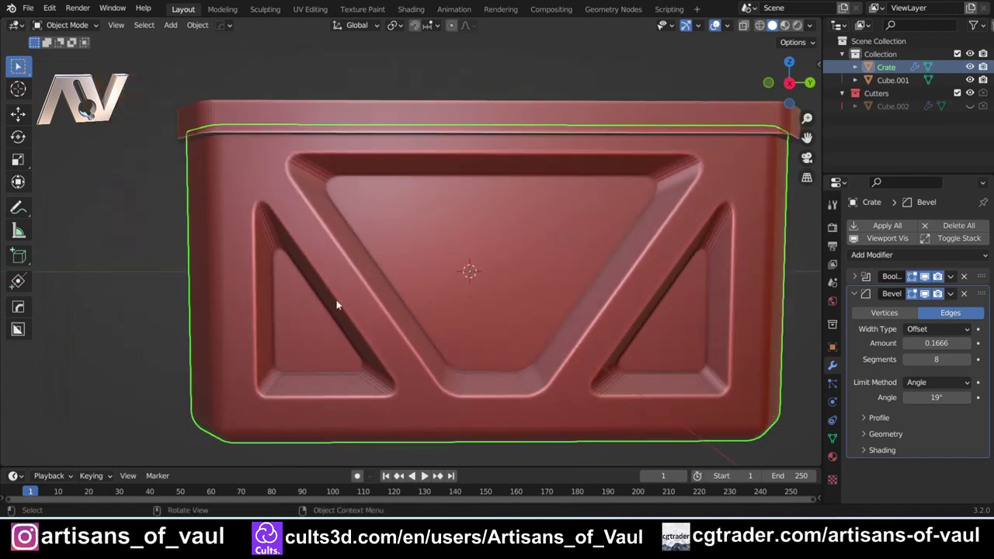
Apply all the crate's modifiers and, in Edit Mode, pick the edges linking the recesses to each other and to the lower crate corners
scroll(328, 263, "up", 1)
middle_click_drag(421, 302, 341, 284, "shift")
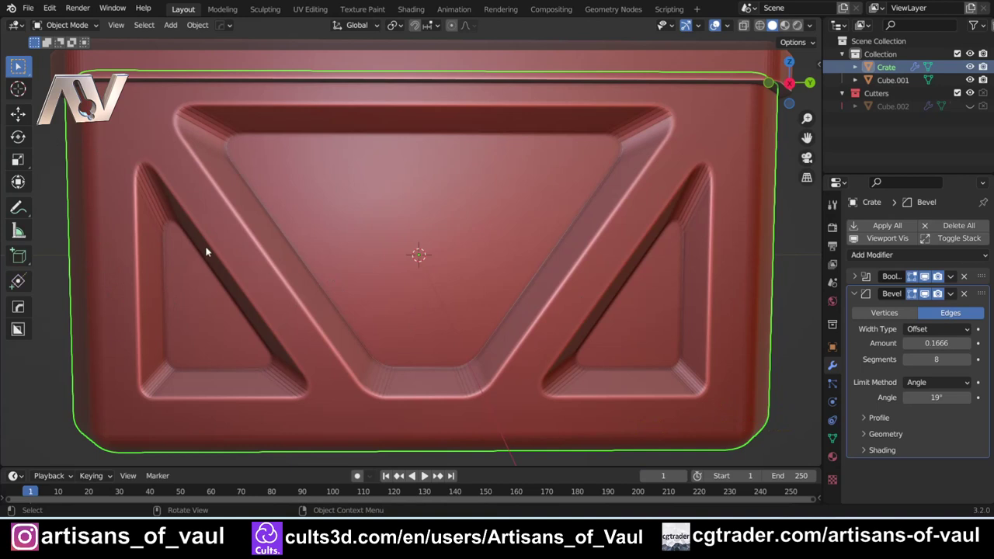
middle_click_drag(255, 184, 244, 191, "shift")
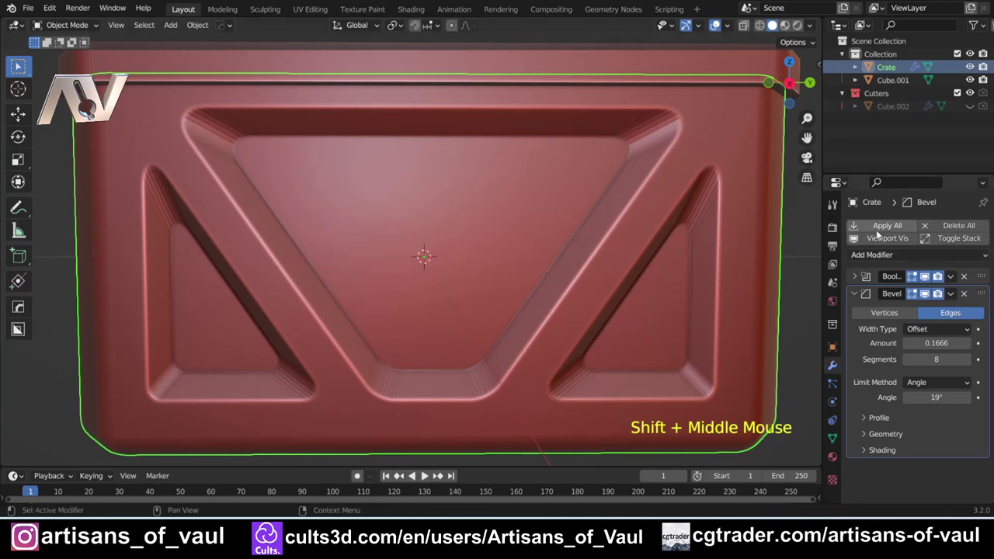
left_click(887, 225)
key("Tab")
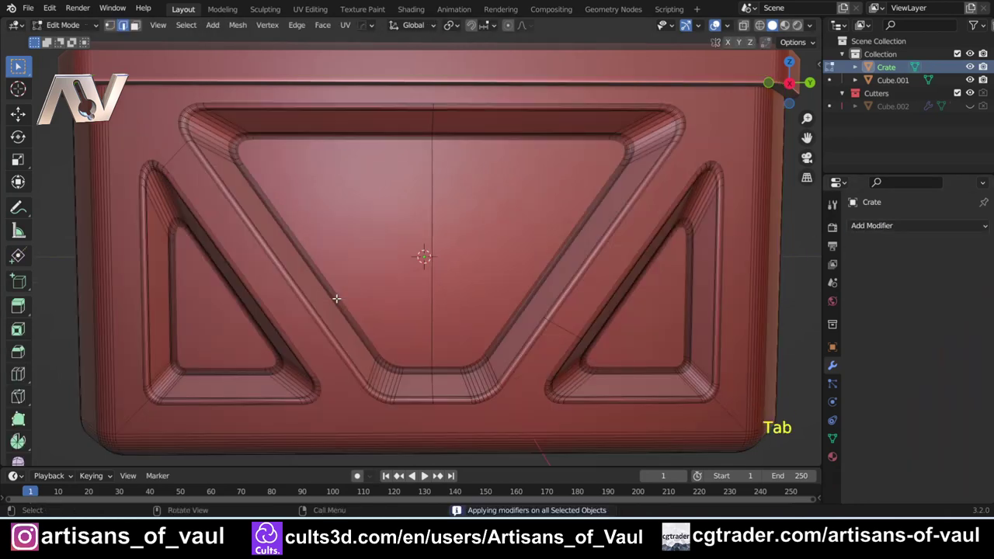
left_click(174, 160)
left_click(567, 329)
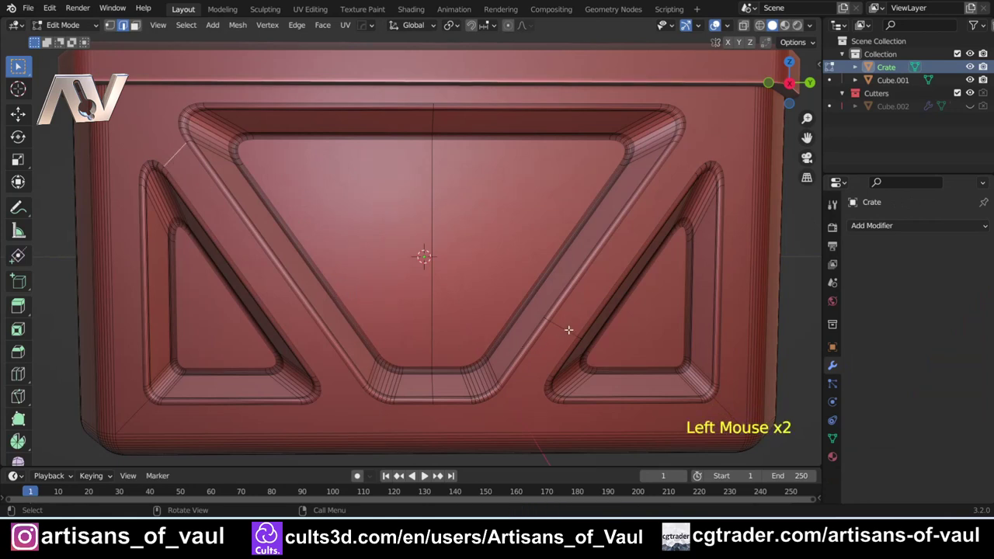
left_click(721, 407)
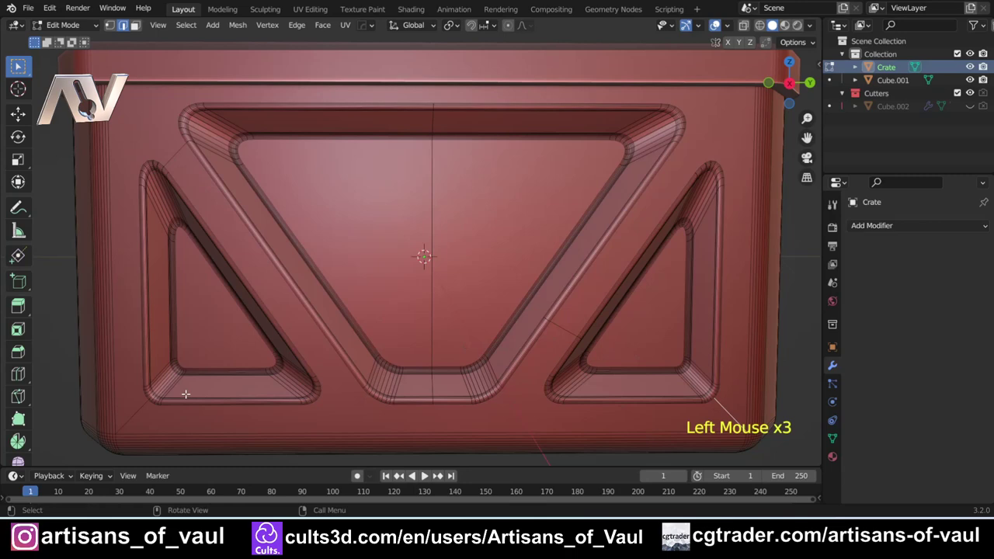
left_click(135, 415)
Examine the crate's mesh around the recesses, including the connecting edges between the trapezoid and both triangles
middle_click_drag(155, 313, 268, 295, "shift")
scroll(322, 273, "up", 2)
middle_click_drag(321, 272, 374, 227, "shift")
scroll(369, 344, "up", 3)
scroll(342, 275, "up", 3)
middle_click_drag(342, 275, 392, 214)
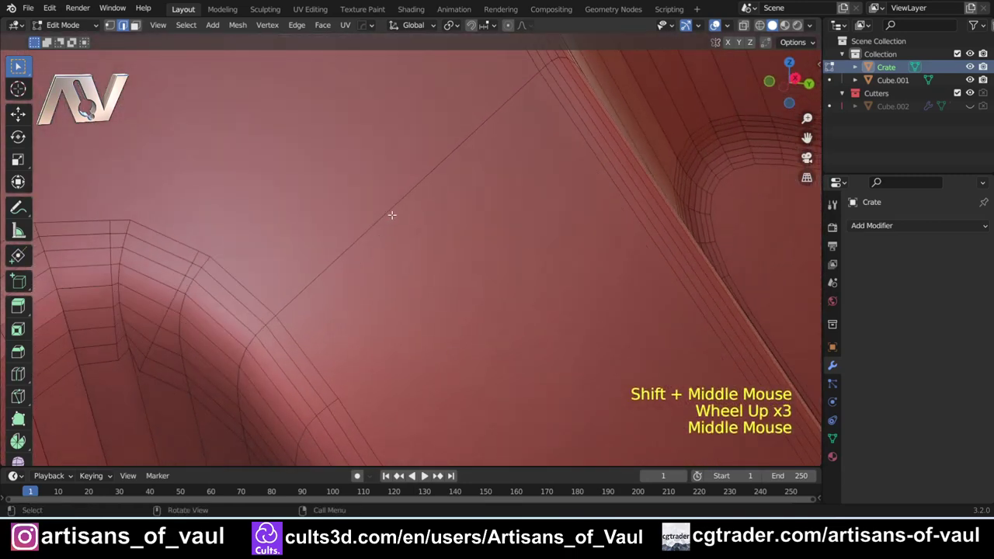
scroll(396, 233, "down", 2)
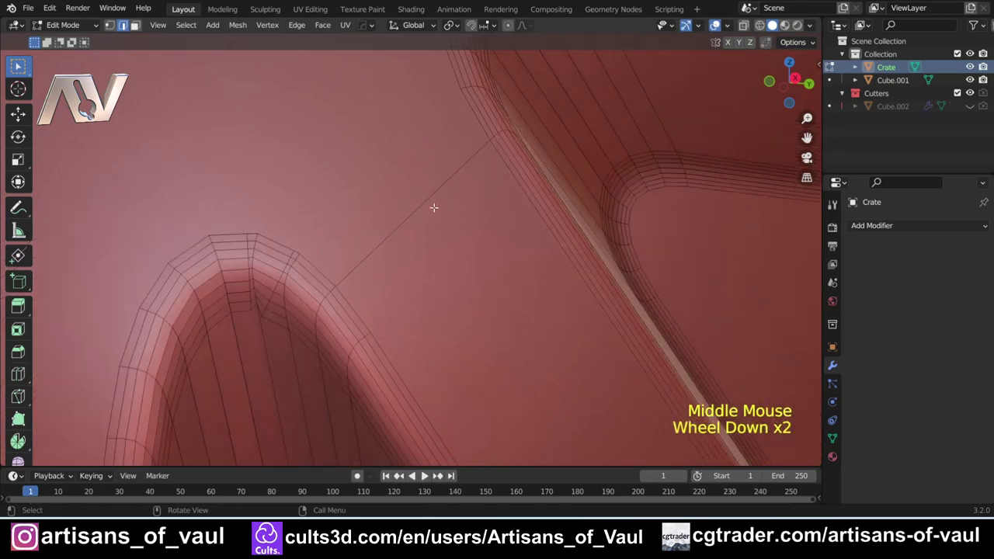
left_click(464, 164)
scroll(464, 165, "down", 2)
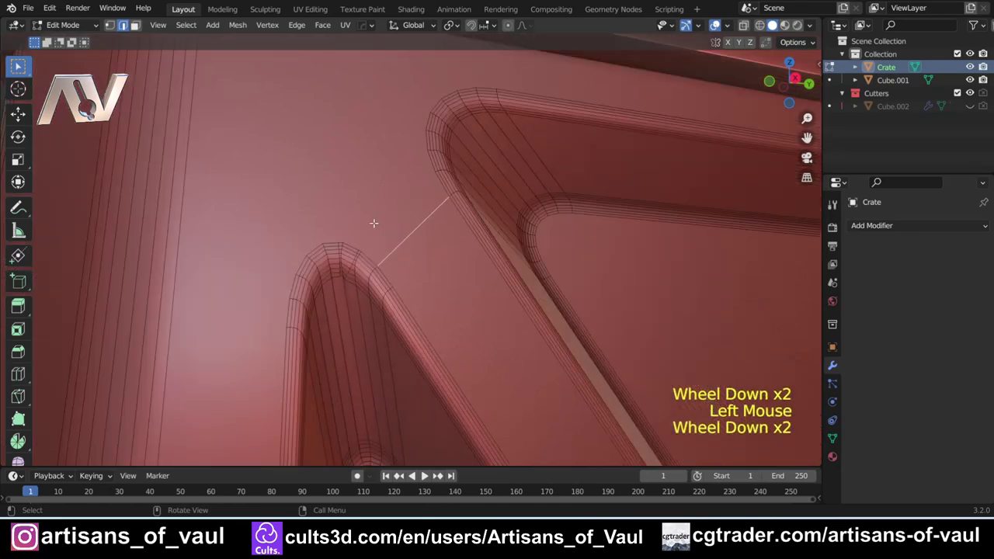
scroll(373, 280, "down", 2)
middle_click_drag(373, 280, 269, 269, "shift")
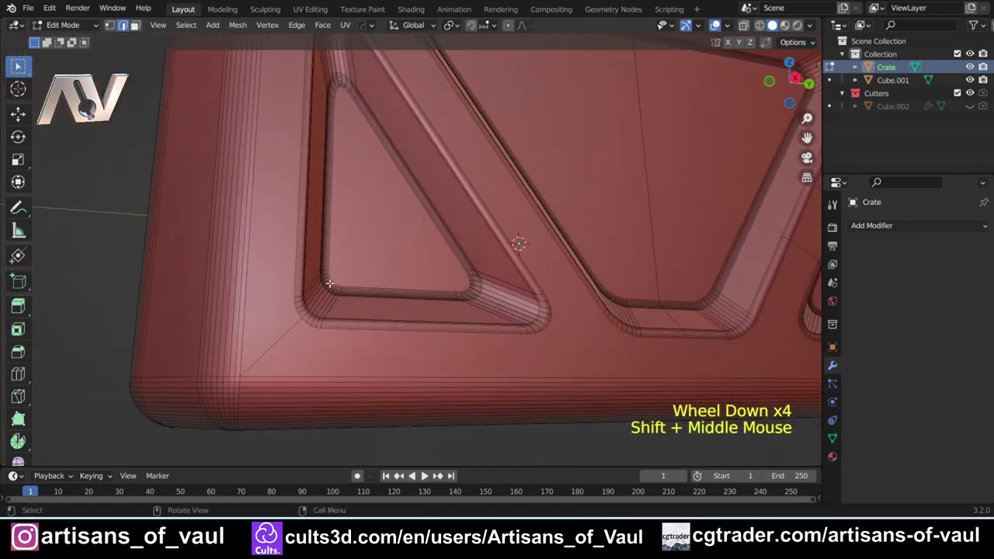
scroll(330, 284, "down", 1)
middle_click_drag(330, 284, 295, 311, "shift")
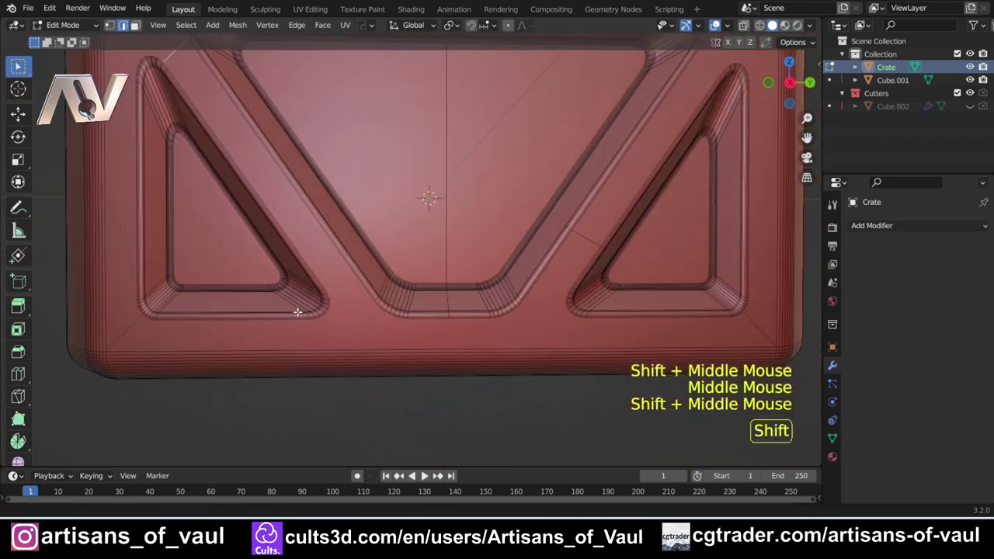
scroll(290, 310, "up", 2)
middle_click_drag(286, 344, 284, 341)
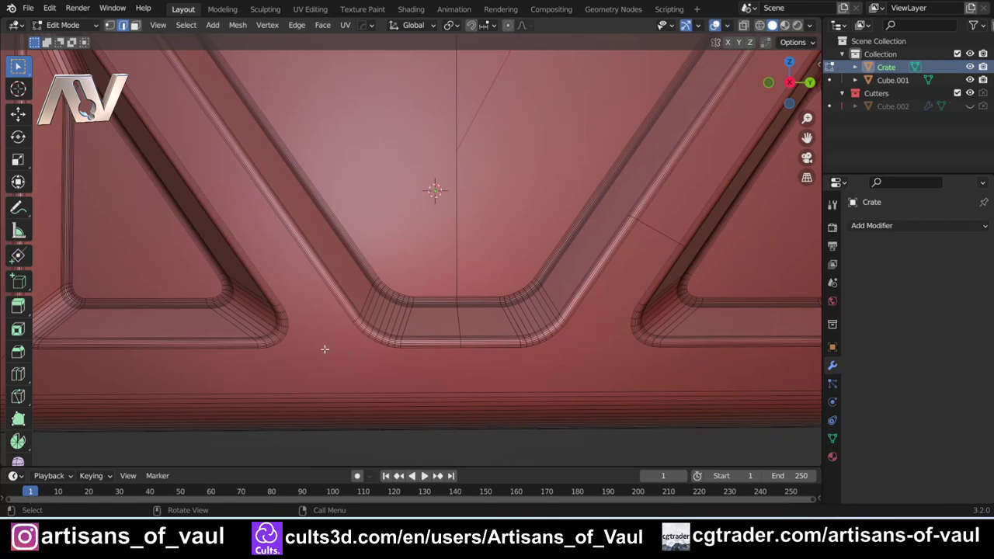
scroll(377, 337, "down", 3)
middle_click_drag(377, 337, 327, 294, "shift")
scroll(317, 308, "up", 2)
scroll(317, 308, "down", 1)
left_click(572, 316)
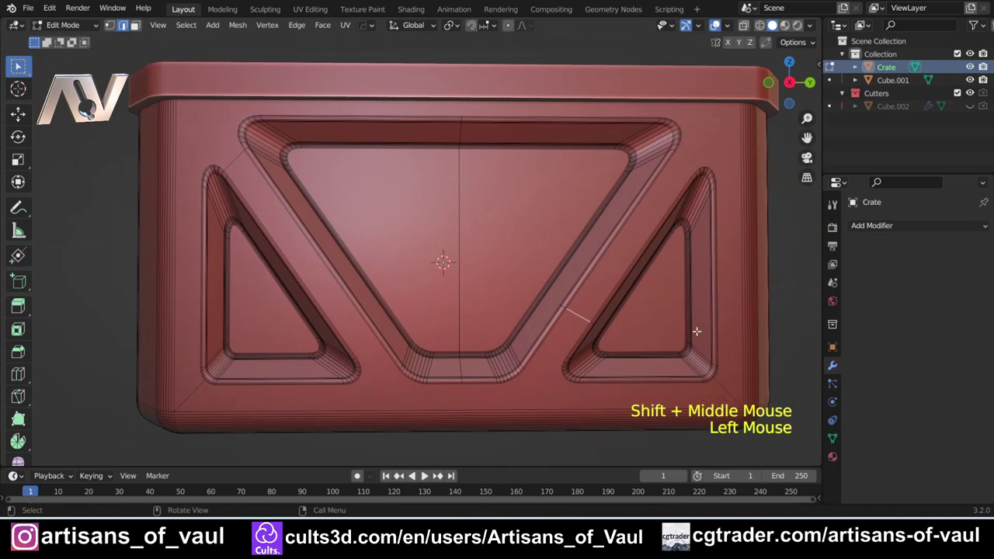
Undo the edge selections and the modifier application, returning the crate to Object Mode
key("ctrl+z")
key("ctrl+z")
key("ctrl+z")
key("ctrl+z")
key("ctrl+z")
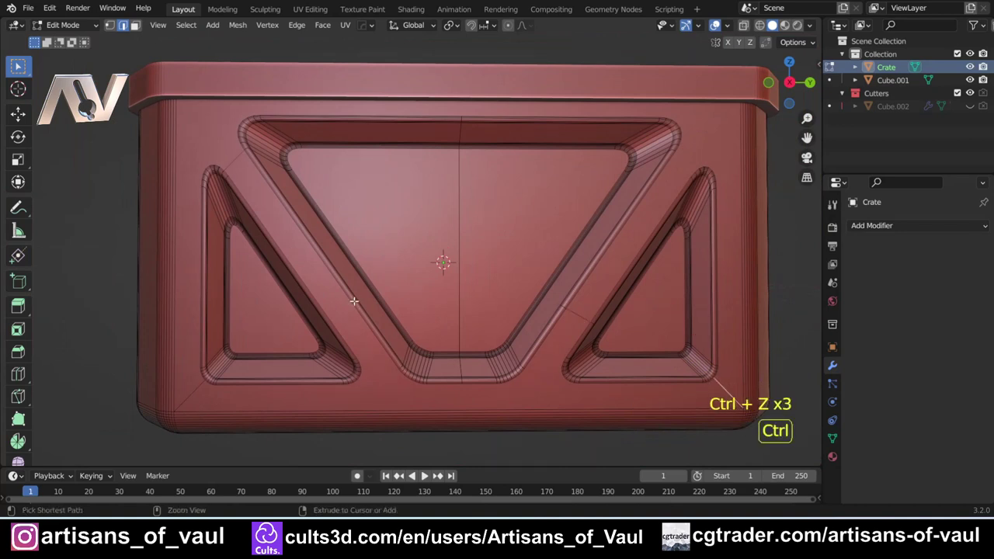
key("ctrl+z")
key("ctrl+z")
key("ctrl+z")
scroll(298, 298, "down", 1)
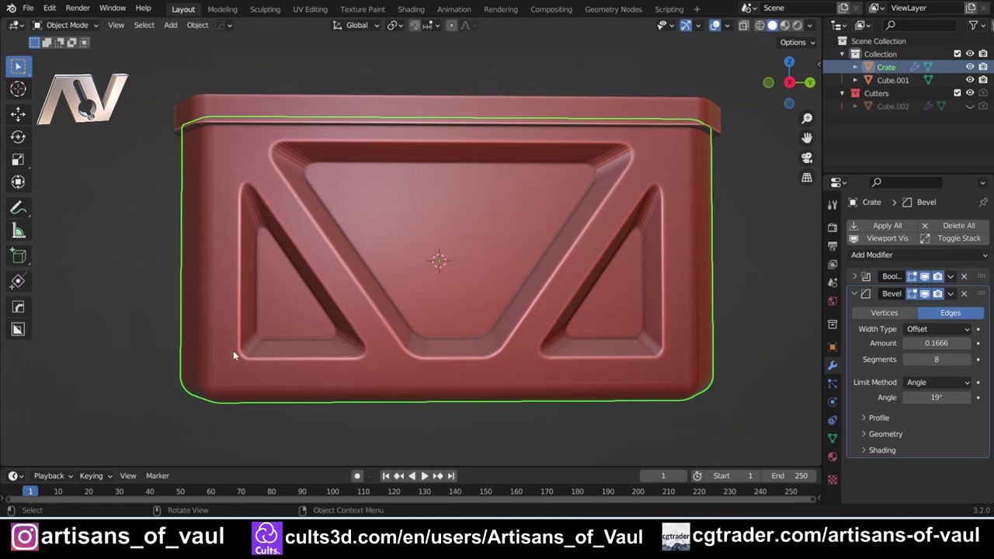
Try showing the crate's boolean cutter with Ever Scroll, and undo it
key("Tab")
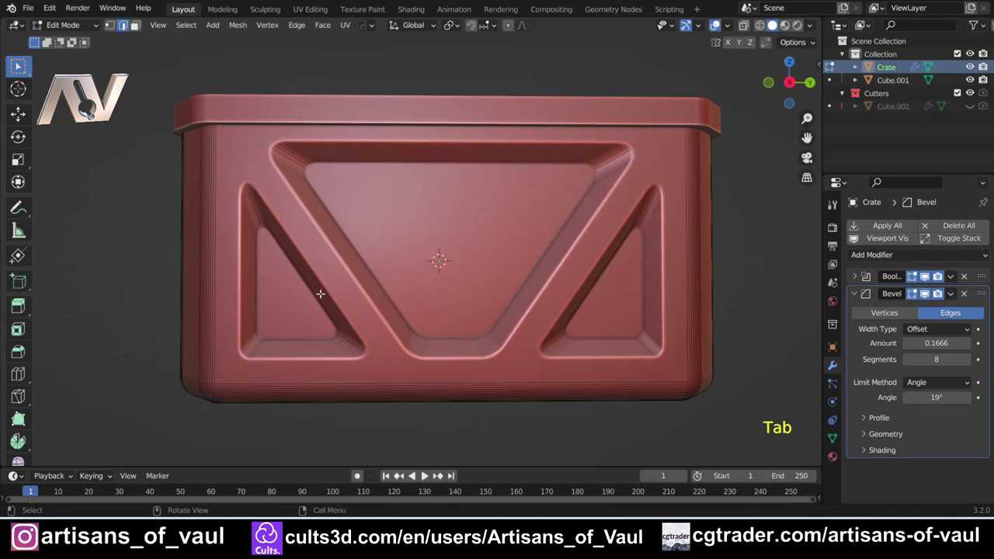
key("Tab")
left_click(315, 215)
key("q")
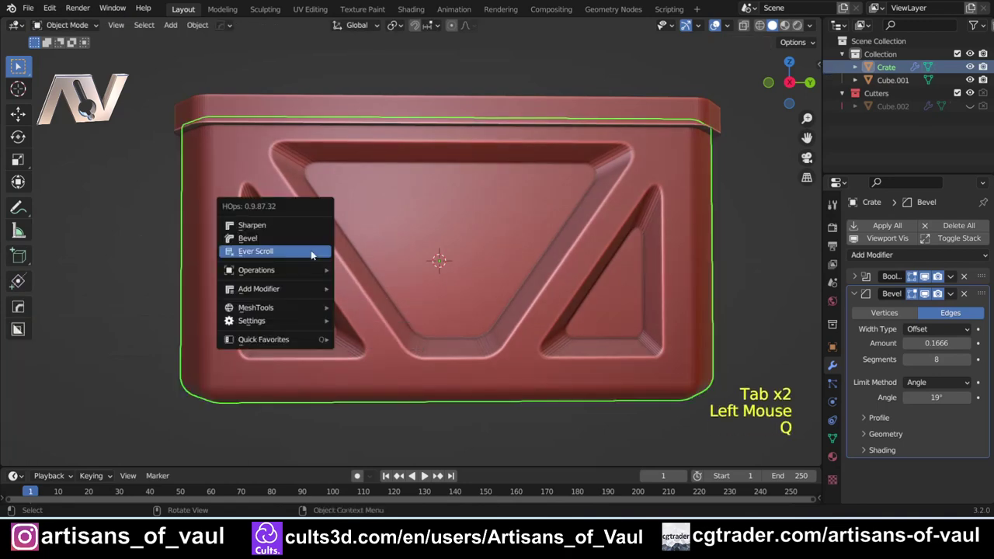
left_click(310, 250)
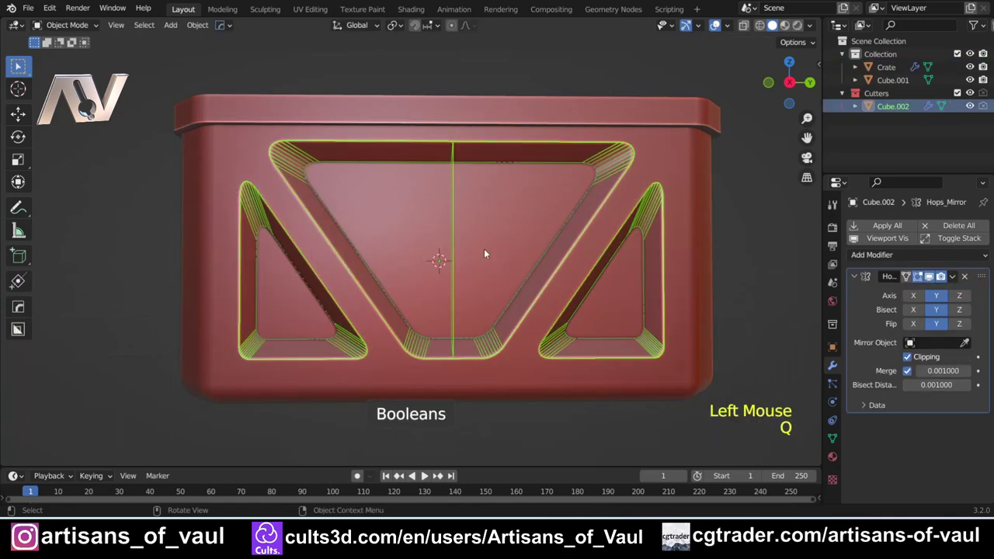
key("ctrl+z")
Add a horizontal loop cut around the crate, slid slightly below mid-height, and return to Object Mode
key("Tab")
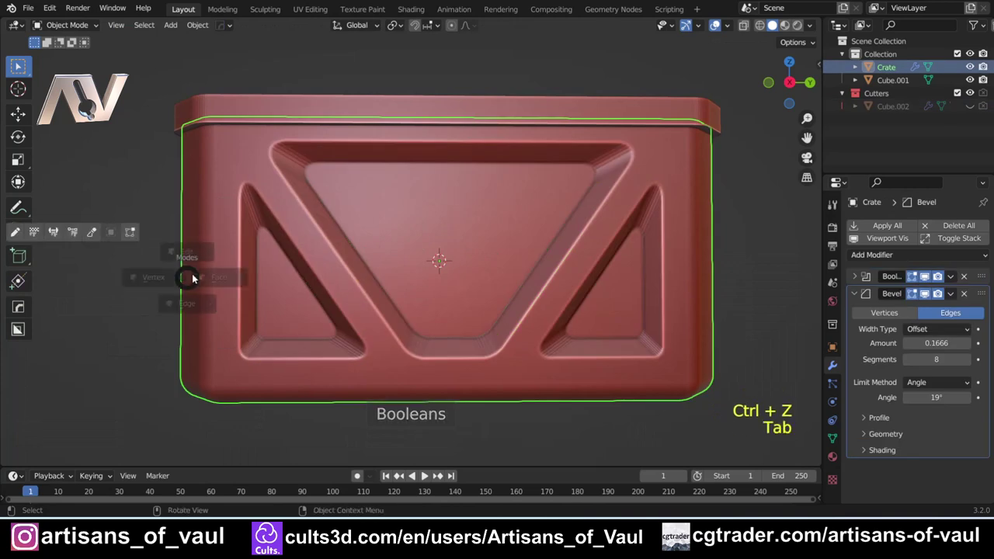
key("ctrl+r")
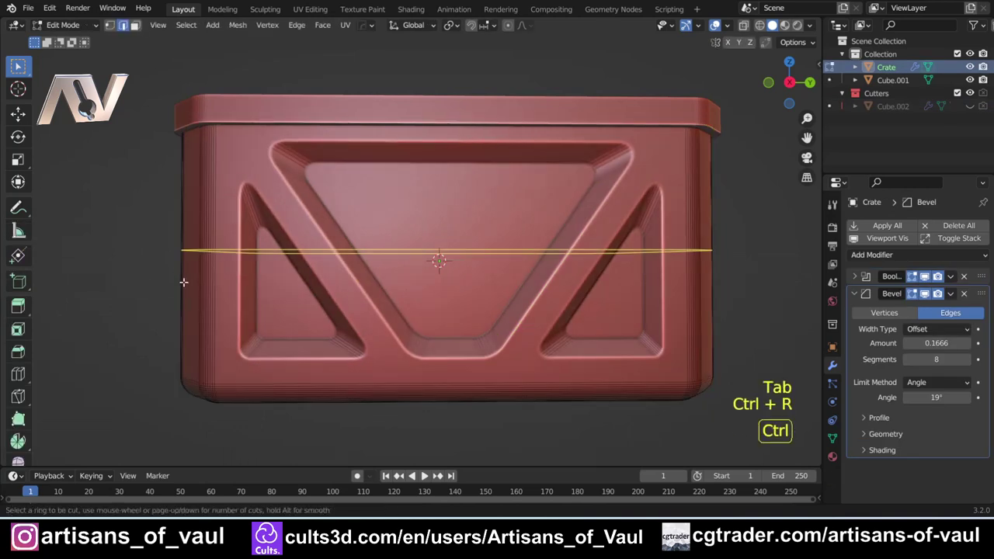
left_click(194, 265)
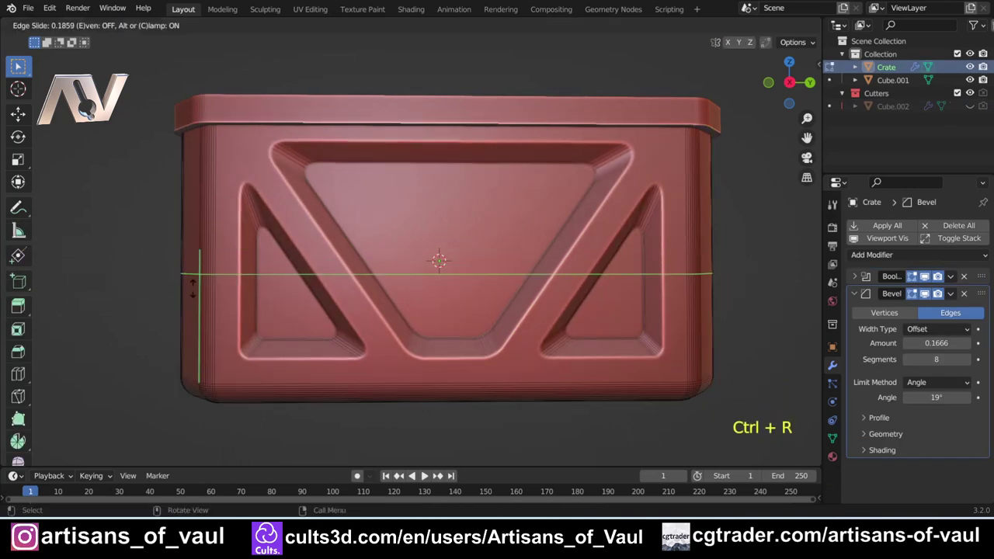
left_click(190, 300)
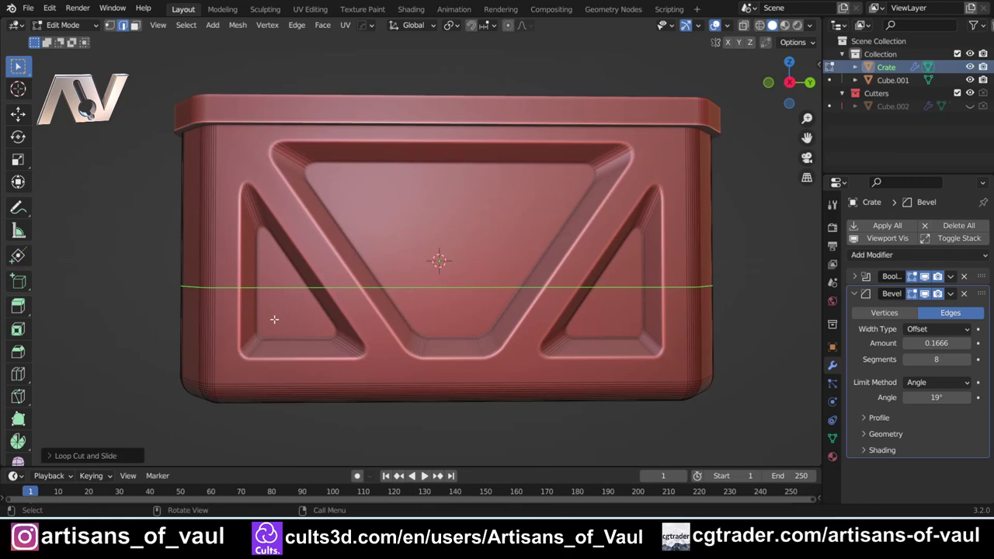
scroll(309, 315, "up", 2)
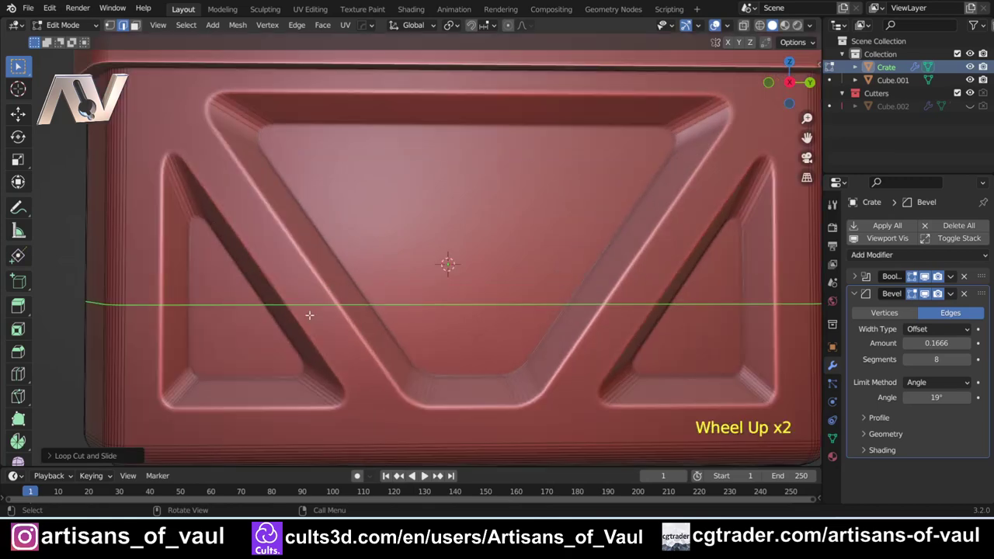
scroll(310, 314, "down", 1)
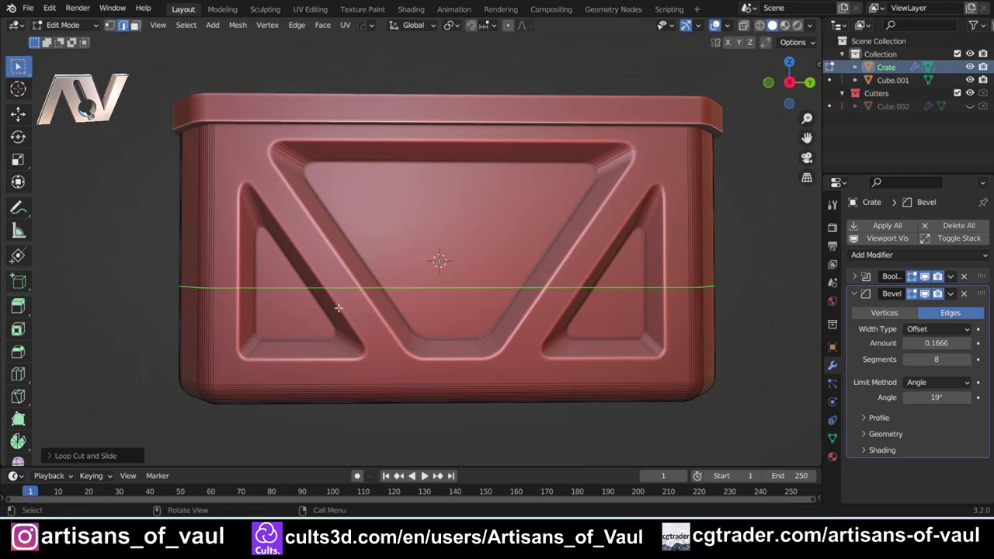
key("Tab")
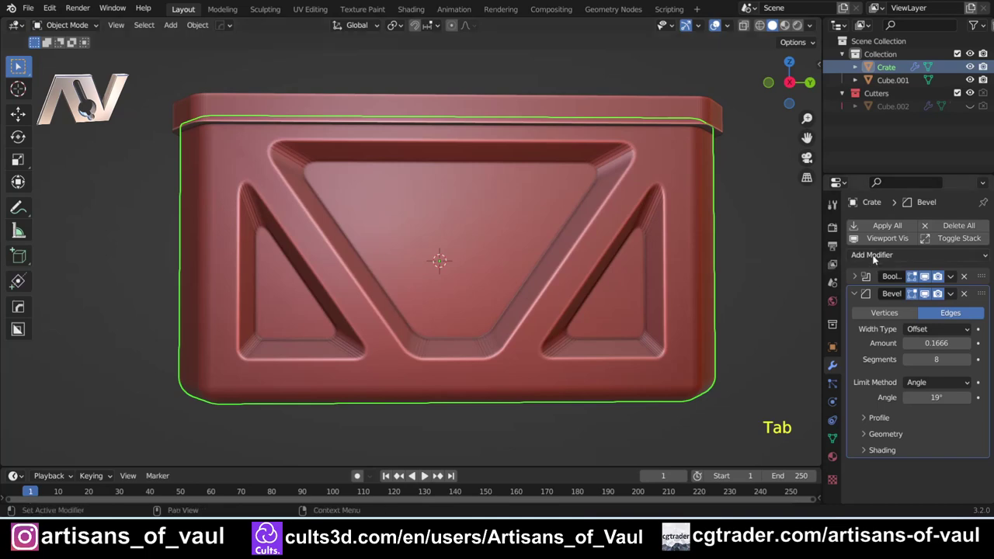
Apply all the crate's modifiers and inspect in Edit Mode how the loop cut connects the recesses with the crate's side edges
left_click(871, 225)
key("Tab")
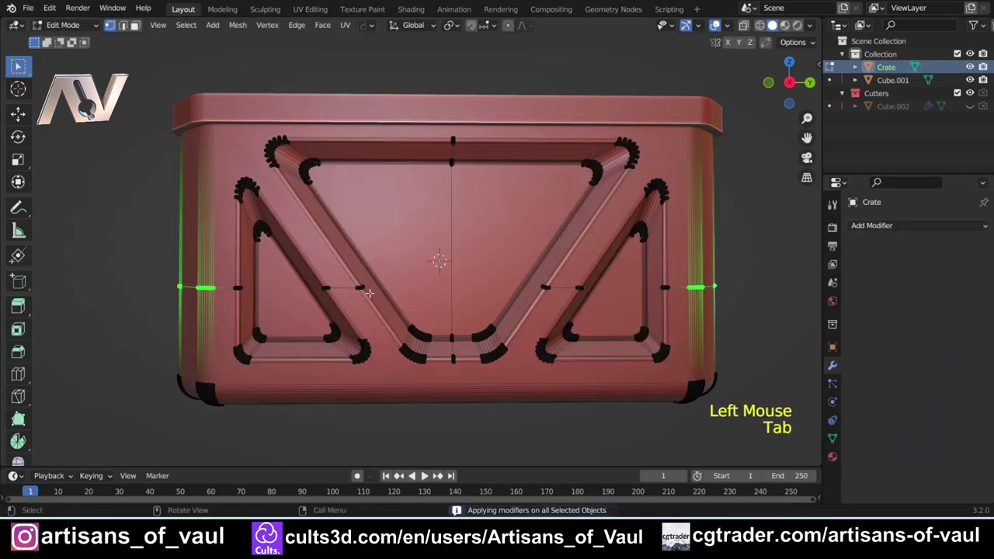
scroll(293, 316, "up", 1)
middle_click_drag(293, 316, 422, 261, "shift")
scroll(422, 261, "up", 2)
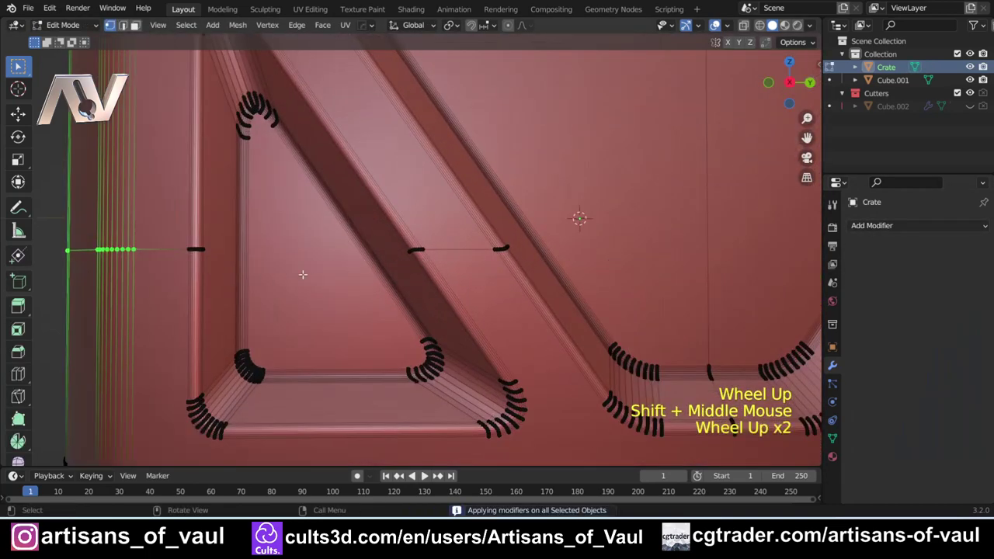
scroll(438, 257, "down", 2)
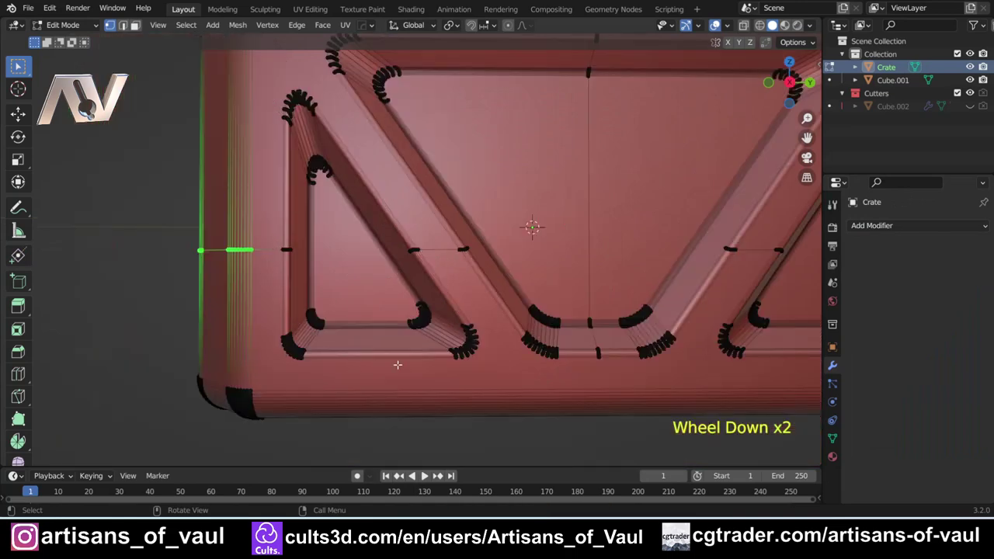
middle_click_drag(473, 258, 515, 292, "shift")
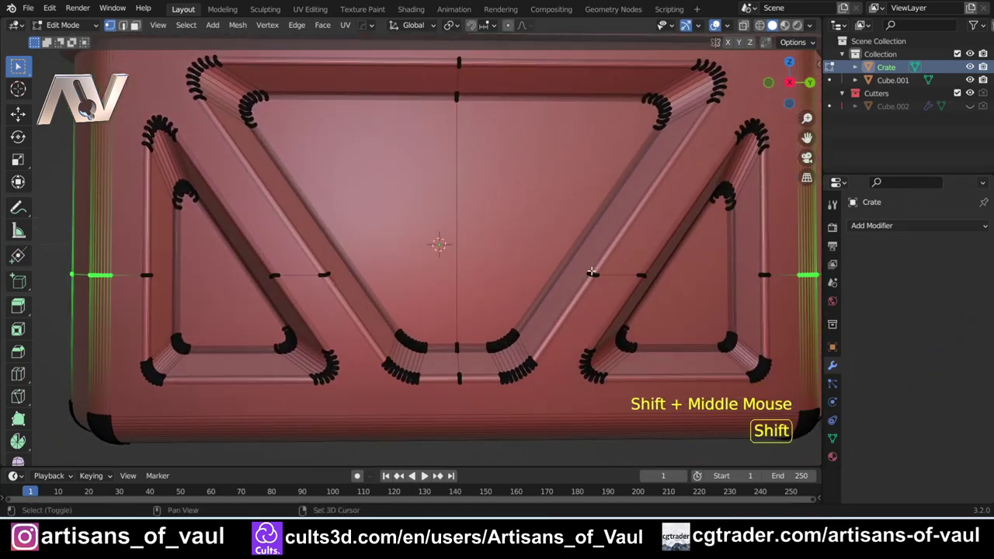
middle_click_drag(689, 280, 614, 281, "shift")
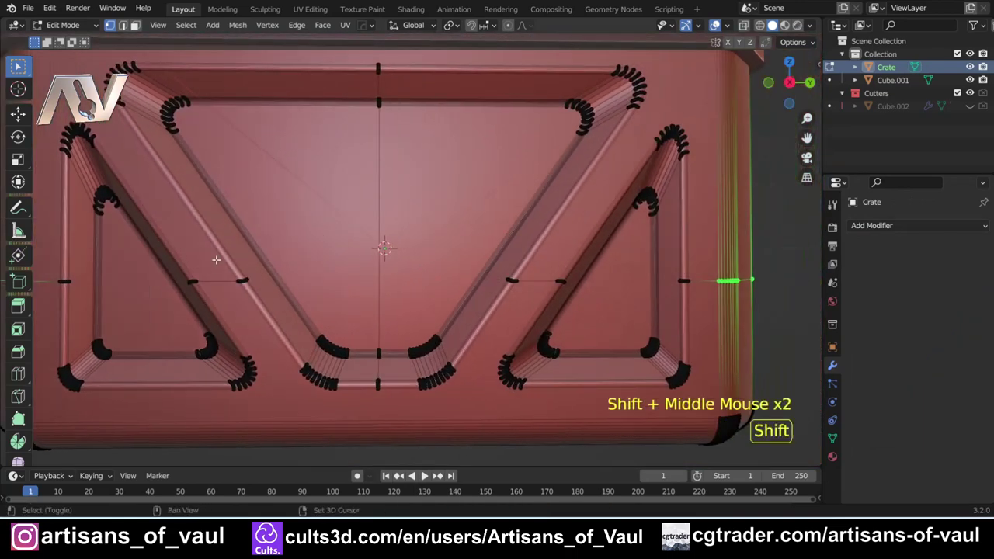
scroll(376, 249, "up", 1)
middle_click_drag(209, 266, 370, 195, "shift")
Undo applying the modifiers on the loop-cut crate and check the recess shading from several angles
key("ctrl+z")
key("ctrl+z")
scroll(374, 254, "down", 3)
middle_click(482, 262)
scroll(574, 180, "up", 2)
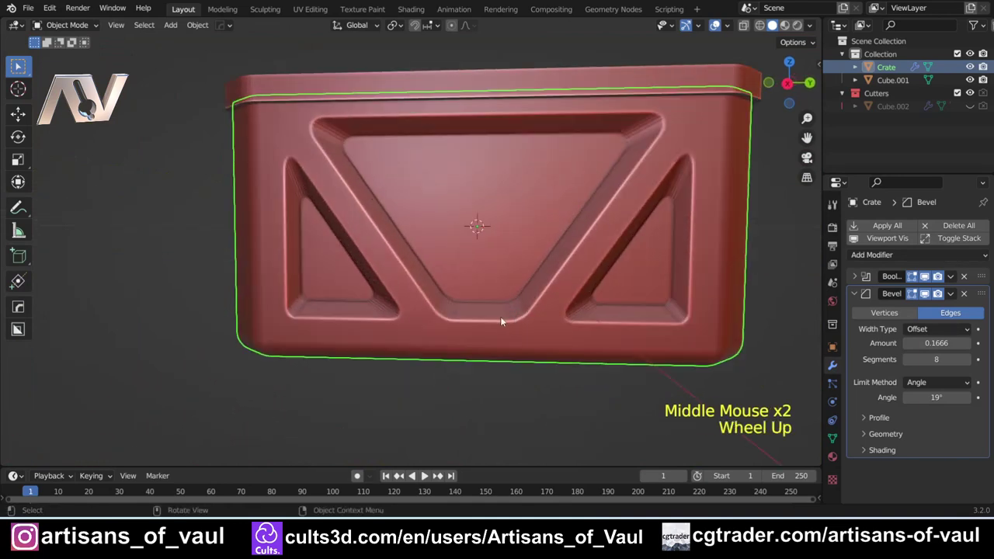
middle_click_drag(464, 167, 397, 169)
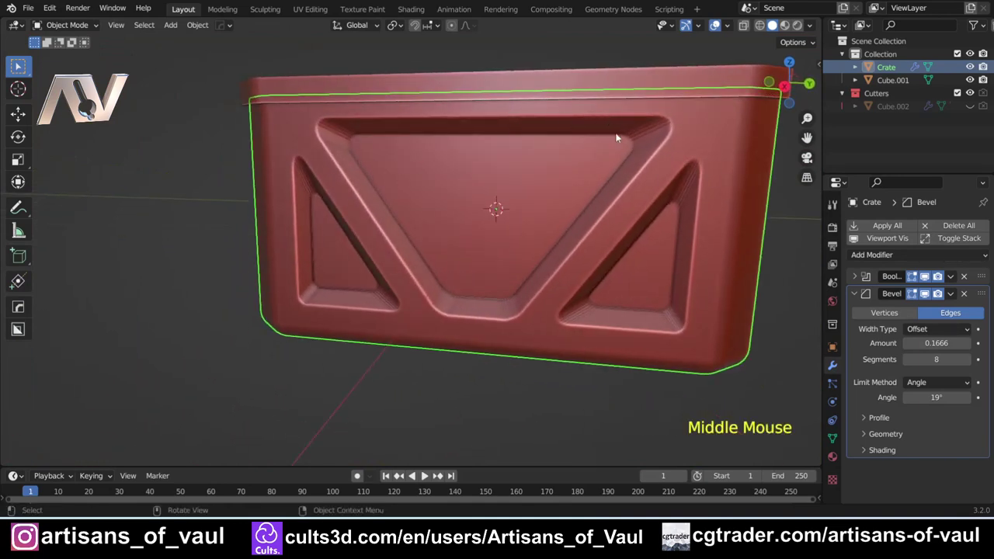
middle_click_drag(465, 309, 493, 292)
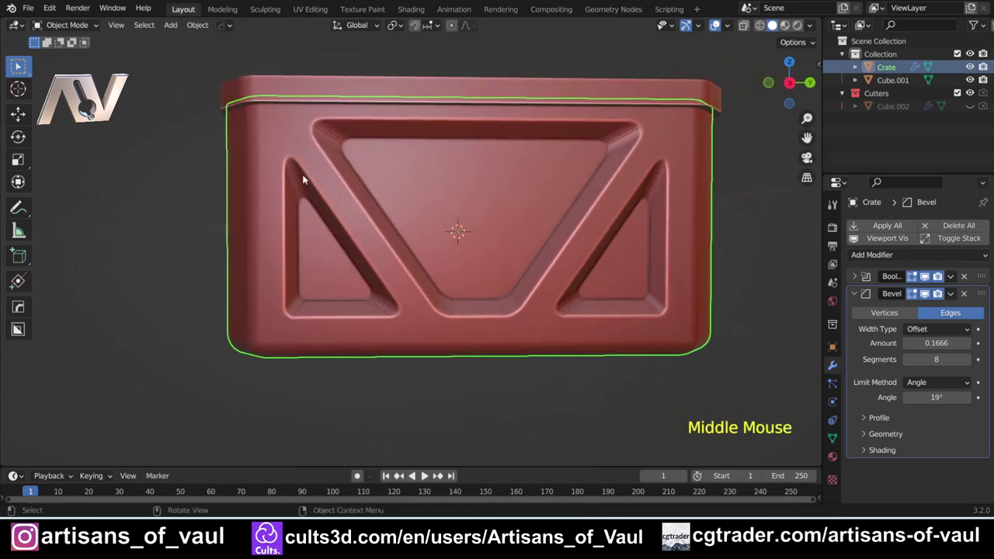
Extract the crate lid's top face into a separate object with Smart Face
scroll(539, 169, "down", 2)
middle_click_drag(539, 169, 304, 242)
left_click(413, 220)
middle_click_drag(305, 242, 306, 231, "shift")
scroll(347, 265, "up", 1)
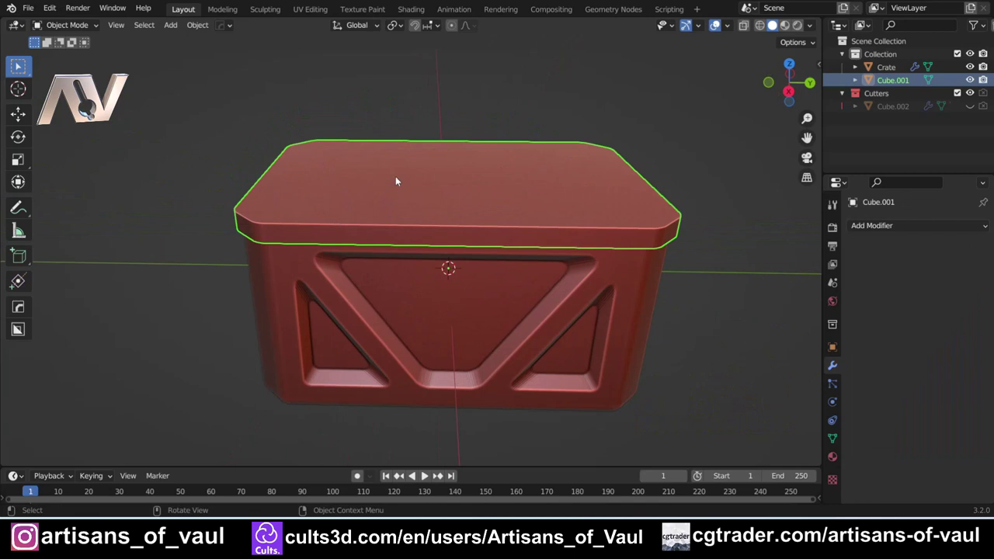
key("Tab")
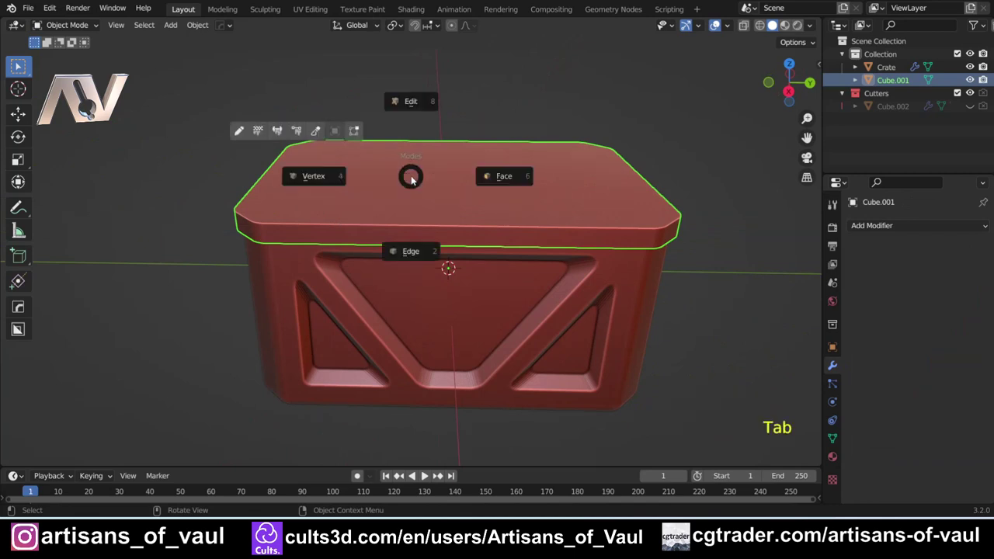
left_click(477, 184)
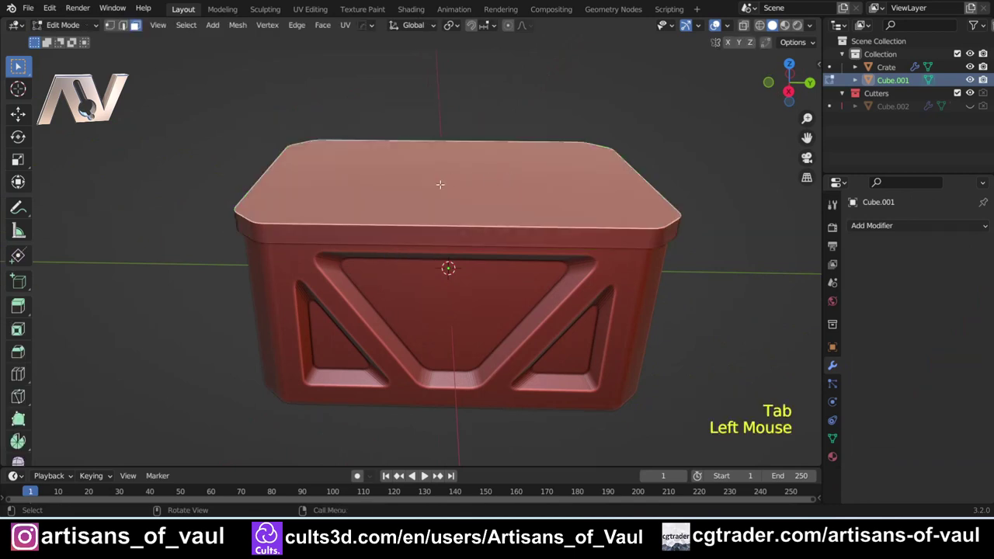
key("4")
left_click(337, 184)
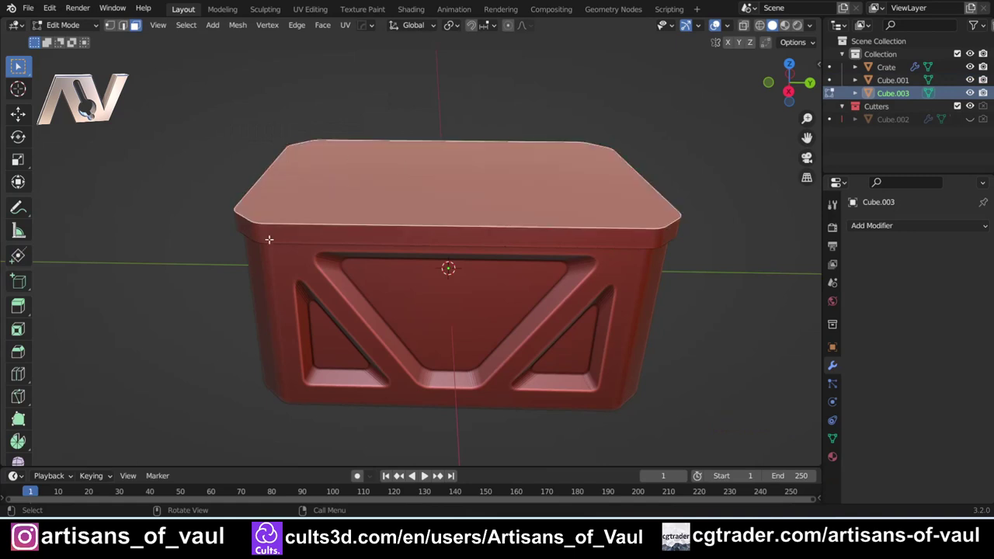
Return to Object Mode and leave the extracted top face selected, undoing the stray selection changes
key("Tab")
left_click(267, 151)
left_click(261, 210)
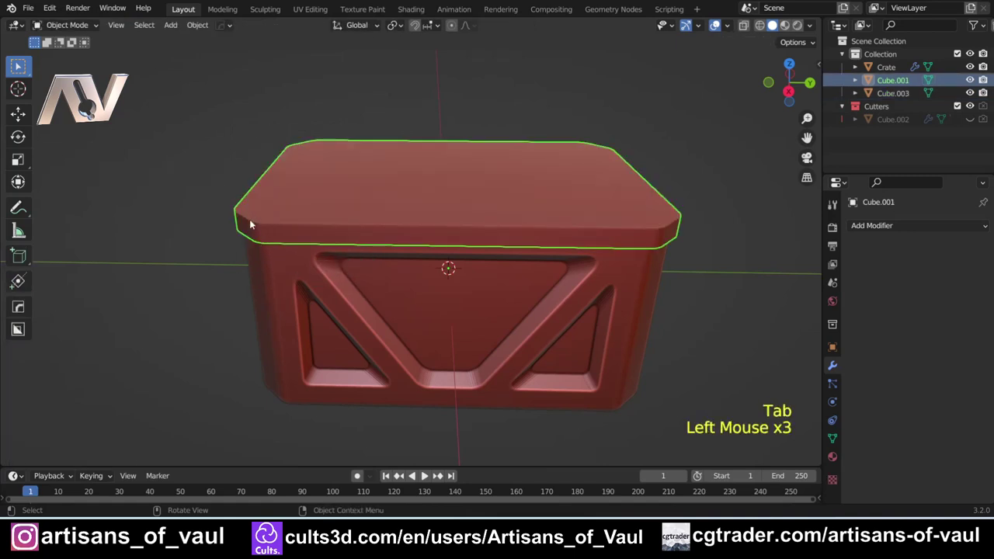
left_click(249, 220)
key("ctrl+z")
key("ctrl+z")
key("ctrl+z")
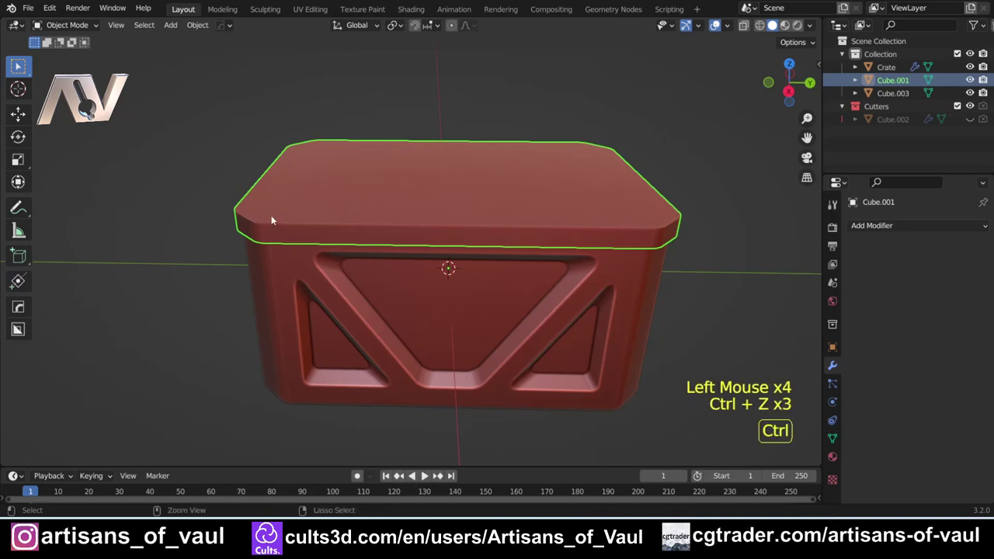
key("ctrl+z")
Try to move the extracted top face along the Z axis, then reselect it
scroll(305, 201, "up", 2)
middle_click_drag(304, 201, 378, 271, "shift")
key("g")
key("z")
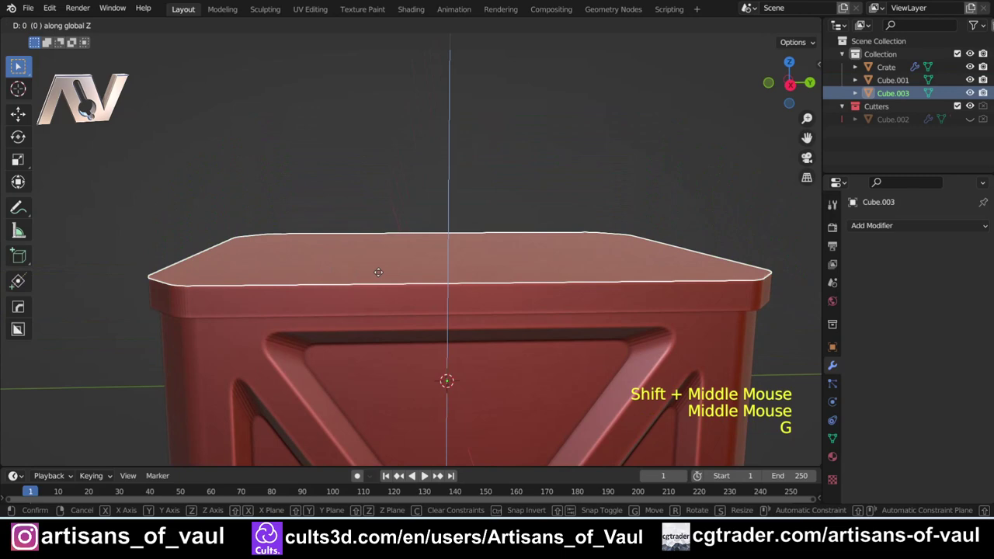
left_click(275, 287)
left_click(207, 285)
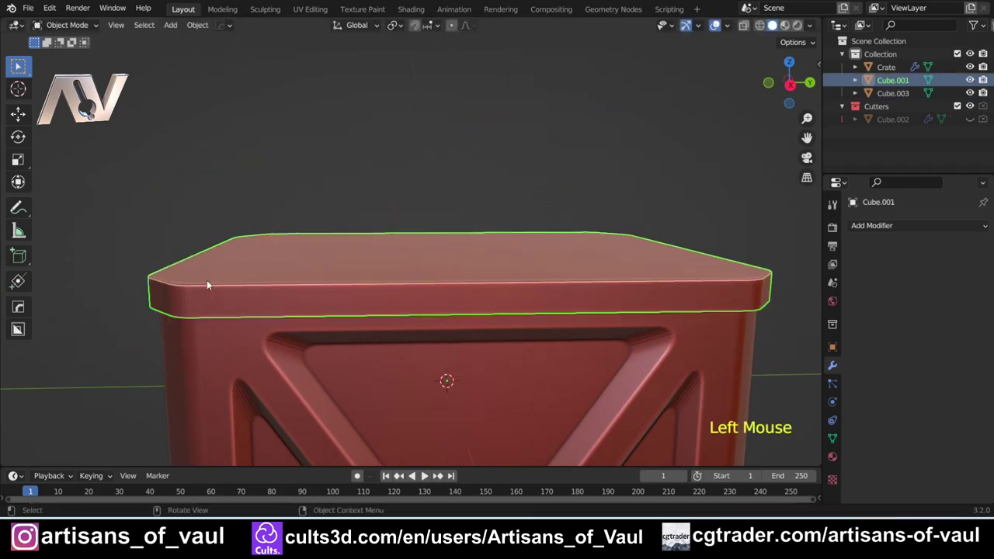
left_click(200, 288)
Inset the extracted top face inward from its border in face-editing mode
middle_click_drag(221, 266, 357, 281, "shift")
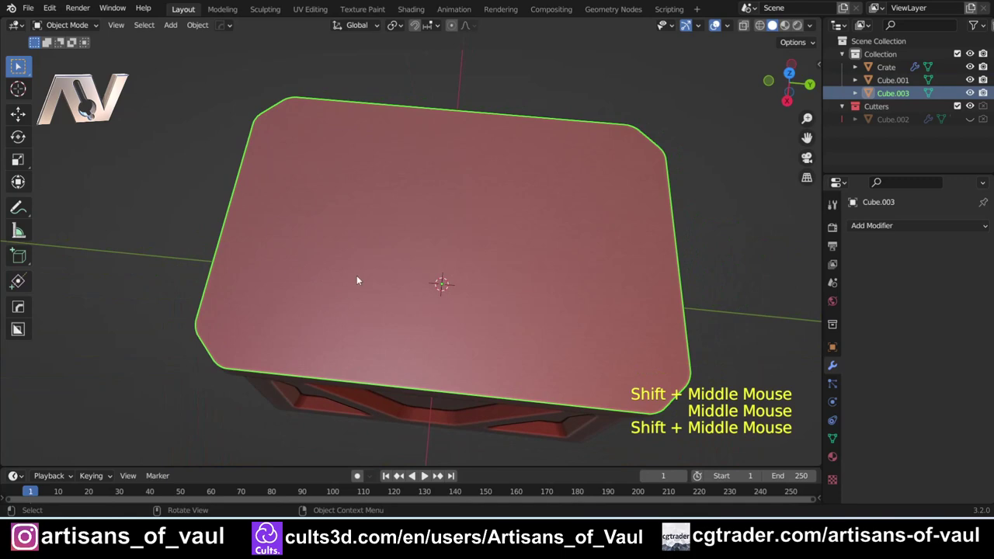
left_click(789, 73)
scroll(389, 213, "down", 2)
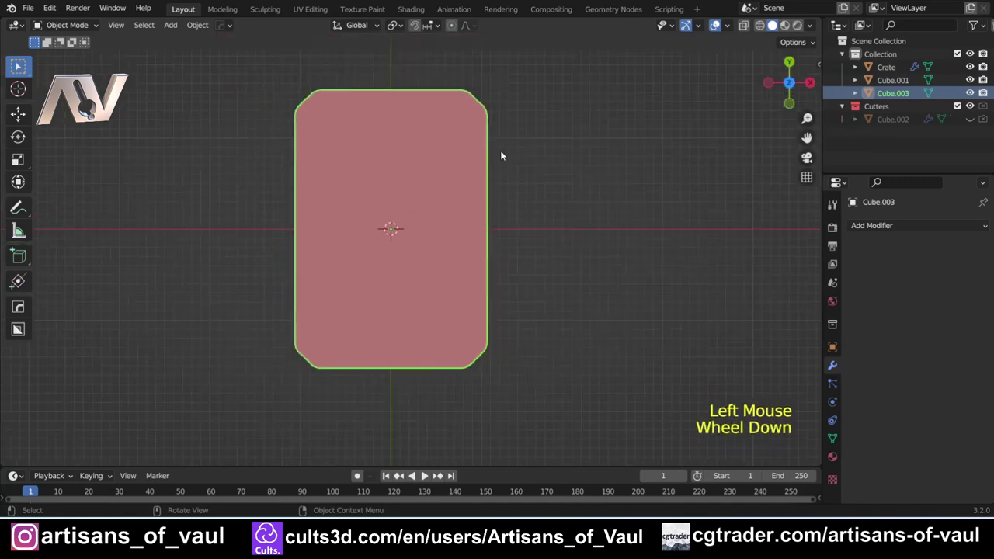
middle_click_drag(514, 192, 395, 318)
scroll(386, 328, "up", 2)
key("Tab")
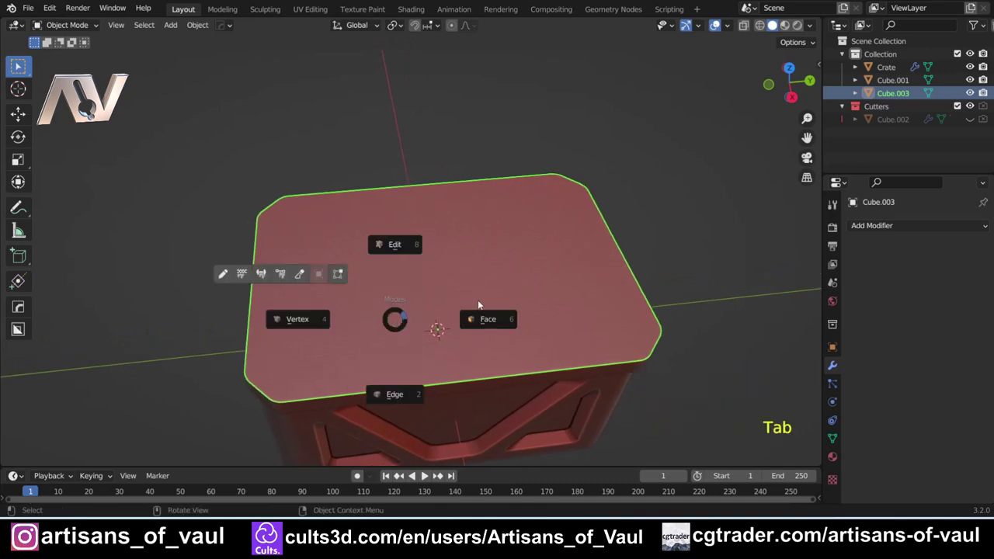
left_click(486, 321)
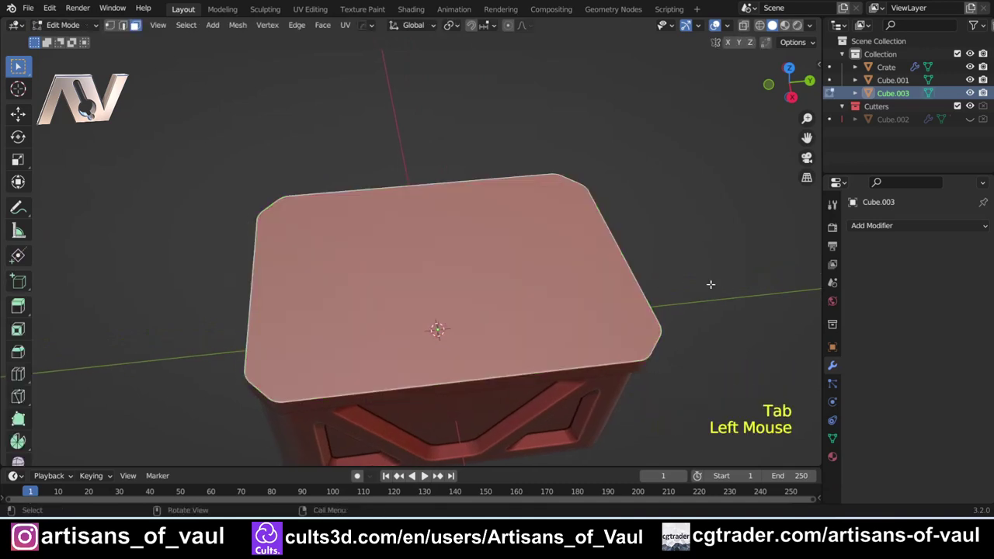
key("i")
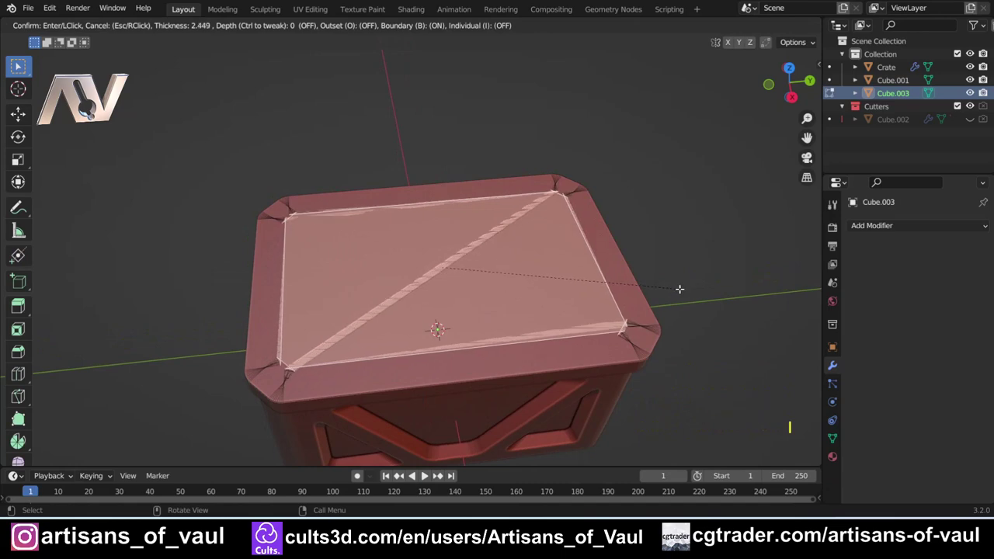
left_click(682, 290)
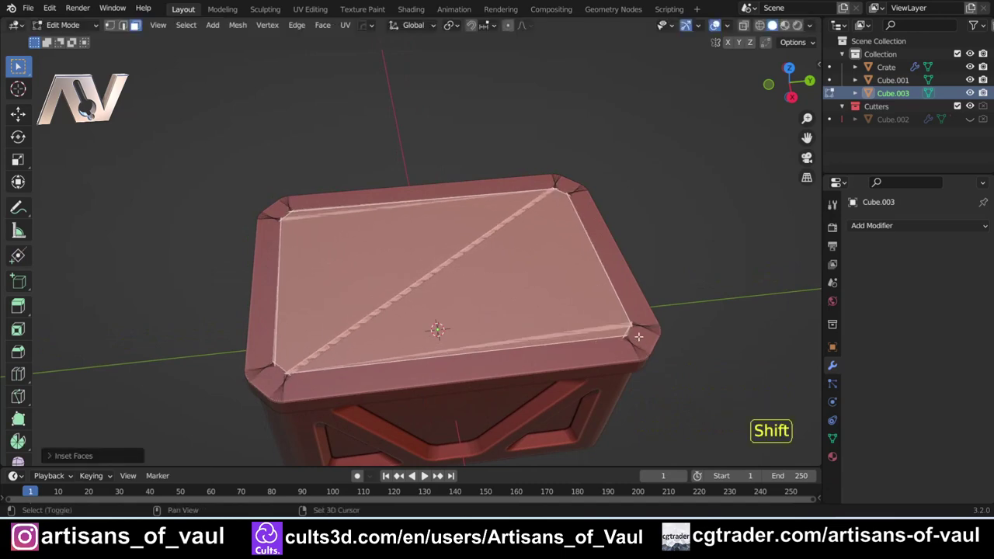
Examine the edges and vertices at the inset's near corners
scroll(555, 215, "up", 3, "shift")
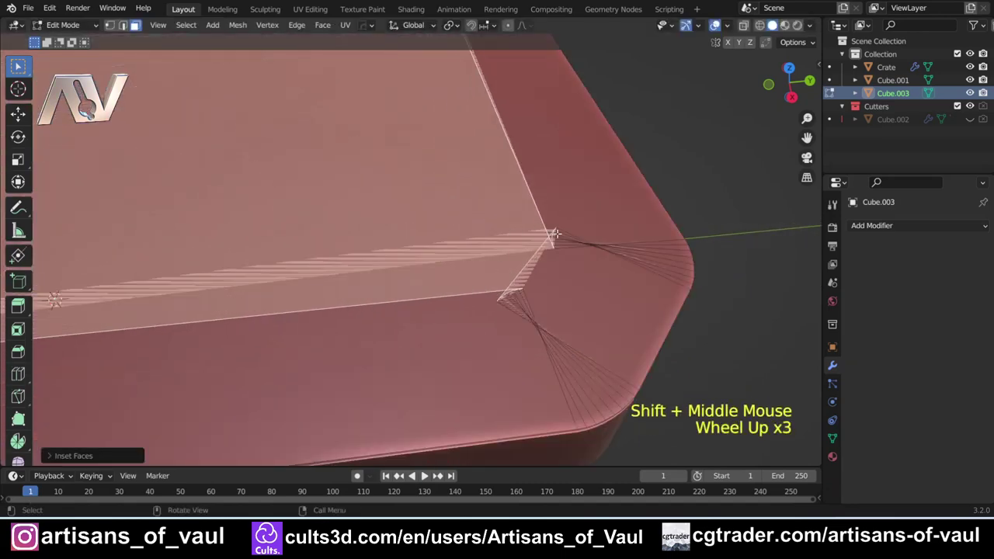
scroll(543, 244, "down", 1)
middle_click_drag(524, 257, 358, 300, "shift")
scroll(389, 301, "down", 1)
middle_click_drag(417, 302, 383, 335, "shift")
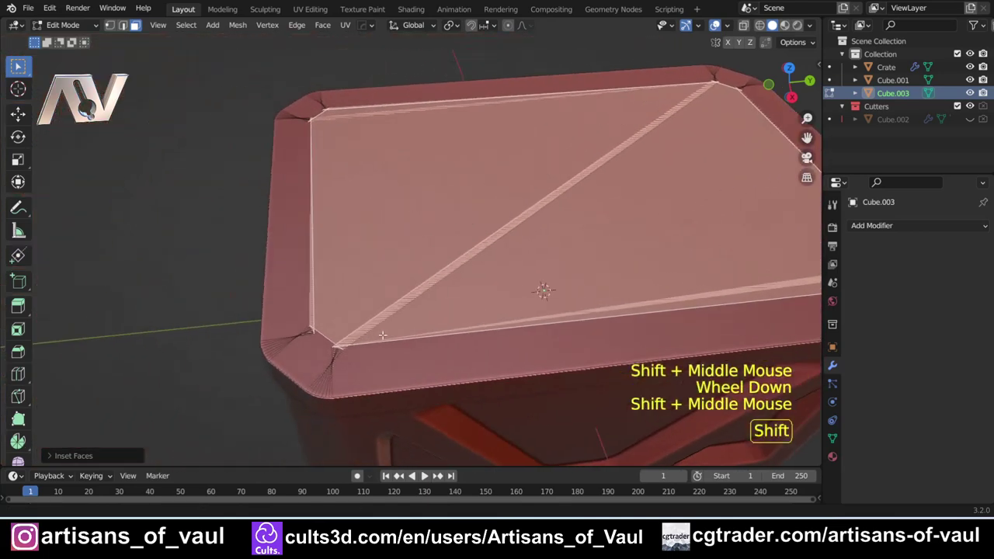
scroll(358, 342, "up", 2)
middle_click_drag(306, 371, 368, 306, "shift")
scroll(368, 306, "up", 2)
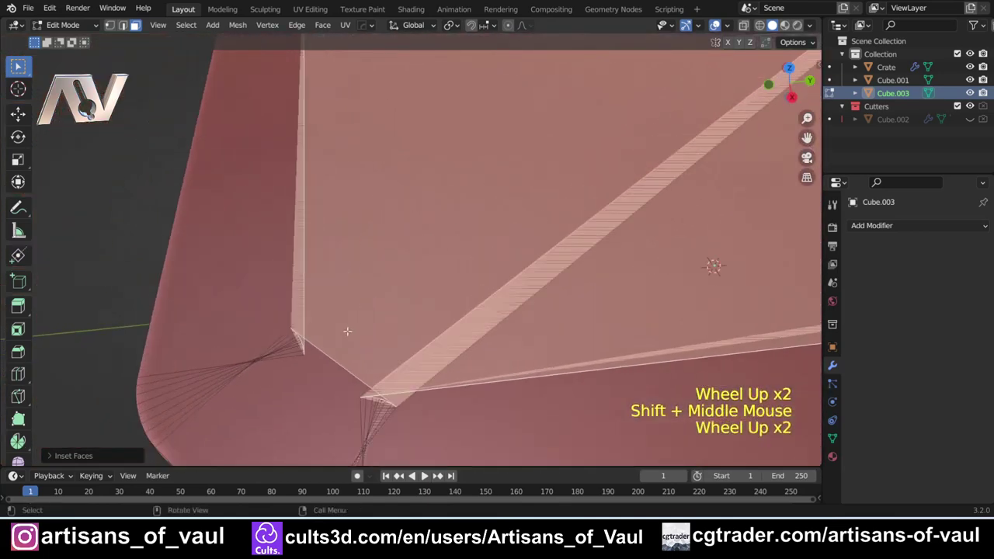
middle_click_drag(376, 397, 366, 292, "shift")
Try to repair the crossed edges at the inset's near-left corner with Unf*ck
key("Tab")
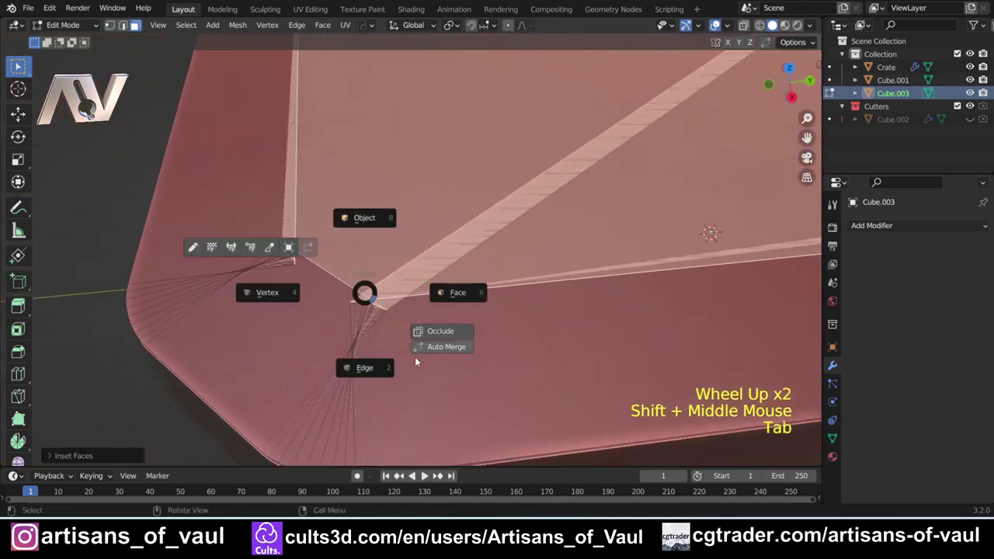
left_click(370, 373)
left_click(344, 279)
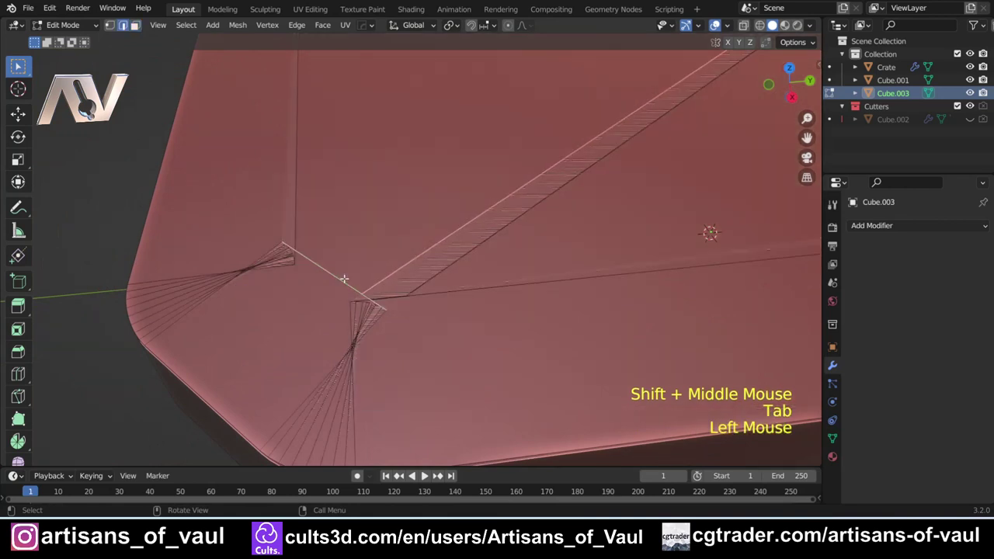
left_click(489, 286, "ctrl")
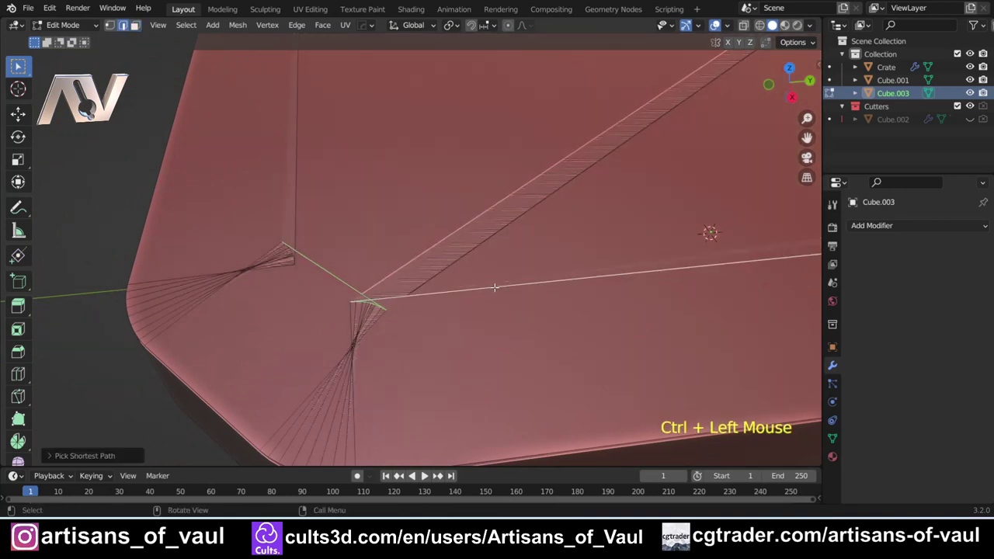
key("y")
left_click(489, 276)
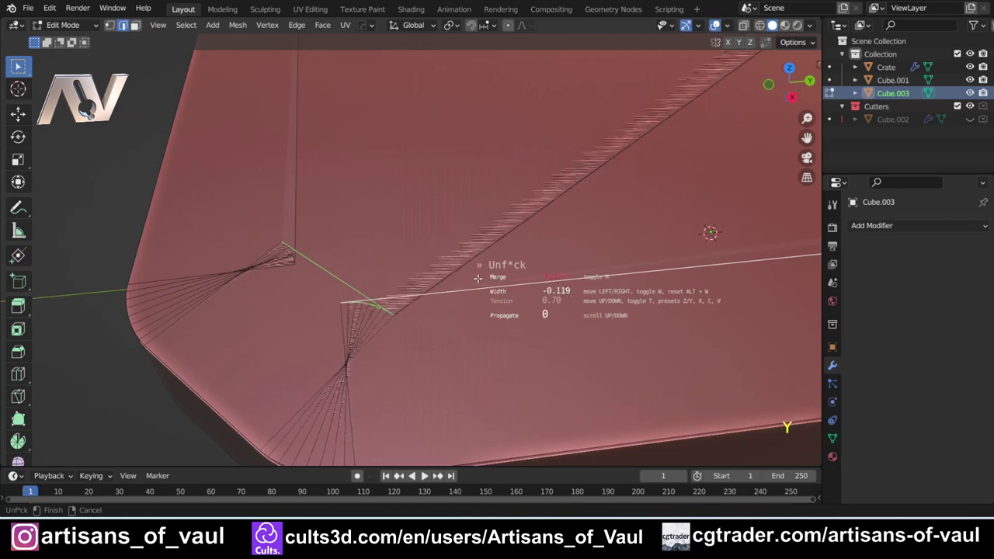
left_click(533, 286)
key("ctrl+z")
key("ctrl+z")
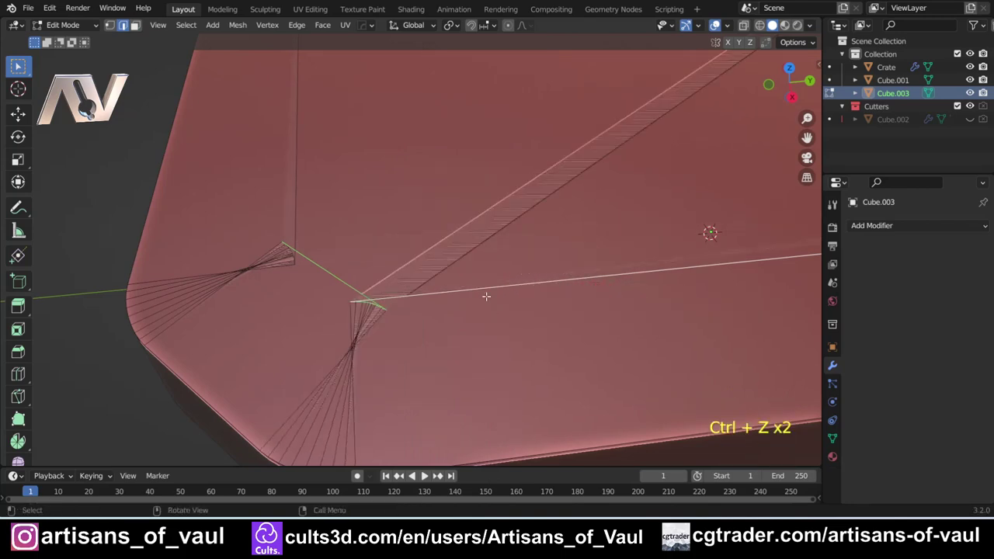
Merge each of the two vertex clusters at the inset's near-left corner into a single vertex with Smart Vert
scroll(486, 295, "down", 3)
middle_click_drag(484, 282, 332, 307, "shift")
key("Tab")
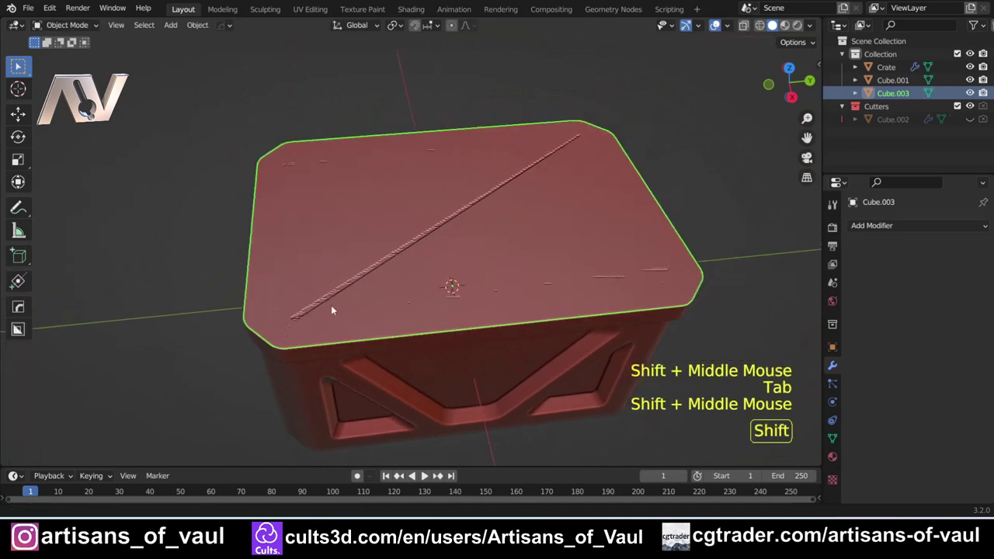
key("Tab")
scroll(450, 295, "up", 2)
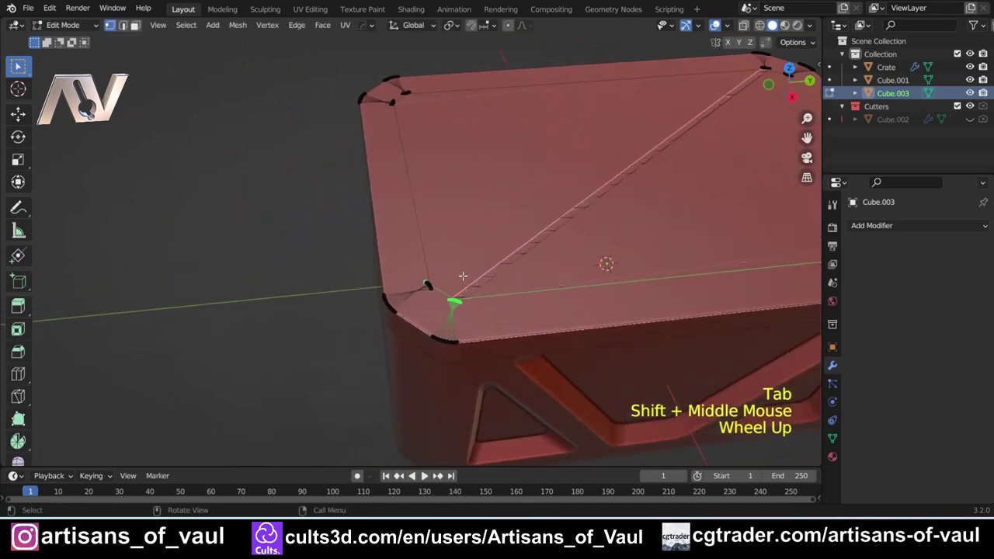
left_click(466, 325)
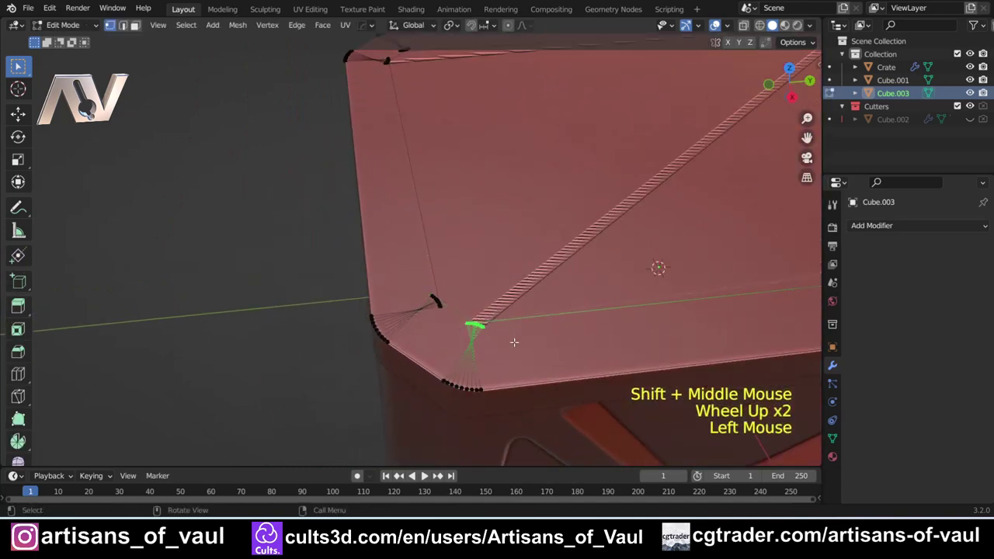
middle_click_drag(514, 342, 490, 342, "shift")
key("shift+1")
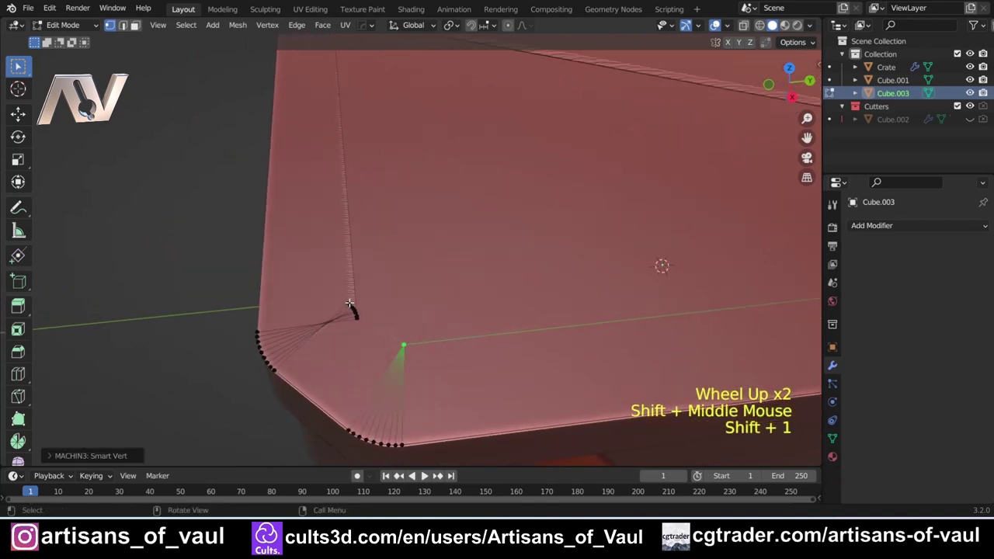
left_click_drag(332, 270, 374, 317)
key("shift+1")
Merge each vertex cluster at the inset's two far corners into a single vertex with Smart Vert
middle_click_drag(386, 149, 404, 108, "shift")
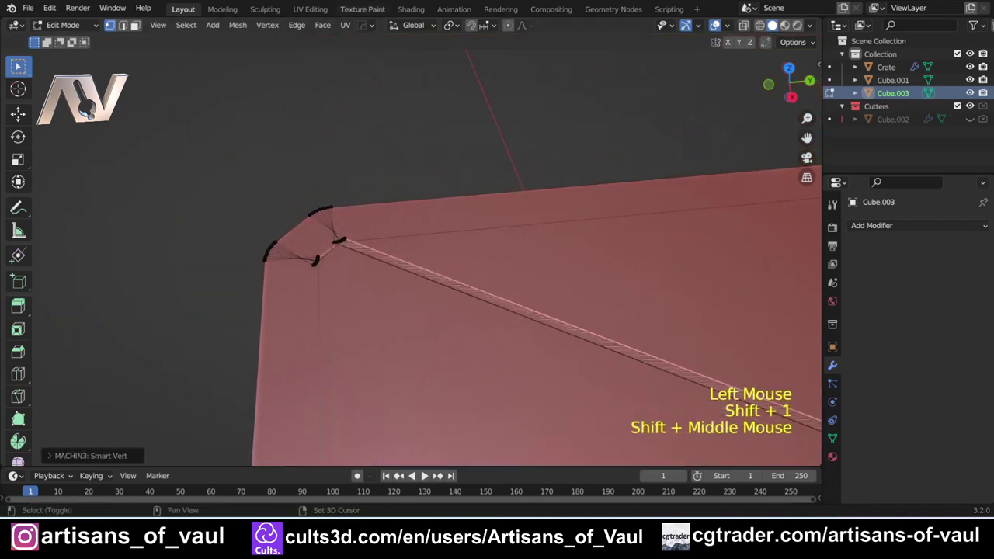
left_click_drag(305, 249, 326, 295)
left_click(342, 238)
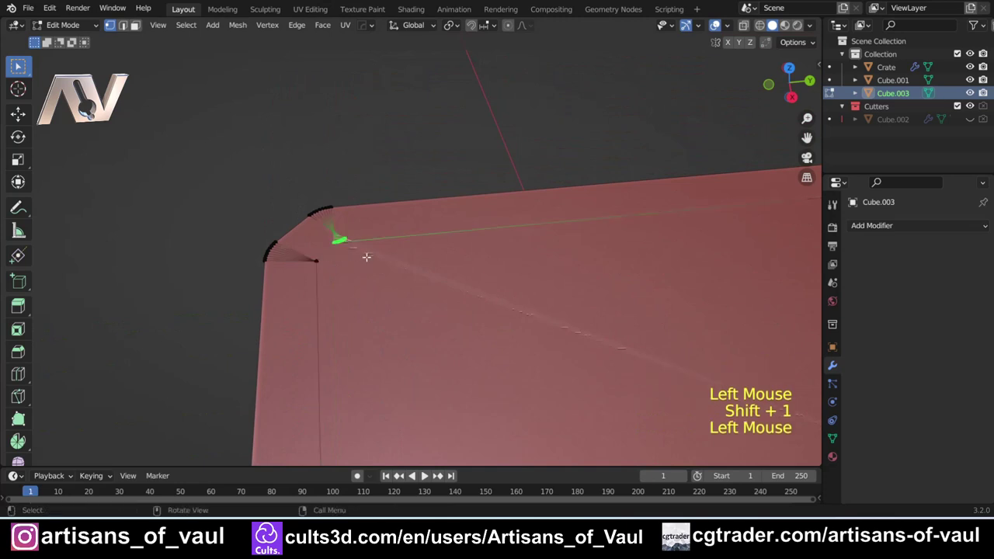
scroll(526, 366, "down", 1)
middle_click_drag(526, 366, 302, 355, "shift")
scroll(302, 355, "up", 2)
left_click(414, 178)
key("shift+1")
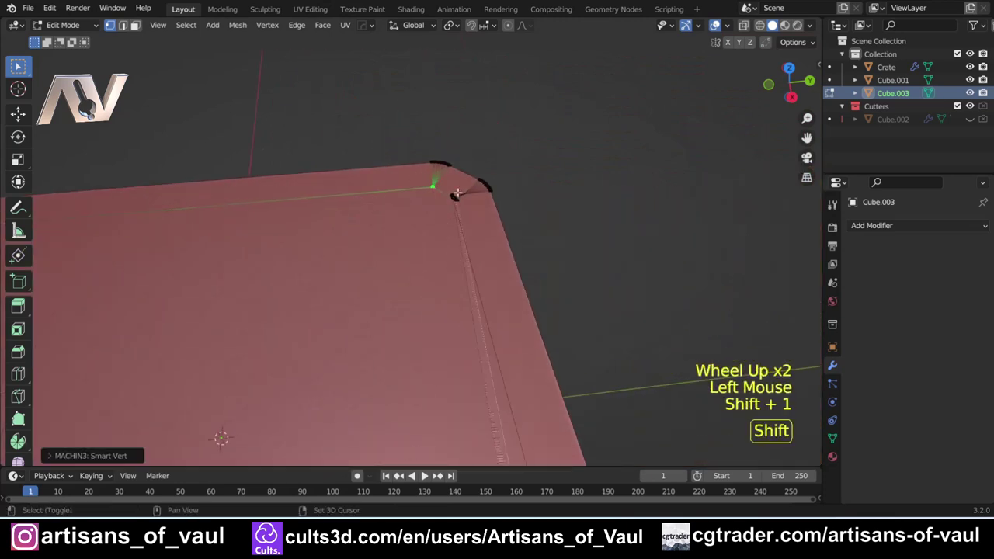
left_click(455, 198)
key("shift+1")
Merge each of the two vertex clusters at the inset's near-right corner into a single vertex with Smart Vert
middle_click_drag(477, 344, 428, 129, "shift")
double_click(432, 162)
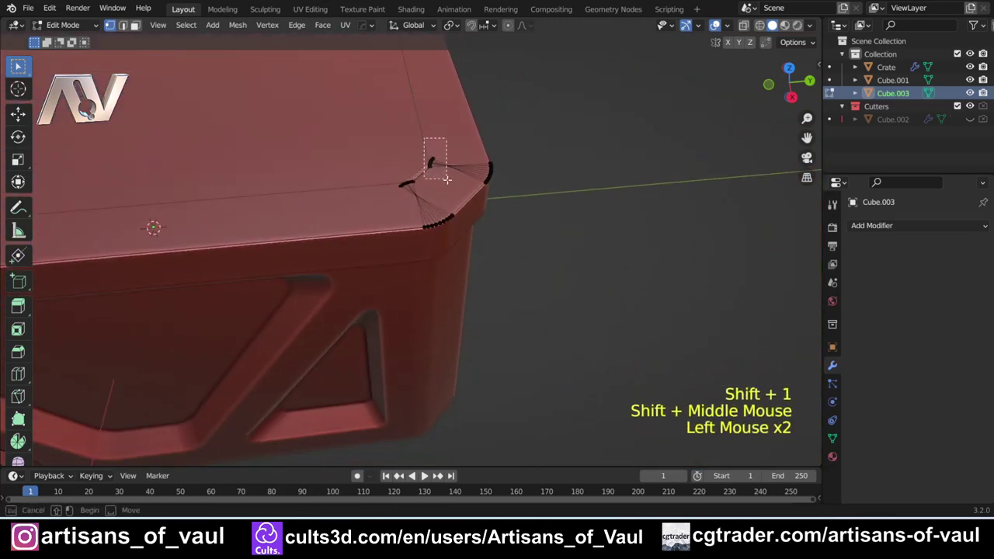
key("shift+1")
left_click(406, 185)
key("shift+1")
Delete the vertices of the outer boundary loop, keeping only the inset face
scroll(394, 203, "down", 2)
middle_click_drag(395, 203, 420, 231, "shift")
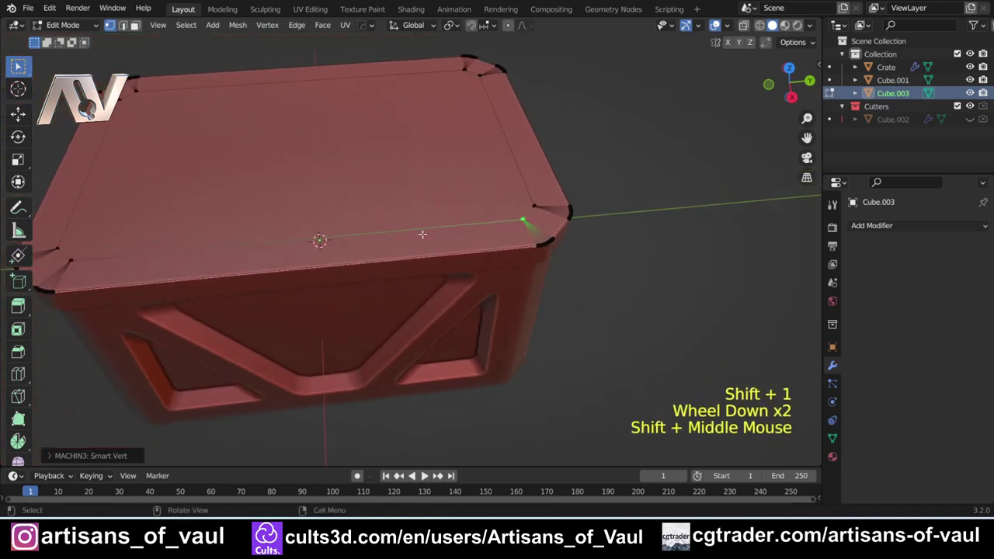
left_click(418, 228, "alt")
key("Delete")
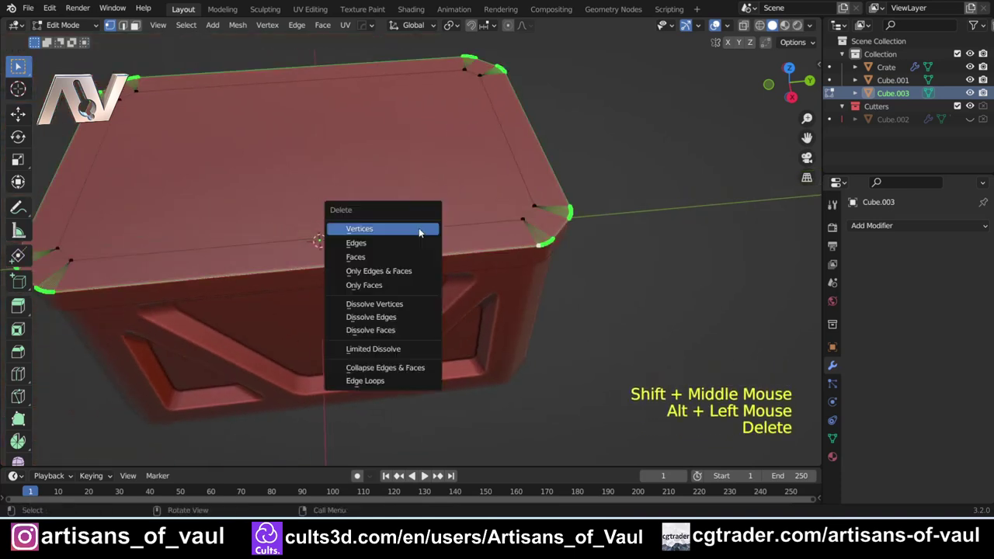
left_click(419, 229)
middle_click_drag(291, 199, 432, 249, "shift")
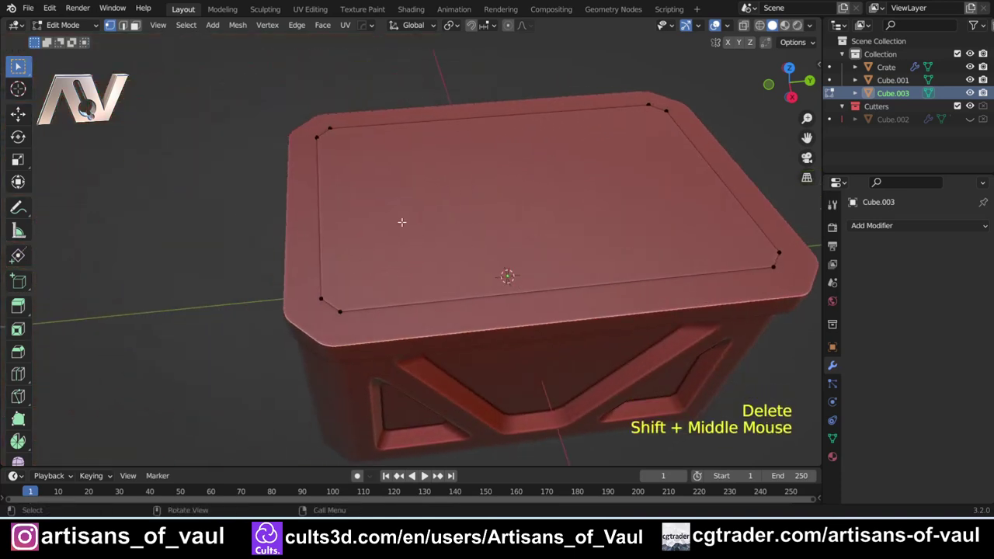
Try scaling the lid panel uniformly in Object Mode, and undo the resize
key("Tab")
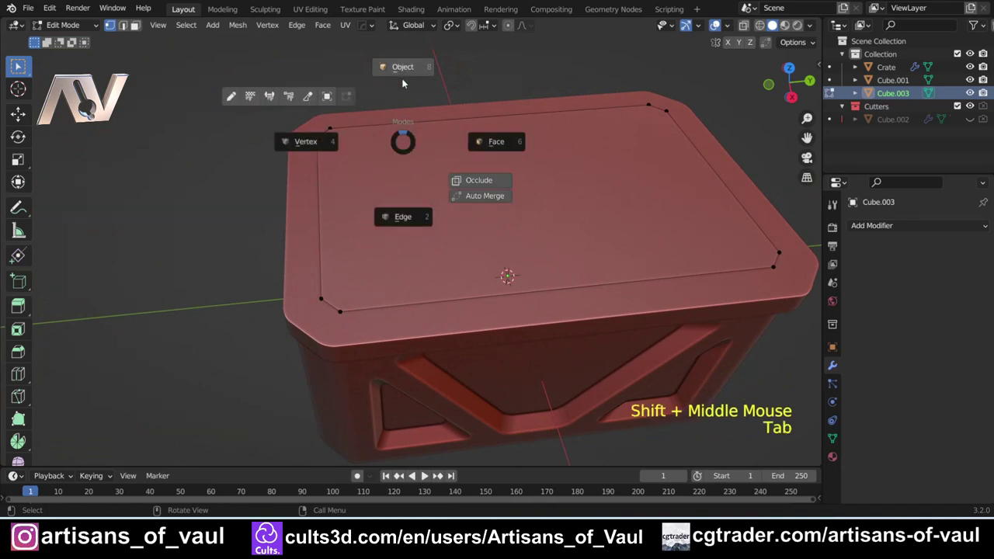
left_click(445, 217)
key("s")
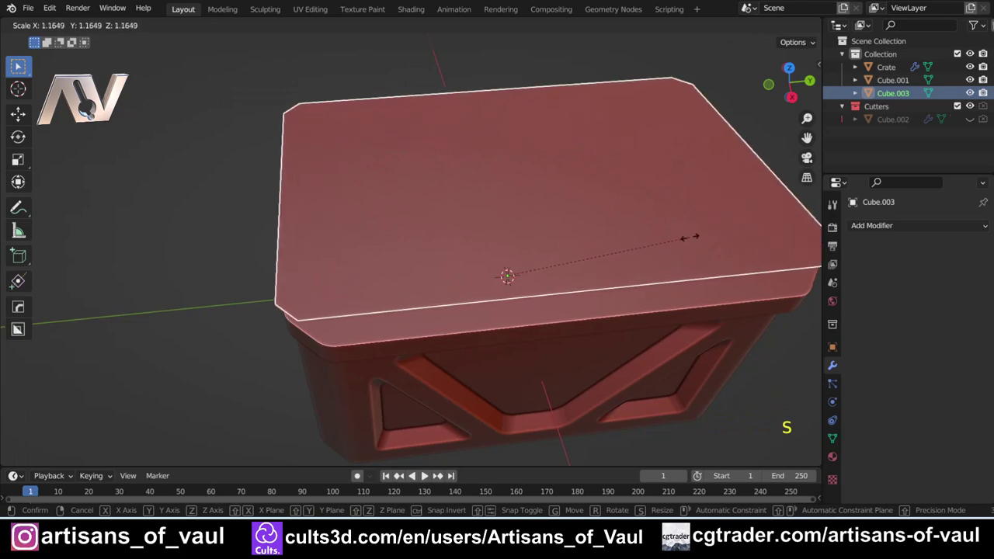
left_click(629, 244)
middle_click_drag(630, 244, 571, 248)
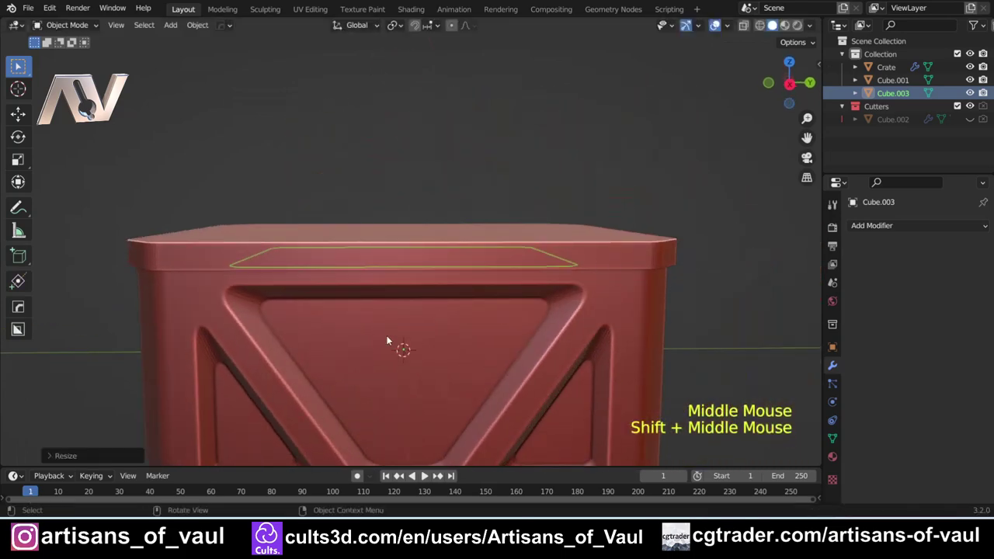
key("ctrl")
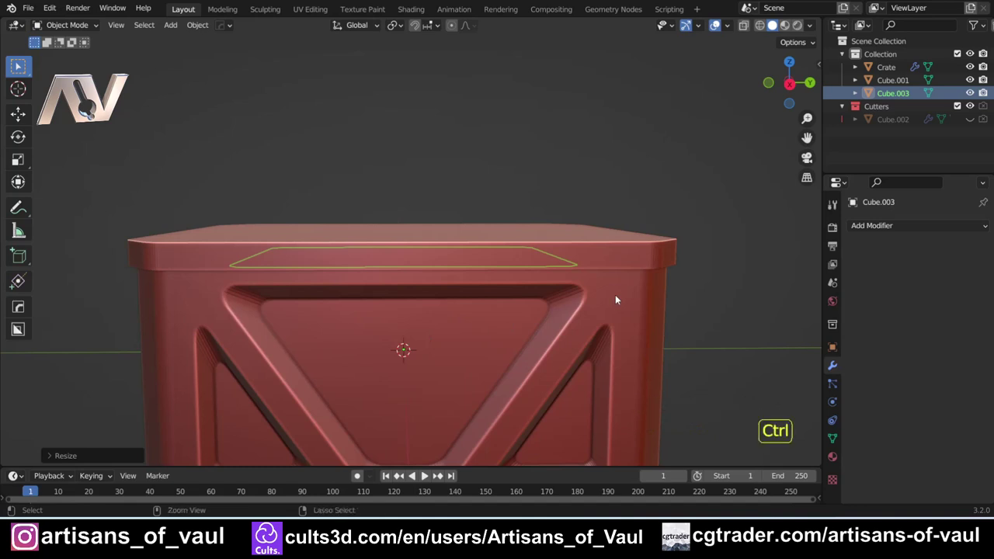
key("ctrl+z")
Set the transform pivot point to Median Point
left_click(415, 25)
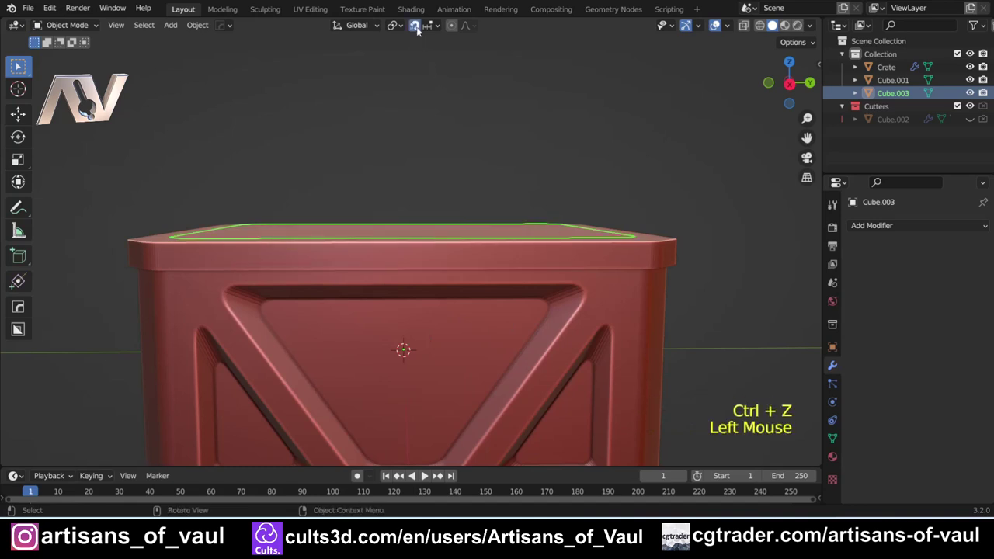
left_click(415, 27)
left_click(394, 25)
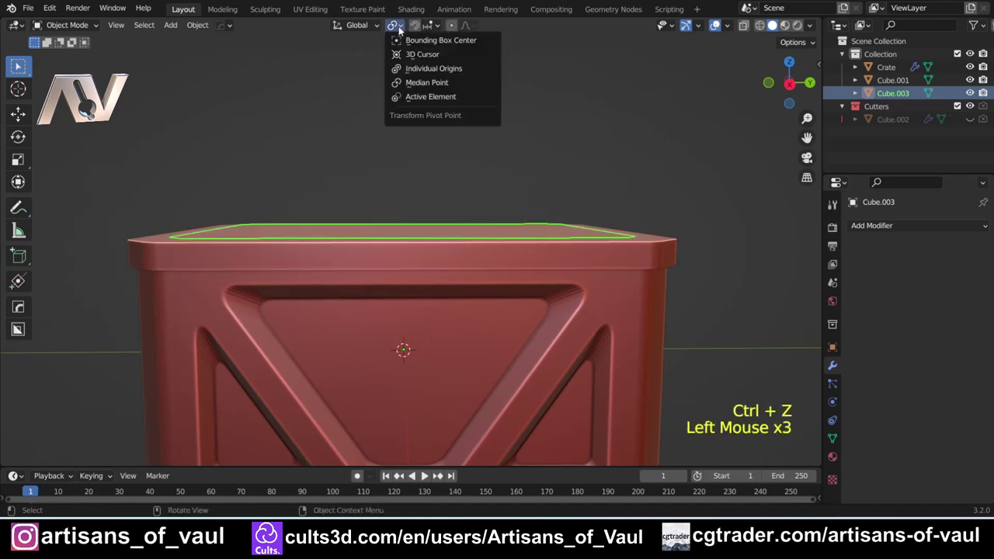
left_click(420, 82)
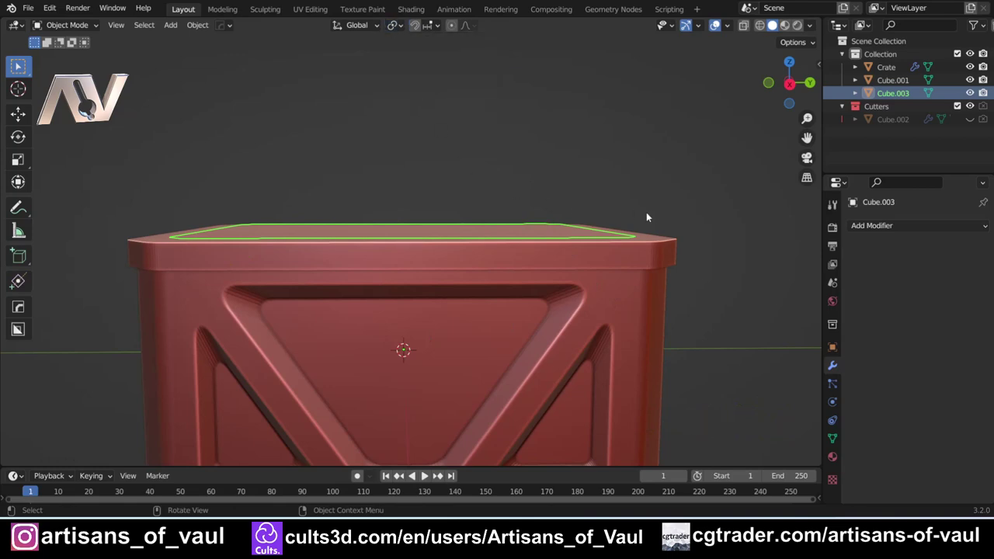
key("s")
right_click(413, 177)
Try scaling the lid panel in X and Y only, with the Z axis locked
middle_click_drag(413, 177, 392, 248)
key("Tab")
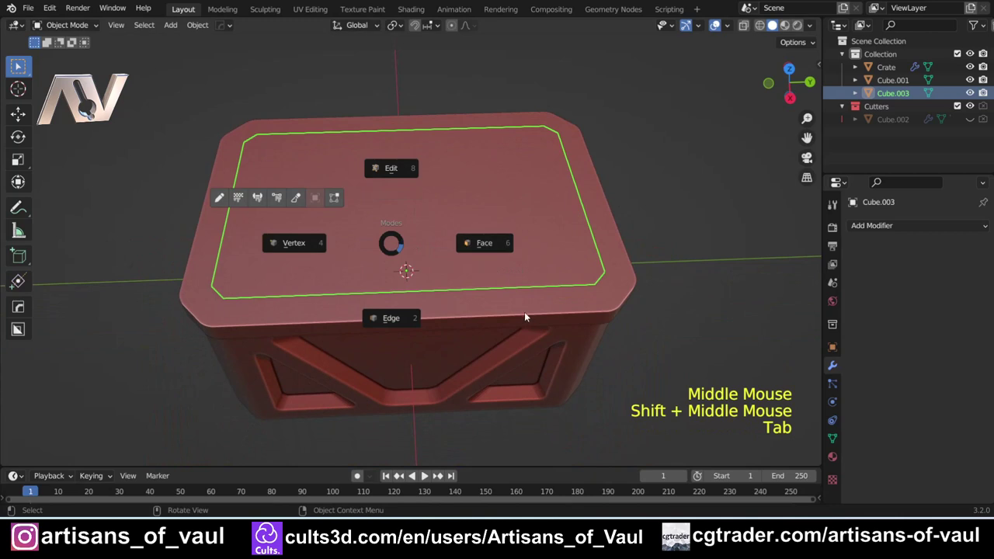
middle_click_drag(524, 317, 506, 279)
key("s")
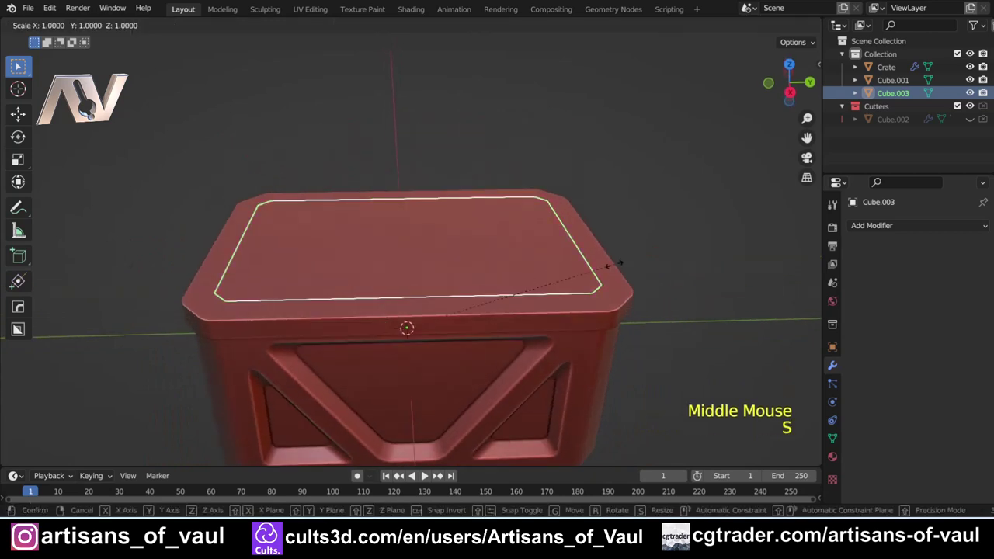
key("shift+z")
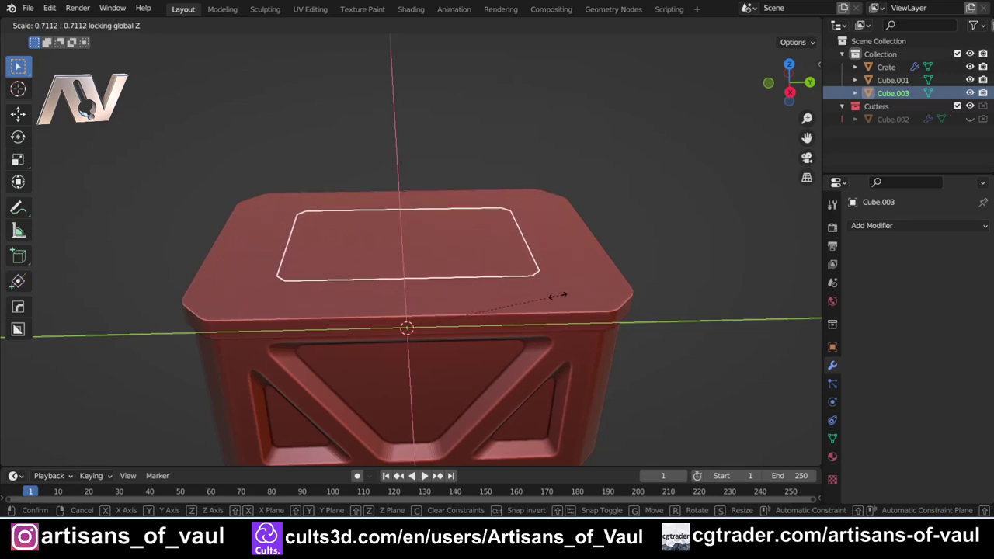
left_click(557, 295)
Merge the two vertices at the panel's near-left corner into a single vertex with Smart Vert
scroll(237, 288, "up", 2)
middle_click_drag(237, 287, 359, 303, "shift")
key("Tab")
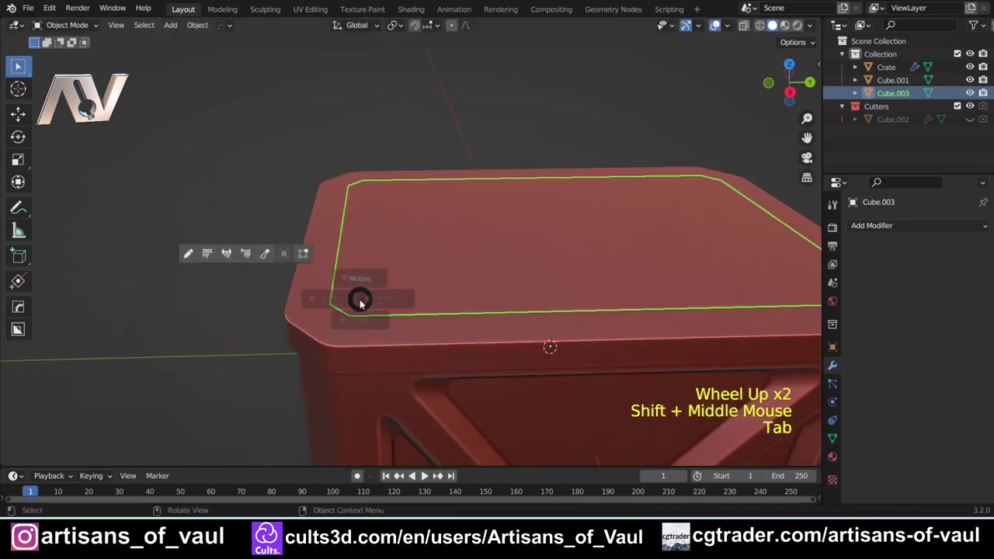
scroll(299, 311, "up", 2)
left_click(294, 328)
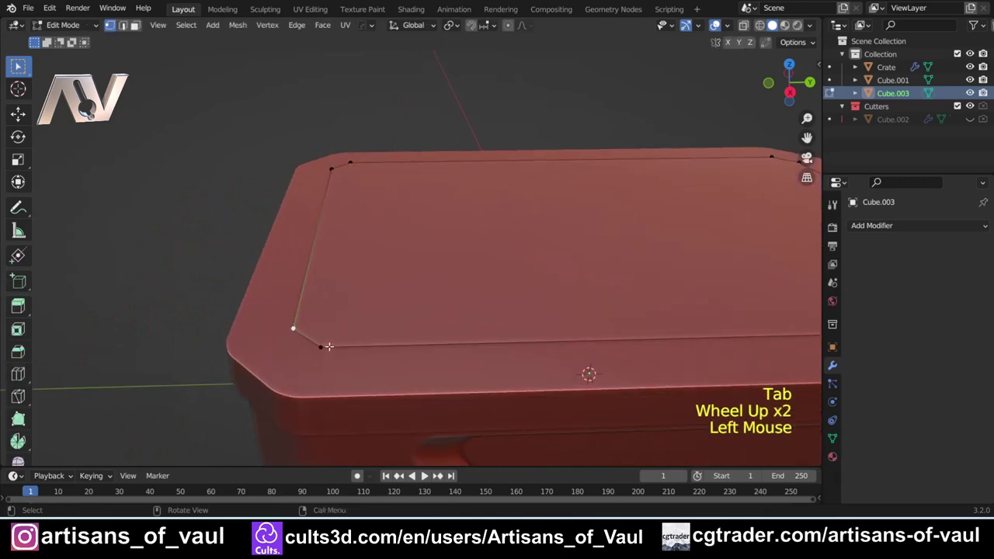
left_click(322, 347, "shift")
middle_click_drag(324, 346, 352, 374)
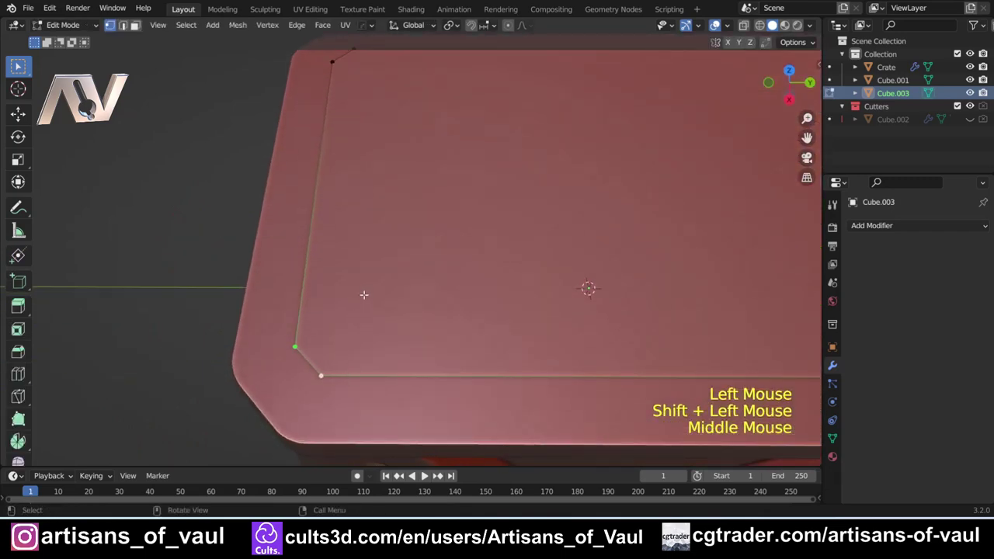
scroll(364, 294, "down", 2)
middle_click_drag(364, 295, 321, 292, "shift")
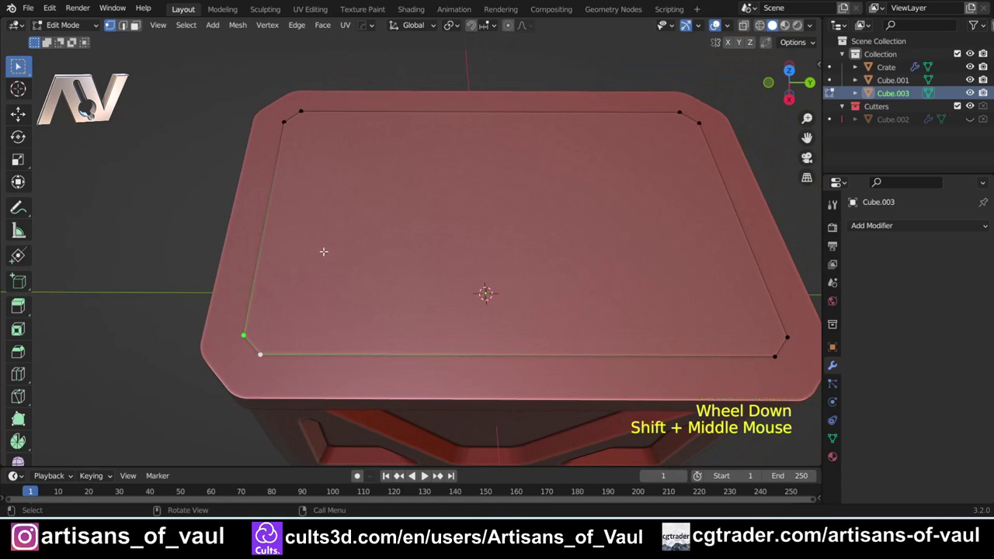
key("Tab")
middle_click_drag(430, 242, 410, 333, "shift")
scroll(381, 329, "down", 2)
scroll(284, 313, "up", 3)
key("Tab")
middle_click_drag(283, 313, 276, 308)
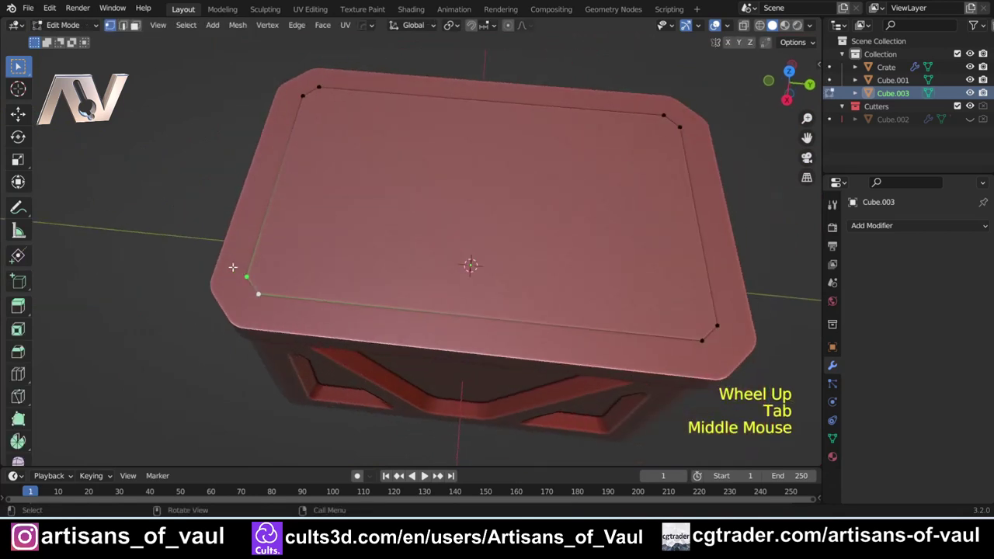
left_click(276, 309)
key("shift+1")
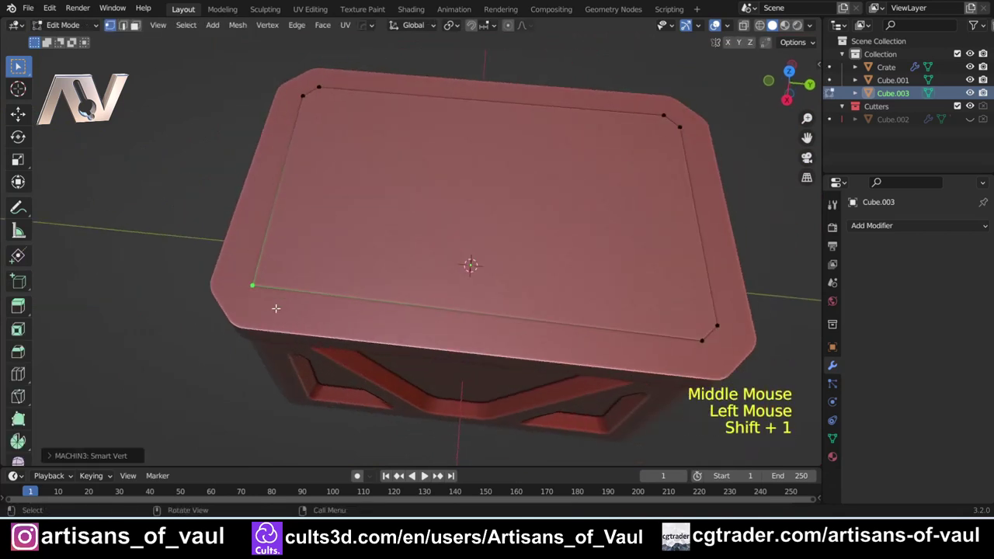
Merge the vertex pairs at the panel's other three corners with Smart Vert, and return to Object Mode
left_click(309, 92)
key("shift+1")
left_click(667, 117)
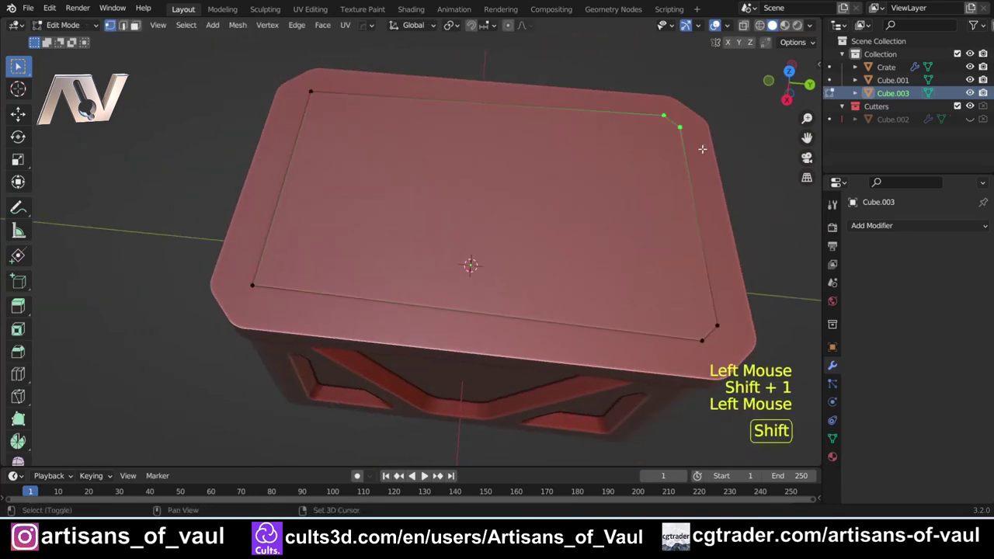
key("shift+1")
left_click(703, 339)
key("shift+1")
middle_click_drag(308, 224, 360, 259, "shift")
key("Tab")
middle_click_drag(413, 192, 375, 254, "shift")
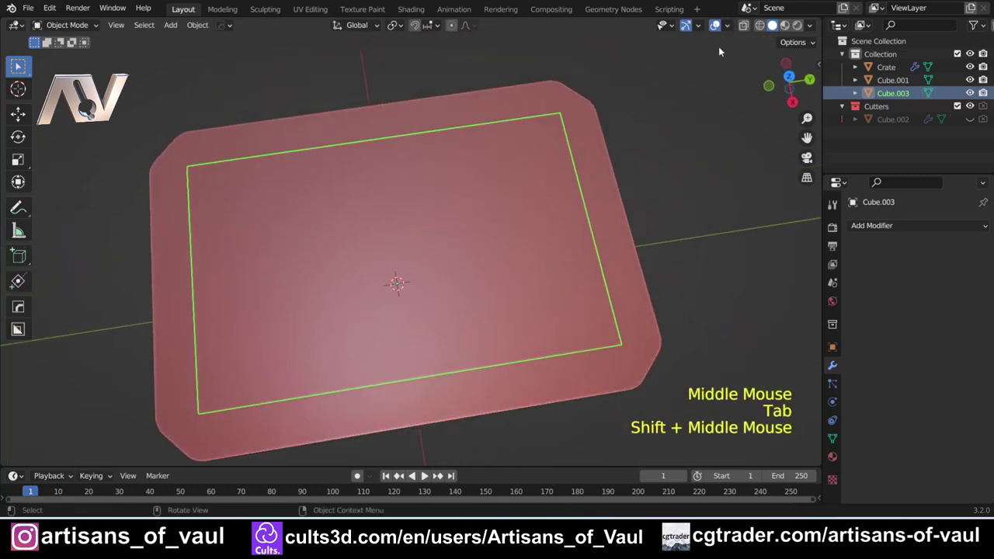
Try scaling the rectangular panel uniformly to about 0.93 in the top view
left_click(786, 74)
scroll(506, 243, "down", 2)
scroll(506, 243, "up", 1)
middle_click_drag(513, 233, 489, 275, "shift")
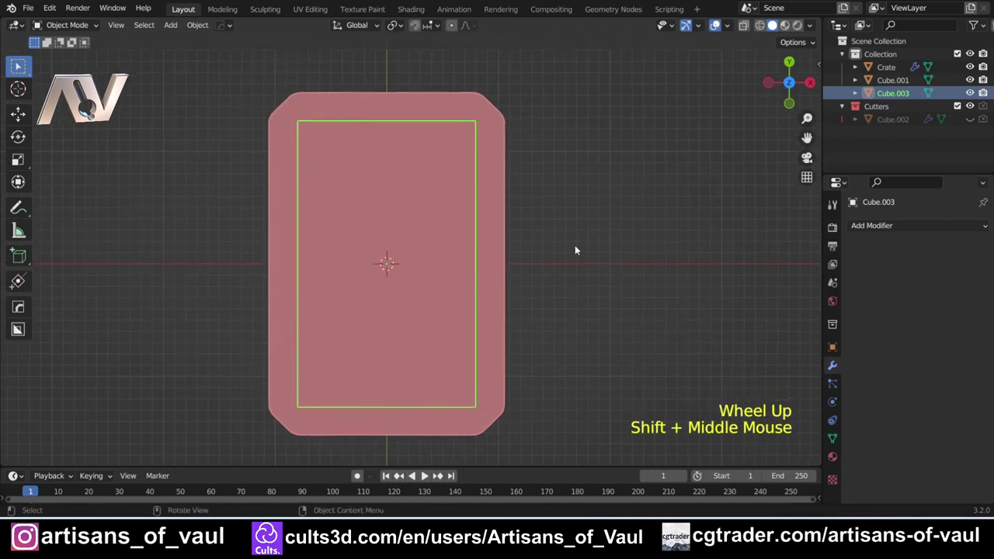
key("s")
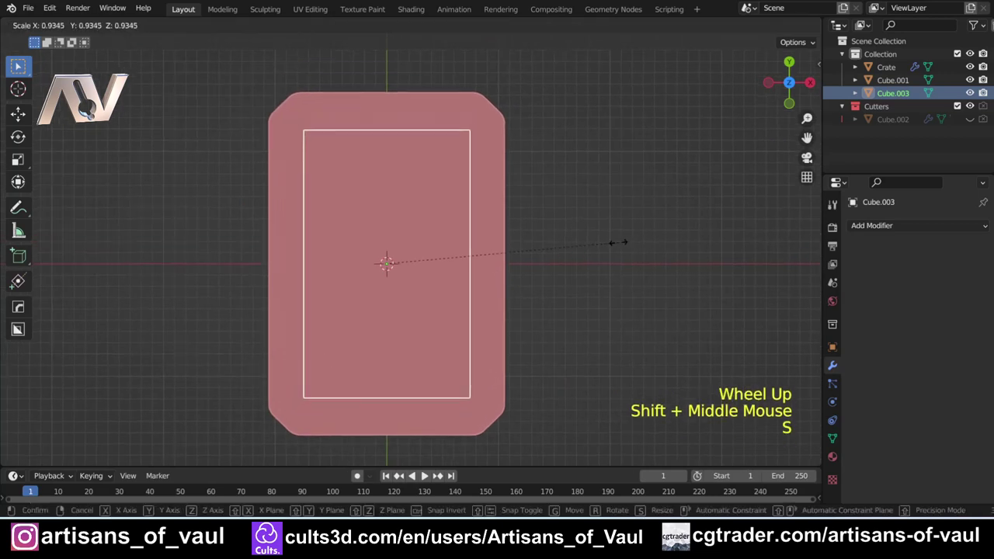
left_click(618, 243)
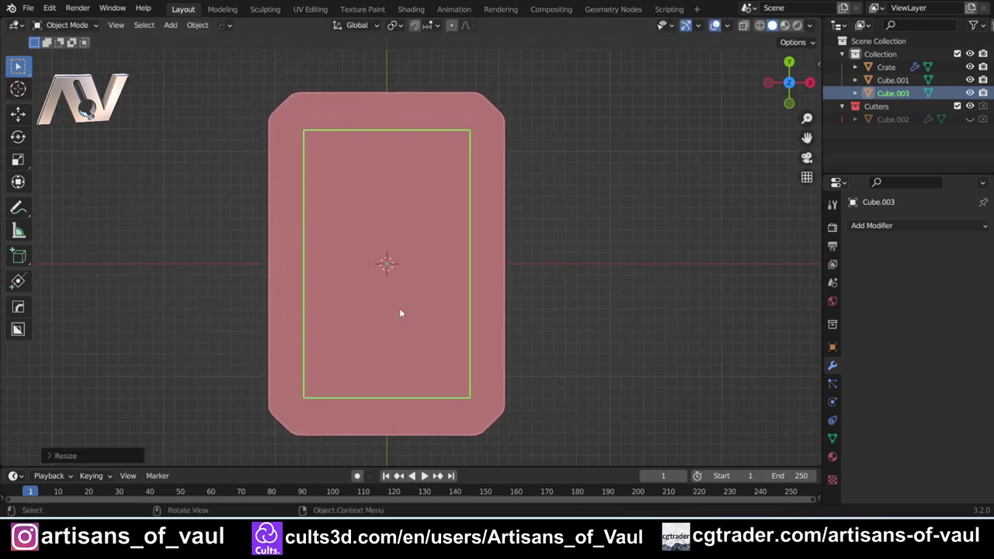
Inspect the panel's face from the side in Edit Mode, and undo the uniform resize
middle_click_drag(392, 365, 493, 233)
scroll(493, 233, "up", 2)
key("Tab")
left_click(618, 233)
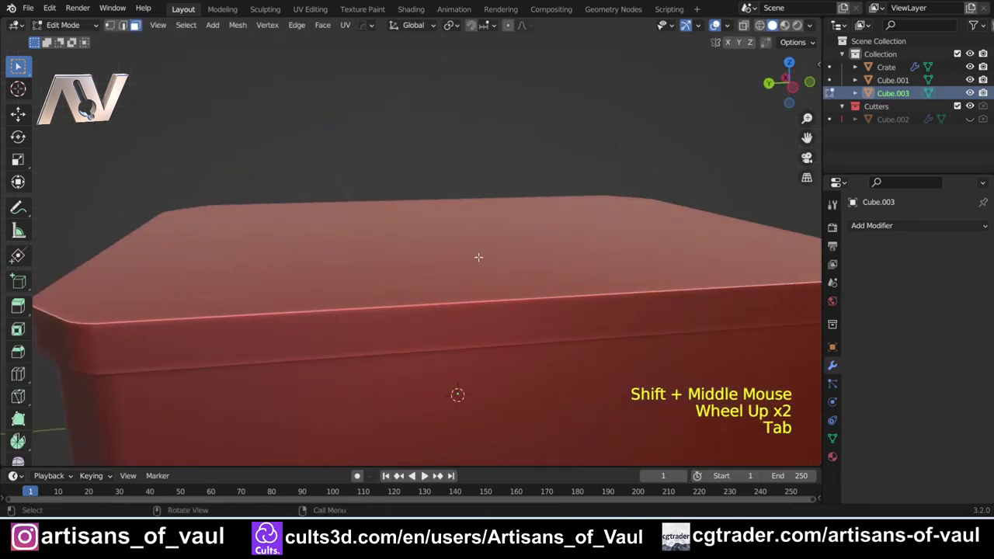
key("ctrl+z")
key("ctrl+z")
key("ctrl+z")
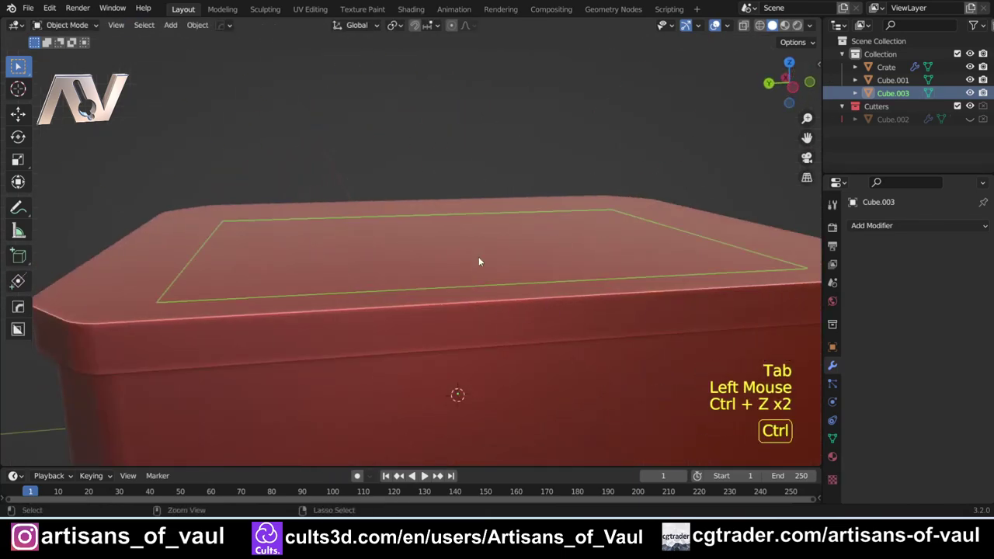
Scale the rectangular panel down slightly in X and Y from the top view, with the Z axis locked
scroll(248, 306, "down", 3)
scroll(291, 260, "up", 2)
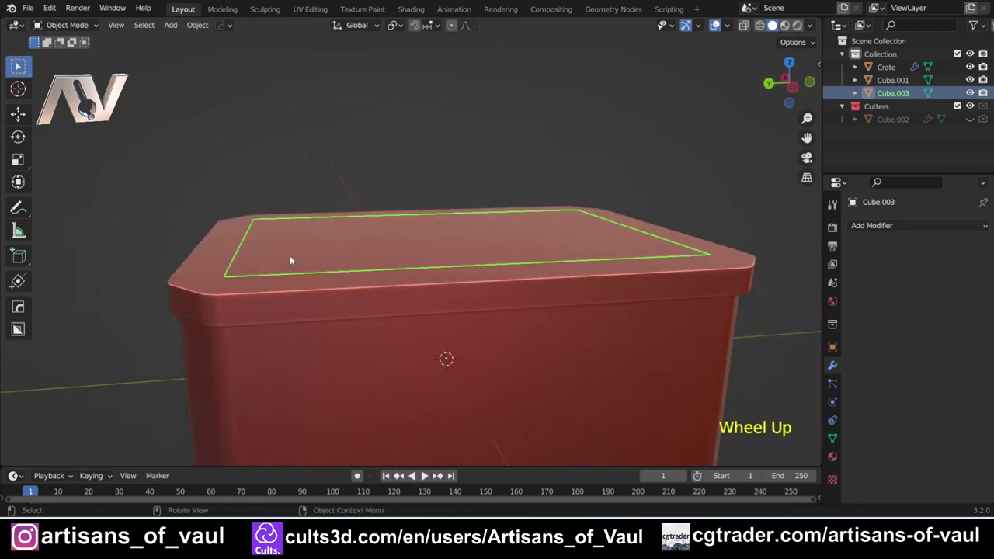
left_click(789, 62)
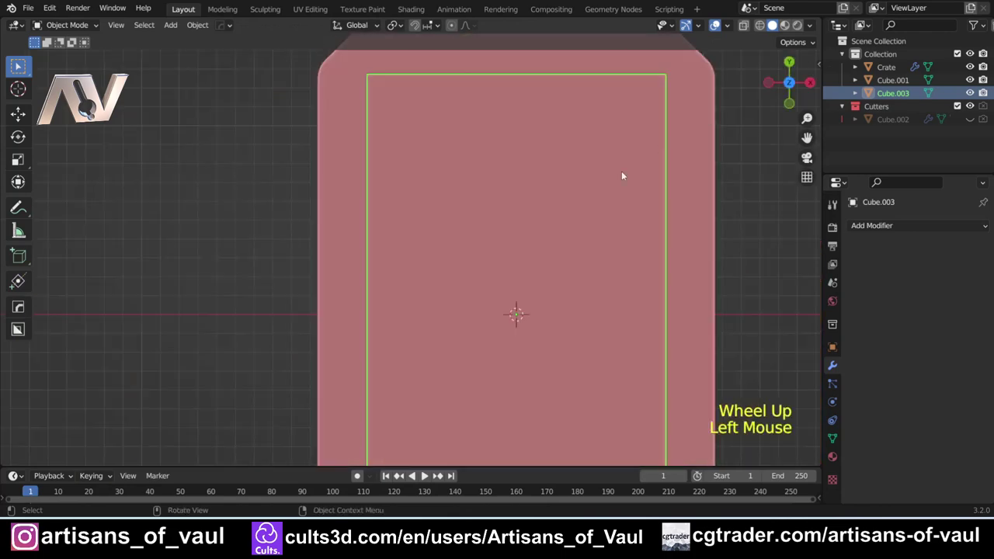
key("shift")
middle_click_drag(675, 269, 554, 293, "shift")
key("s")
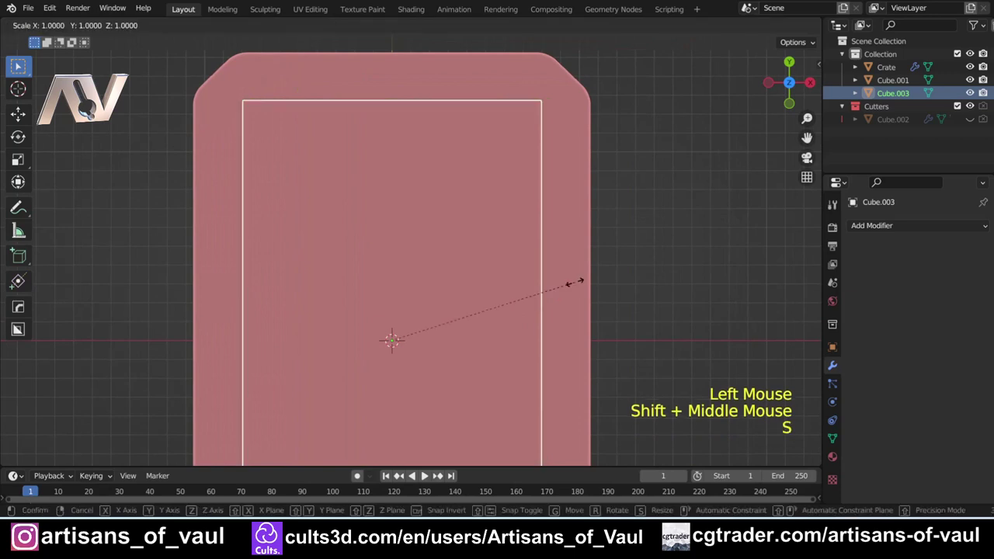
key("shift")
key("shift+z")
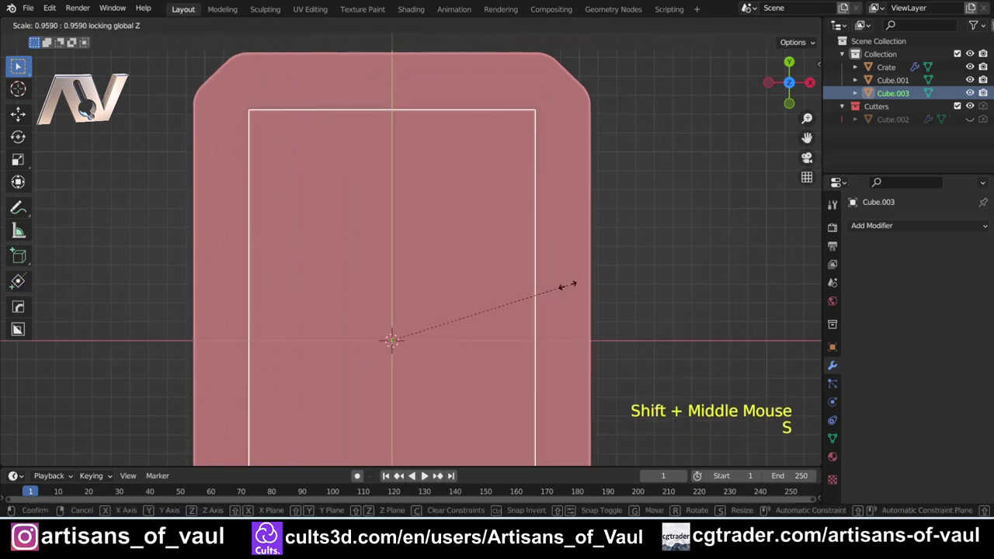
left_click(563, 287)
Extrude the panel's face by -1 along its normal in face select mode
scroll(561, 288, "down", 3)
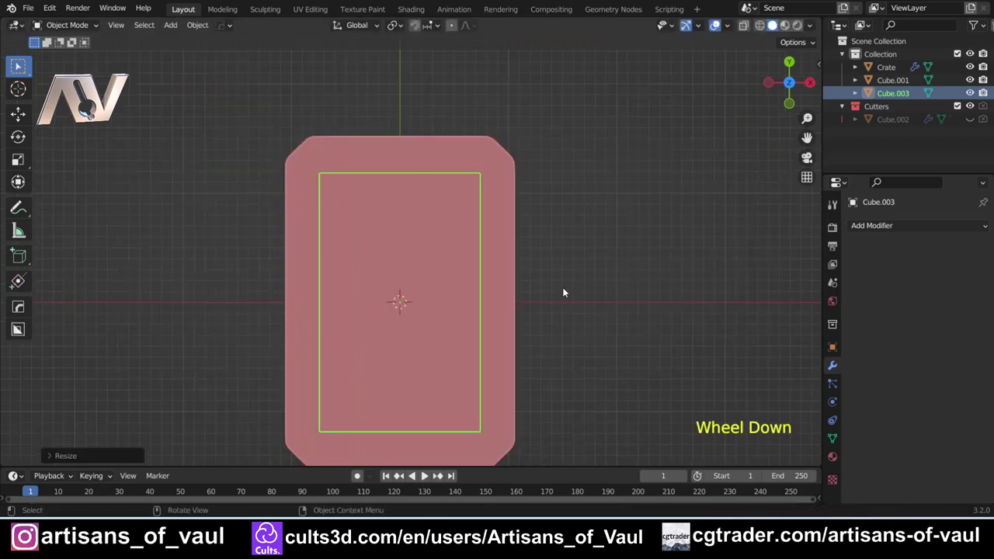
middle_click_drag(561, 288, 459, 261, "shift")
key("Tab")
left_click(548, 276)
left_click(410, 249)
scroll(410, 248, "up", 3)
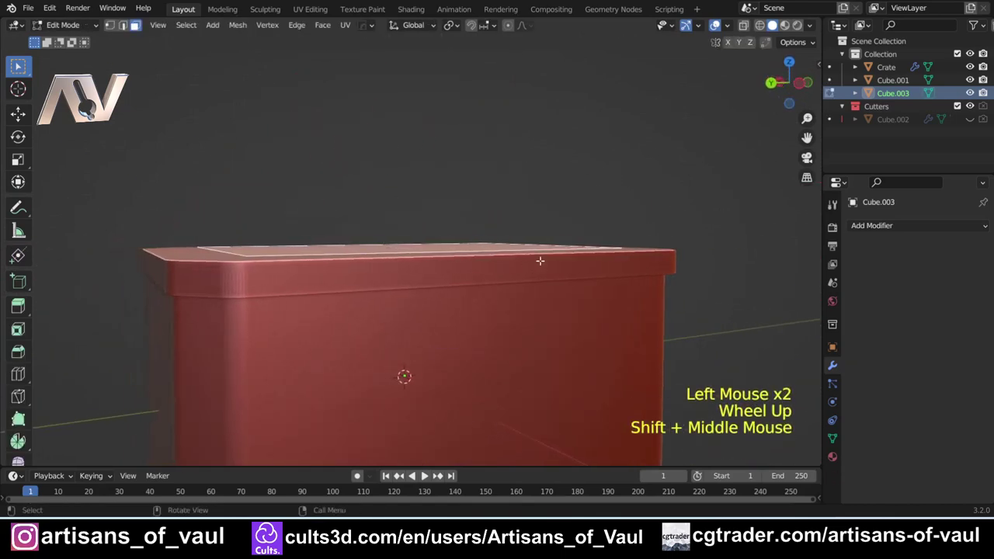
key("e")
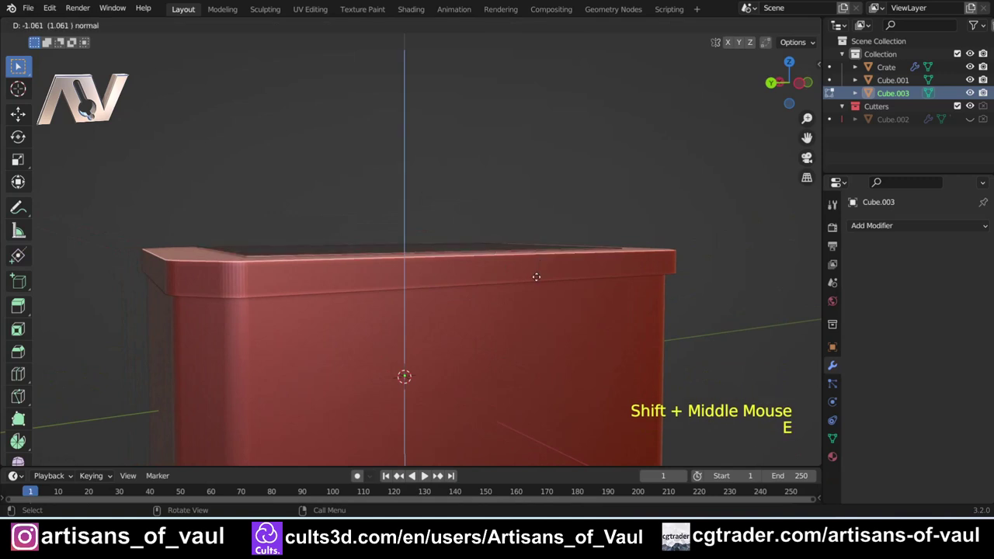
type("1")
key("minus")
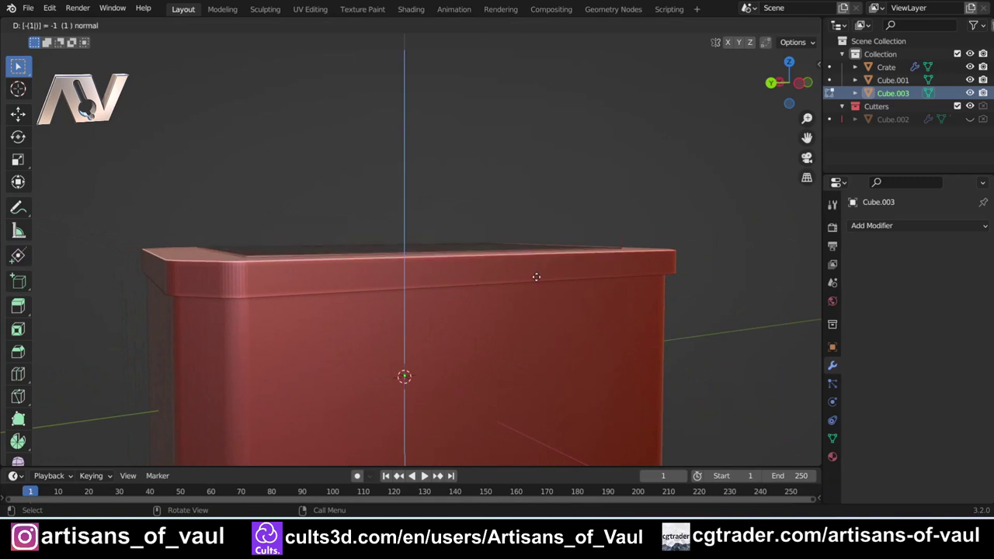
key("Return")
Recalculate the normals of the whole extruded panel to face outward, and return to Object Mode
middle_click_drag(342, 251, 311, 271)
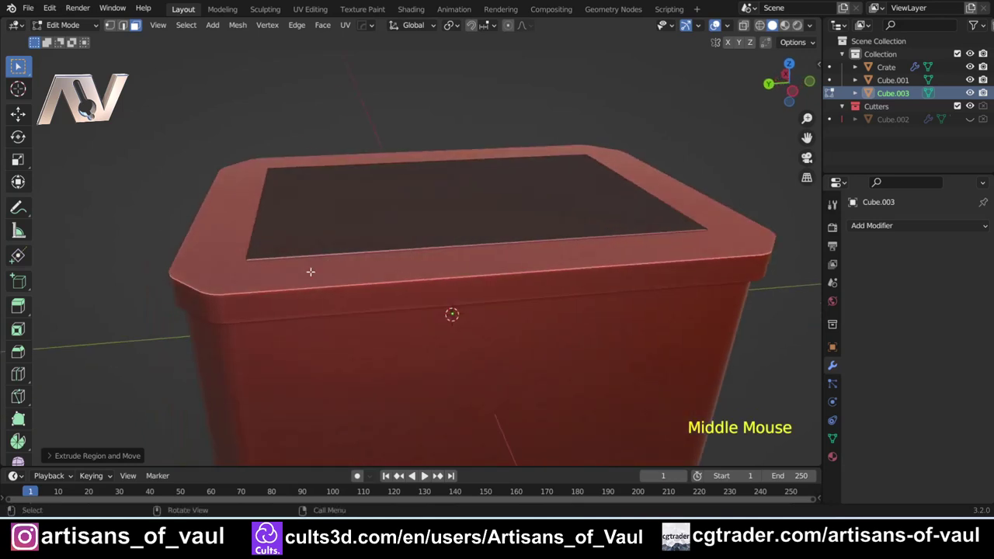
key("Tab")
key("Tab")
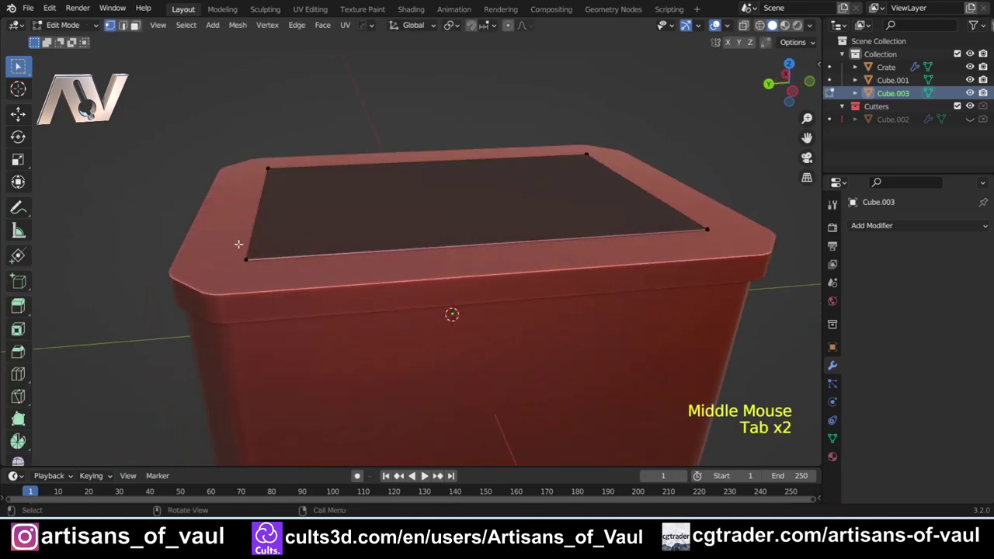
key("a")
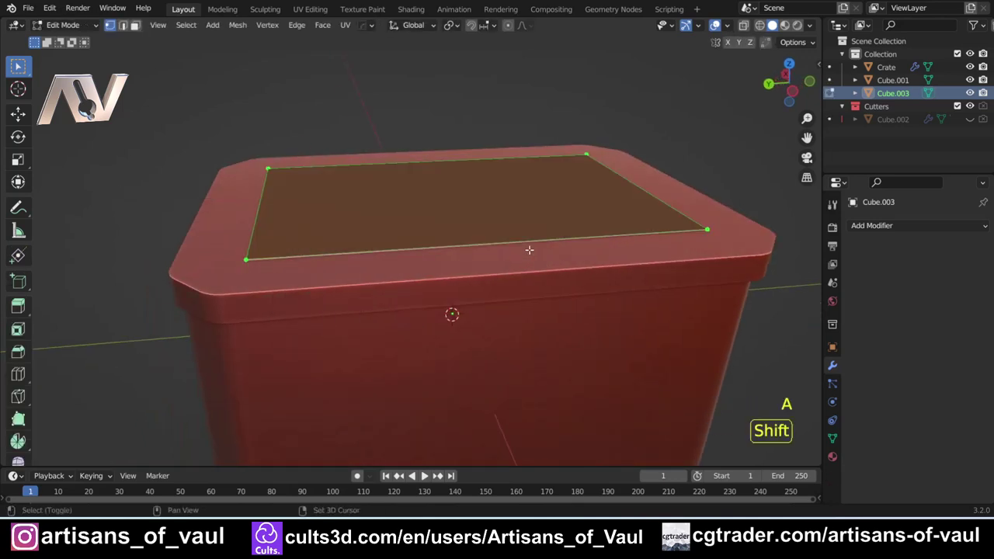
key("shift+n")
key("Tab")
scroll(321, 192, "down", 2)
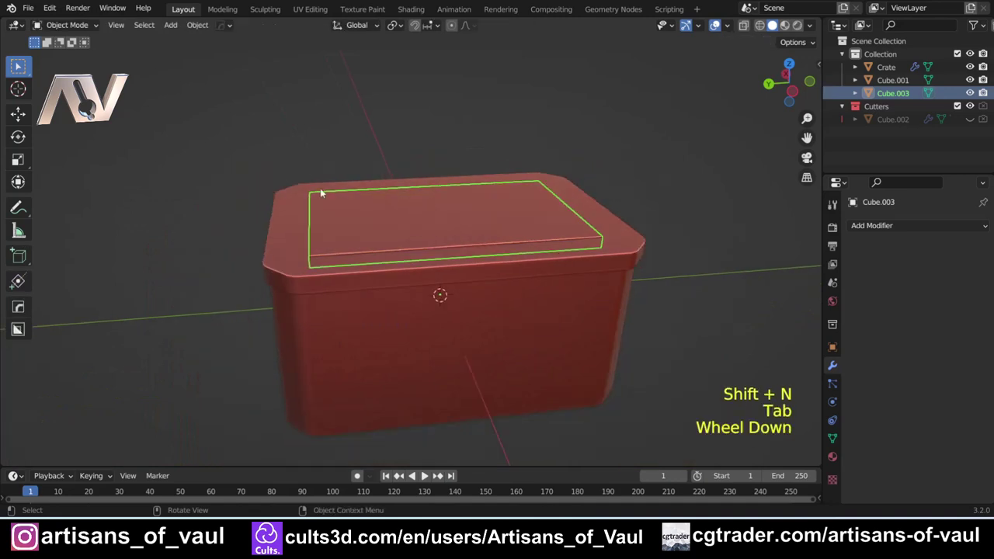
Cut the rectangular panel into the crate lid with a non-destructive Boolean Difference
left_click(275, 222, "shift")
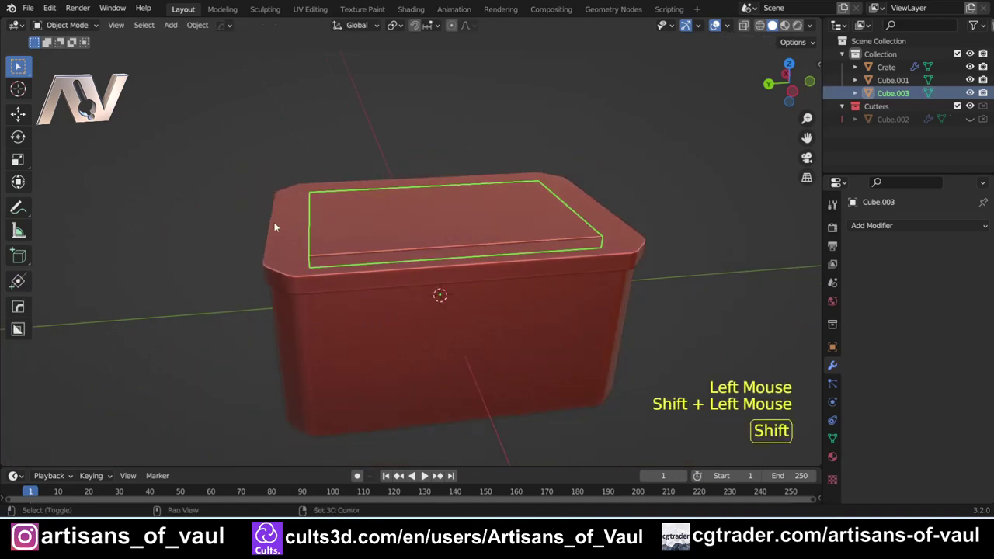
key("ctrl+KP_Subtract")
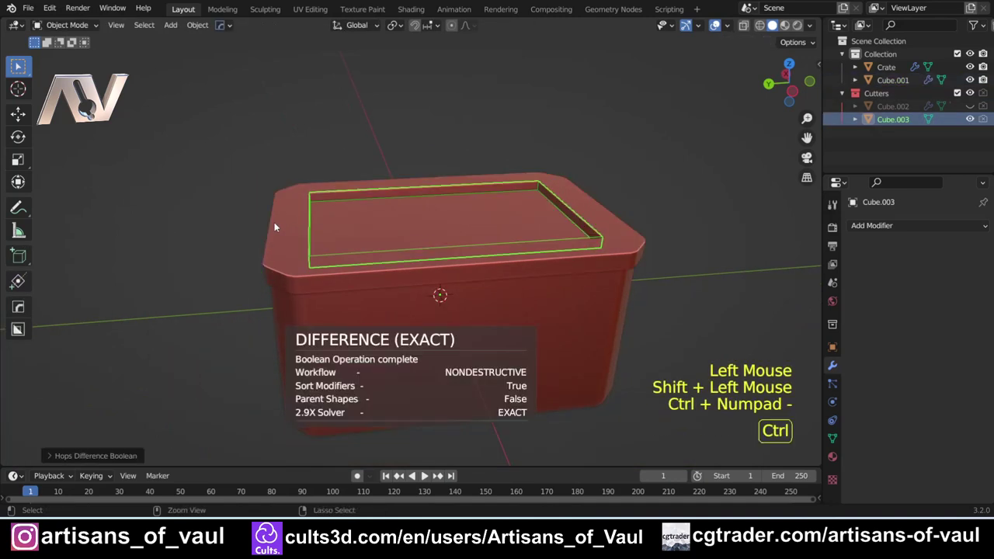
scroll(411, 191, "up", 3)
middle_click_drag(411, 192, 385, 233)
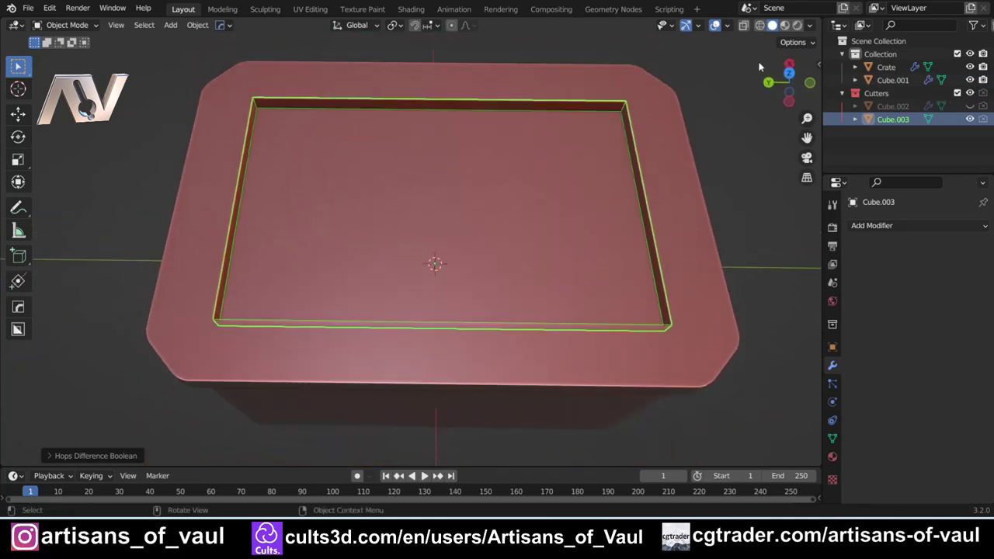
Activate BoxCutter for the panel cutter and set its cutting shape to Box
left_click(789, 73)
scroll(513, 260, "down", 3)
middle_click_drag(513, 259, 386, 208, "shift")
scroll(409, 170, "up", 1)
key("alt+w")
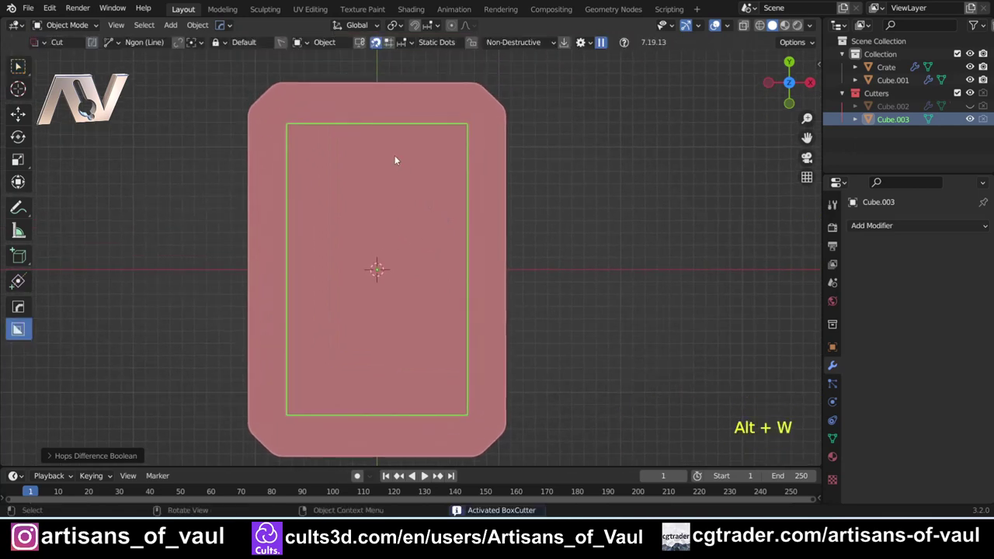
key("d")
left_click(378, 98)
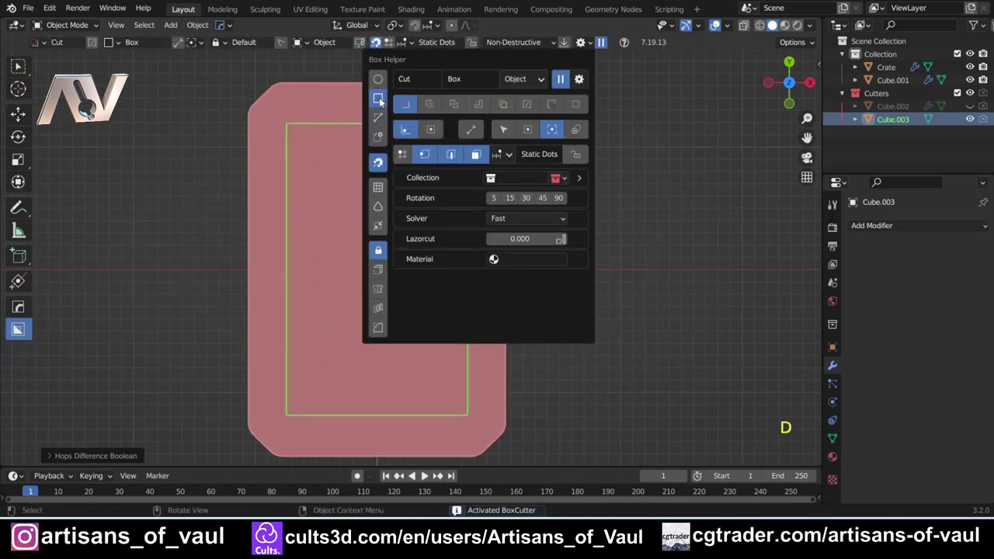
Set the BoxCutter box to draw from its centre and bring up the snapping dots on the panel
middle_click_drag(360, 112, 356, 124)
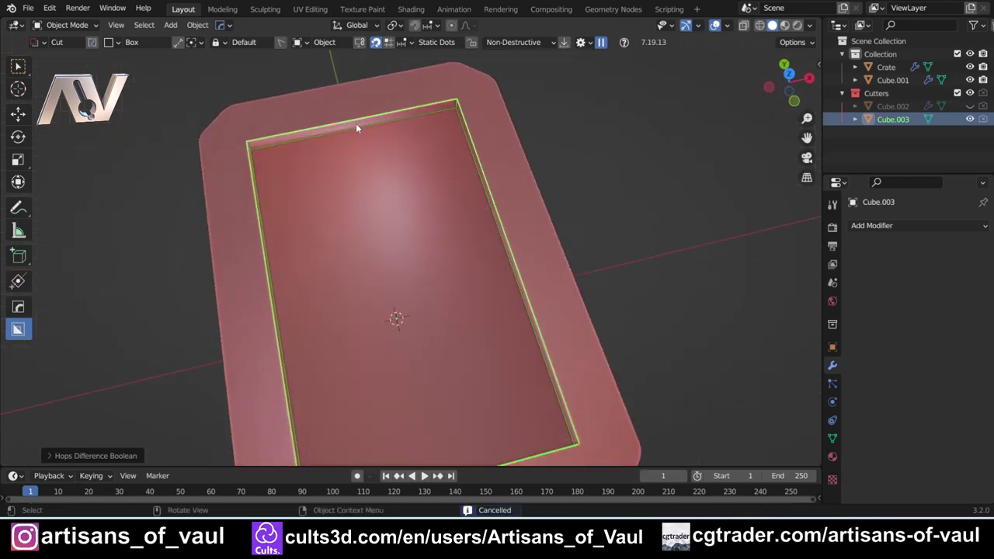
key("ctrl")
left_click_drag(355, 123, 403, 185, "ctrl")
key("d")
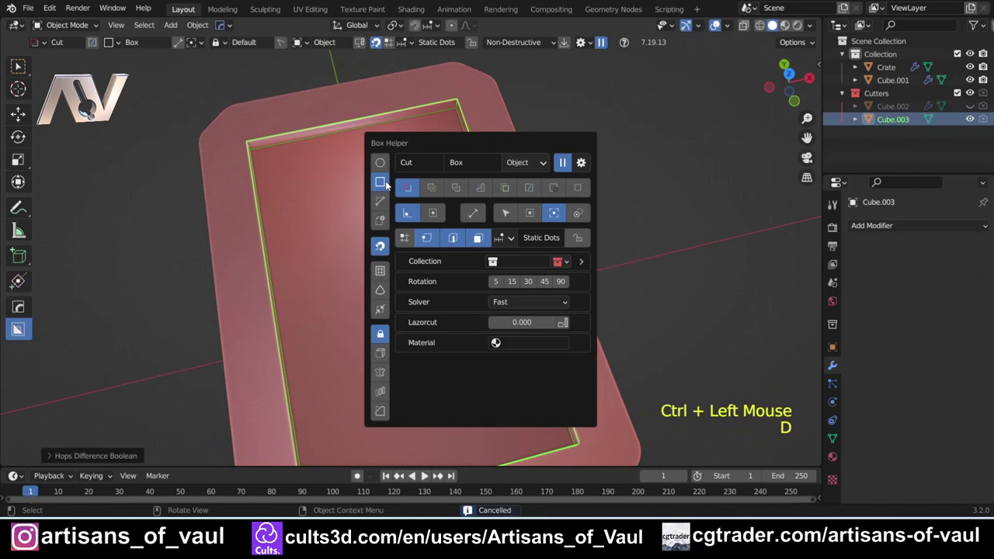
left_click(435, 216)
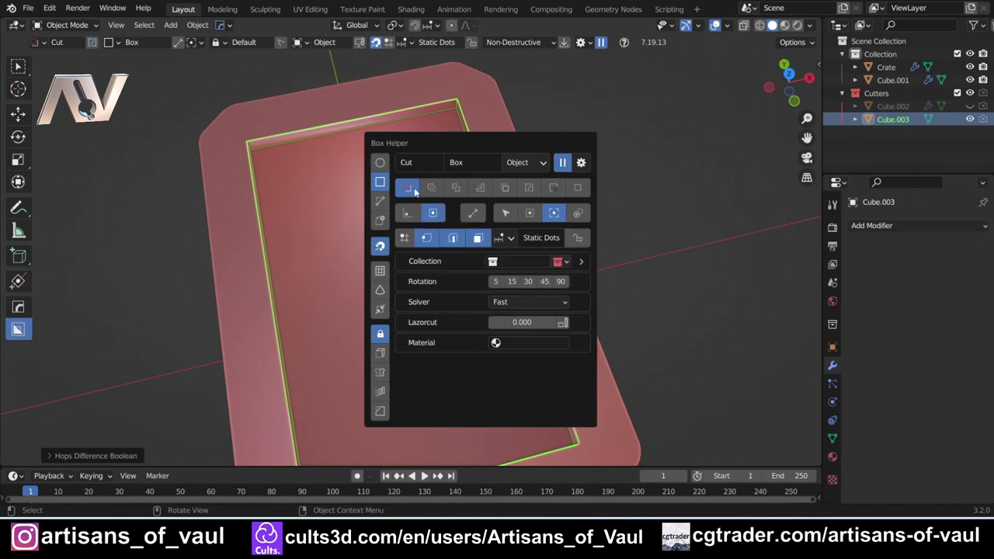
key("ctrl")
key("d")
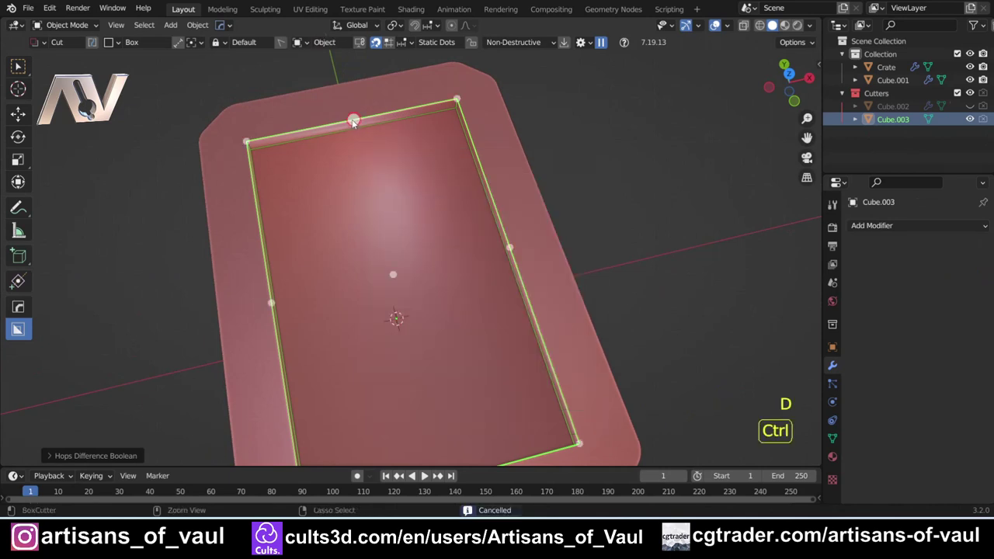
Cut a narrow box strip along the panel cutter's full length, centred on the midpoint of its short edge
left_click_drag(354, 122, 375, 131, "ctrl")
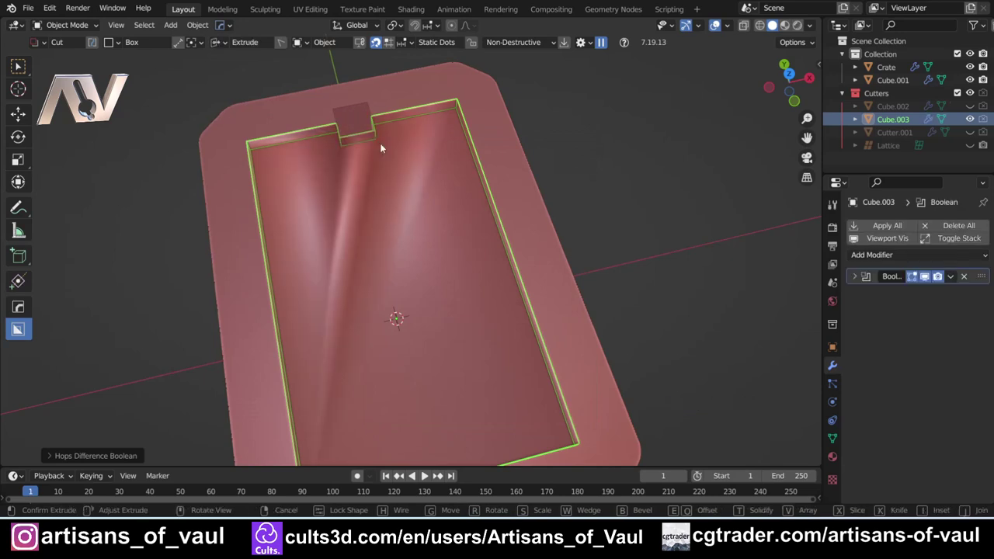
key("s")
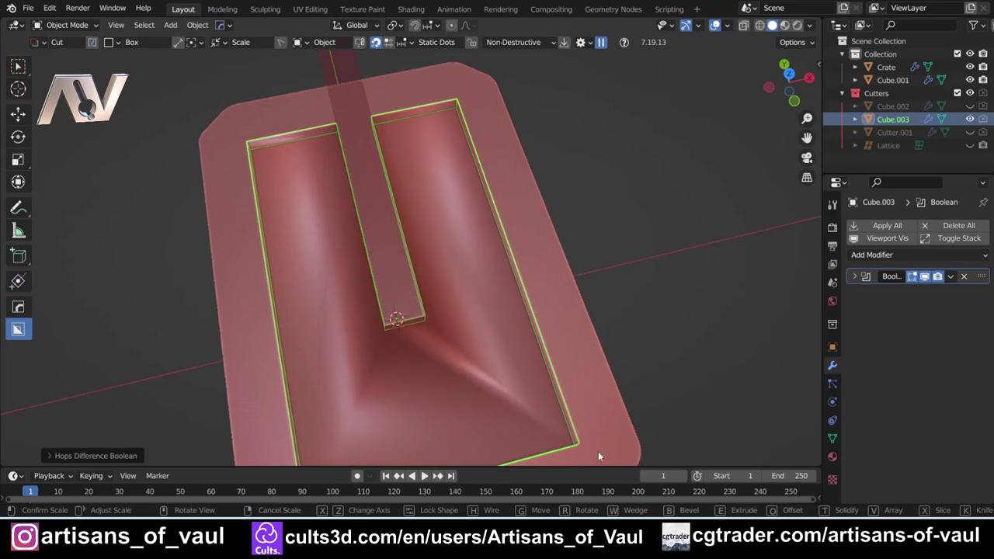
key("Tab")
middle_click_drag(605, 398, 567, 193, "shift")
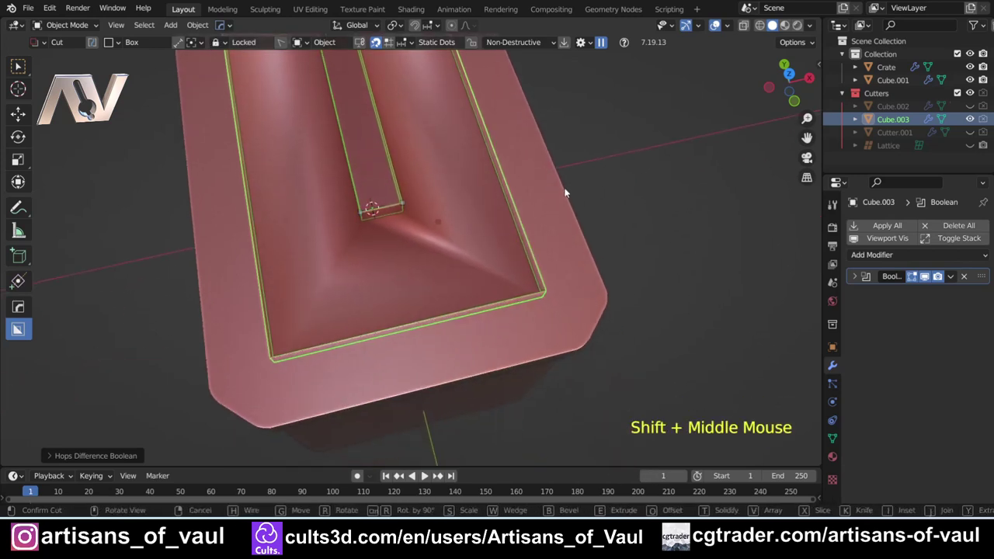
middle_click_drag(603, 366, 395, 242)
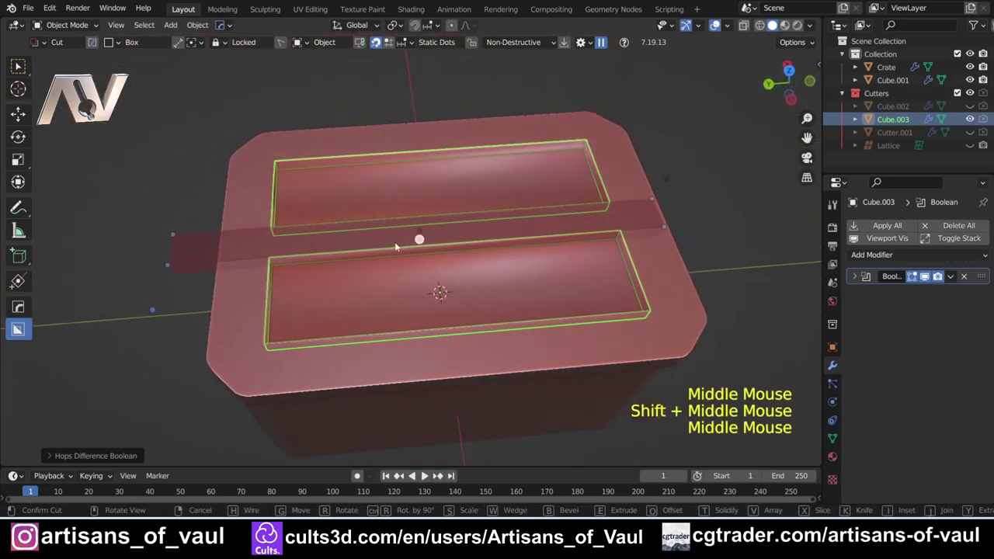
right_click(286, 250)
Shade the divided panel cutter flat and check both recesses
scroll(295, 248, "up", 2)
middle_click_drag(283, 228, 328, 236, "shift")
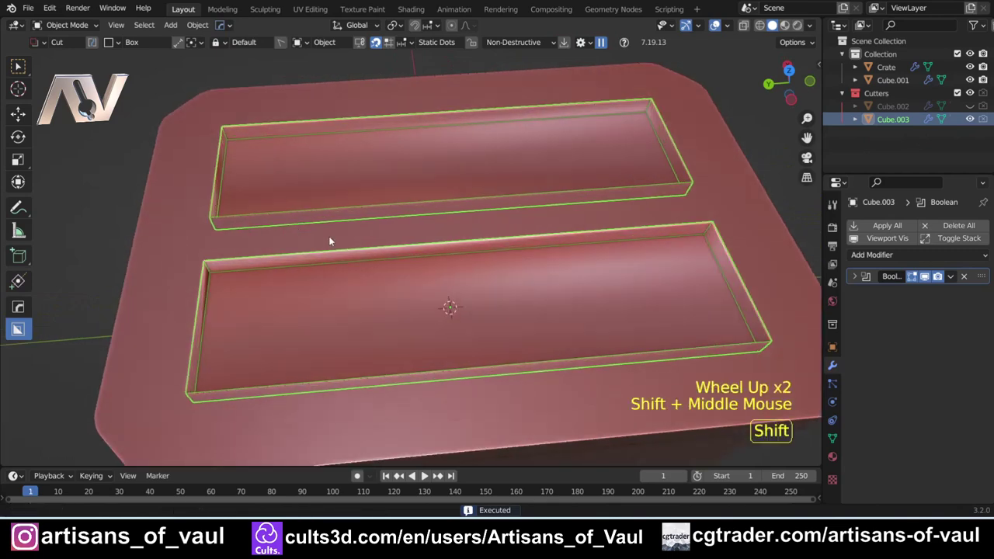
left_click(790, 70)
scroll(441, 212, "down", 1)
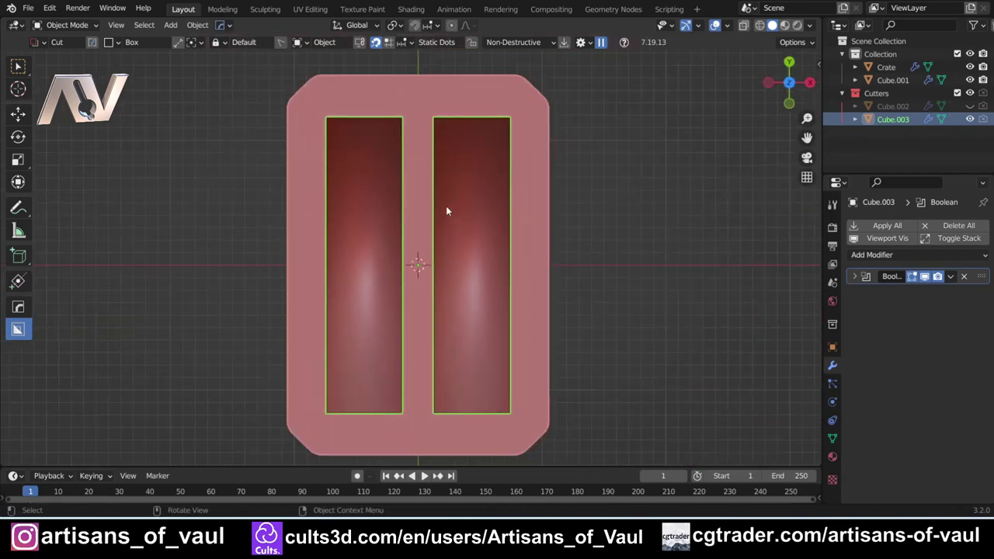
middle_click_drag(447, 210, 374, 225)
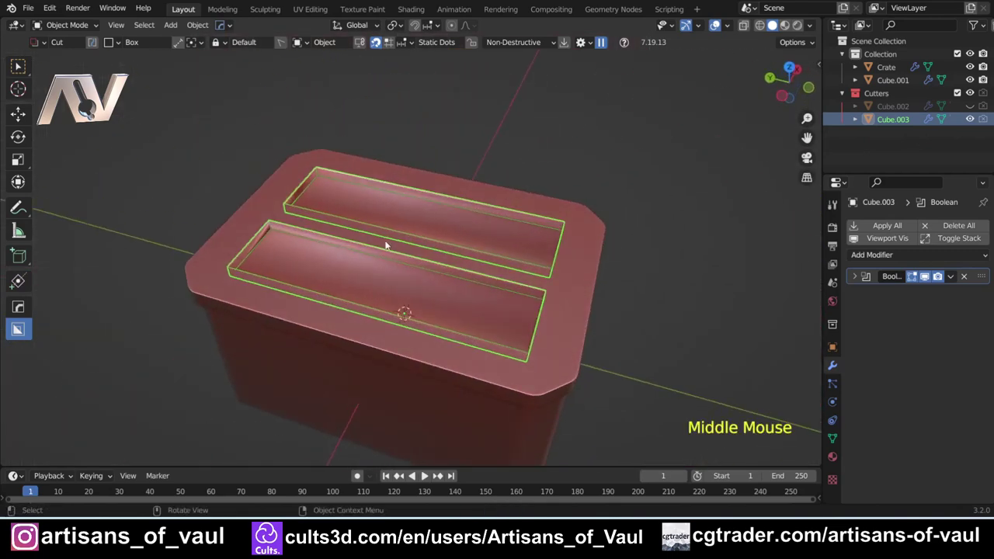
right_click(233, 258)
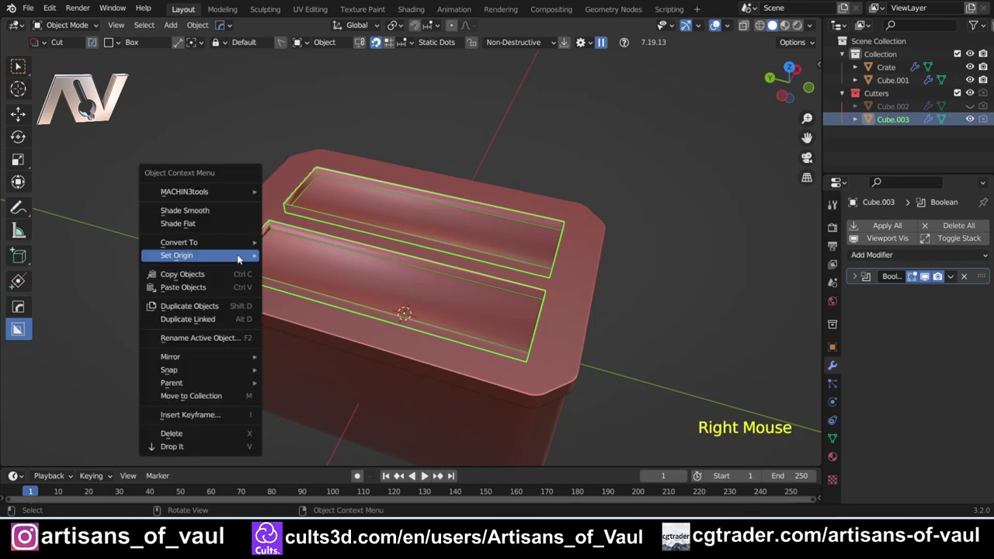
scroll(342, 193, "up", 2)
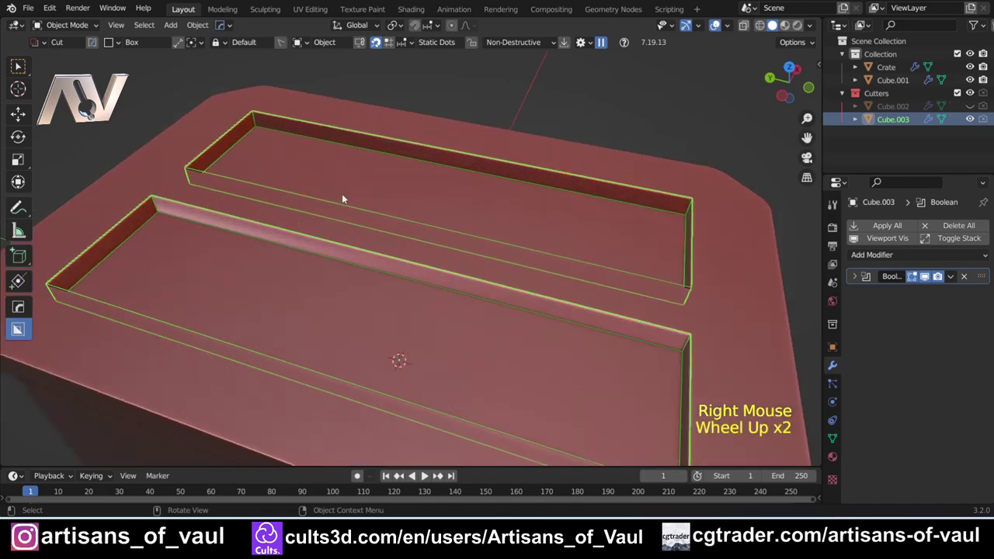
mouse_move(342, 195)
middle_mouse_down()
mouse_move(347, 229)
mouse_move(340, 209)
middle_mouse_up()
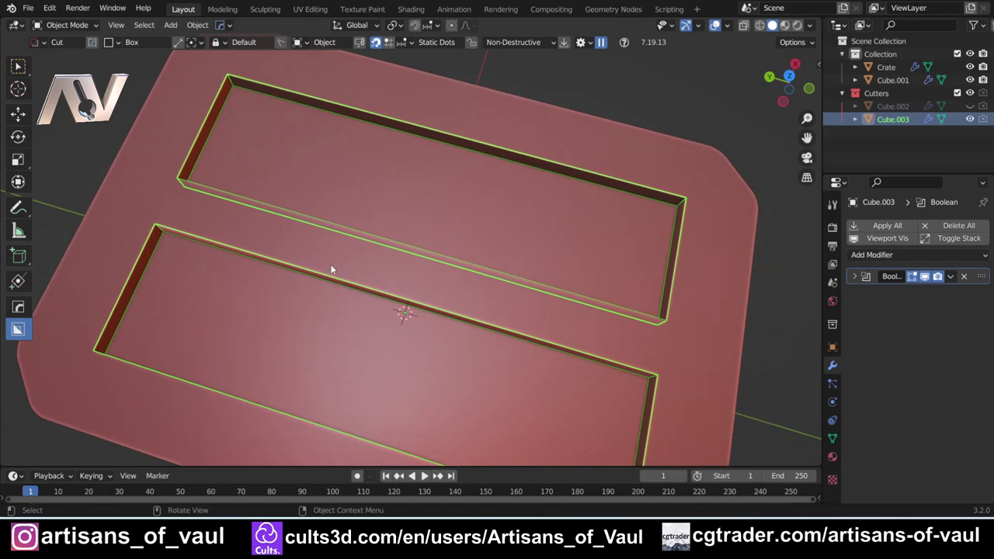
scroll(631, 162, "down", 1)
Draw a four-point Ngon cut from the top view, a trapezoid straddling one recess's inner edge at mid-length
left_click(791, 77)
scroll(384, 234, "down", 1)
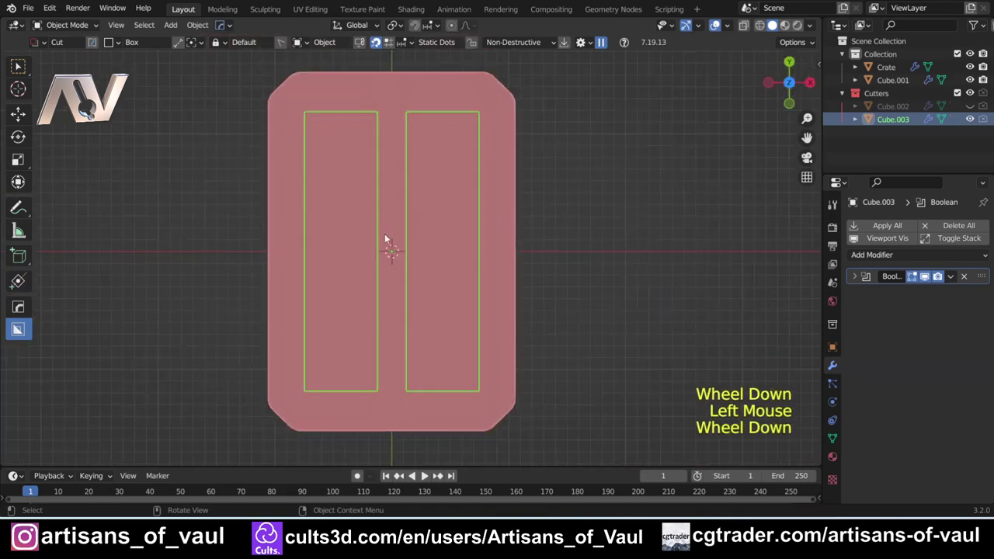
key("d")
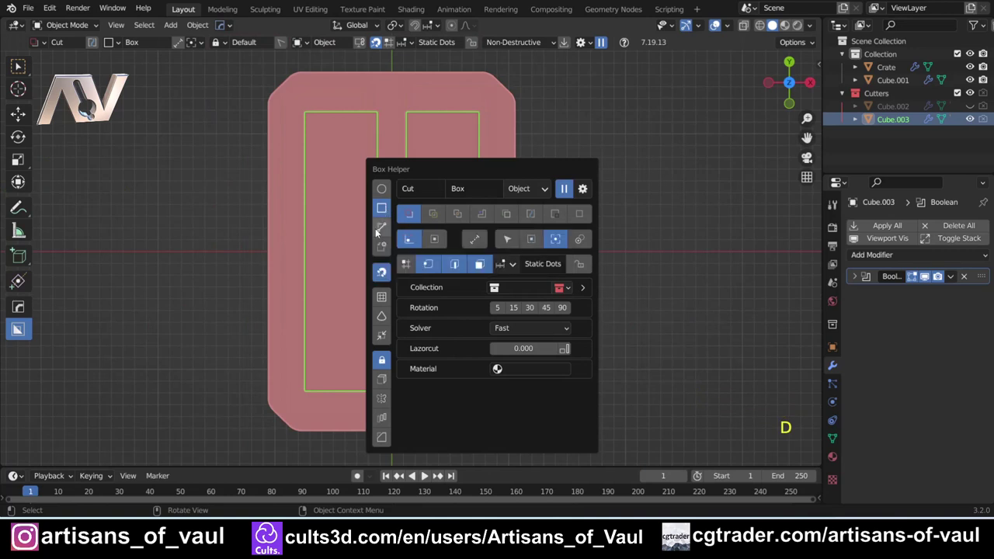
left_click(381, 228)
scroll(385, 233, "up", 2)
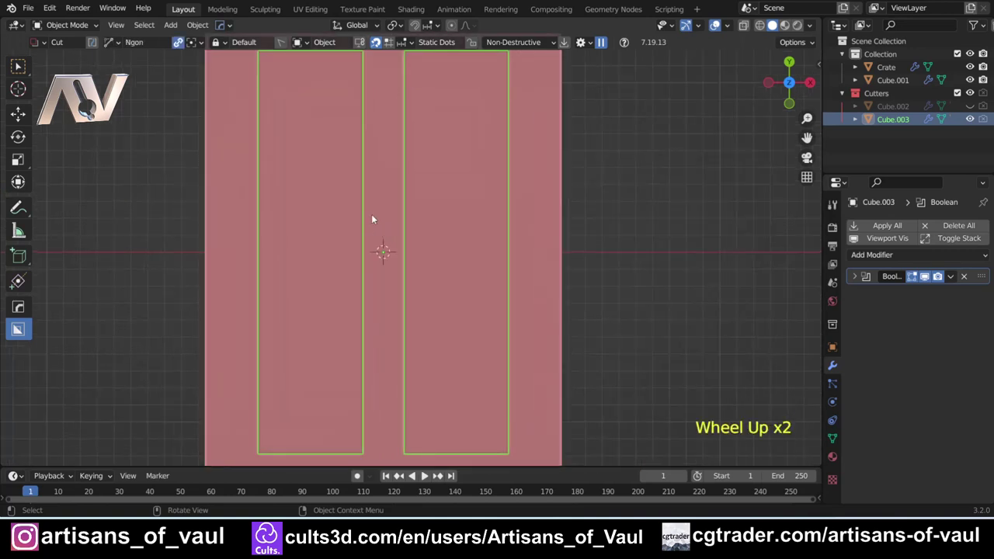
left_click(368, 187)
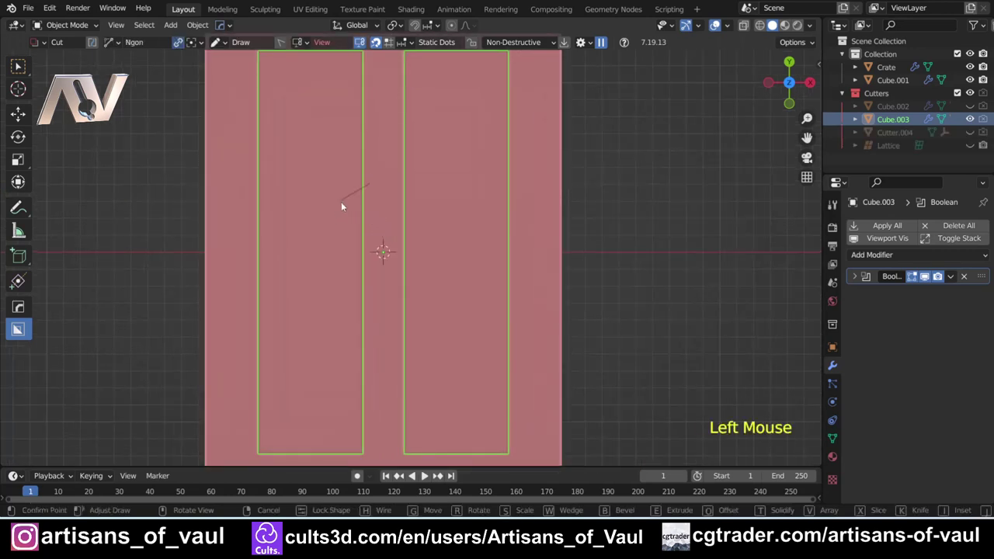
left_click(341, 200)
left_click(340, 305)
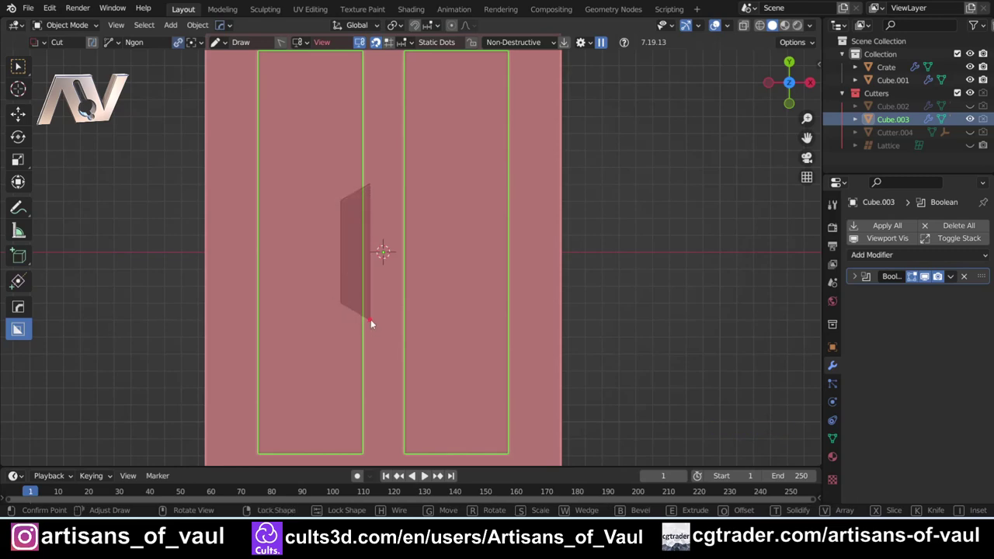
left_click(370, 321)
Reveal the trapezoid cutter object behind the panel cutter's Boolean
middle_click_drag(353, 263, 379, 248)
key("q")
left_click(417, 261)
scroll(381, 233, "up", 2)
scroll(379, 249, "down", 1)
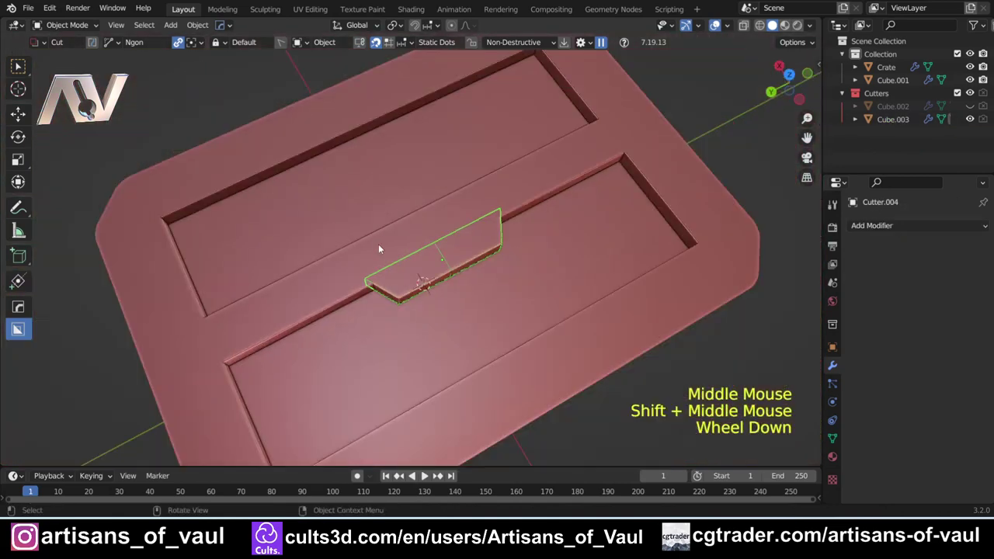
Mirror the trapezoid cutter across the X axis of the panel cutter, using the Modifier mirror mode
scroll(379, 248, "down", 1)
left_click(241, 308, "shift")
middle_click_drag(241, 308, 455, 290)
scroll(424, 276, "up", 1)
key("alt+x")
key("d")
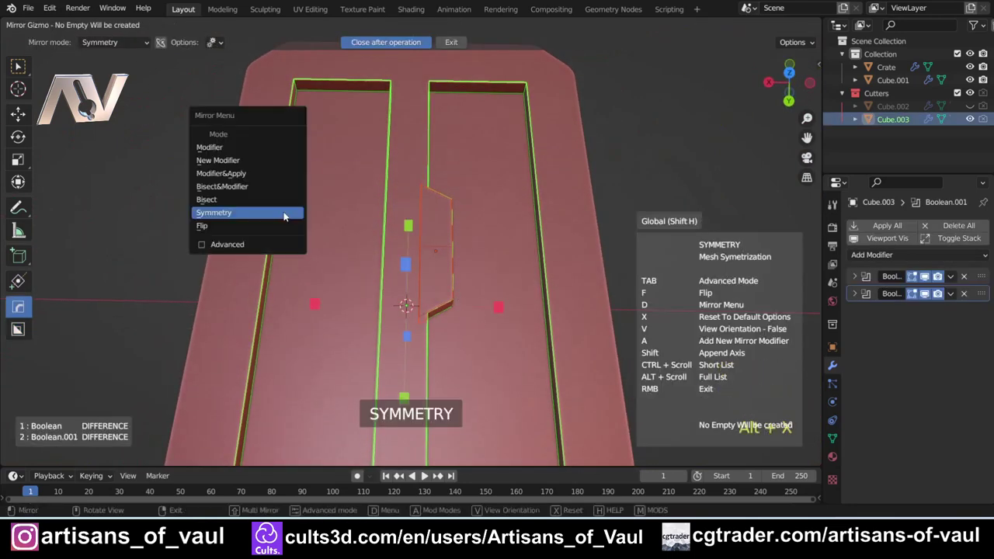
left_click(221, 149)
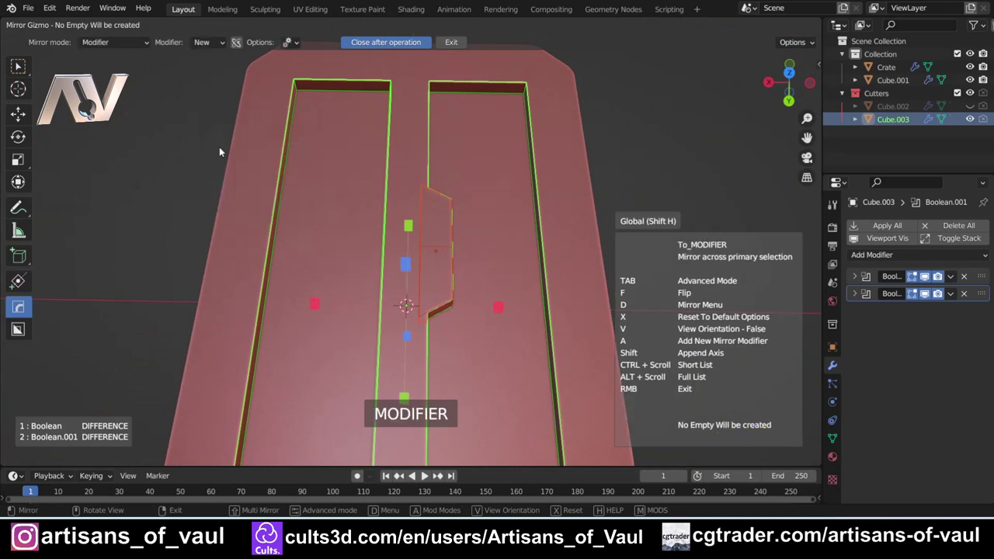
left_click(498, 307)
scroll(497, 304, "down", 2)
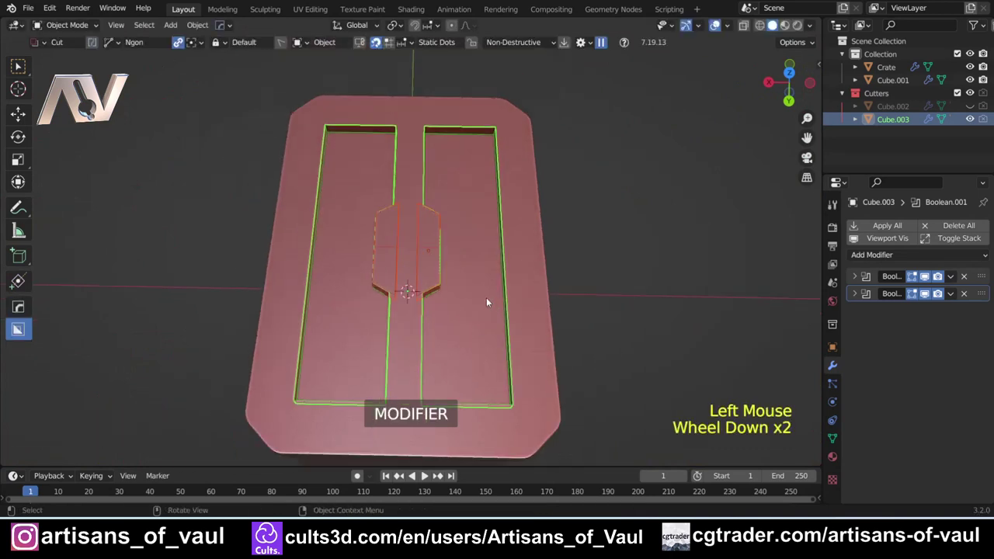
Hide the mirrored trapezoid cutter and the panel cutter
left_click(417, 267)
key("h")
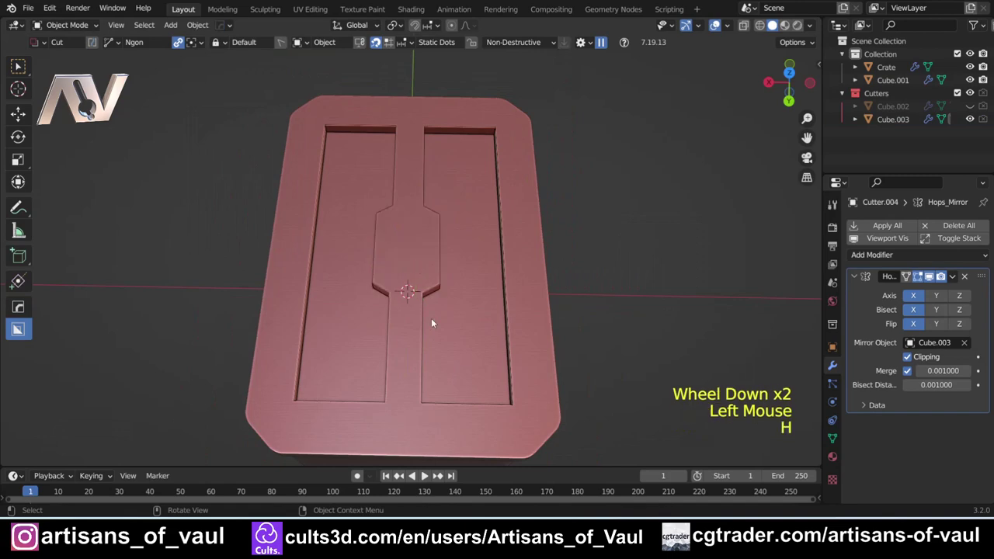
left_click(424, 317)
left_click(511, 369)
left_click(511, 368)
left_click(511, 368)
left_click(511, 368)
key("h")
Examine the lid's recesses, centre bar and widened middle section from several angles
middle_click_drag(511, 368, 392, 297)
scroll(415, 254, "up", 2)
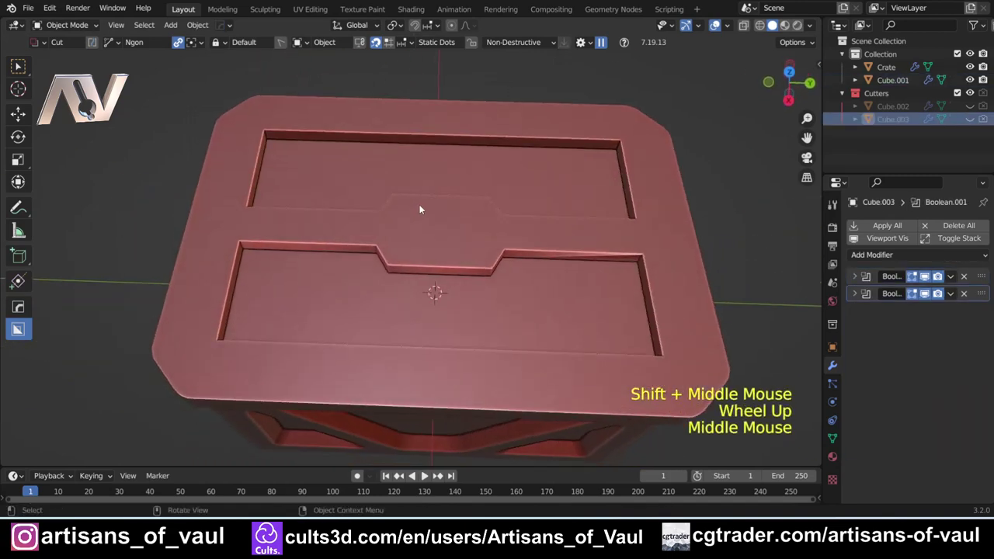
scroll(426, 256, "down", 2)
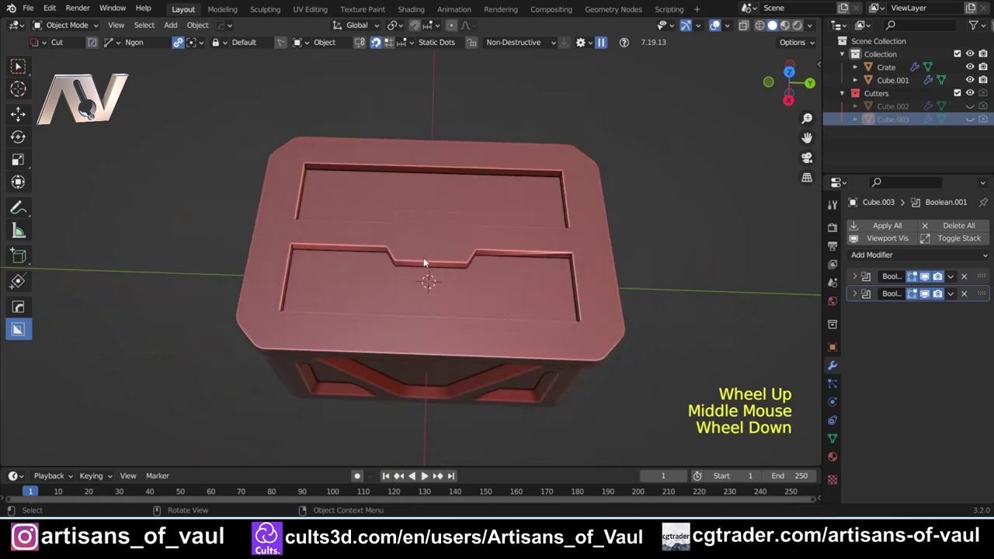
scroll(418, 263, "up", 1)
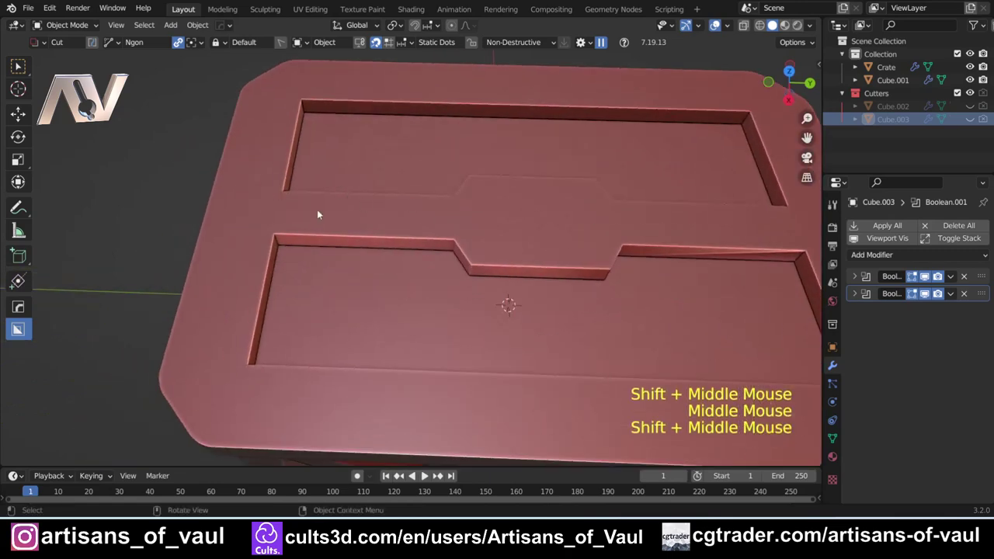
middle_click_drag(559, 238, 299, 135, "shift")
scroll(198, 146, "down", 1)
scroll(265, 159, "up", 1)
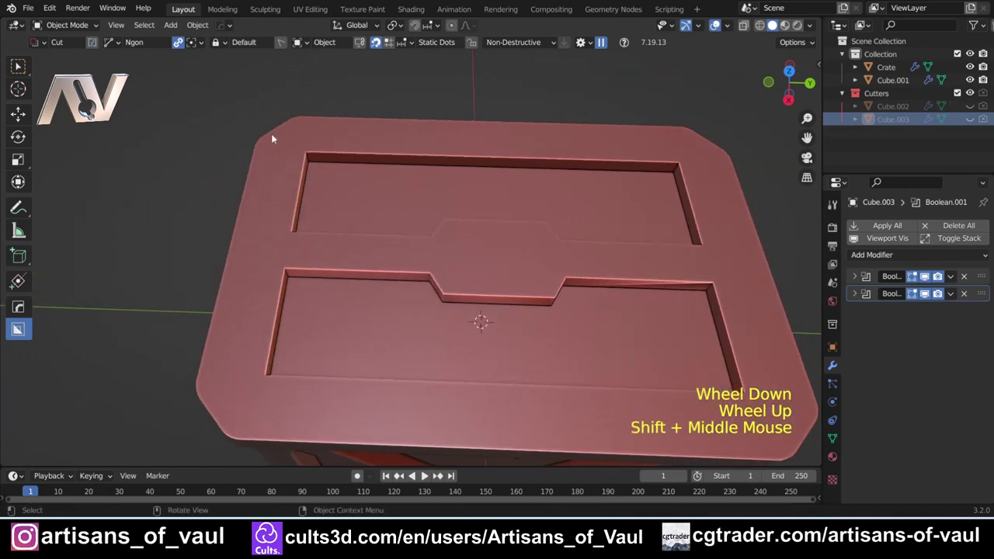
Reveal the hidden panel cutter of the lid through its Booleans
left_click(303, 180)
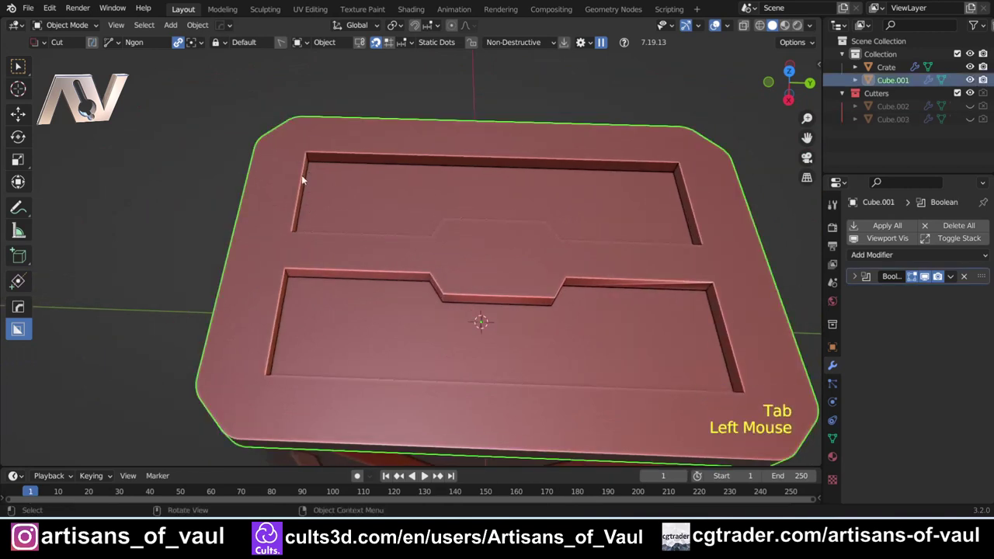
key("q")
left_click(281, 183)
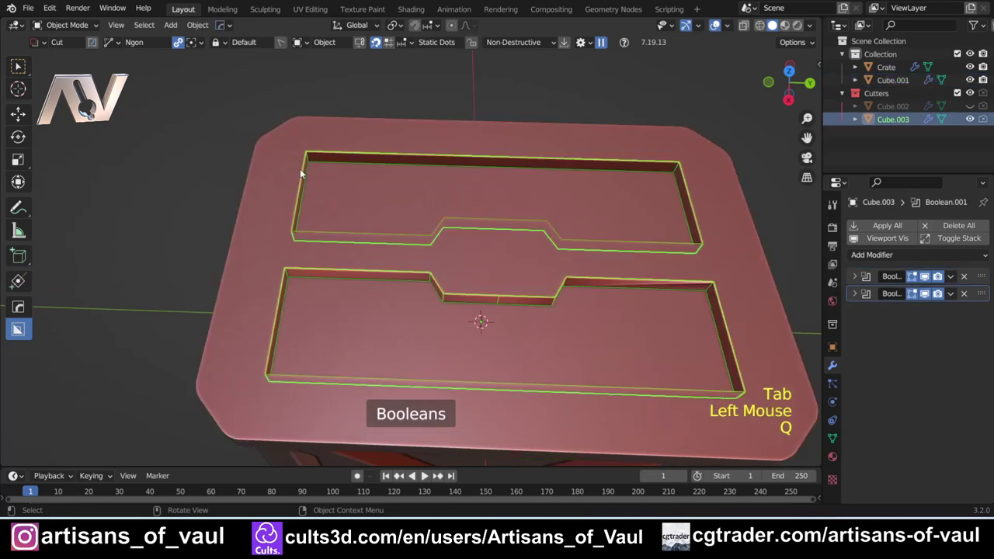
Chamfer the panel cutter's four matching vertical corner edges with a single-segment bevel
key("Tab")
left_click(306, 160)
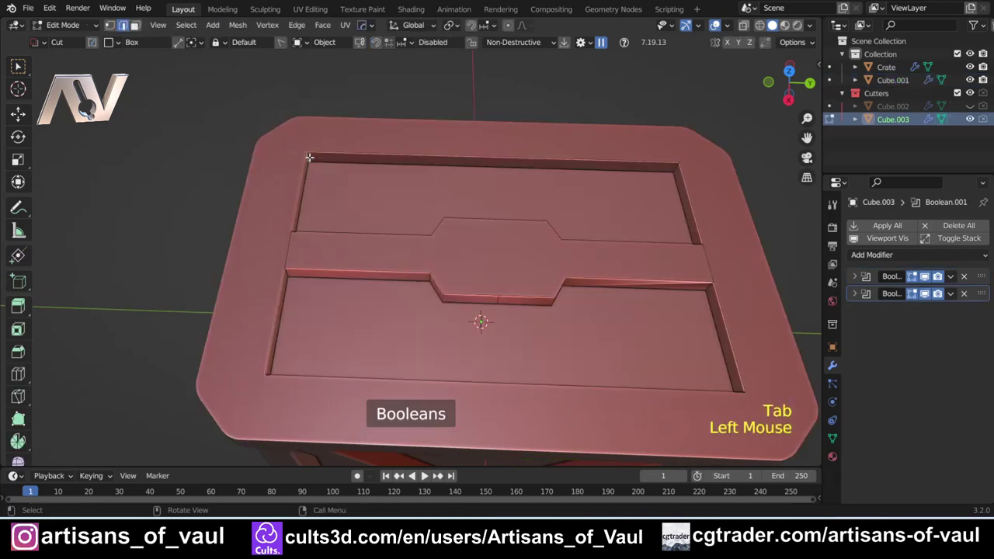
mouse_move(304, 355)
middle_mouse_down()
mouse_move(206, 368)
mouse_move(268, 310)
mouse_move(471, 269)
middle_mouse_up()
left_click(253, 319, "shift")
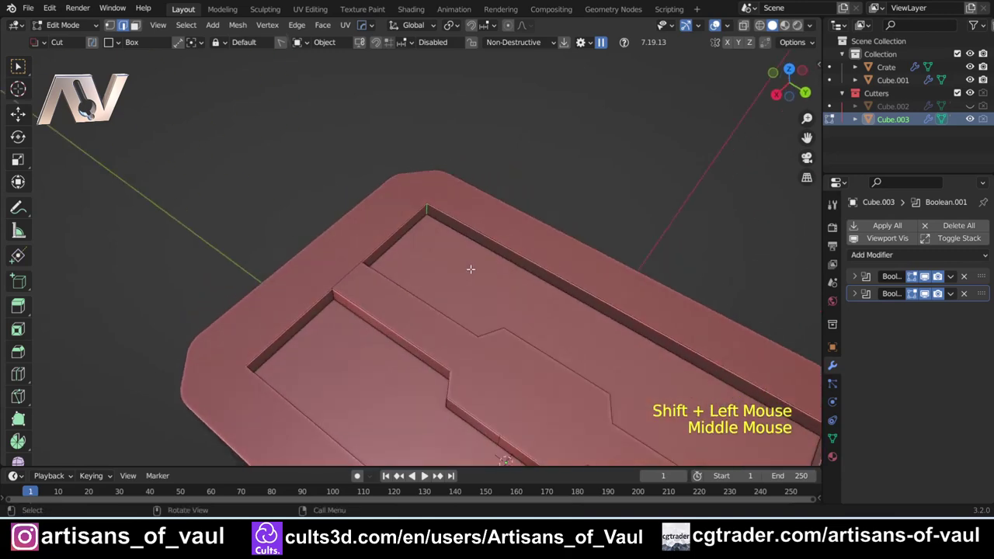
key("shift+g")
left_click(439, 267)
middle_click_drag(537, 297, 427, 245, "shift")
middle_click_drag(428, 245, 489, 277)
key("ctrl+b")
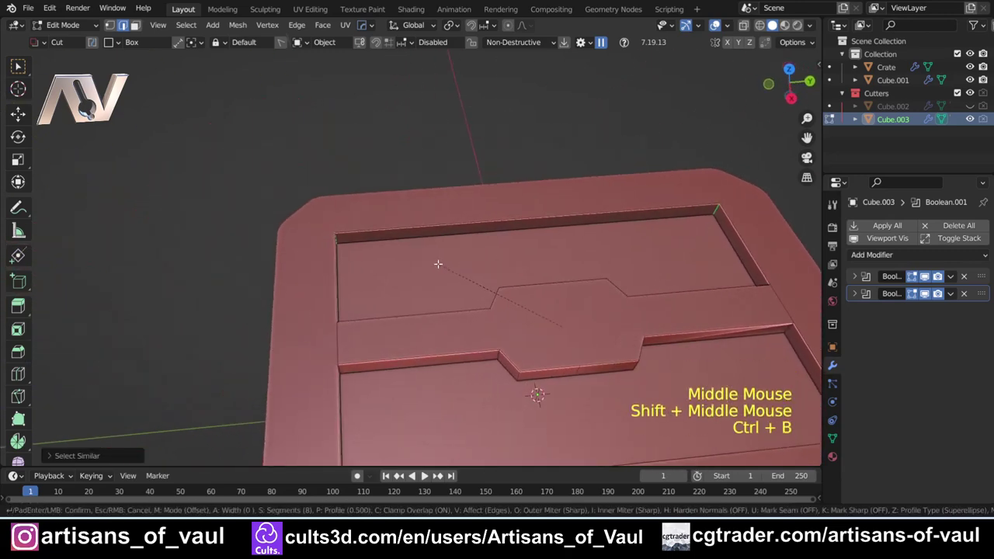
scroll(415, 249, "down", 6)
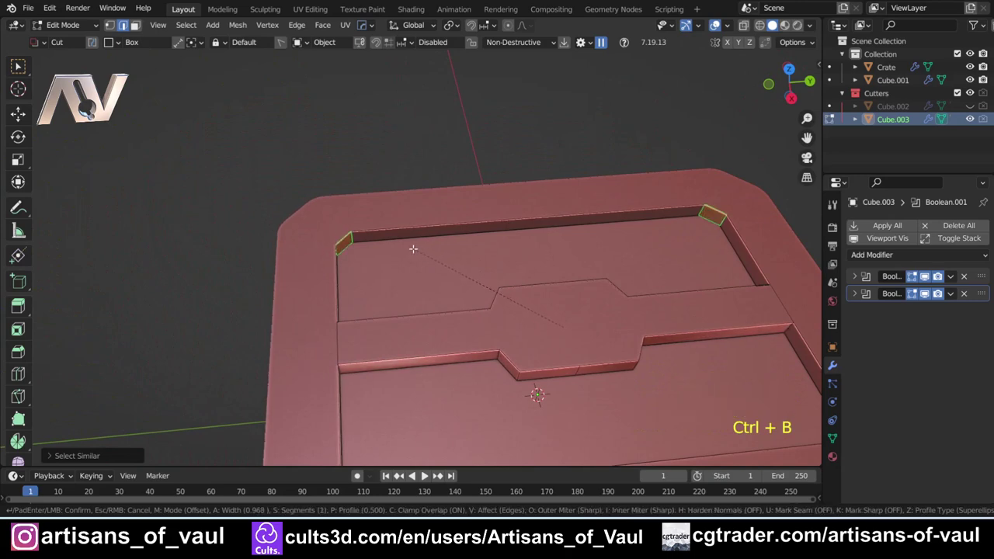
left_click(406, 248)
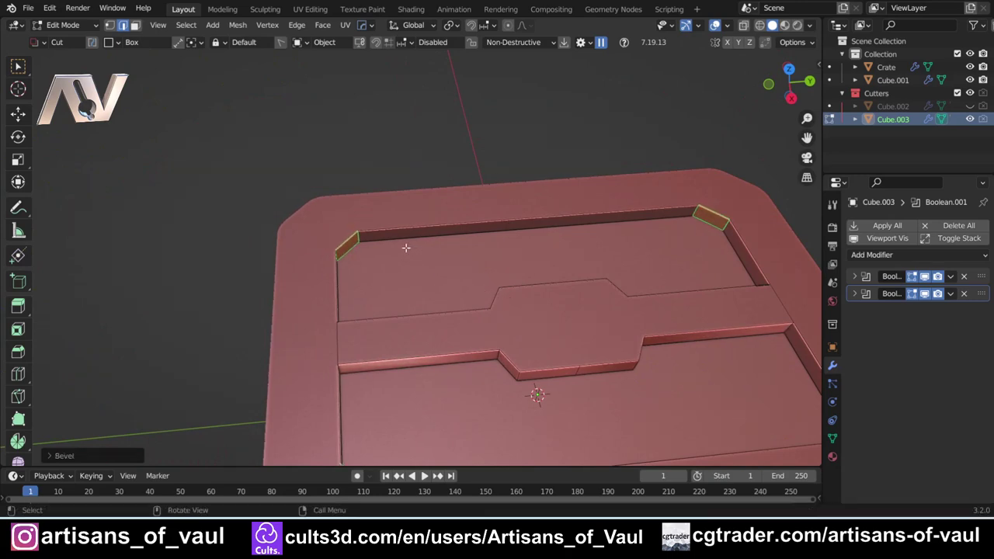
middle_click_drag(404, 249, 374, 233)
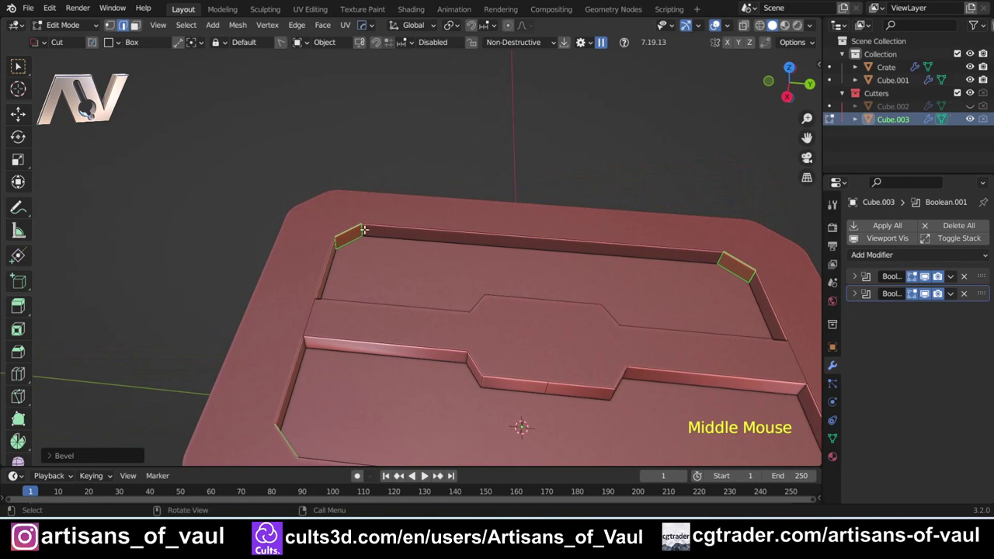
left_click(363, 230, "alt")
key("Tab")
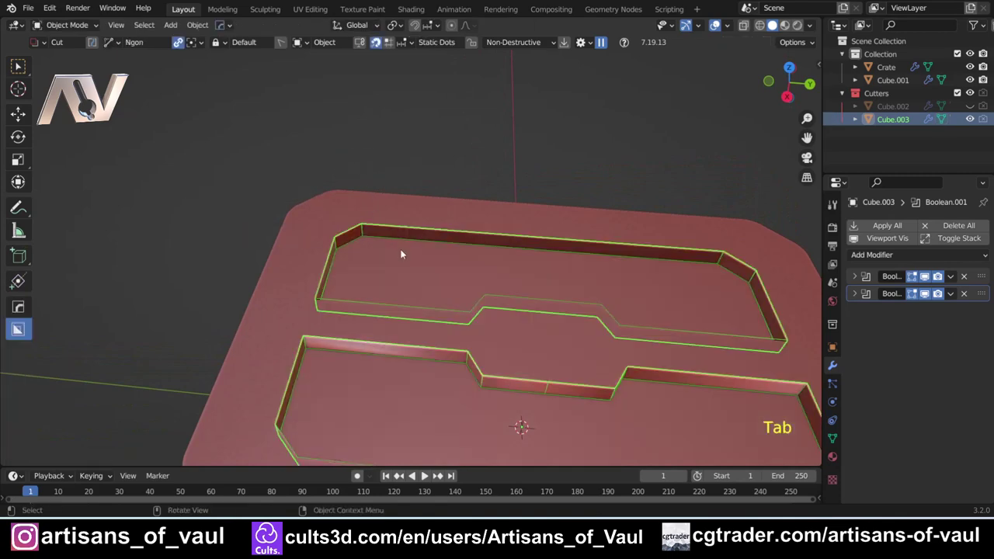
Inspect the chamfered recess corners with the panel cutter hidden, and bring the cutter back through the lid's Booleans
scroll(402, 254, "down", 2)
middle_click_drag(402, 254, 455, 240, "shift")
scroll(399, 207, "up", 1)
scroll(349, 269, "up", 1)
key("h")
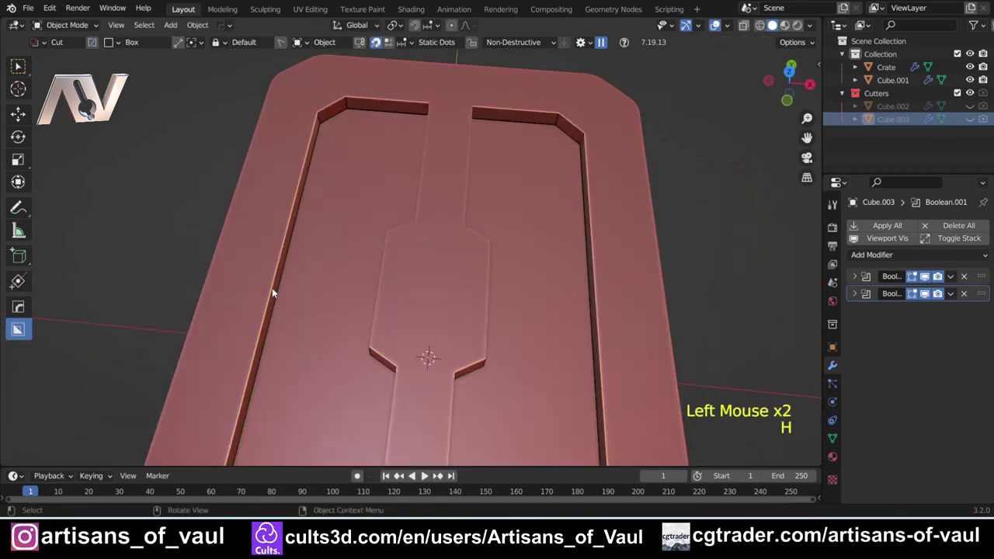
left_click(155, 251)
middle_click_drag(156, 251, 333, 255)
left_click(328, 260)
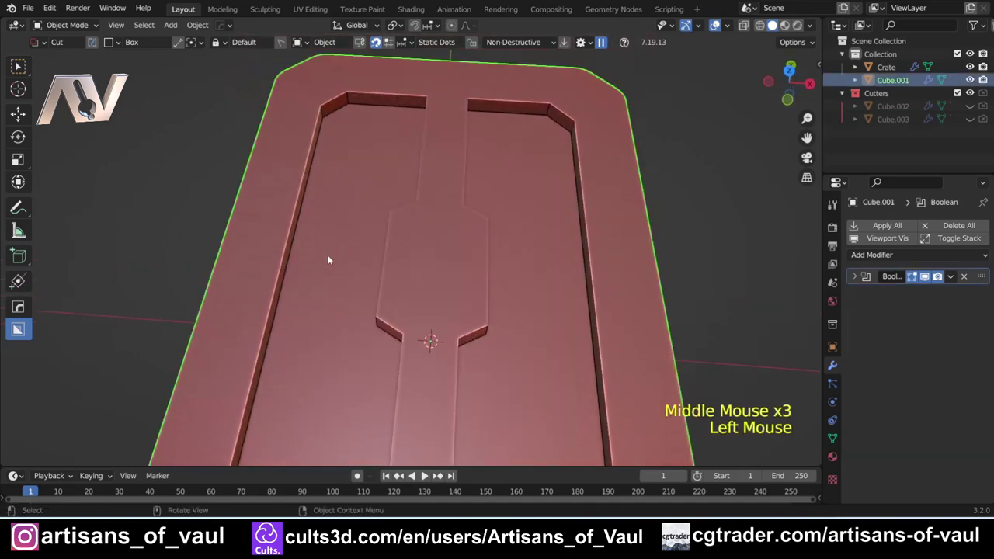
key("q")
left_click(326, 260)
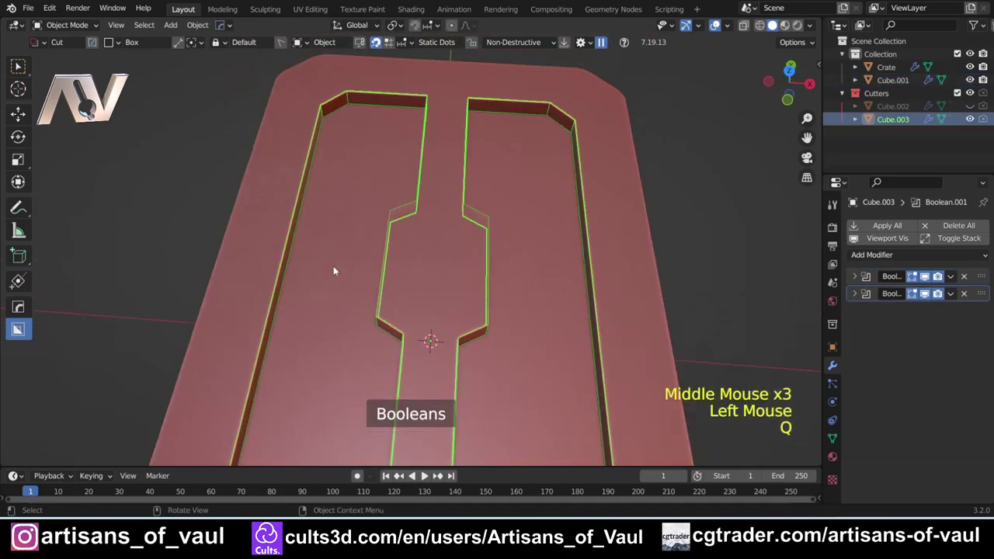
Cut a narrow box slot across the middle of the panel cutter, stretched along Y, to divide the recesses into four pockets
key("d")
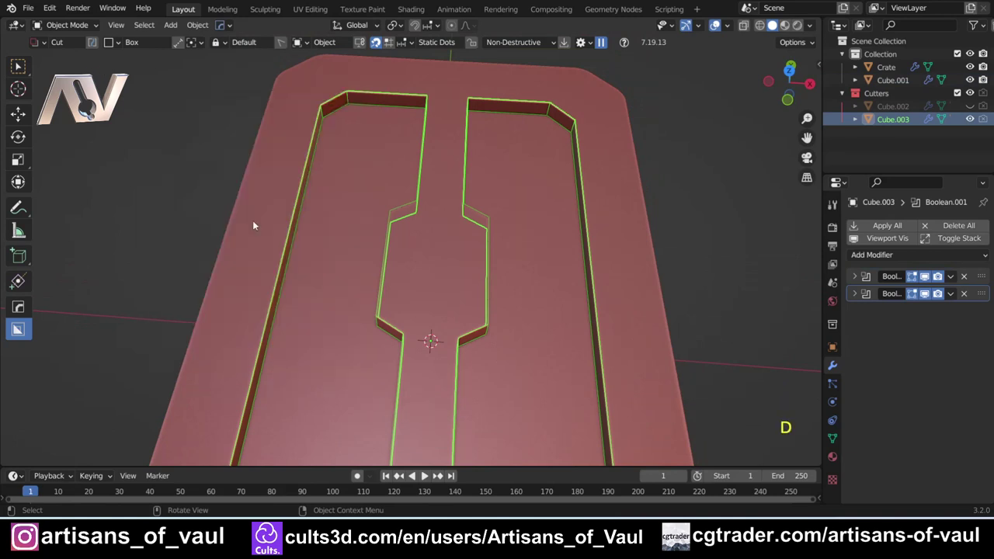
left_click(290, 254, "ctrl")
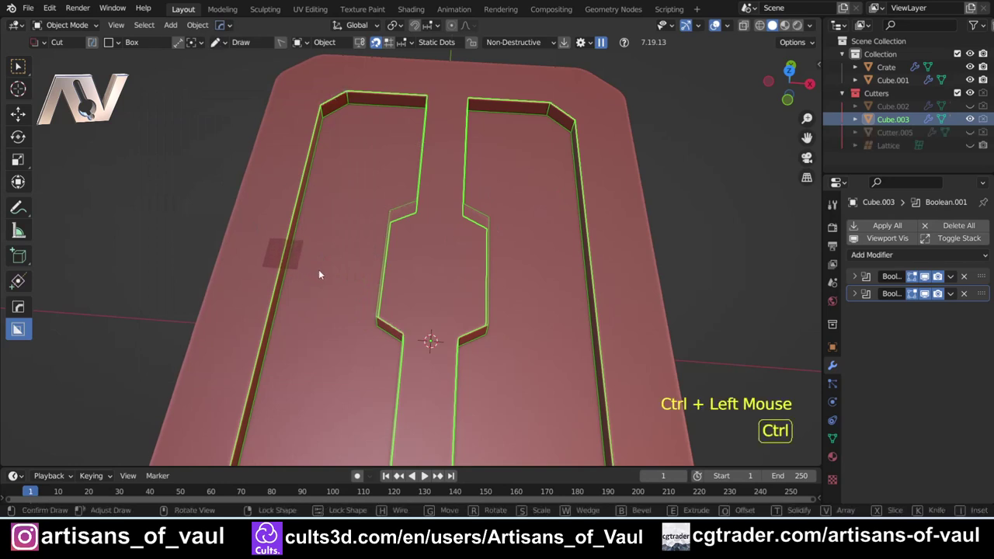
left_click_drag(318, 274, 318, 275)
key("s")
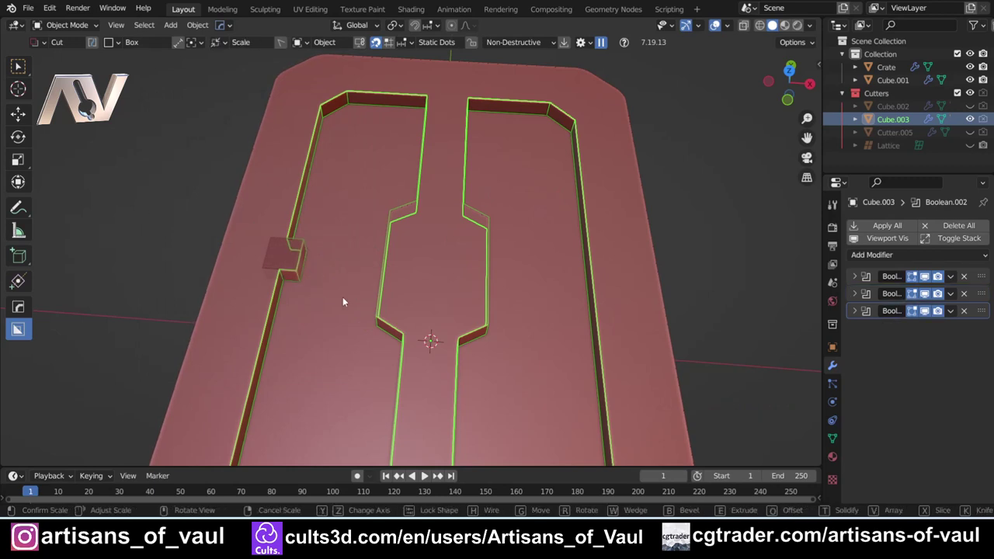
key("y")
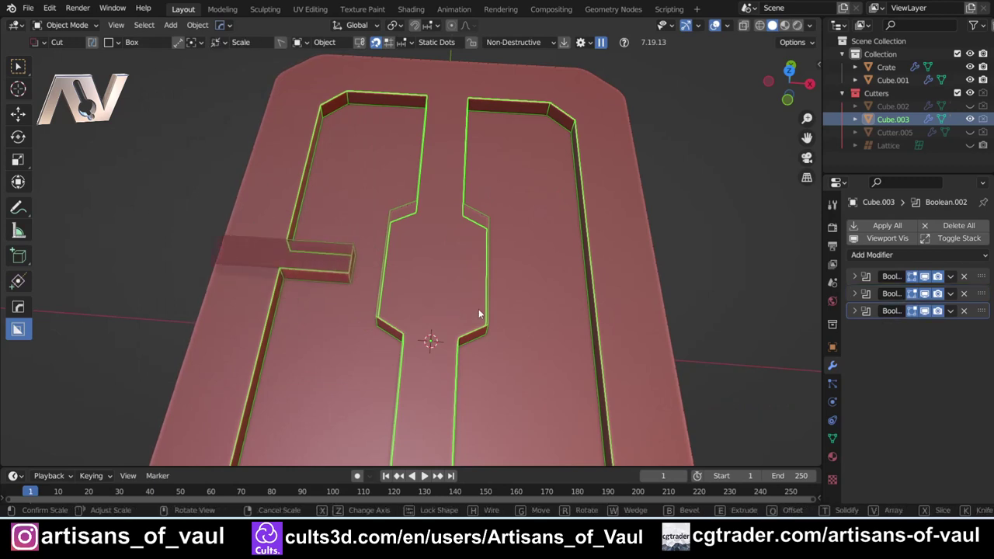
left_click(750, 362)
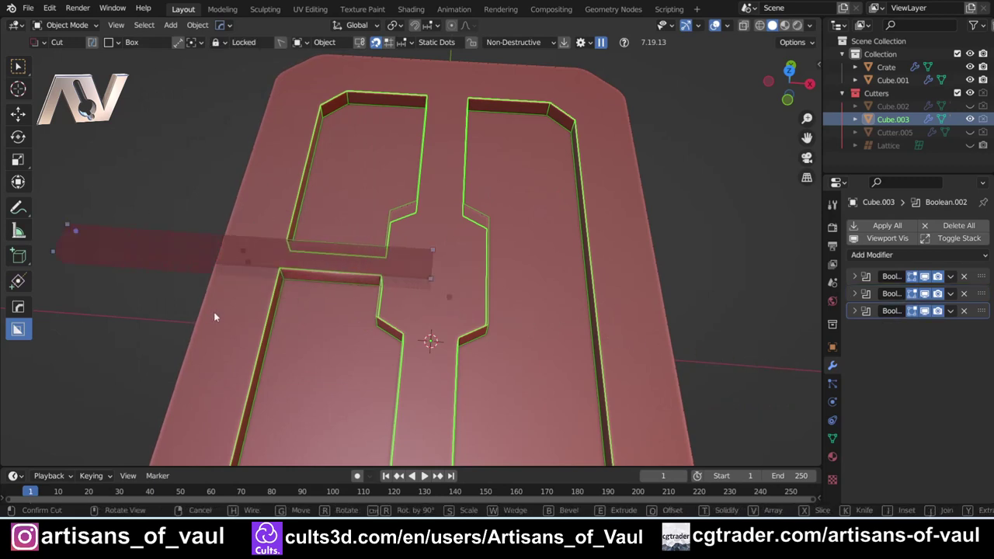
left_click(405, 349)
scroll(366, 304, "down", 2)
middle_click_drag(366, 304, 345, 262)
scroll(346, 262, "up", 2)
middle_click_drag(346, 262, 362, 287, "shift")
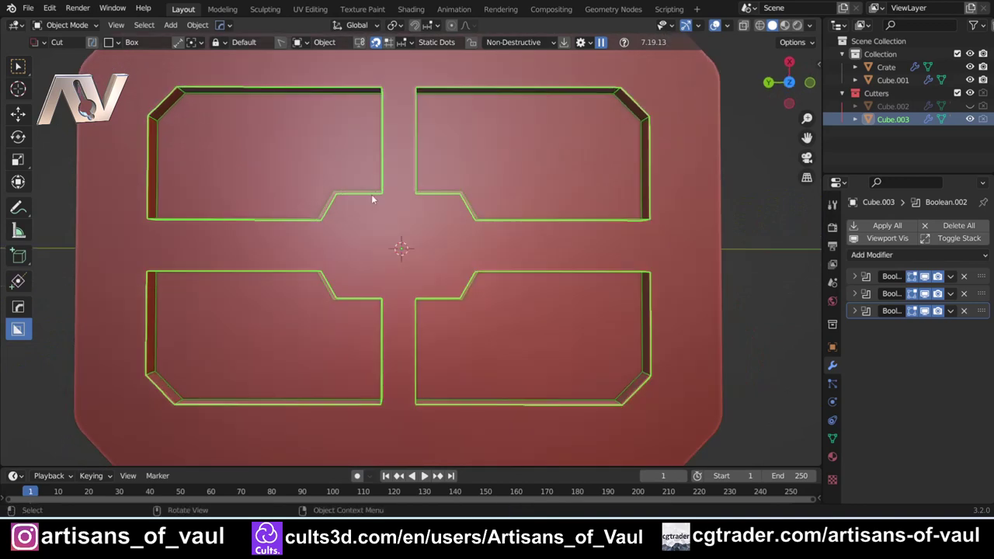
Apply all the Boolean modifiers on the panel cutter
left_click(876, 225)
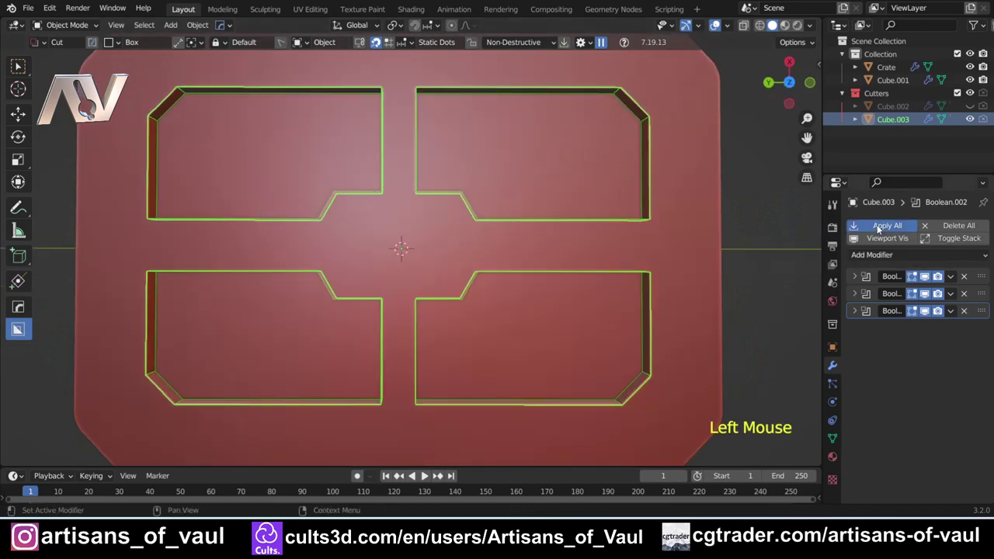
scroll(389, 235, "up", 1)
scroll(383, 239, "down", 2)
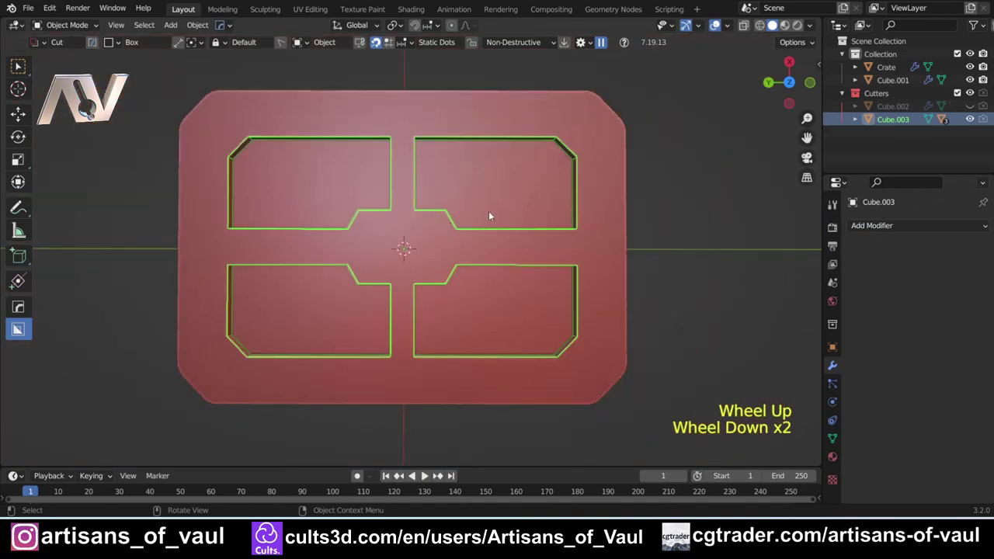
scroll(418, 190, "up", 1)
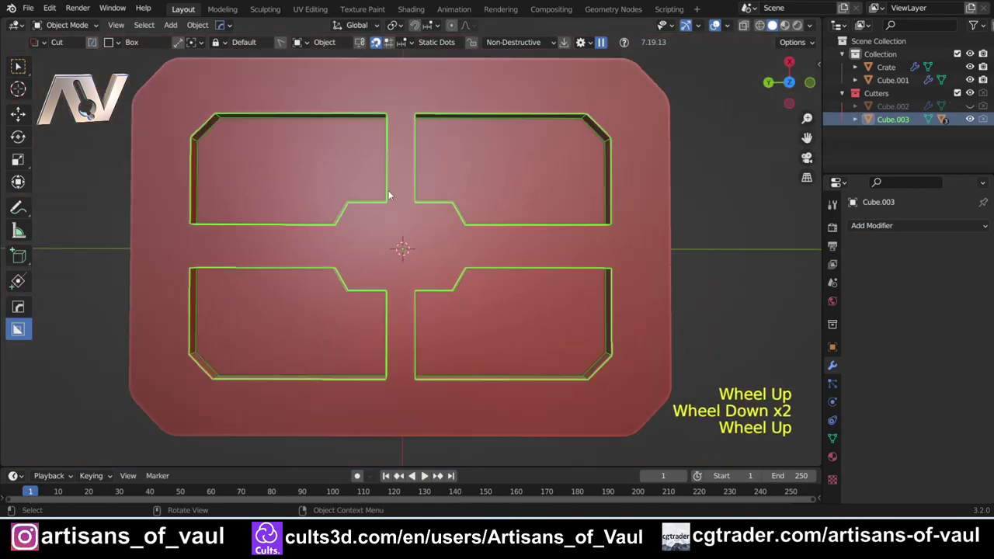
Scale the pocket vertices along both sides of the cross bar outward in global Y to widen the bar
key("Tab")
key("shift+z")
left_click_drag(371, 103, 436, 392)
key("w")
left_click_drag(372, 102, 430, 400)
key("shift+z")
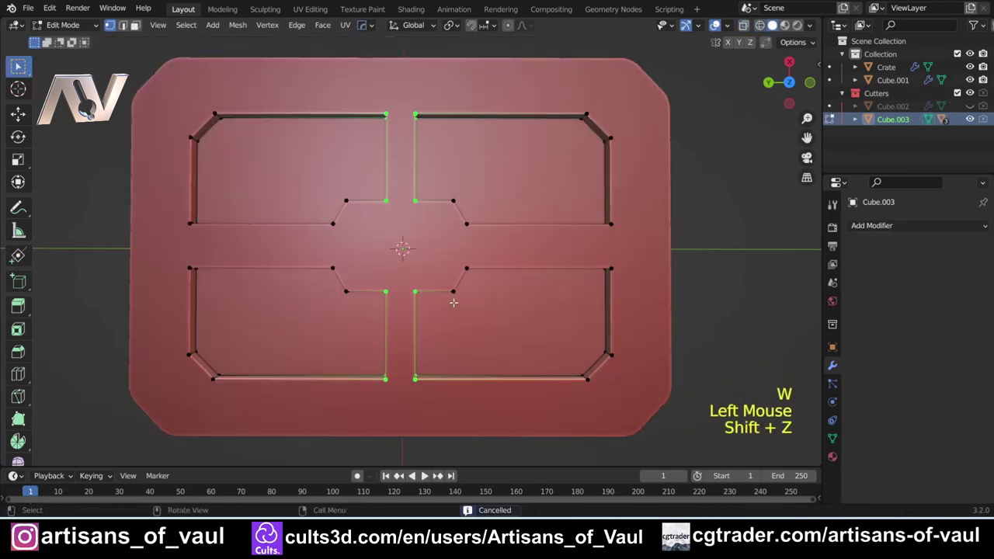
key("s")
key("y")
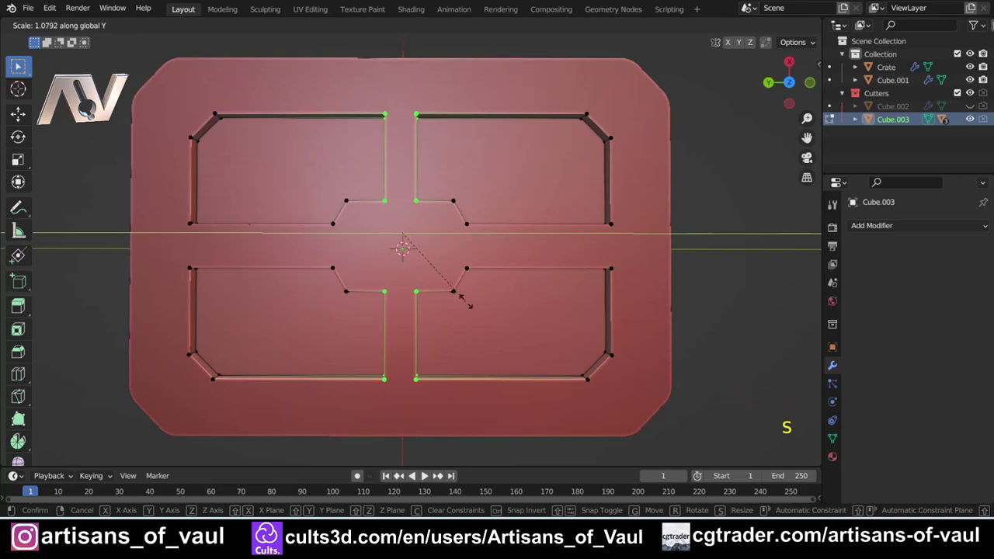
left_click(507, 295)
middle_click_drag(507, 295, 544, 326, "shift")
key("Tab")
scroll(466, 272, "down", 2)
Scale the bottom face of one corner pocket on the cutter to about 0.82 so its walls slope inward
left_click(344, 263)
middle_click_drag(466, 326, 438, 284)
scroll(354, 291, "down", 1)
scroll(429, 288, "up", 2)
key("shift+z")
middle_click_drag(455, 331, 450, 275)
key("Tab")
left_click(439, 428)
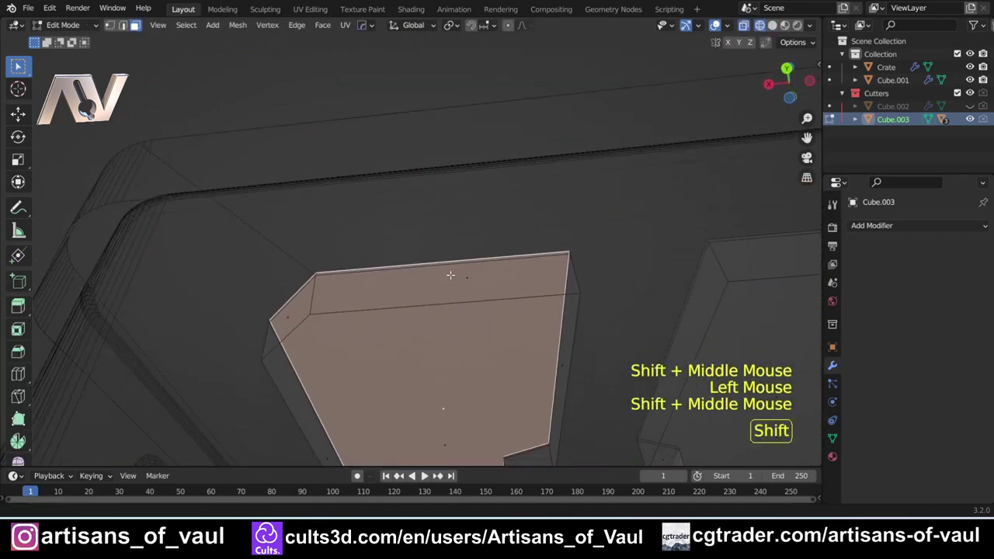
left_click(437, 401)
left_click(441, 434)
scroll(454, 438, "down", 1)
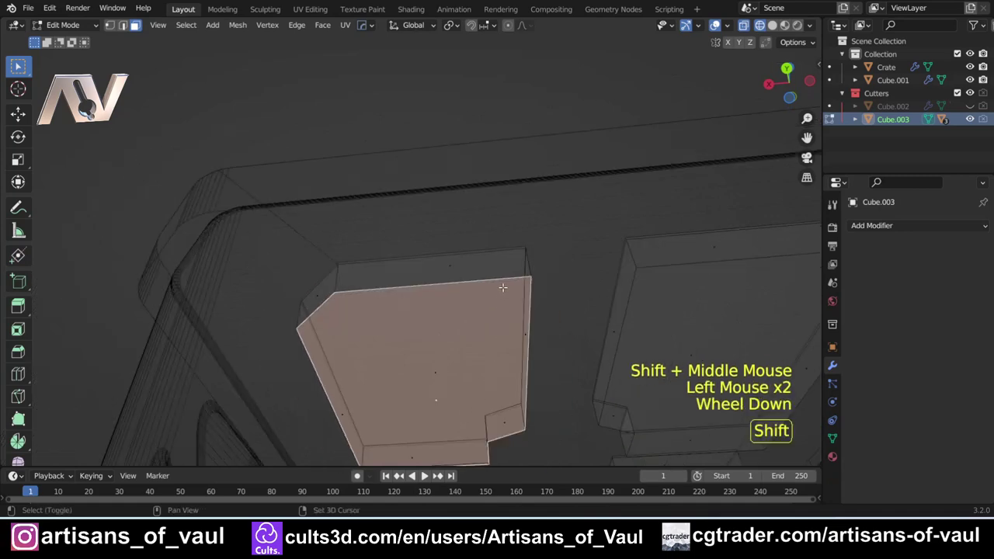
key("shift+z")
key("shift+z")
middle_click_drag(512, 269, 544, 311)
key("shift+z")
middle_click_drag(544, 310, 466, 271)
left_click(435, 272)
key("s")
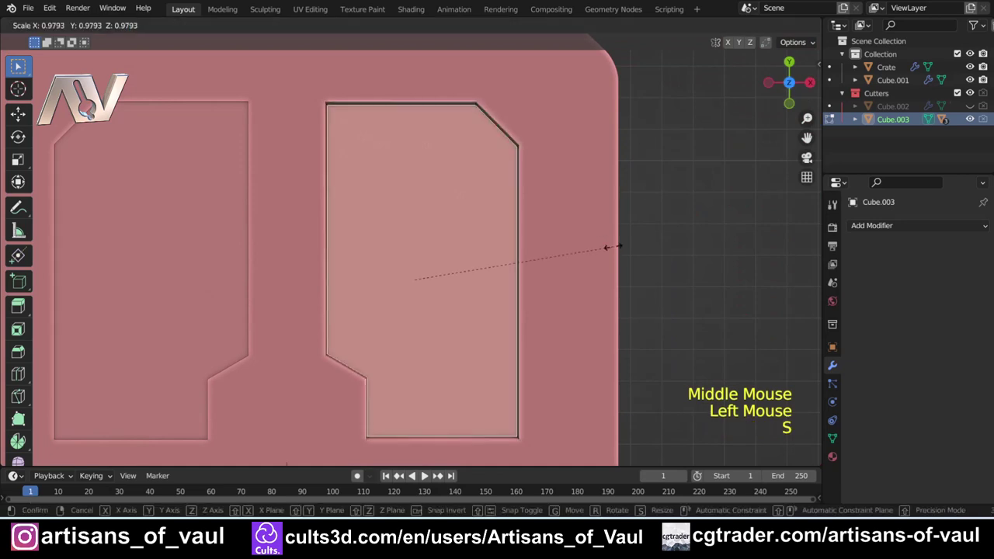
left_click(611, 248)
key("s")
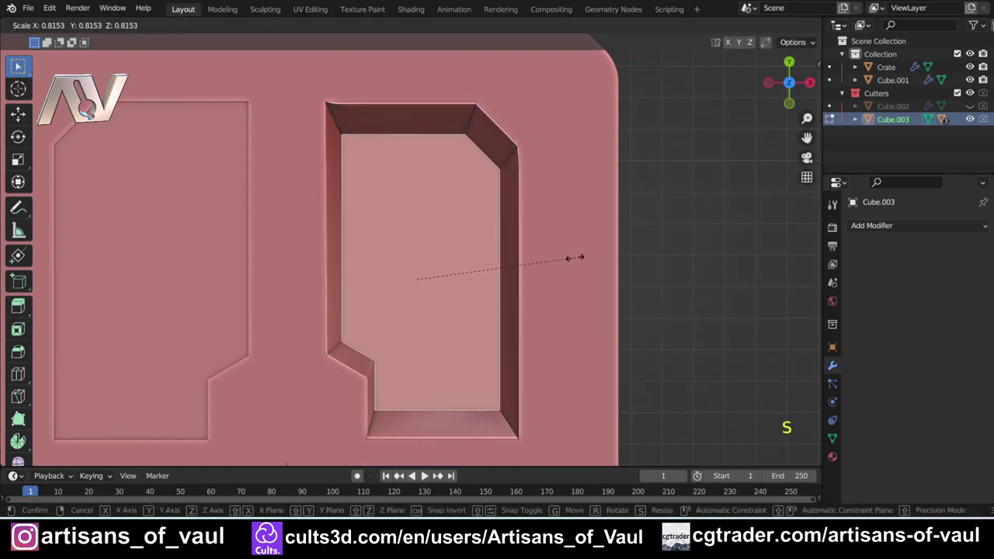
left_click(579, 255)
Merge the stray vertex below the inner outer-end corner of the sloped pocket into the top corner vertex using Smart Vert
middle_click_drag(404, 182, 416, 290, "shift")
scroll(397, 259, "up", 5)
key("Tab")
scroll(406, 260, "up", 2)
scroll(410, 251, "down", 2)
scroll(435, 244, "up", 3)
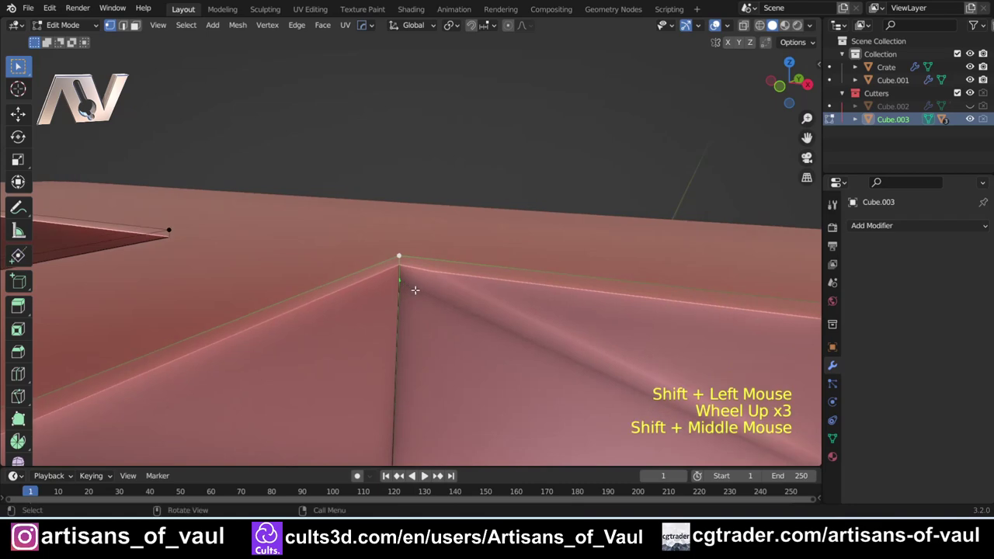
key("1")
scroll(415, 290, "down", 5)
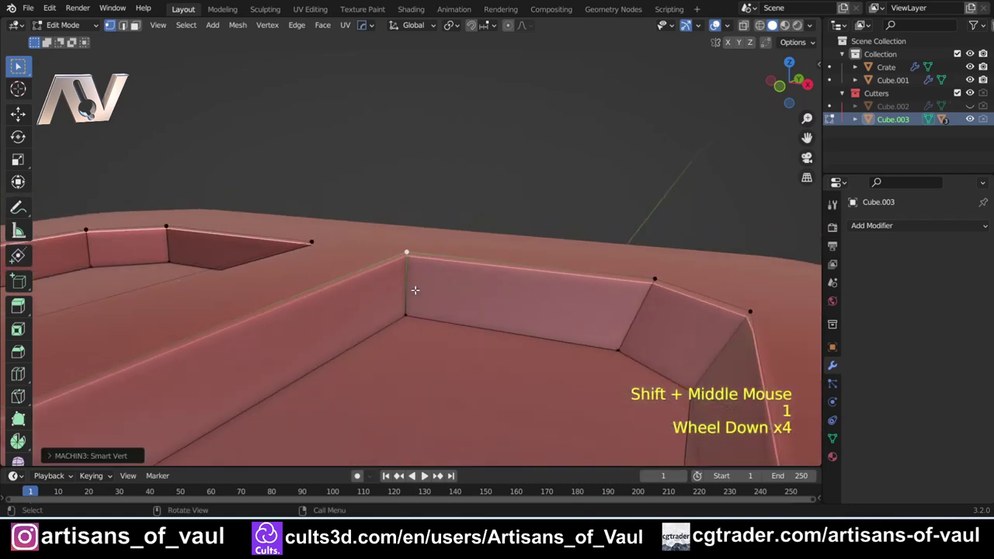
Merge the remaining stray vertex at another corner of the sloped pocket into its top corner vertex using Smart Vert
scroll(414, 323, "down", 1)
middle_click_drag(414, 323, 543, 226)
scroll(552, 298, "up", 5)
scroll(561, 253, "up", 2)
key("shift+z")
key("shift+z")
middle_click_drag(544, 225, 439, 217)
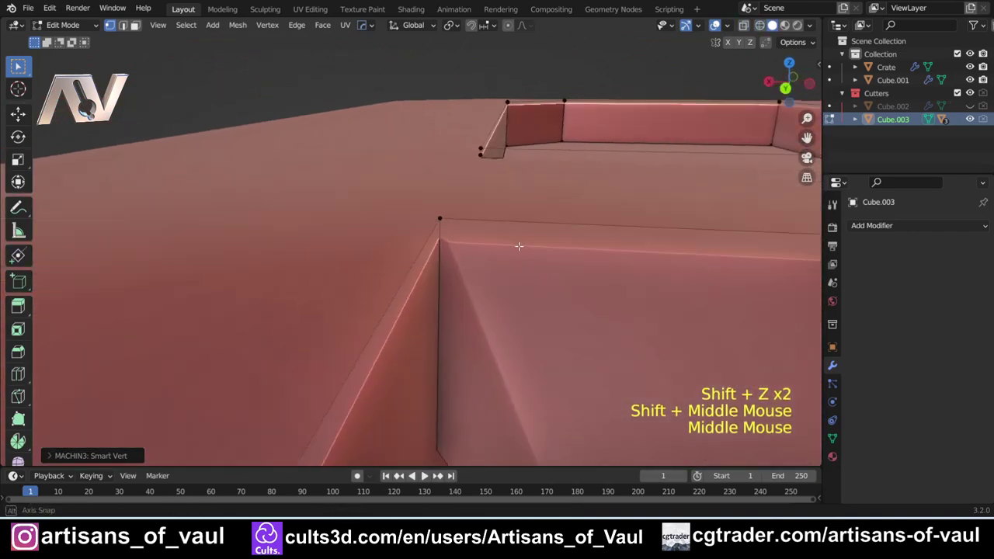
left_click(439, 217)
scroll(501, 337, "down", 3)
middle_click_drag(501, 337, 422, 309)
left_click(422, 308)
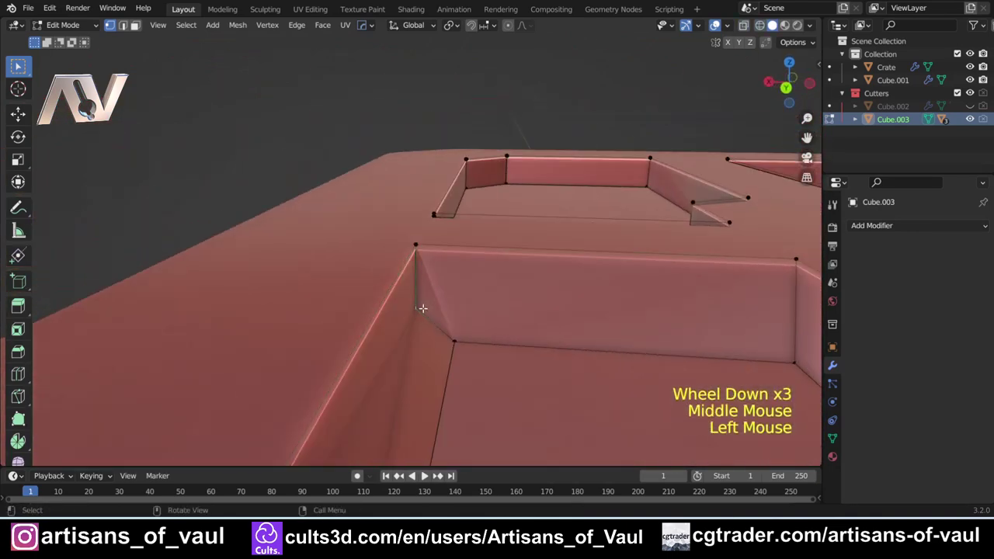
left_click(423, 247, "shift")
key("1")
key("shift+z")
scroll(436, 254, "down", 2)
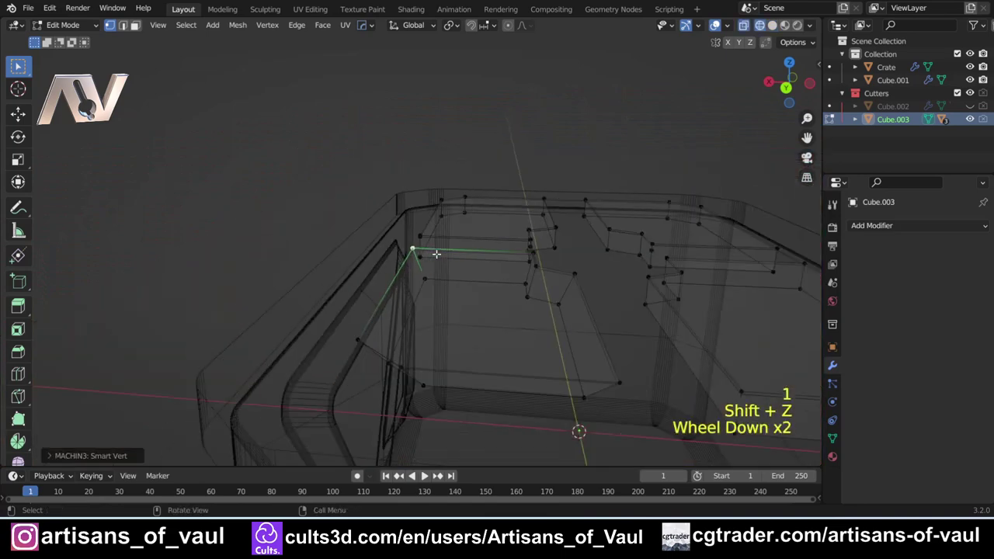
Symmetrize the panel cutter across X from the cleaned-up pocket's side, using the Symmetry mirror mode
key("shift+z")
middle_click_drag(451, 249, 305, 321)
middle_click_drag(384, 345, 399, 299)
scroll(391, 285, "up", 3)
scroll(391, 285, "up", 1)
scroll(380, 250, "down", 2)
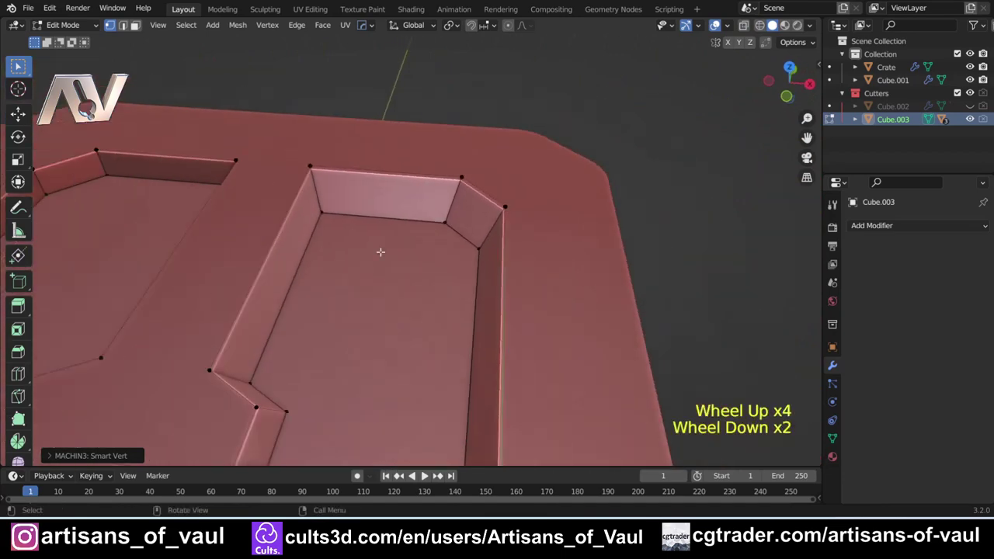
key("Tab")
scroll(391, 184, "down", 1)
middle_click_drag(391, 184, 411, 296, "shift")
key("alt+x")
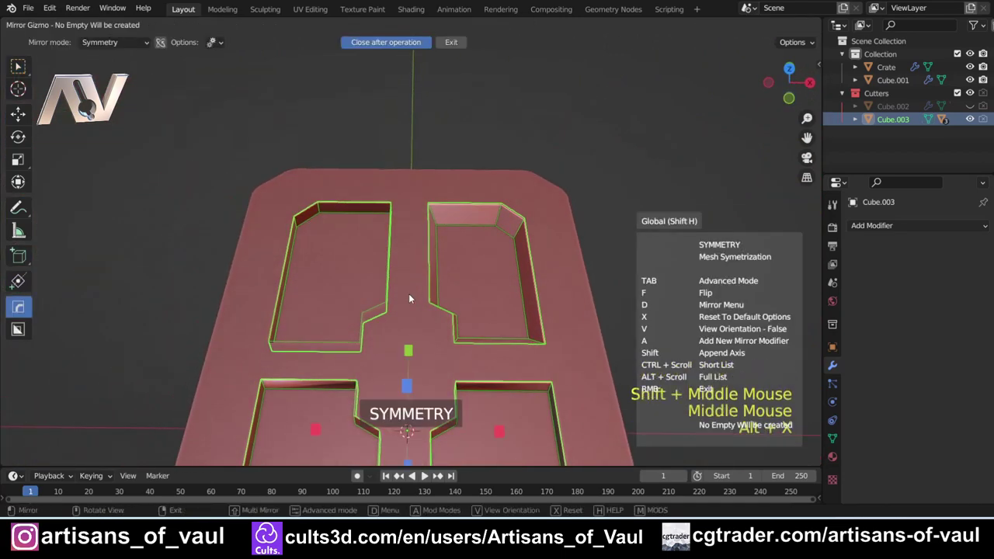
left_click(497, 432)
middle_click_drag(499, 431, 487, 338, "shift")
Symmetrize the panel cutter across Y from the sloped pockets' end so all four pockets have sloped walls
key("alt+x")
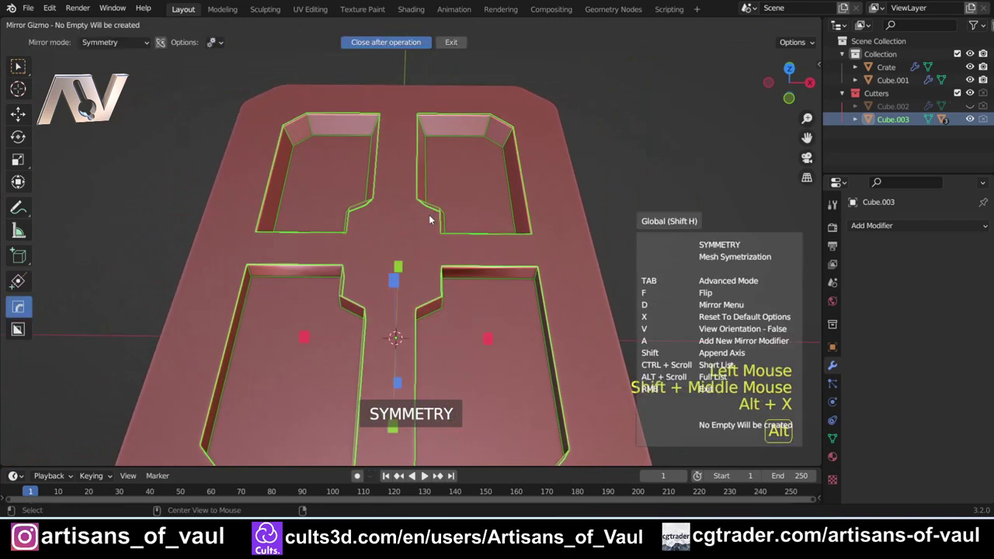
left_click(400, 264)
middle_click_drag(401, 262, 390, 296)
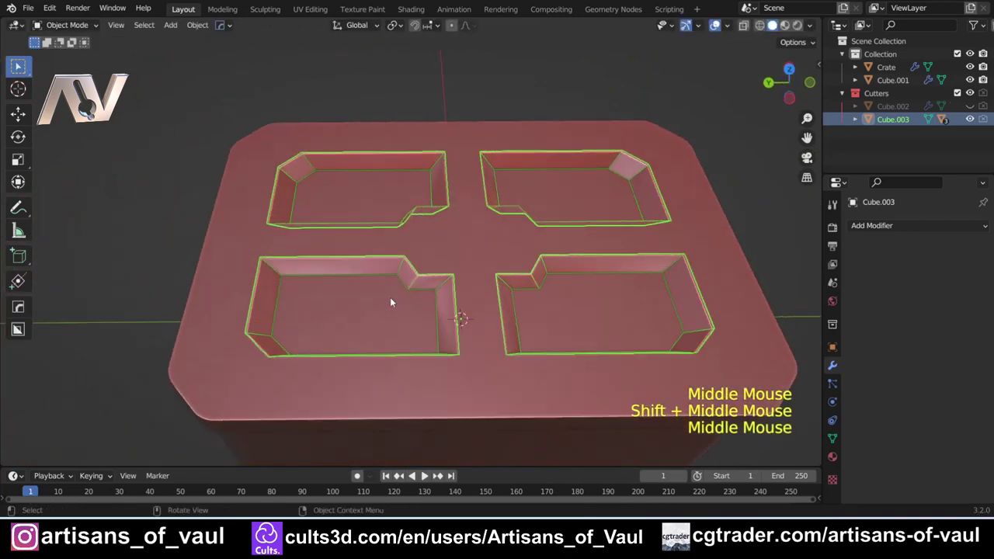
scroll(375, 226, "up", 2)
middle_click_drag(375, 229, 362, 287, "shift")
scroll(362, 287, "down", 1)
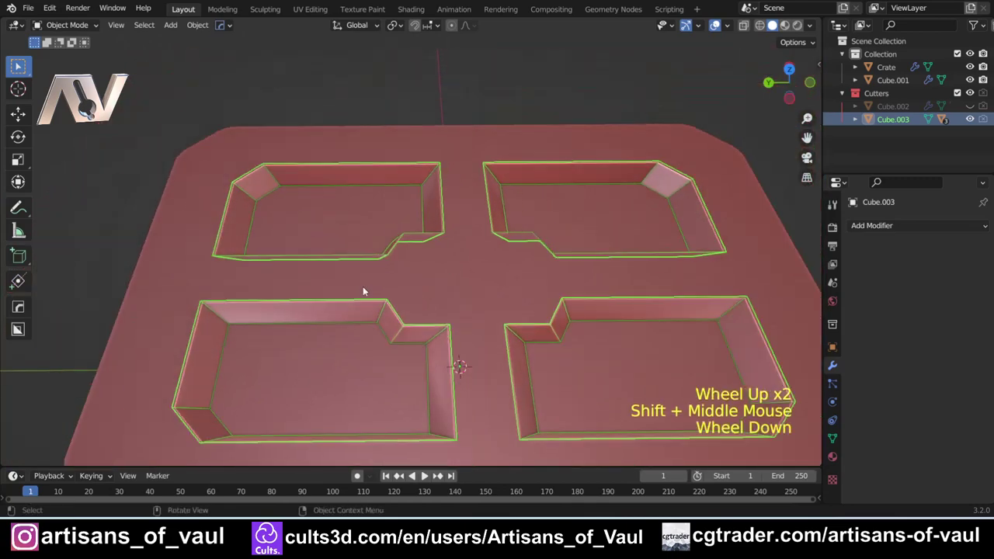
Hide the panel cutter and select the crate lid
key("Tab")
key("Tab")
key("h")
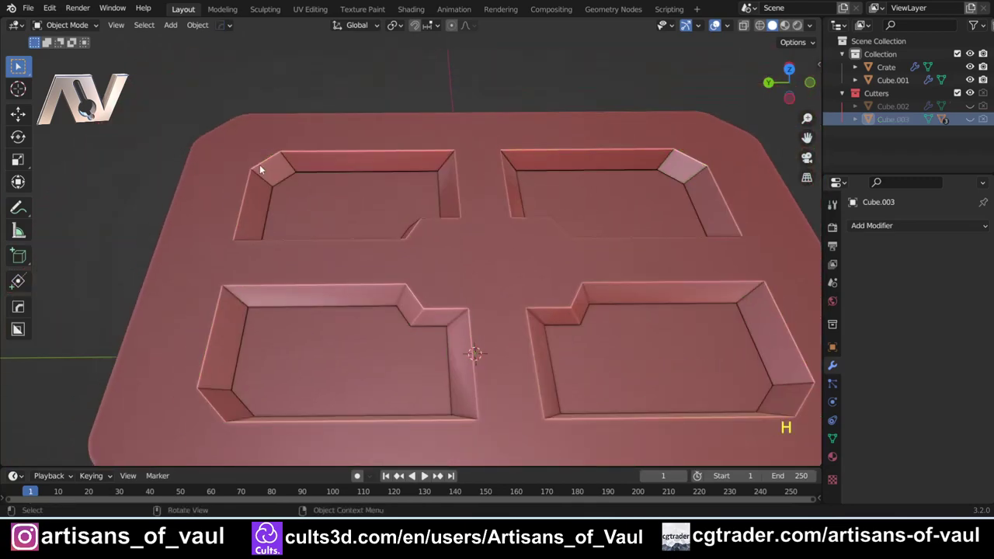
left_click(298, 200)
Examine the four recessed pockets in the lid up close and from a distance
middle_click_drag(366, 257, 354, 219)
scroll(354, 220, "up", 1)
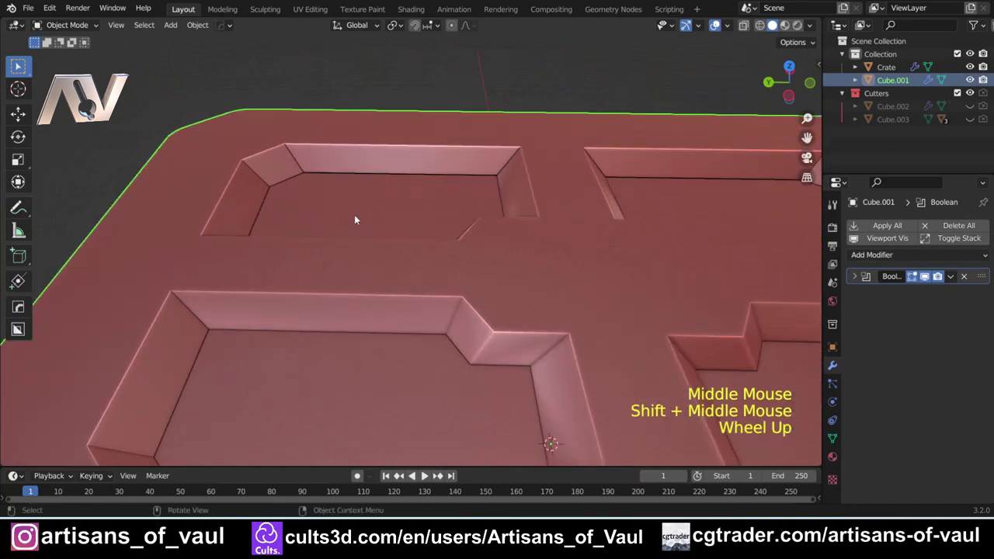
scroll(298, 199, "down", 2)
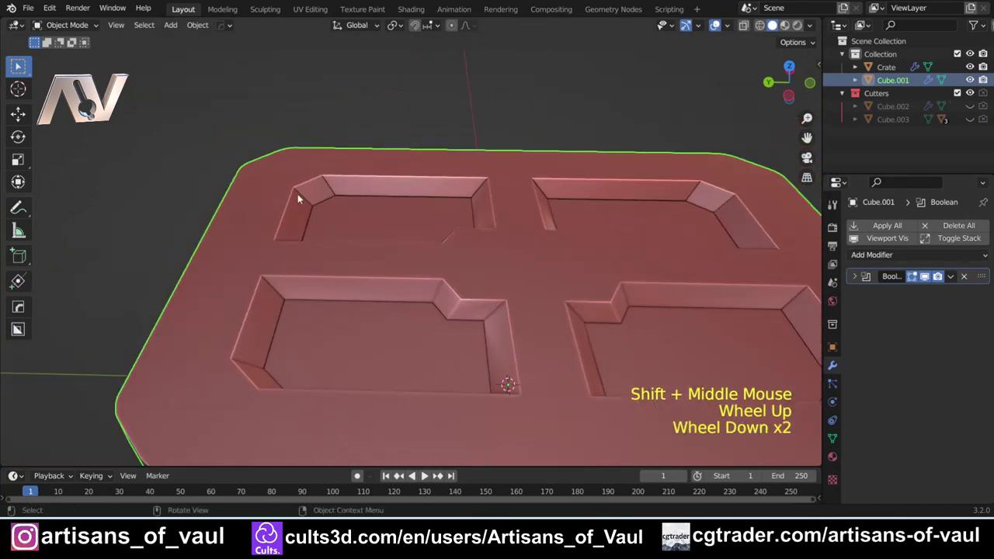
middle_click_drag(484, 305, 458, 295)
middle_click_drag(458, 295, 447, 245, "shift")
scroll(396, 272, "down", 2)
scroll(520, 226, "down", 3)
middle_click_drag(446, 245, 388, 227, "shift")
scroll(426, 221, "up", 2)
middle_click_drag(388, 226, 359, 235, "shift")
scroll(360, 235, "up", 2)
Add a HardOps Bevel to the crate lid with 8 segments, limited by a 30° angle
left_click(386, 293)
key("Tab")
middle_click_drag(386, 293, 429, 260, "shift")
key("q")
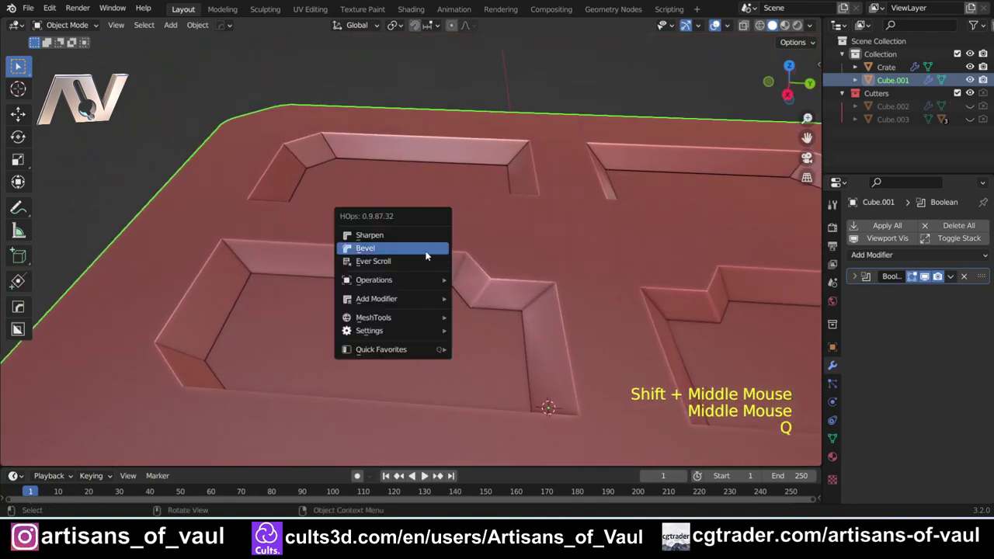
left_click(426, 250)
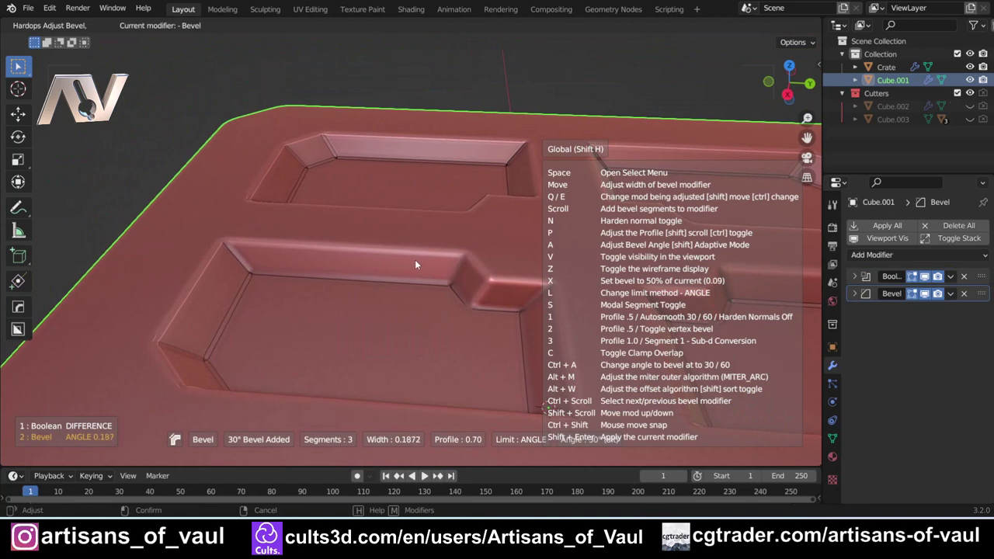
scroll(422, 266, "up", 2)
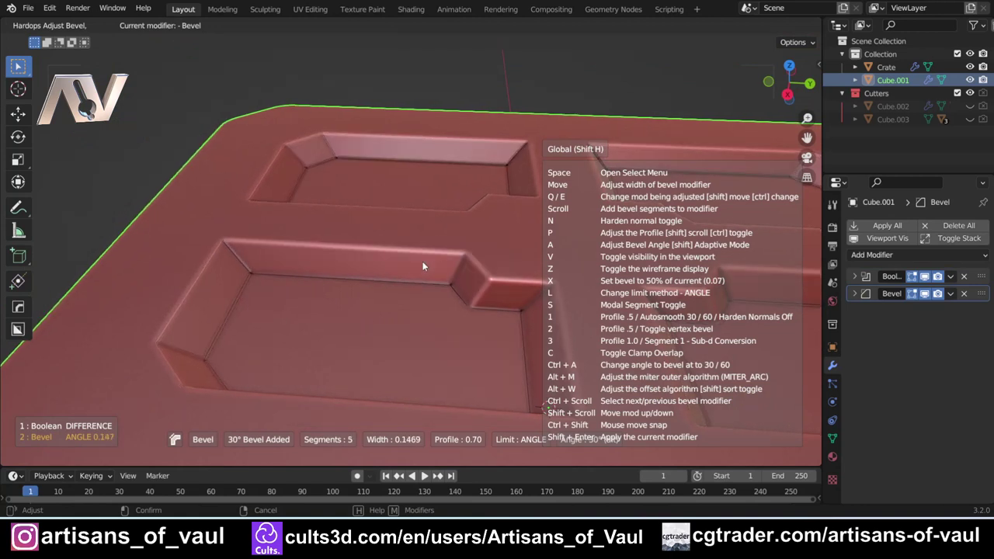
scroll(423, 267, "up", 3)
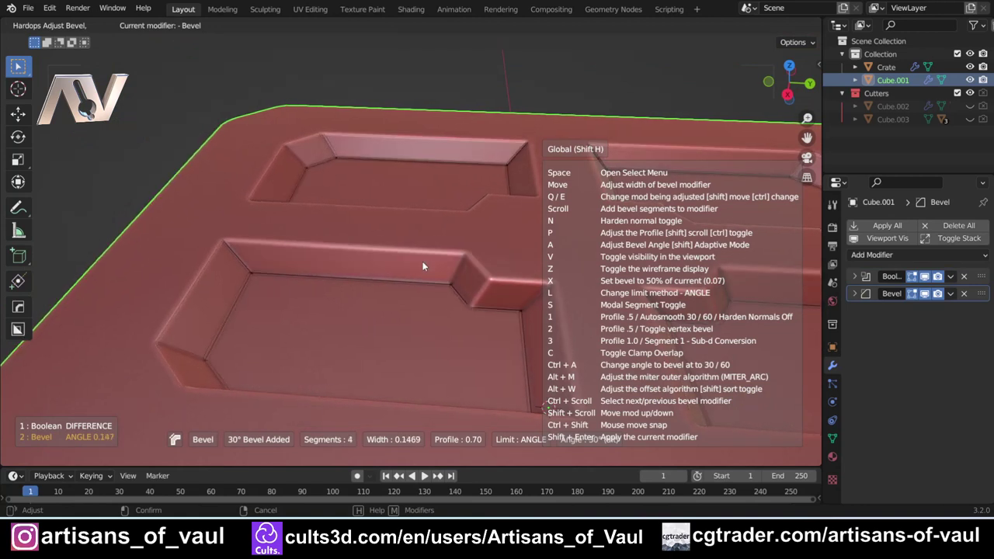
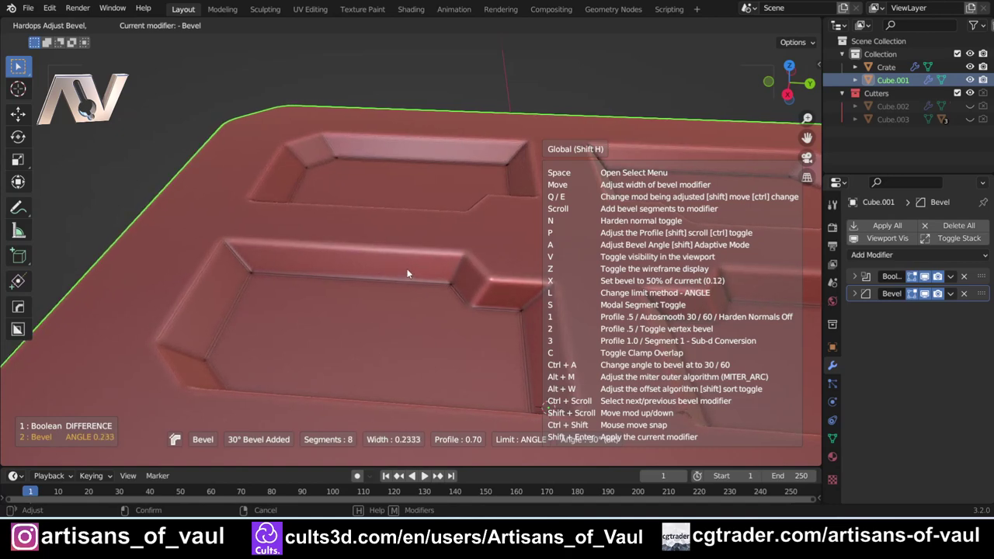
left_click(418, 268)
Examine the bevelled pocket edges on the lid and the overall look of the crate from several angles
scroll(419, 272, "down", 2)
middle_click_drag(420, 272, 439, 248, "shift")
key("Tab")
key("Tab")
left_click(351, 124)
scroll(350, 125, "down", 2)
scroll(457, 218, "up", 2)
scroll(380, 260, "down", 1)
scroll(412, 257, "down", 4)
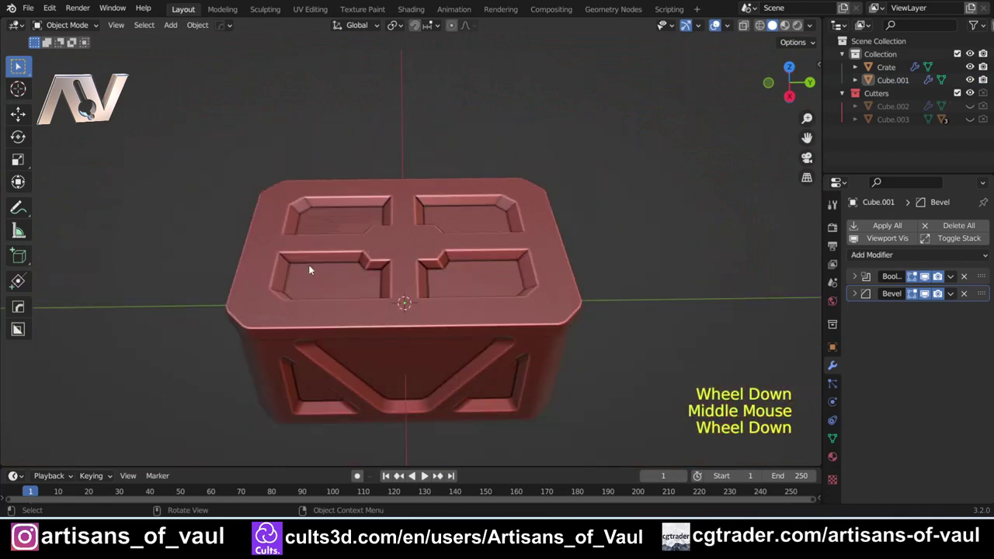
left_click(470, 304)
left_click(619, 365)
middle_click_drag(619, 365, 499, 284)
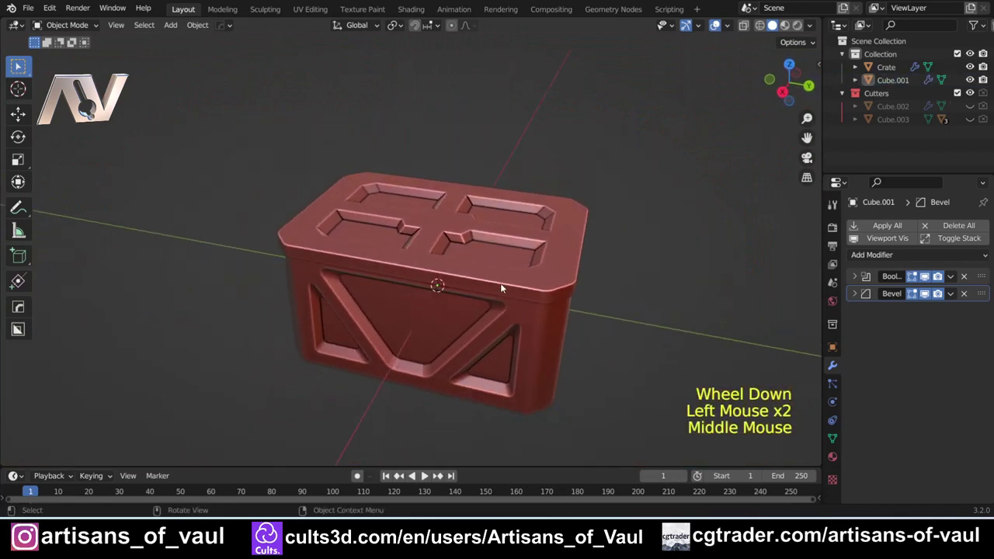
scroll(499, 284, "up", 2)
middle_click_drag(501, 344, 490, 310)
left_click(575, 347)
middle_click_drag(575, 348, 529, 289, "shift")
Slice a small rectangular block out of the upper part of the crate body's plain end using BoxCutter's Slice mode
left_click(471, 311)
scroll(436, 311, "down", 1)
scroll(479, 258, "up", 2)
scroll(480, 263, "up", 1)
middle_click_drag(529, 289, 396, 229, "shift")
scroll(294, 209, "up", 2)
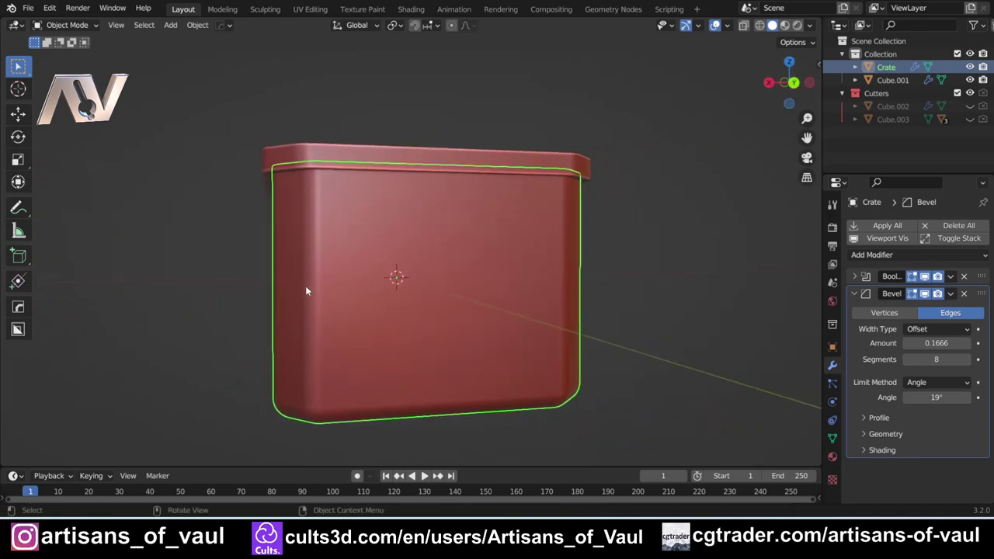
scroll(351, 247, "up", 1)
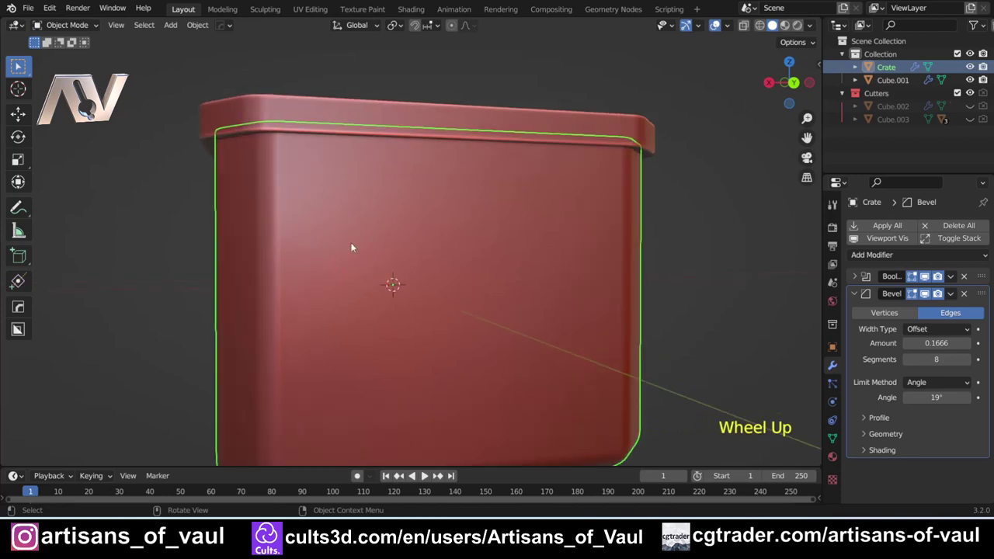
middle_click_drag(303, 228, 346, 207, "shift")
key("Tab")
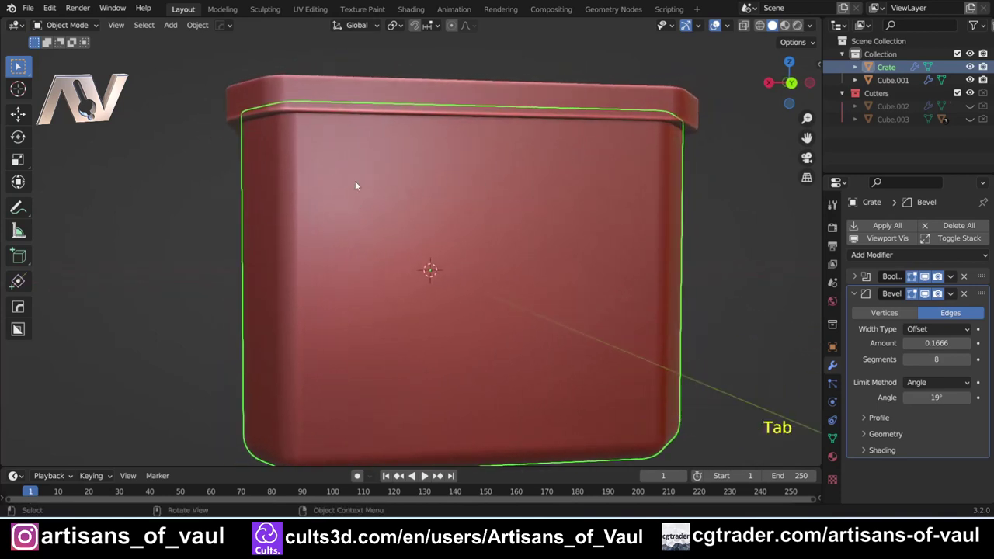
key("alt+w")
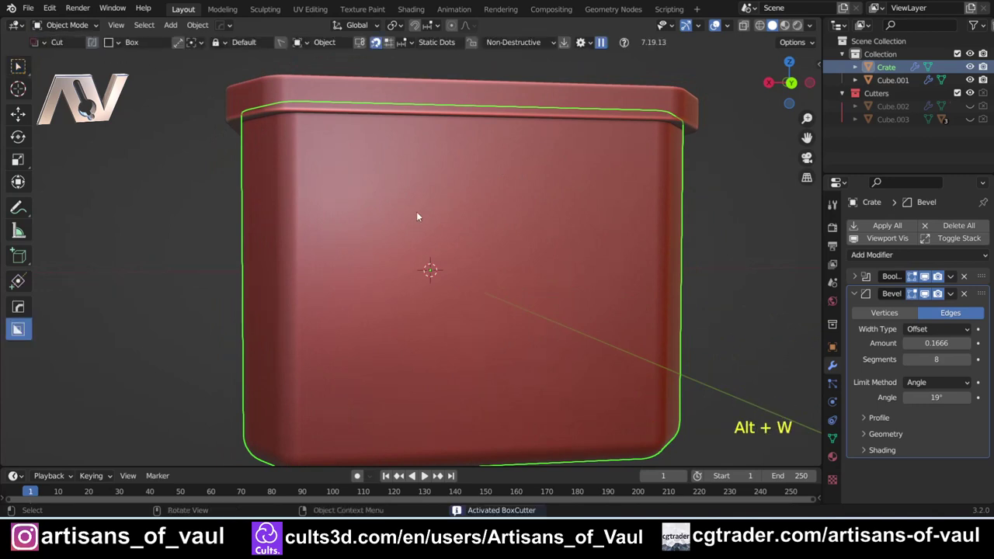
left_click_drag(347, 179, 427, 245)
middle_click_drag(489, 248, 420, 237)
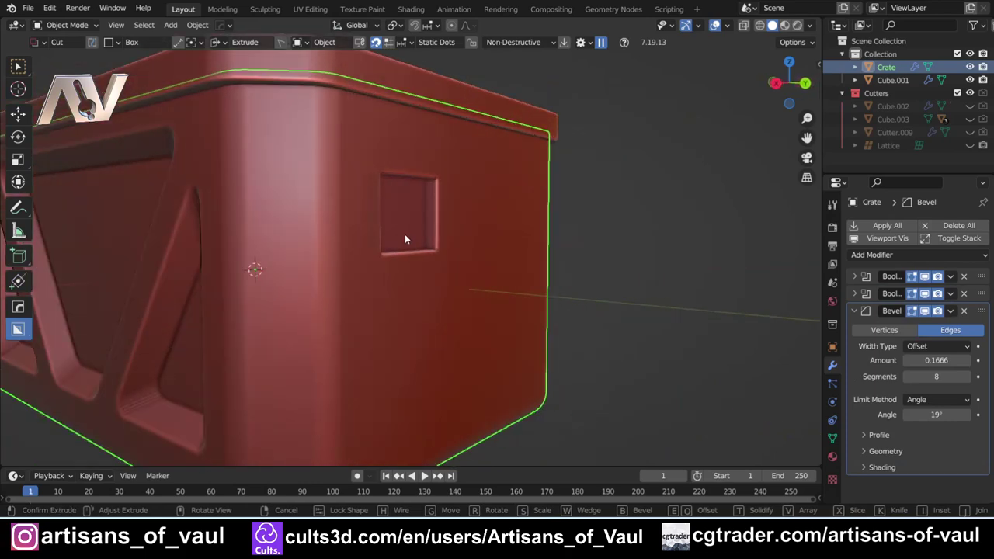
key("x")
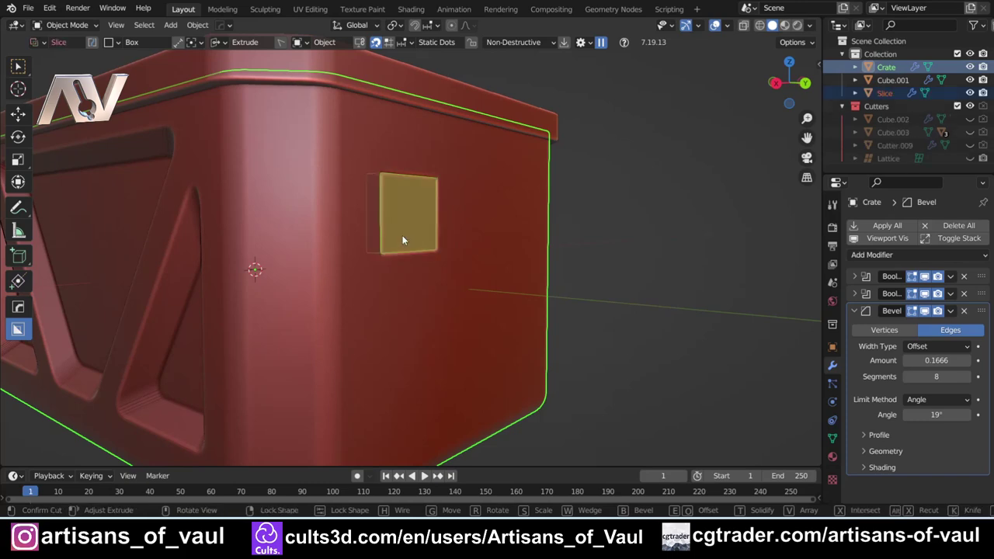
left_click(403, 235)
Cut away the lower part of the sliced block with a box cut drawn in an axis-aligned view, leaving a shallow upper block
middle_click_drag(505, 223, 412, 259)
scroll(461, 225, "up", 2)
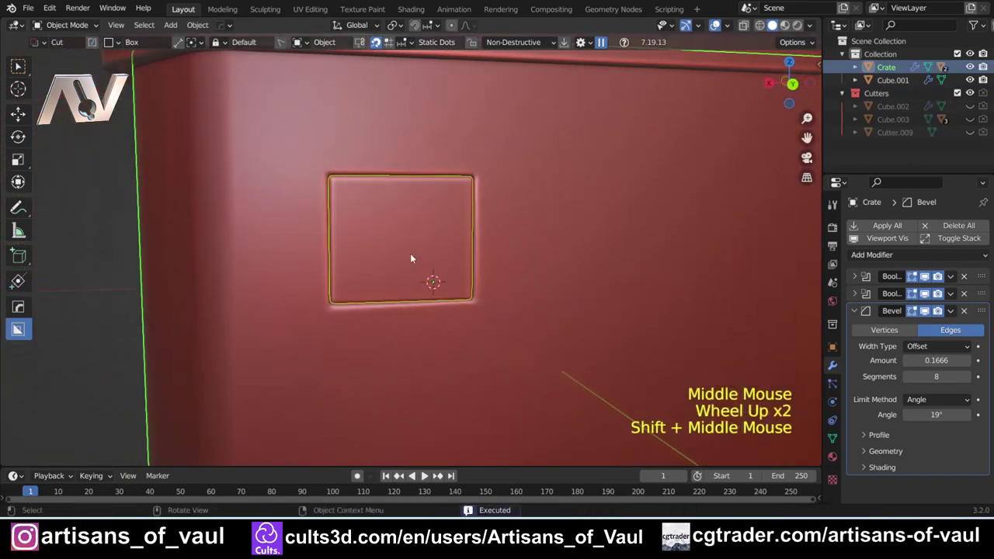
left_click(792, 86)
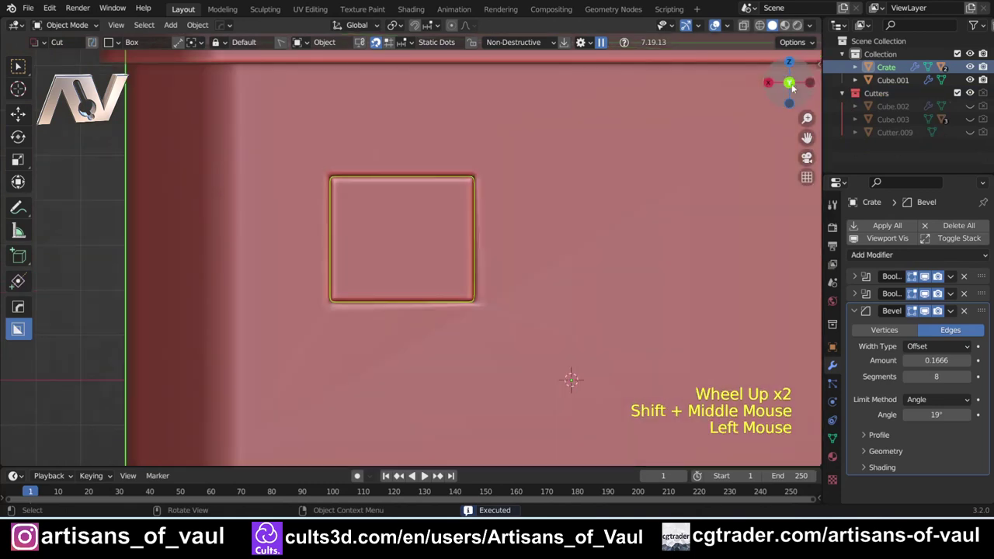
left_click(332, 199)
left_click(333, 200)
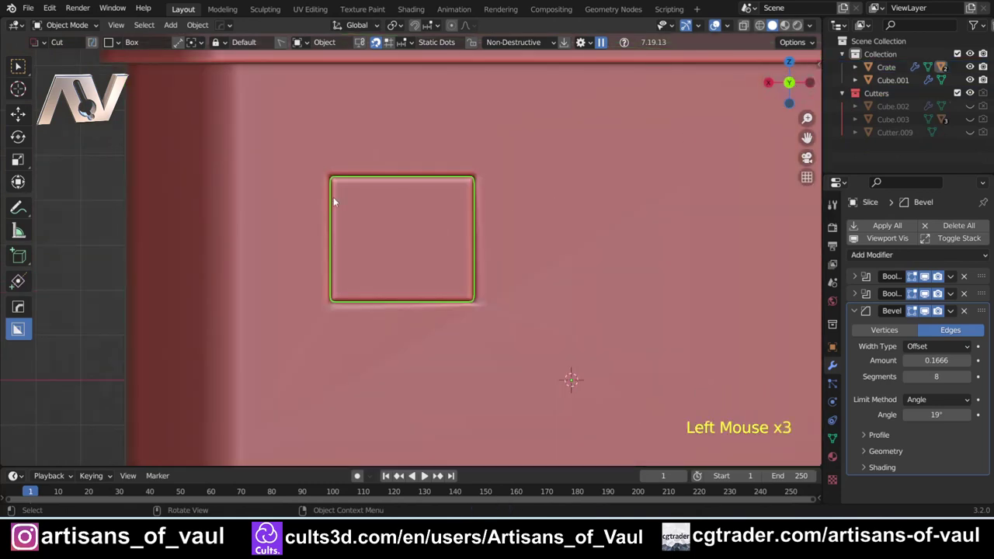
scroll(339, 239, "down", 1)
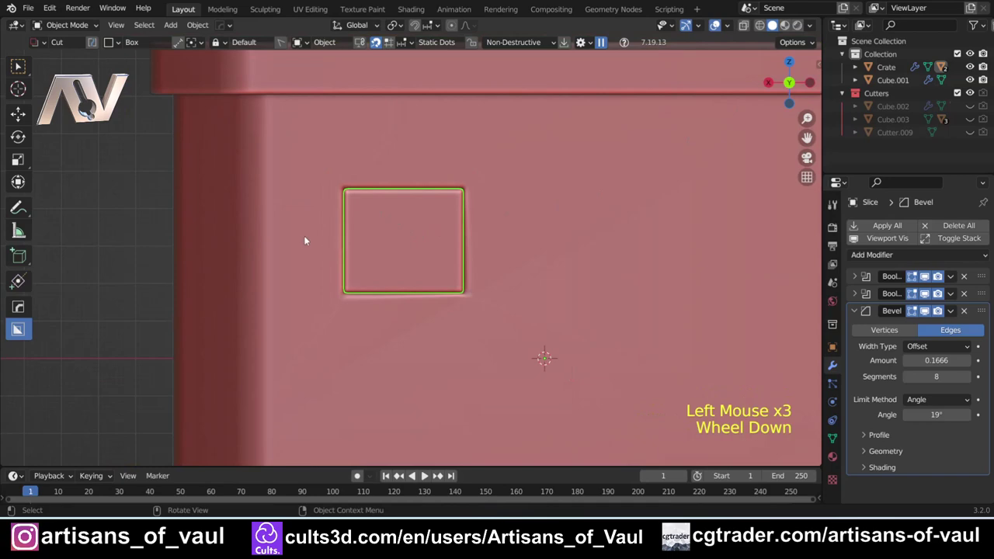
left_click_drag(306, 235, 515, 315)
left_click(515, 313)
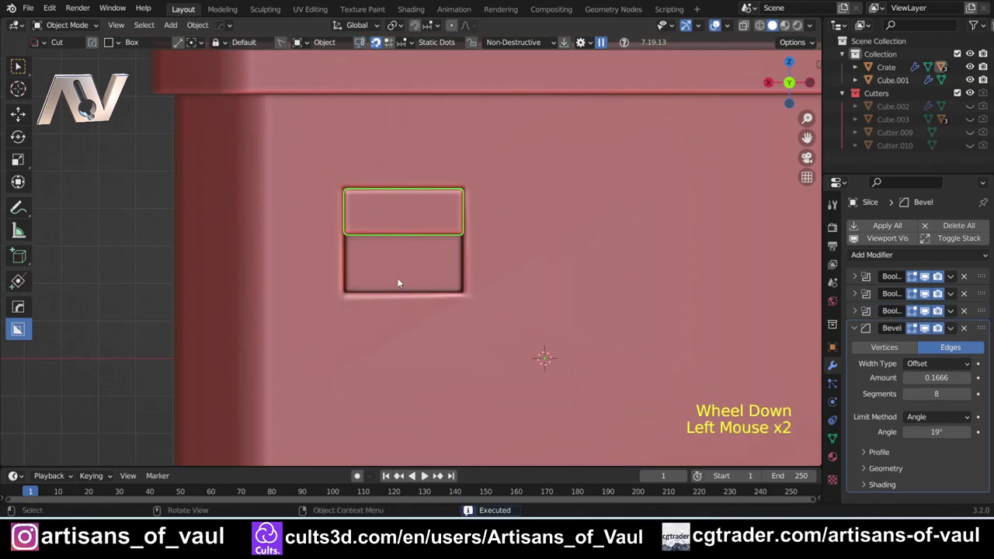
key("Tab")
key("Tab")
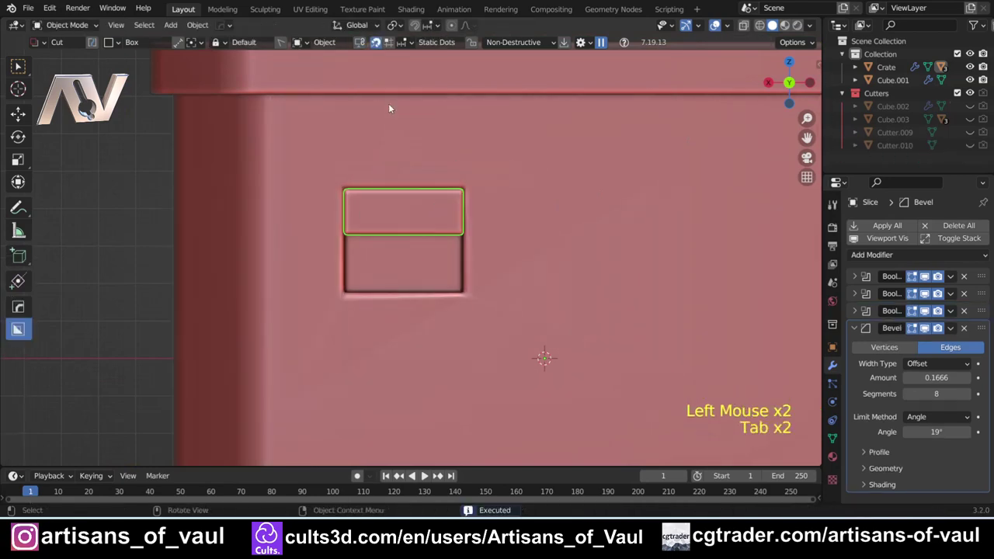
Examine the recess and remaining upper block on the crate's end from outside and from inside the crate
left_click(150, 269)
scroll(149, 270, "down", 2)
middle_click_drag(150, 269, 270, 249)
scroll(313, 229, "up", 2)
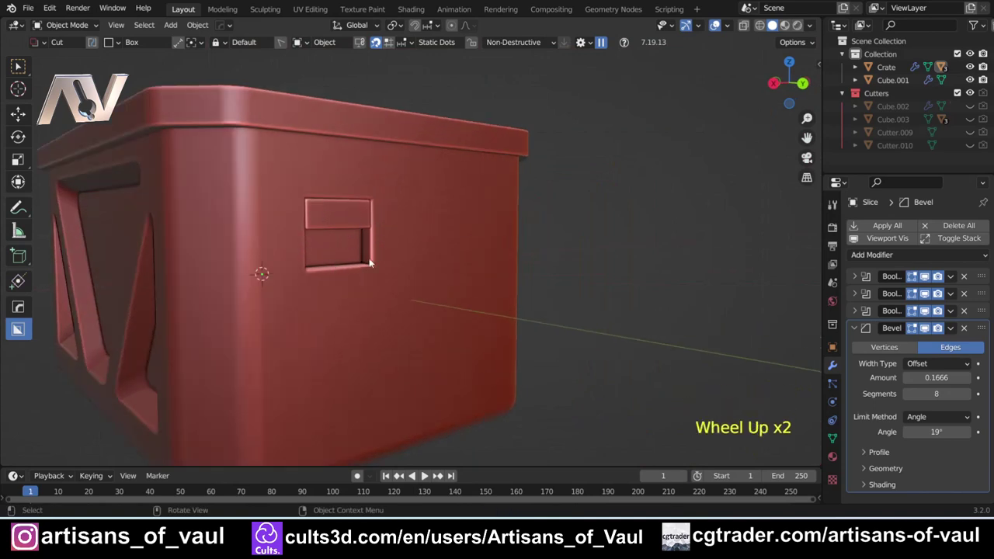
middle_click_drag(369, 258, 222, 217)
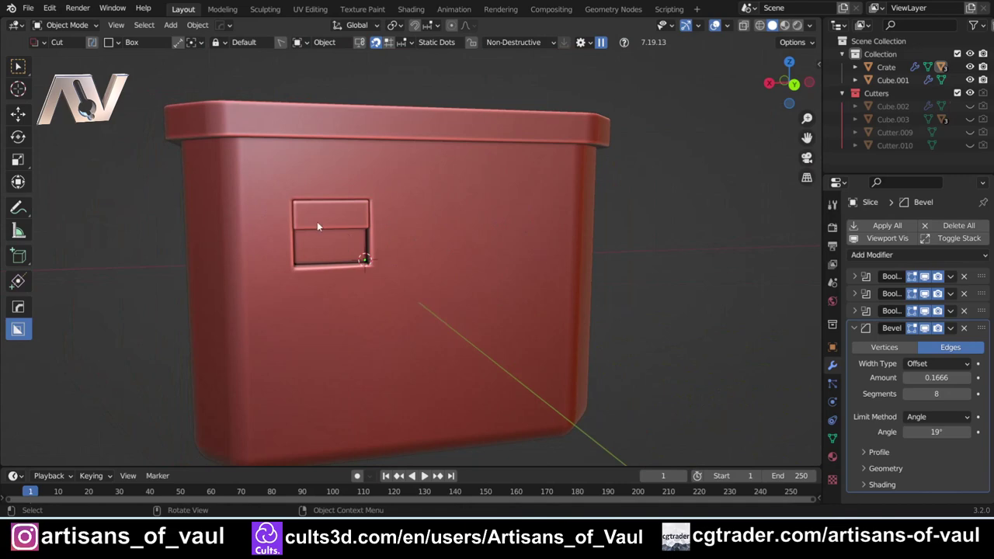
scroll(316, 226, "up", 2)
middle_click_drag(301, 235, 482, 272, "shift")
scroll(334, 249, "up", 1)
scroll(282, 247, "up", 1)
scroll(310, 247, "up", 1)
scroll(524, 223, "up", 2)
middle_click_drag(523, 222, 524, 194)
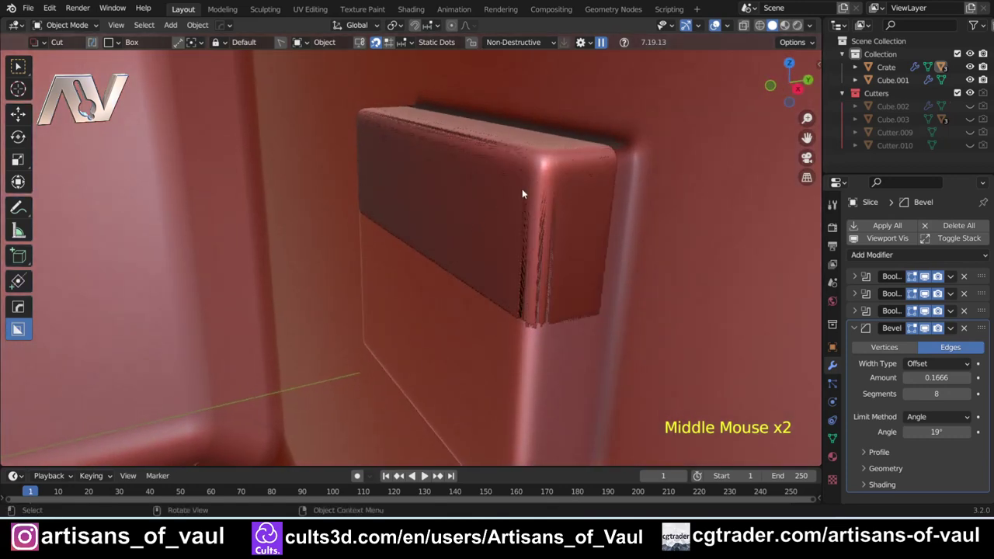
scroll(553, 242, "down", 1)
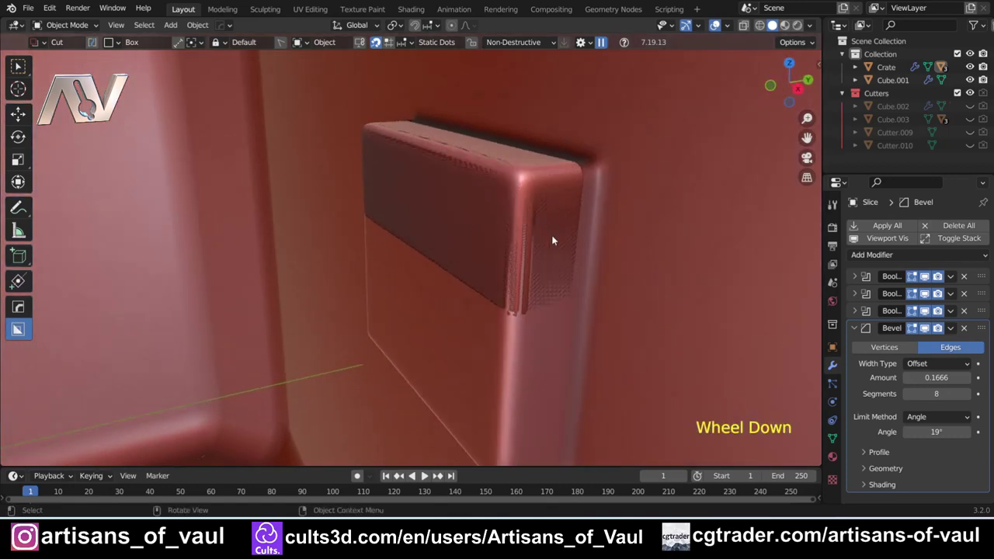
middle_click_drag(552, 240, 469, 249, "shift")
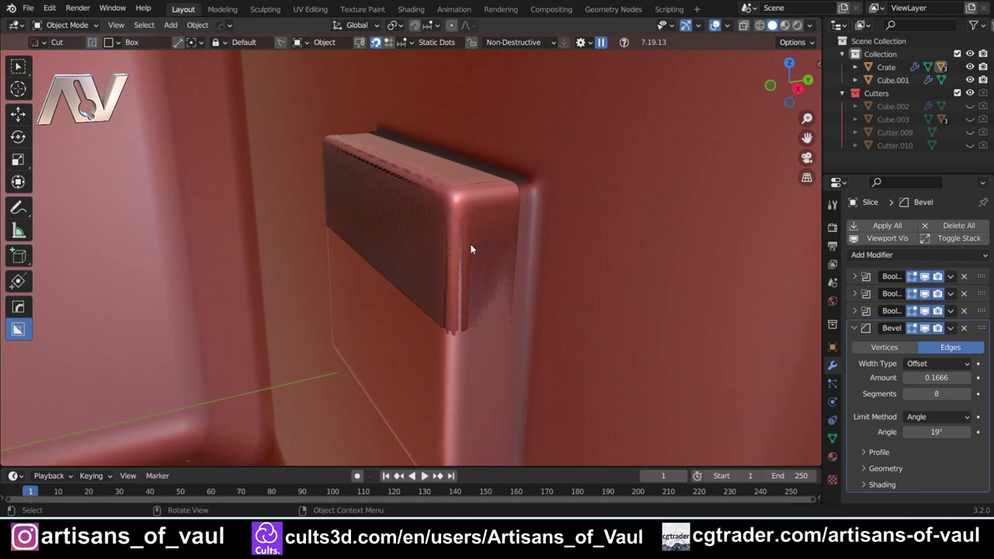
middle_click_drag(473, 206, 417, 242)
Select the upper block in the end recess and collapse its Bevel modifier settings
left_click(471, 207)
key("Tab")
left_click(435, 233)
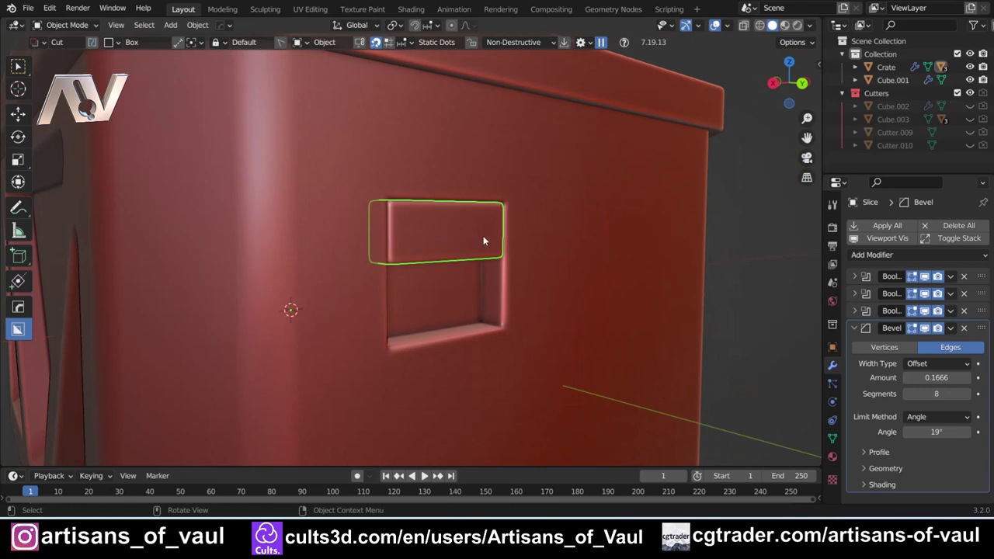
middle_click_drag(483, 240, 432, 243)
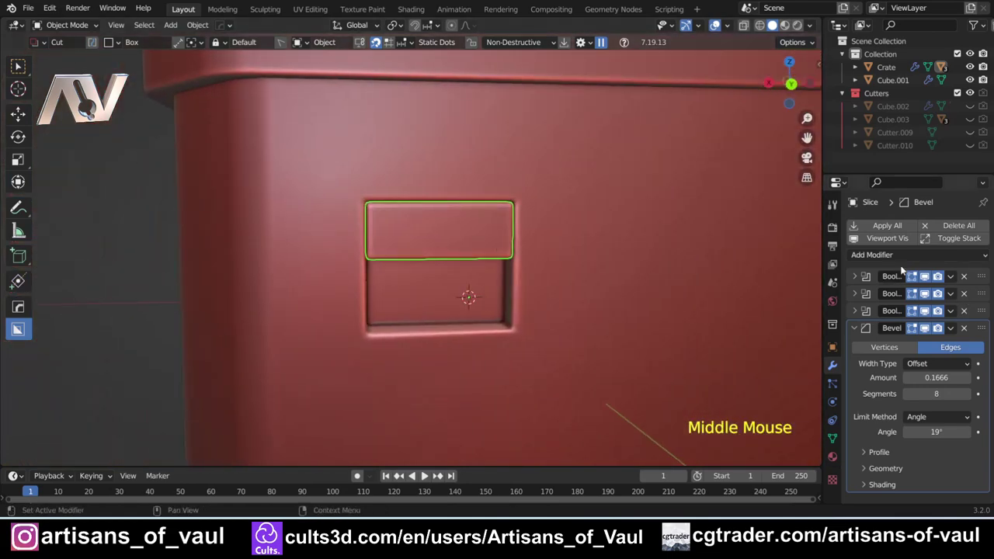
left_click(855, 328)
scroll(171, 272, "down", 2)
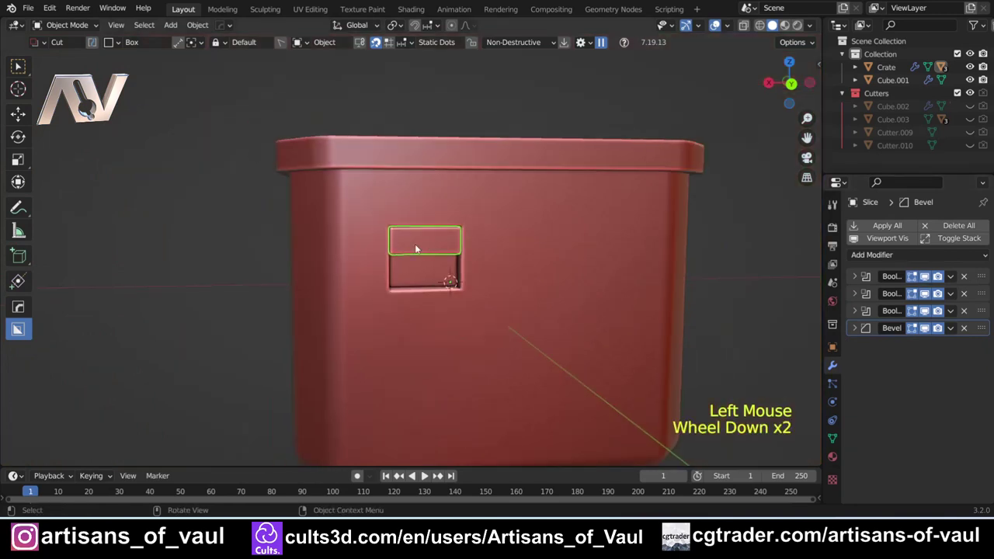
middle_click_drag(171, 271, 216, 273)
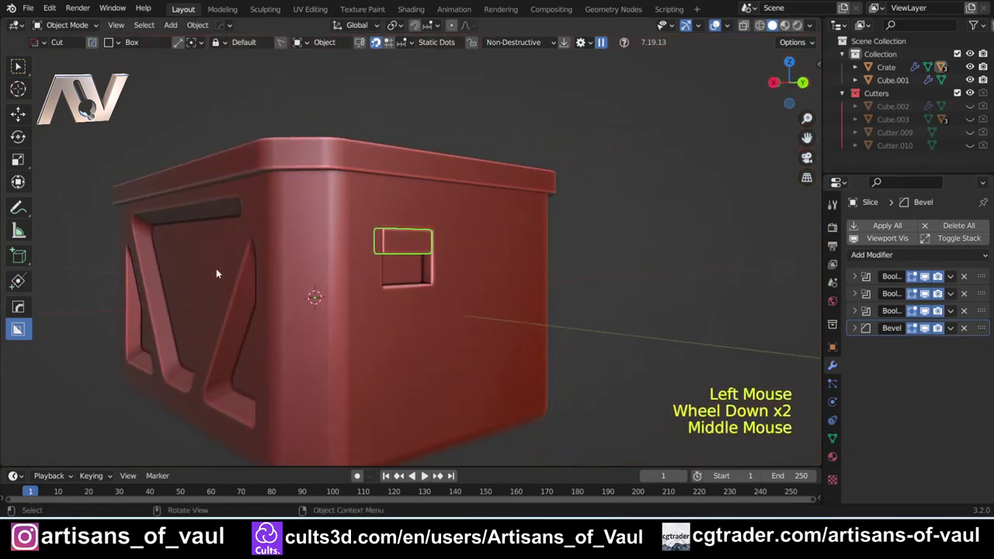
Test the upper block's three Boolean modifiers by switching each one's viewport visibility off and on, and remove the first one
left_click(924, 277)
left_click(924, 278)
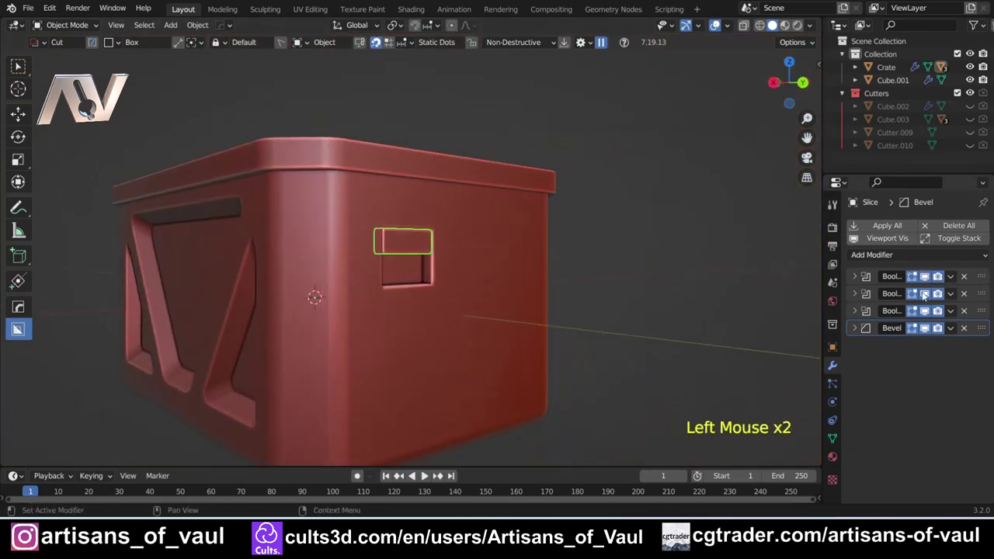
left_click(924, 294)
left_click(924, 294)
left_click(924, 310)
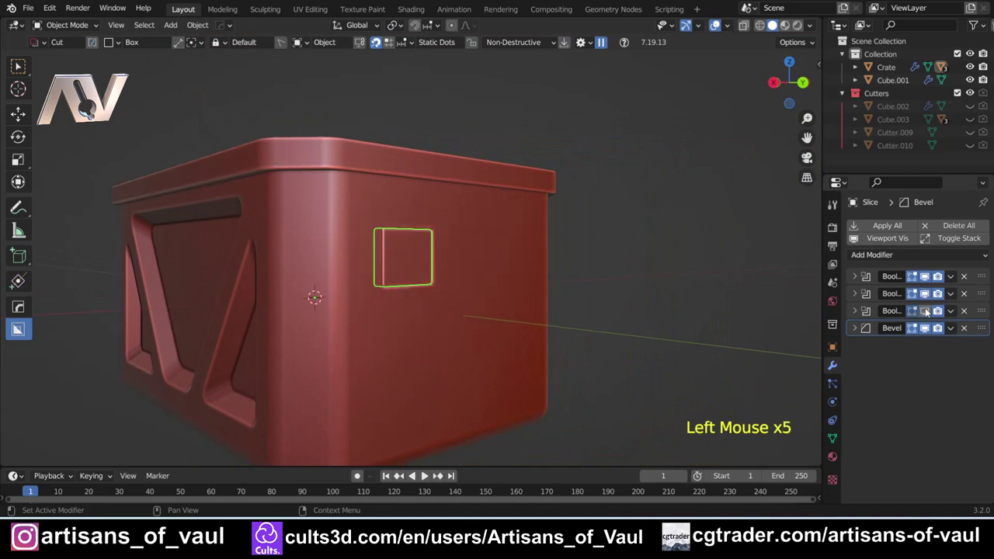
left_click(925, 310)
left_click(964, 277)
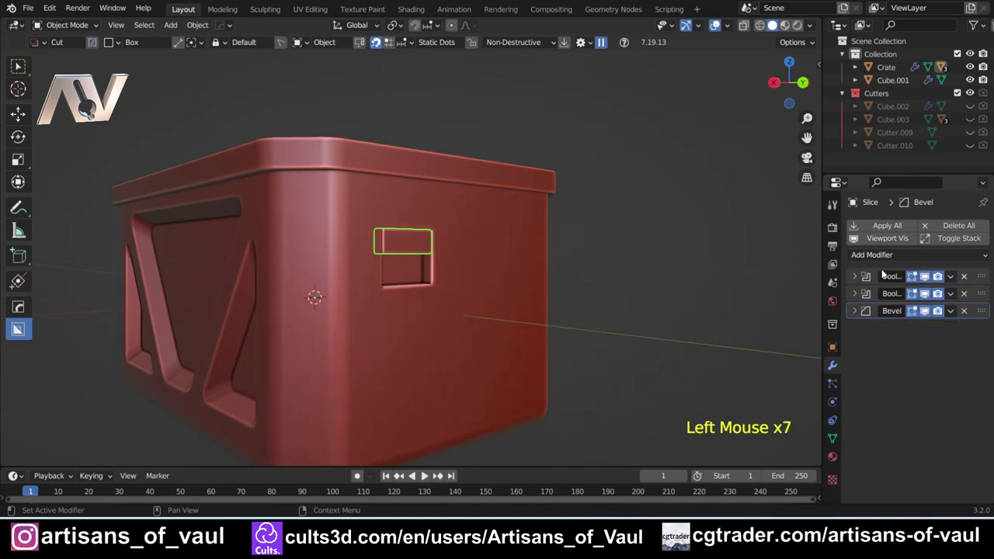
Check the upper block's underlying mesh in Edit Mode and return to the block in Object Mode
scroll(332, 252, "up", 2)
key("Tab")
key("Tab")
left_click(386, 230)
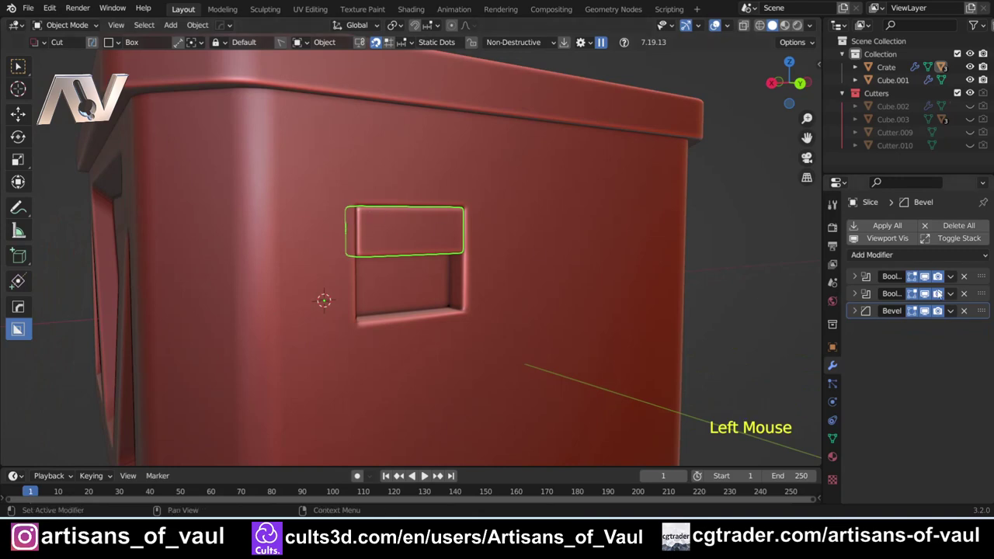
Apply all remaining modifiers on the upper block and open its mesh for editing in wireframe
left_click(886, 225)
key("shift+z")
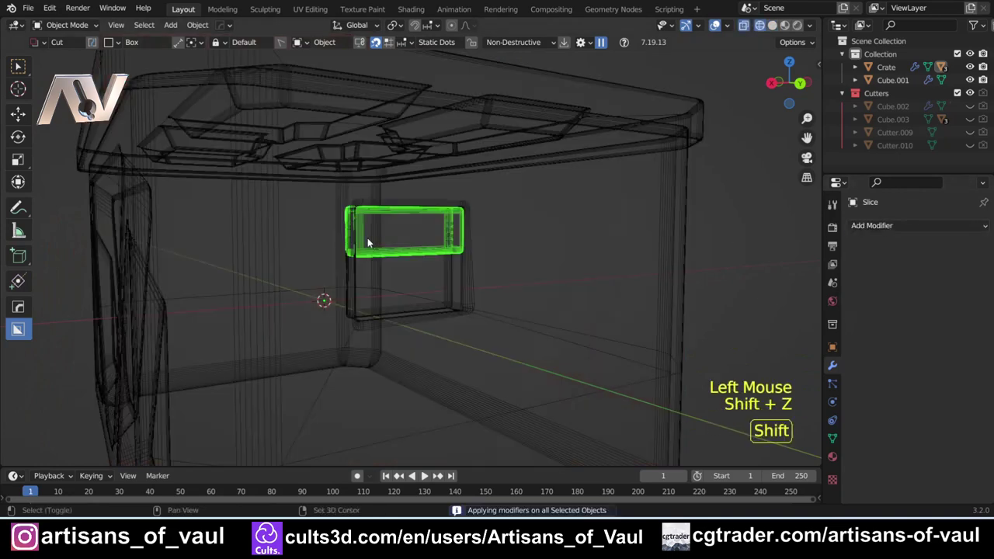
middle_click_drag(367, 237, 466, 255)
key("Tab")
Extend the inner end of the upper block about 1.09 along negative Y into the crate, and return to solid Object Mode
middle_click_drag(226, 224, 365, 334)
left_click(370, 339)
key("w")
left_click_drag(339, 239, 372, 336)
key("g")
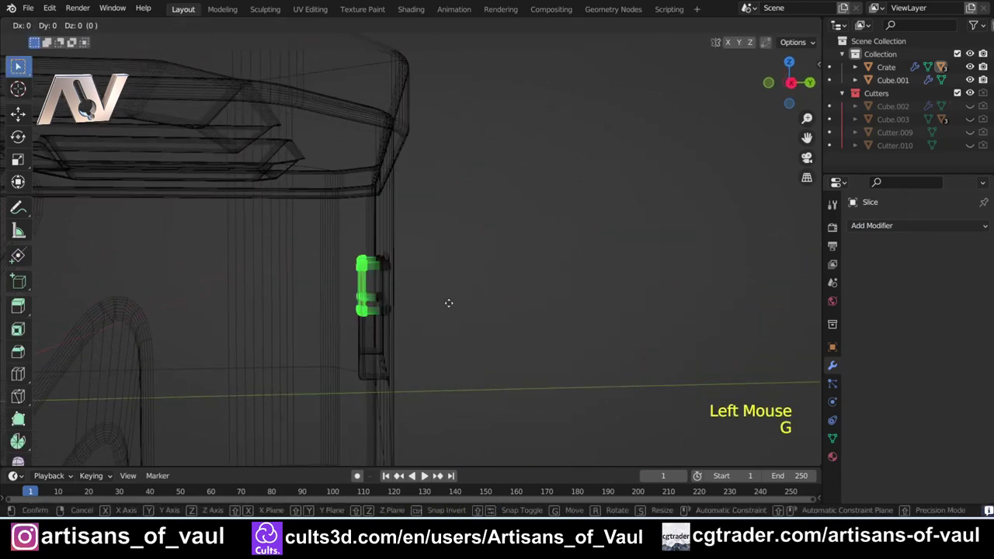
key("y")
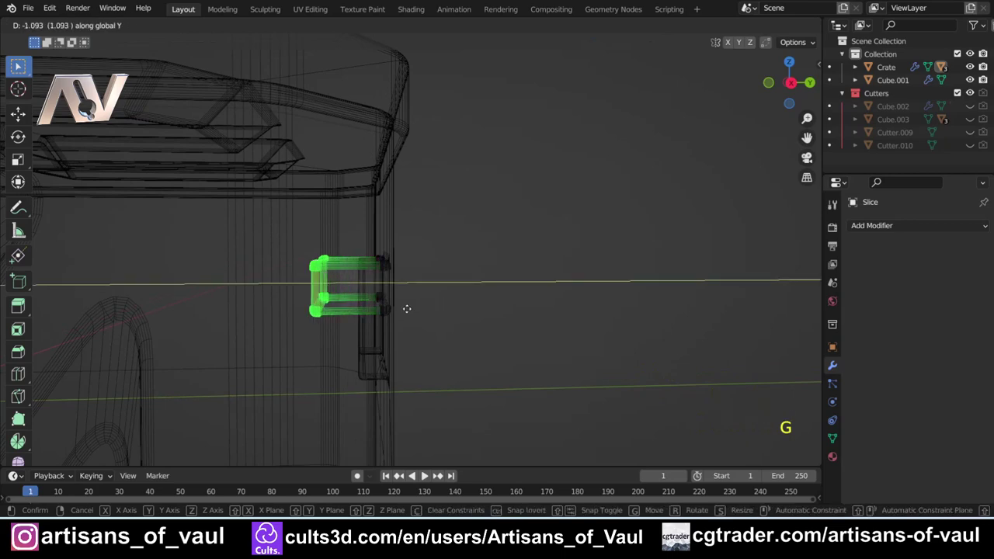
left_click(407, 309)
key("Tab")
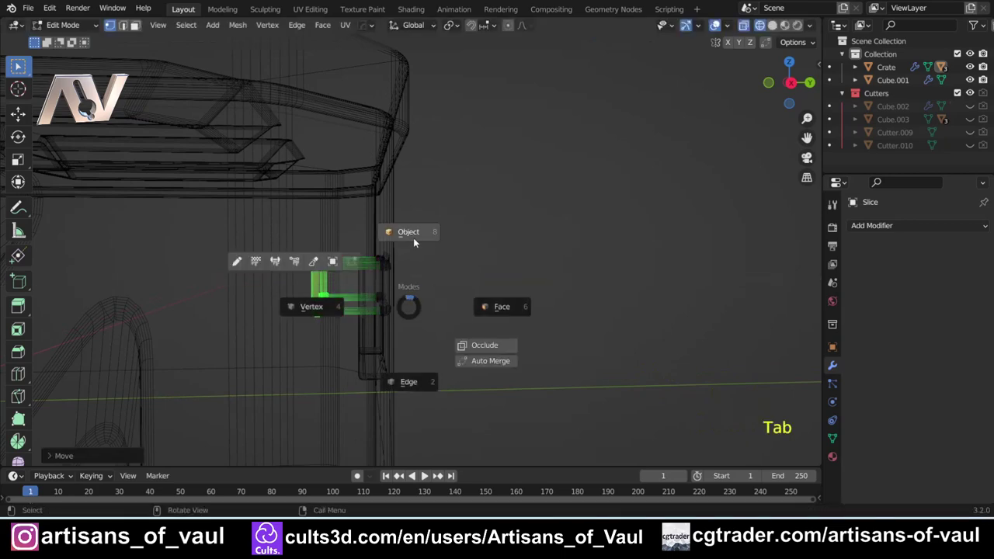
key("shift+z")
Set the upper block's origin to the centre of its geometry
mouse_move(435, 242)
middle_mouse_down()
mouse_move(516, 286)
mouse_move(621, 266)
mouse_move(640, 210)
middle_mouse_up()
scroll(516, 285, "up", 2)
left_click(783, 84)
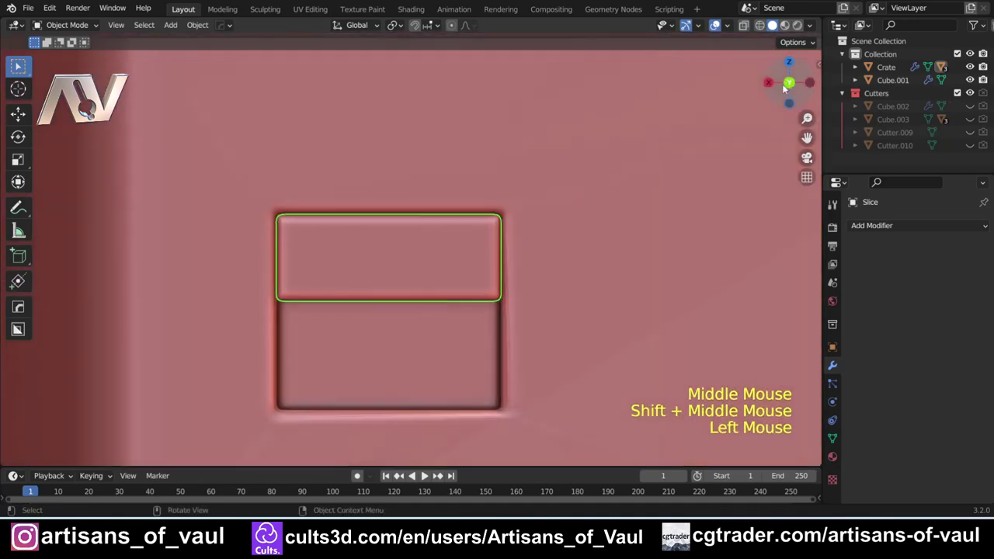
scroll(485, 319, "down", 3)
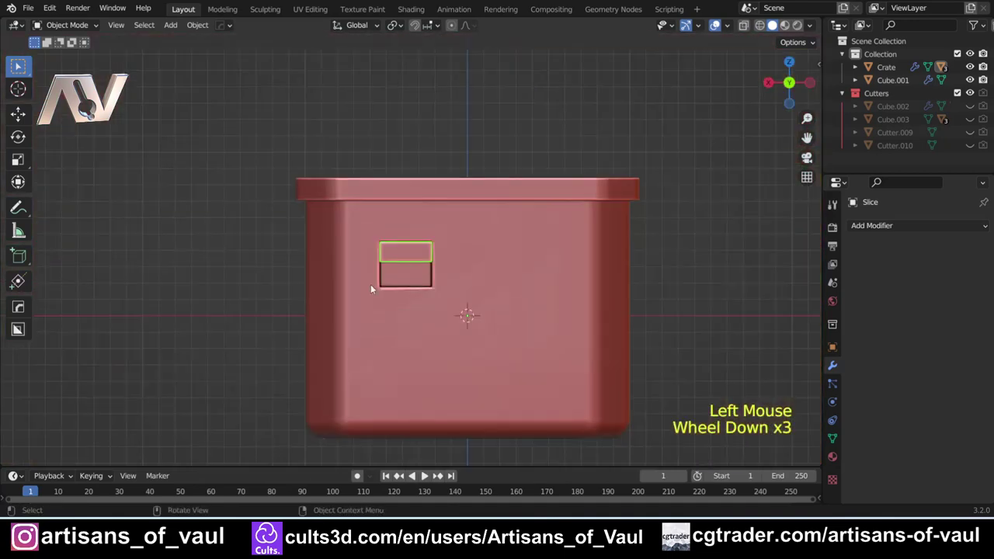
left_click(326, 253)
scroll(347, 264, "up", 2)
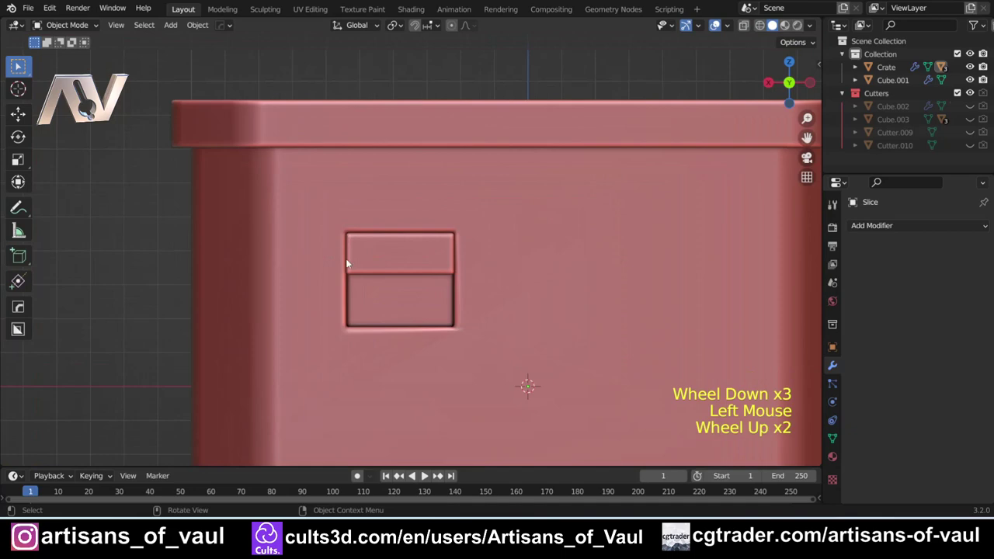
left_click(459, 243)
middle_click_drag(459, 243, 314, 239)
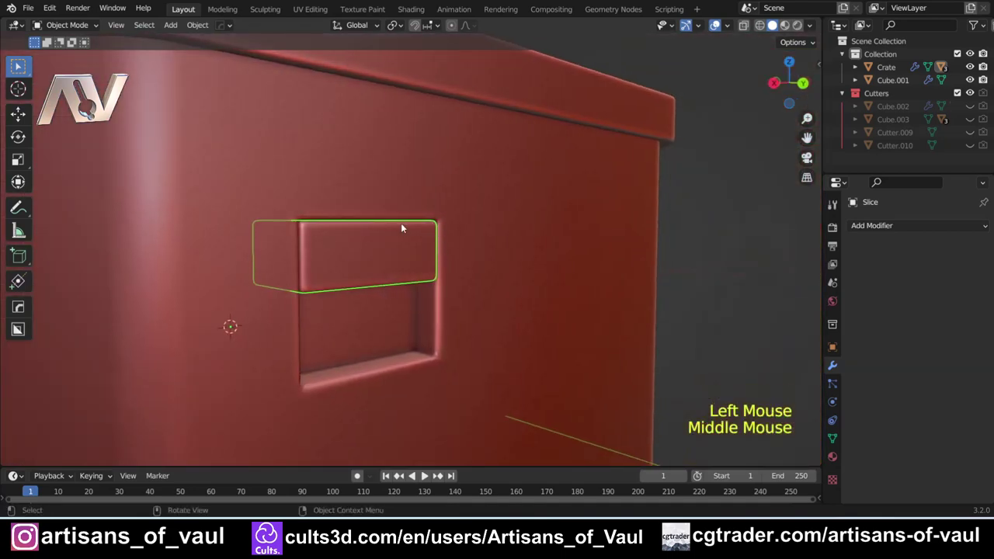
scroll(303, 277, "up", 1)
middle_click_drag(304, 277, 401, 271)
key("shift+s")
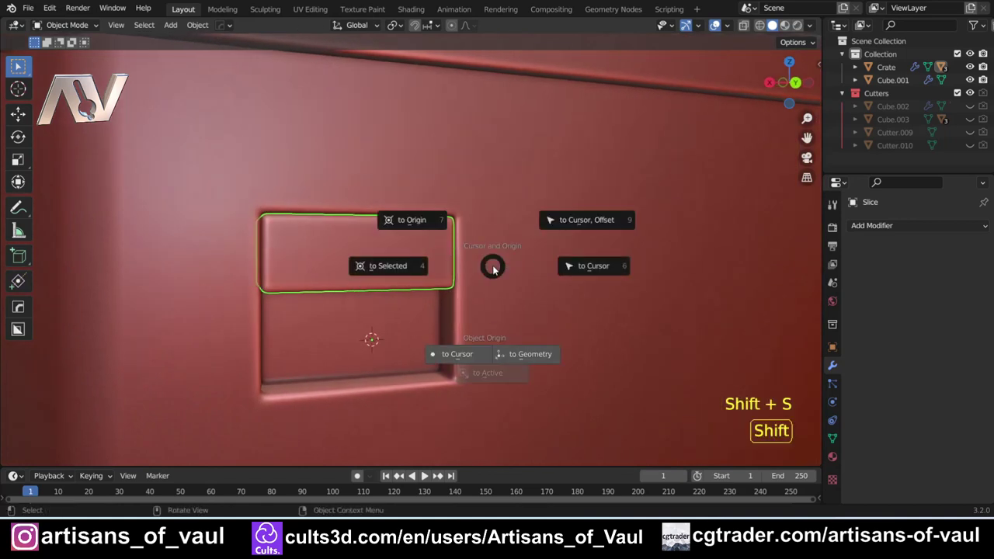
left_click(530, 356)
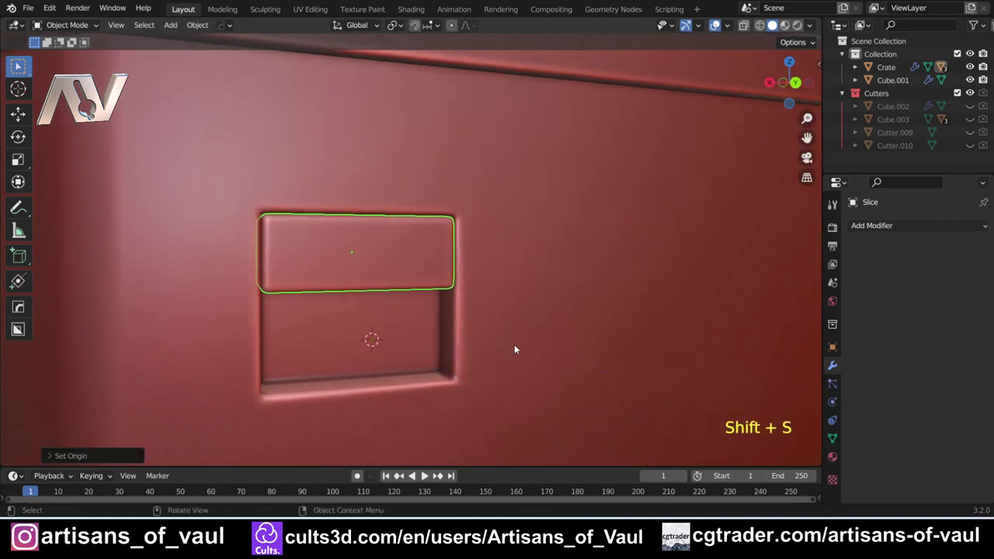
Scale the upper block down uniformly to about 0.92, leaving a gap to the recess walls
middle_click_drag(349, 254, 337, 260)
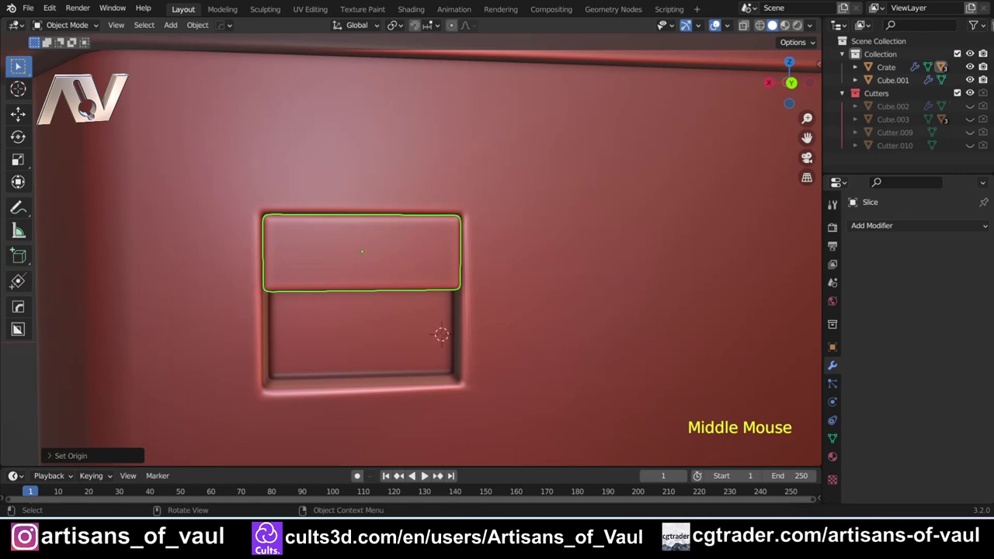
key("s")
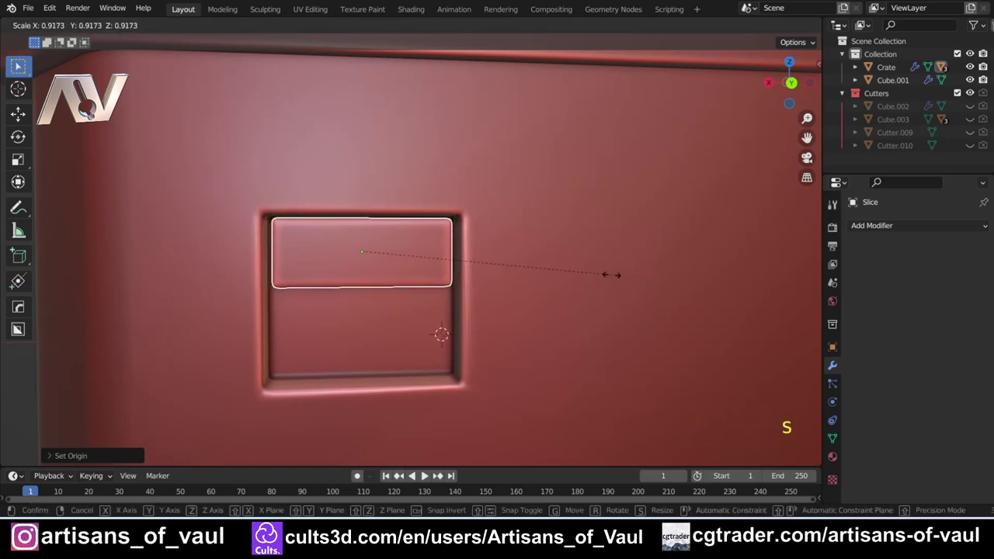
left_click(611, 274)
scroll(354, 282, "down", 1)
left_click(156, 260)
scroll(377, 232, "up", 2)
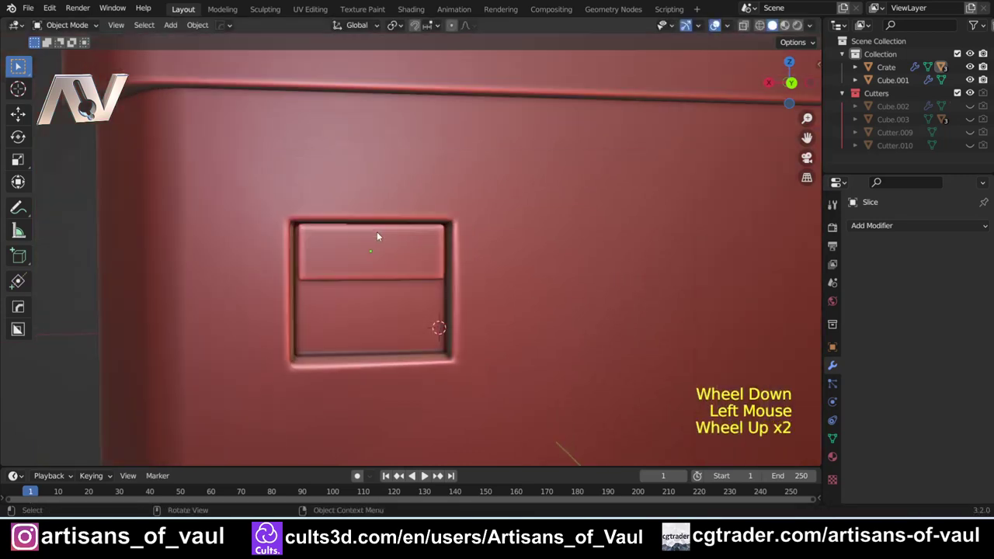
Move the upper block down along Z by about 0.065 within the end recess
left_click(362, 254)
left_click(790, 82)
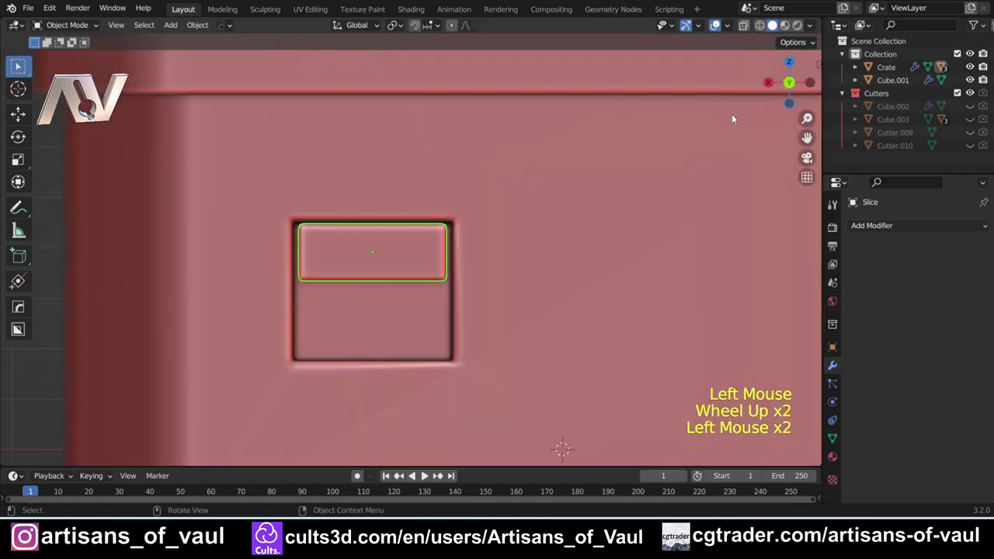
scroll(505, 243, "up", 1)
key("g")
key("z")
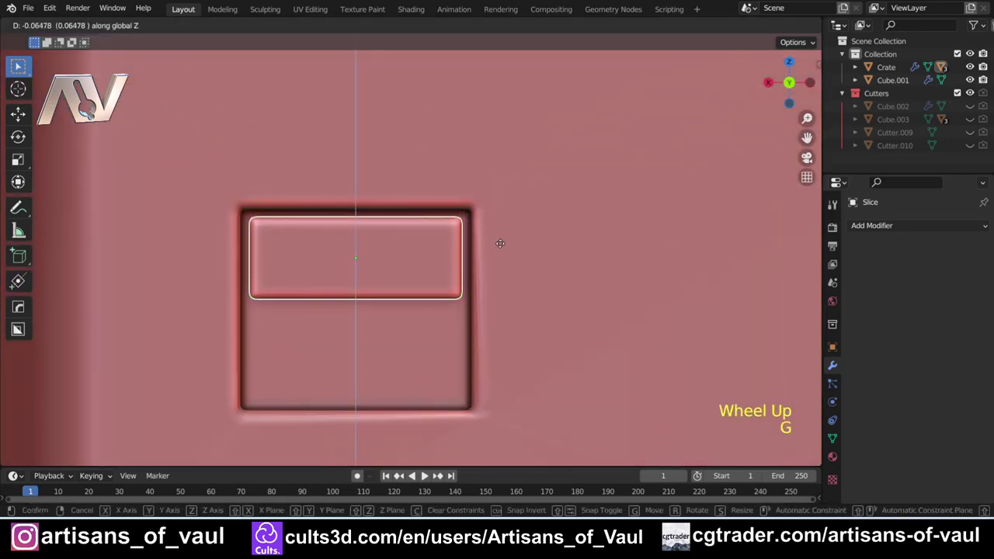
left_click(499, 246)
scroll(155, 258, "down", 2)
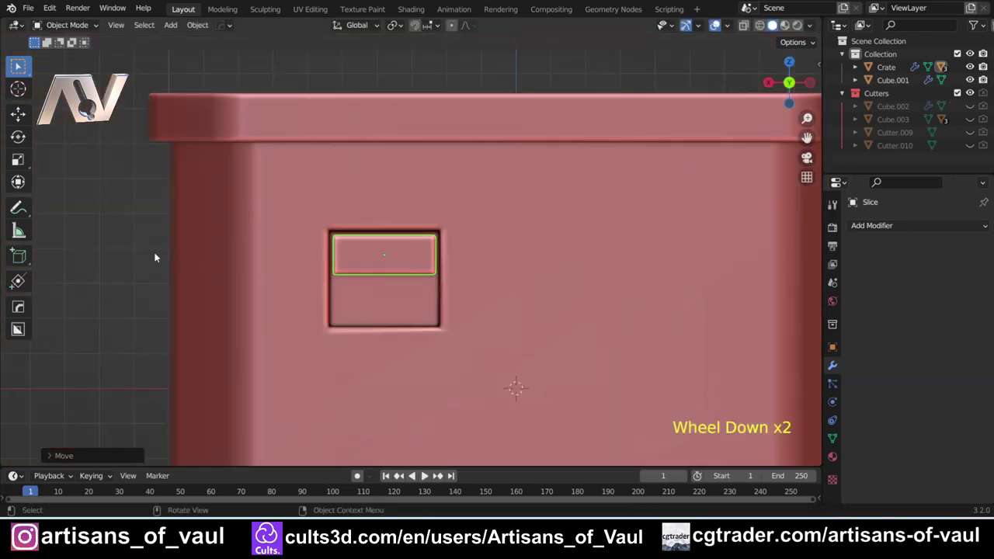
Examine how the resized block fits in the end recess from several angles around the crate
left_click(249, 250)
scroll(249, 250, "up", 1)
middle_click_drag(248, 250, 515, 246)
scroll(330, 270, "down", 1)
scroll(340, 265, "up", 1)
scroll(320, 257, "up", 1)
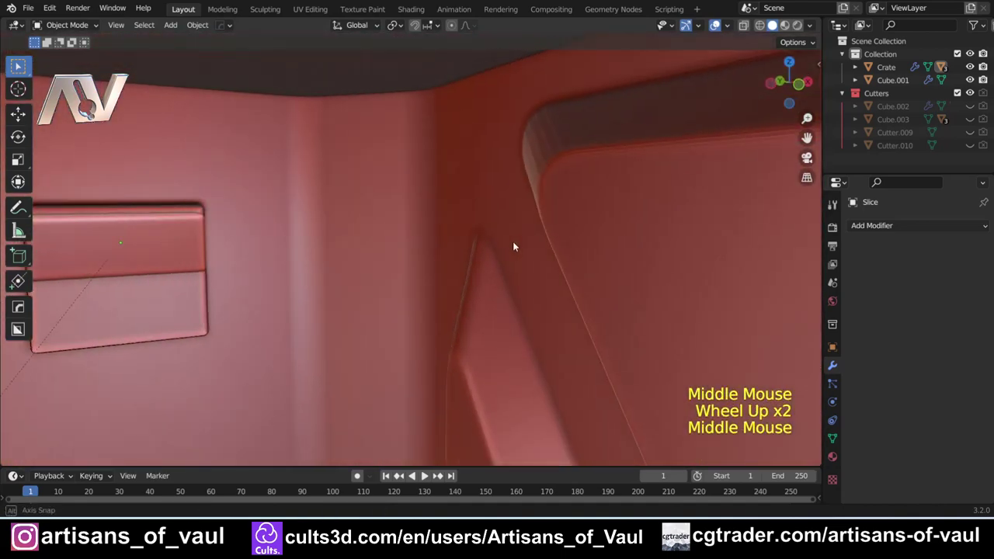
scroll(393, 265, "up", 2)
middle_click_drag(240, 258, 342, 256, "shift")
scroll(342, 257, "down", 2)
scroll(428, 297, "down", 1)
middle_click_drag(427, 297, 309, 264, "shift")
Mirror the crate body across X with the Mirror gizmo in Modifier mode to repeat the recess on the same end
left_click(309, 264)
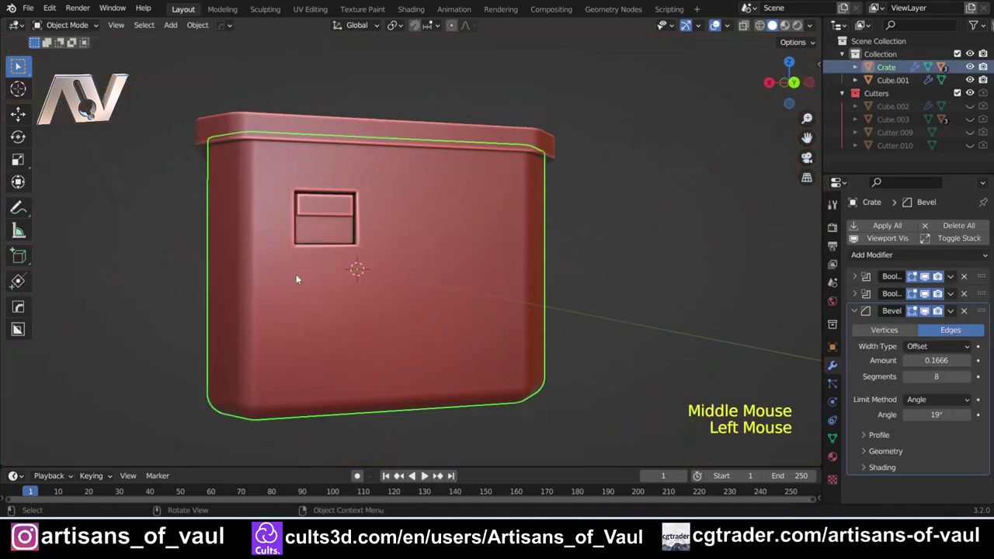
key("alt+x")
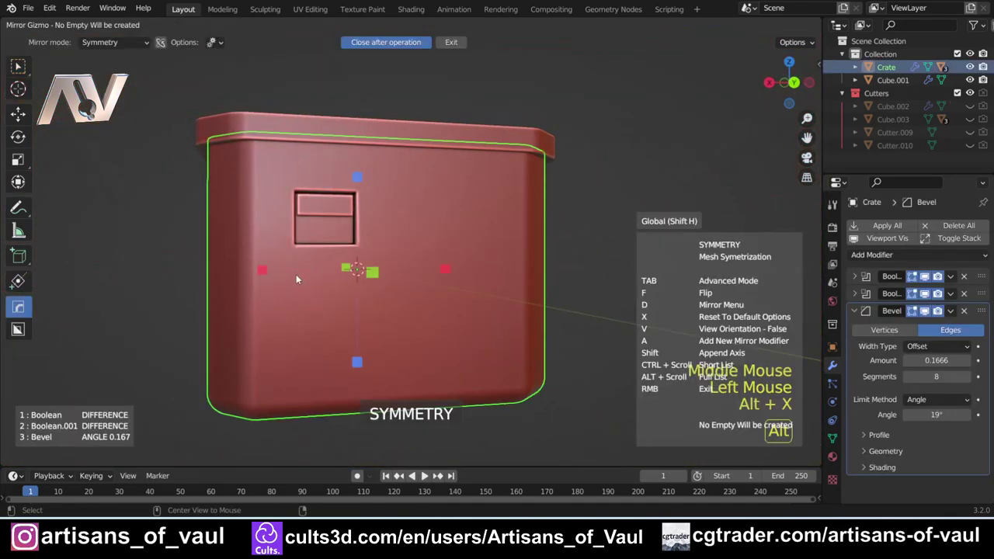
left_click(103, 43)
left_click(78, 83)
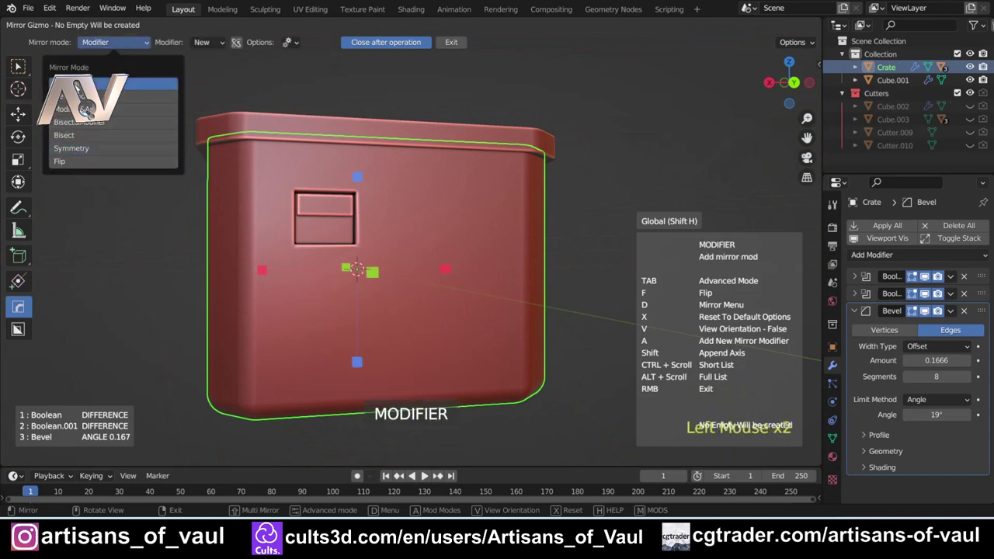
left_click(261, 269)
scroll(382, 245, "down", 2)
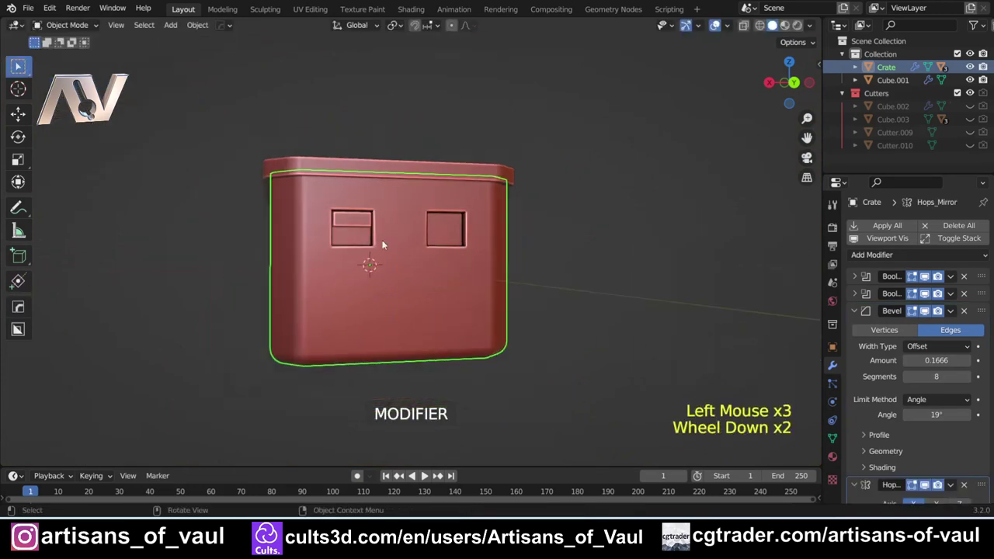
middle_click_drag(382, 246, 629, 266)
Mirror the recess block across X with the crate body as the mirror object
middle_click_drag(402, 265, 390, 294)
left_click(316, 225)
left_click(464, 307, "shift")
key("alt+x")
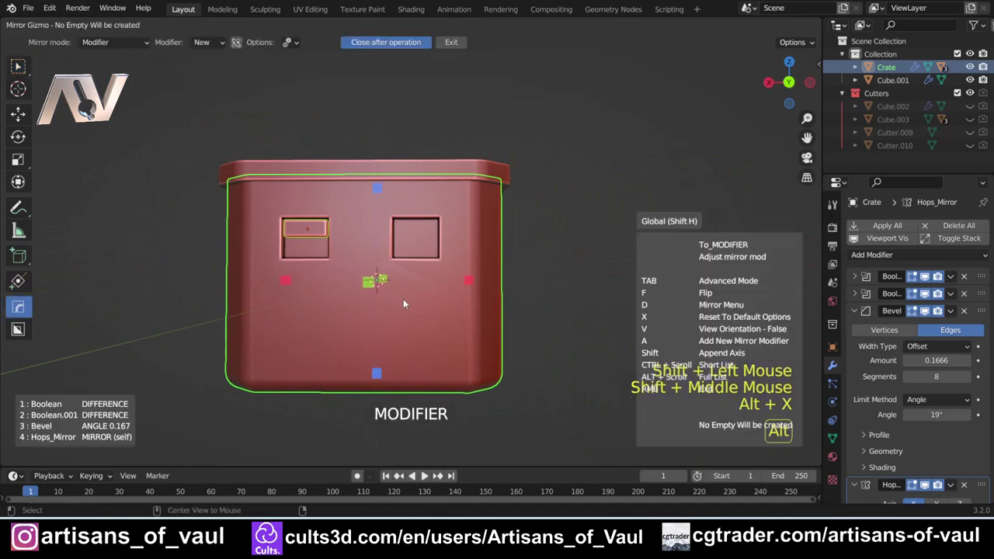
left_click(285, 280)
middle_click_drag(286, 282, 355, 301)
Mirror the crate body across Y to repeat the two end recesses on the opposite end
left_click(199, 303)
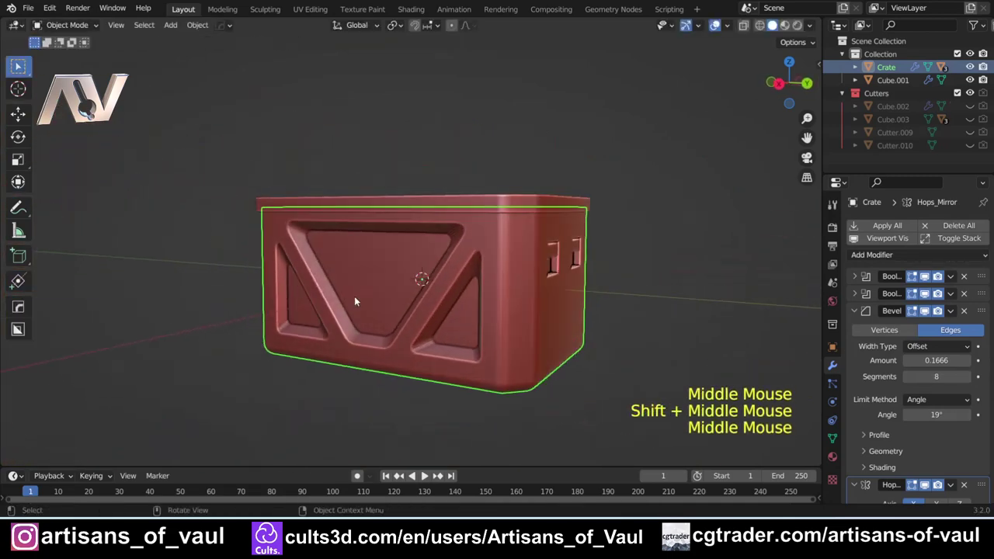
key("alt+x")
left_click(511, 294)
middle_click_drag(512, 294, 438, 251)
Mirror the recess blocks across Y about the crate body to fill the recesses on the opposite end
double_click(469, 256)
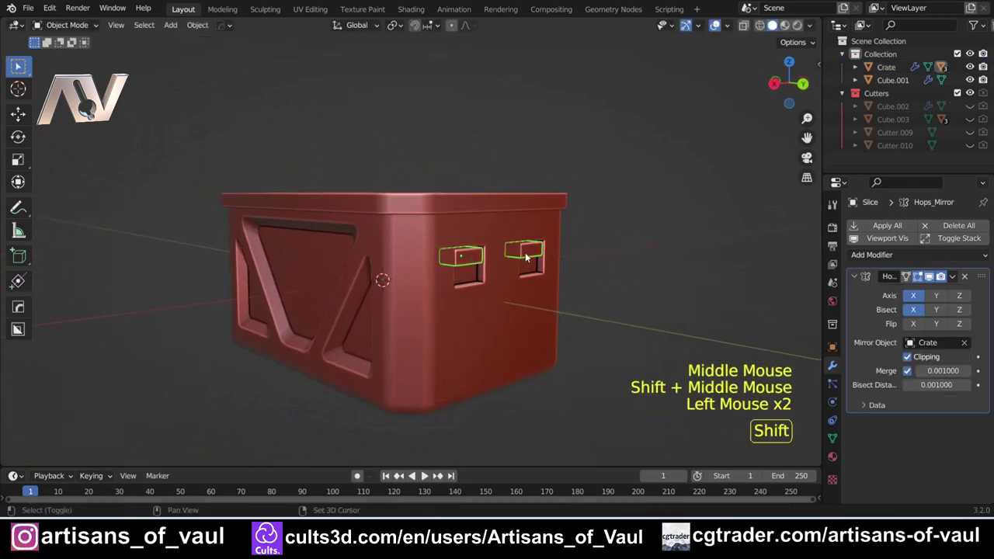
left_click(409, 323, "shift")
middle_click_drag(410, 323, 472, 312)
key("alt+x")
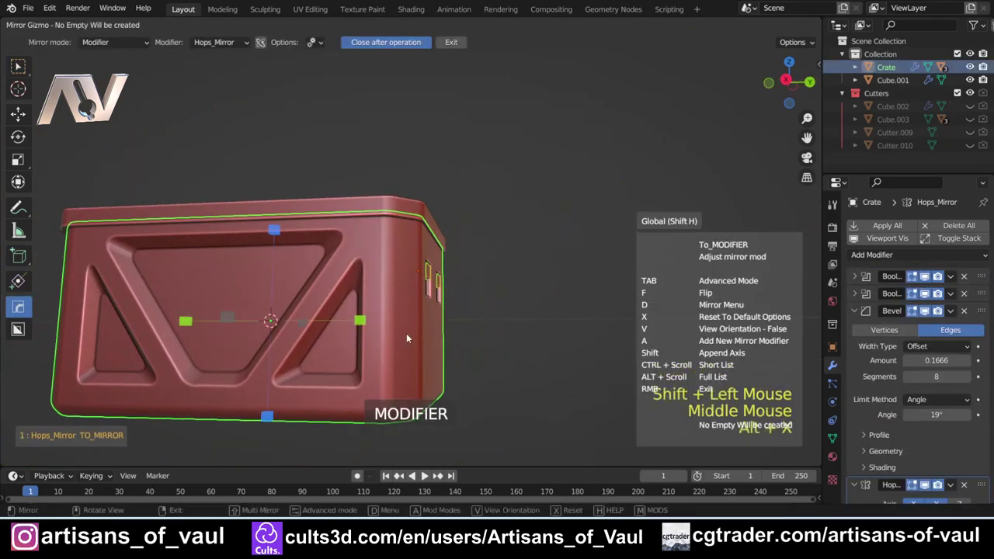
left_click(358, 324)
Deselect the mirrored objects and save the Crate4.blend file
middle_click_drag(359, 324, 333, 326, "shift")
left_click(533, 270)
middle_click_drag(334, 326, 324, 333, "shift")
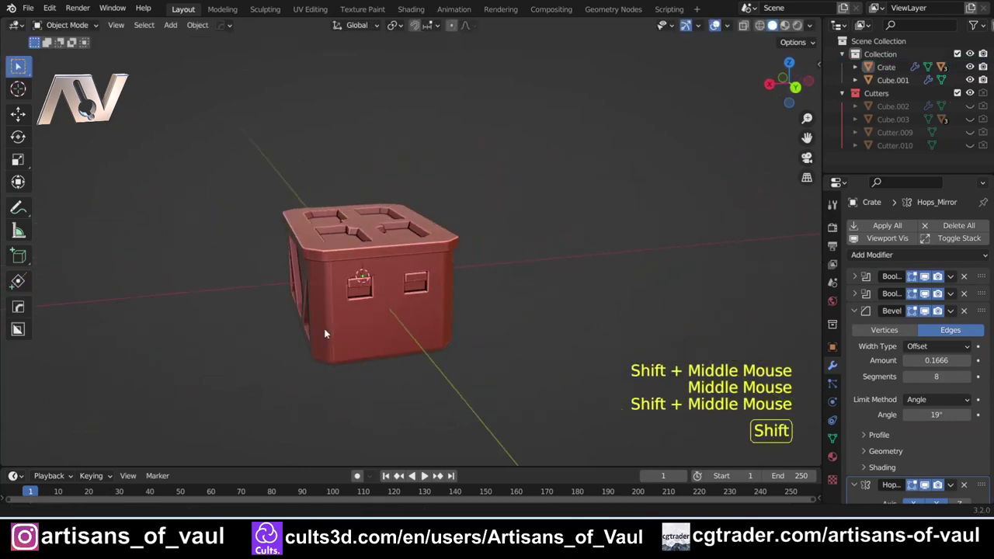
scroll(383, 333, "up", 2)
middle_click_drag(384, 333, 534, 266)
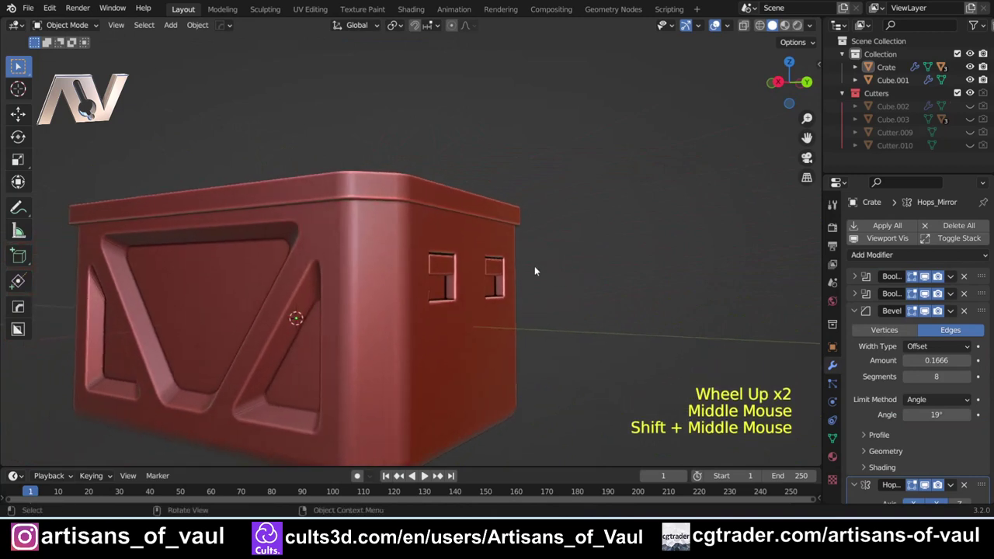
left_click(536, 266)
scroll(540, 265, "down", 1)
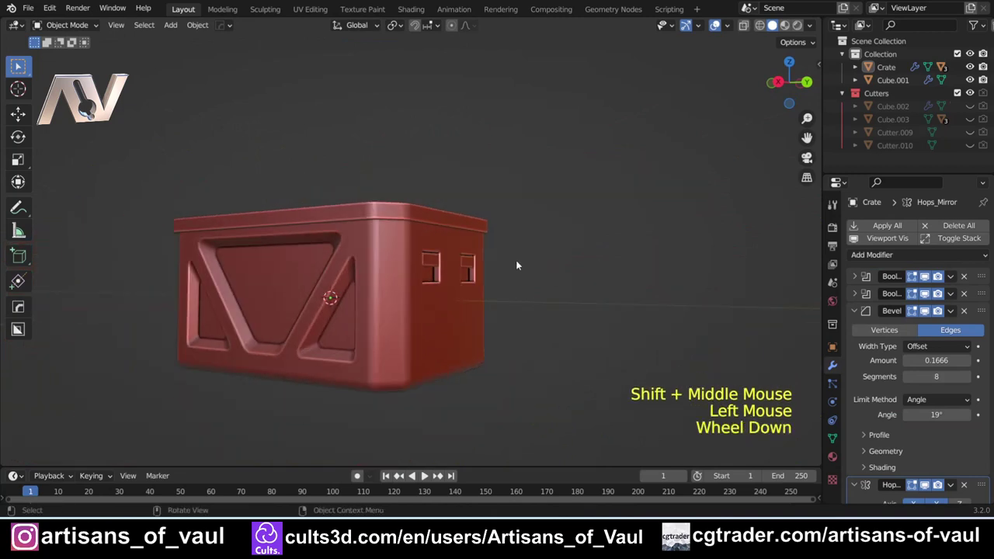
key("ctrl+s")
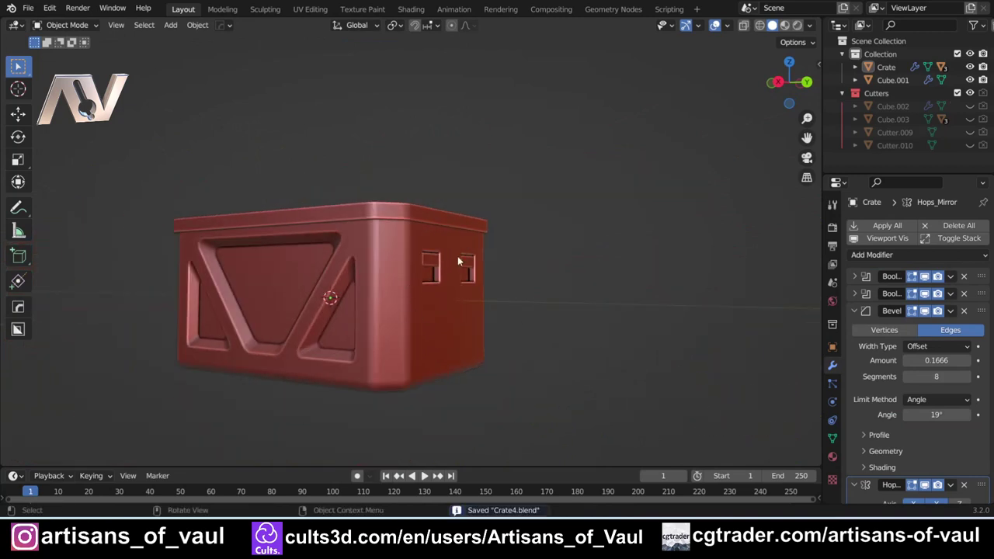
Select the crate body and the lid in turn to check their modifier stacks, and clear the selection
left_click(403, 235)
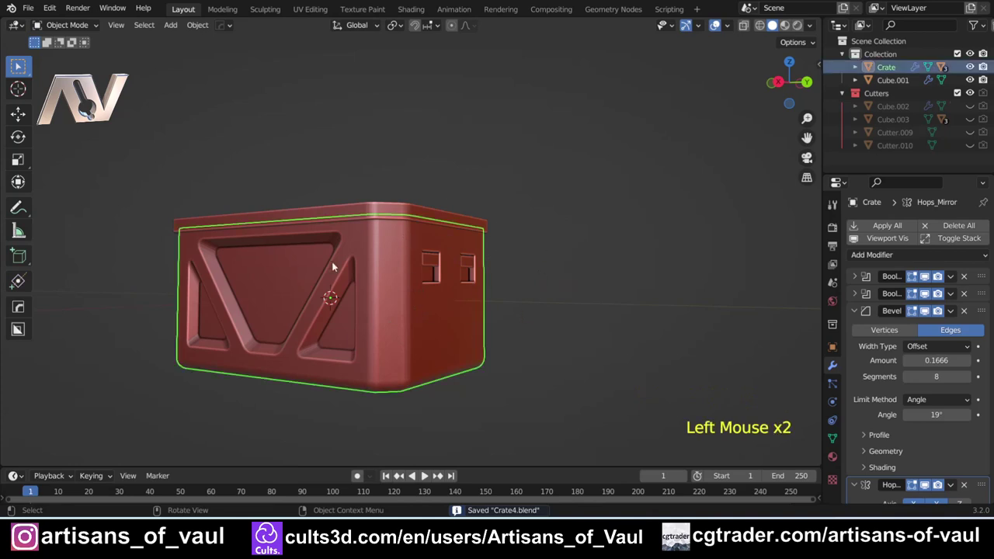
left_click(420, 221)
scroll(426, 295, "up", 2)
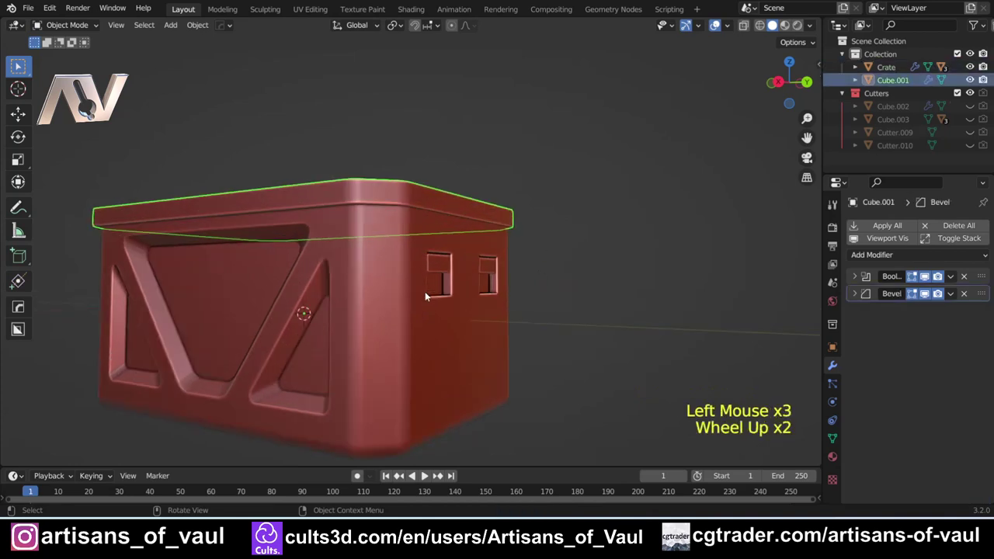
left_click(394, 198)
left_click(394, 197)
left_click(633, 293)
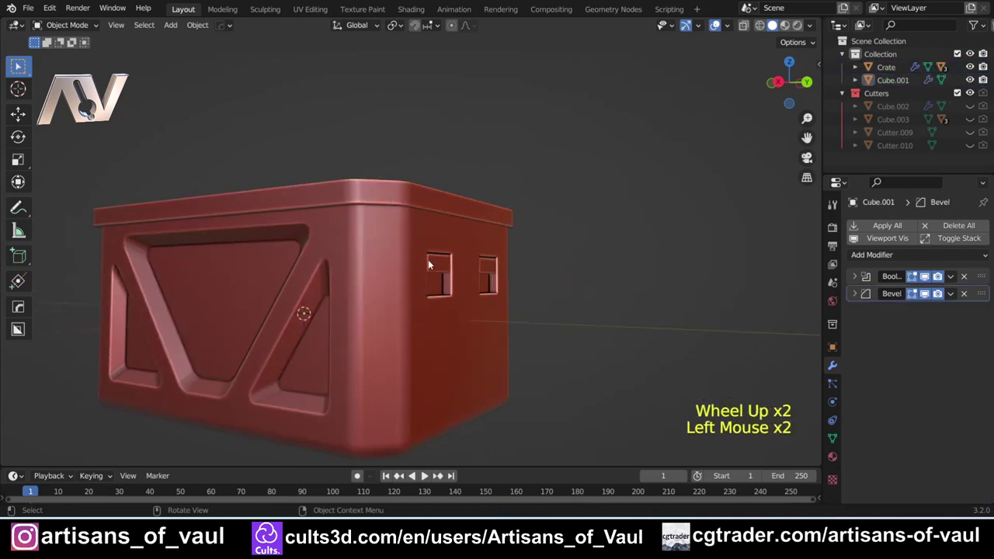
Apply all modifiers on the recess blocks, the crate body and the lid
left_click(438, 262)
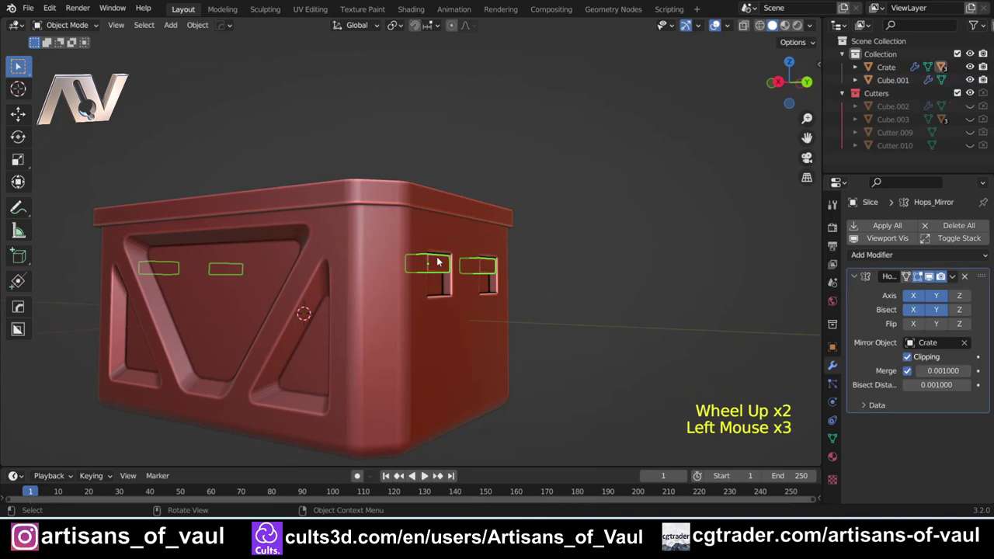
left_click(888, 226)
left_click(398, 330)
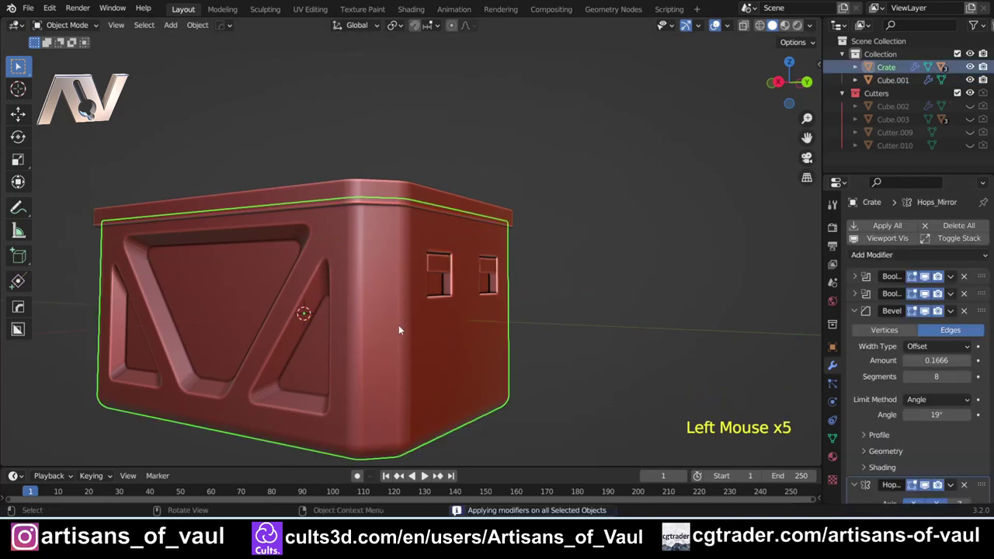
left_click(893, 227)
left_click(372, 182)
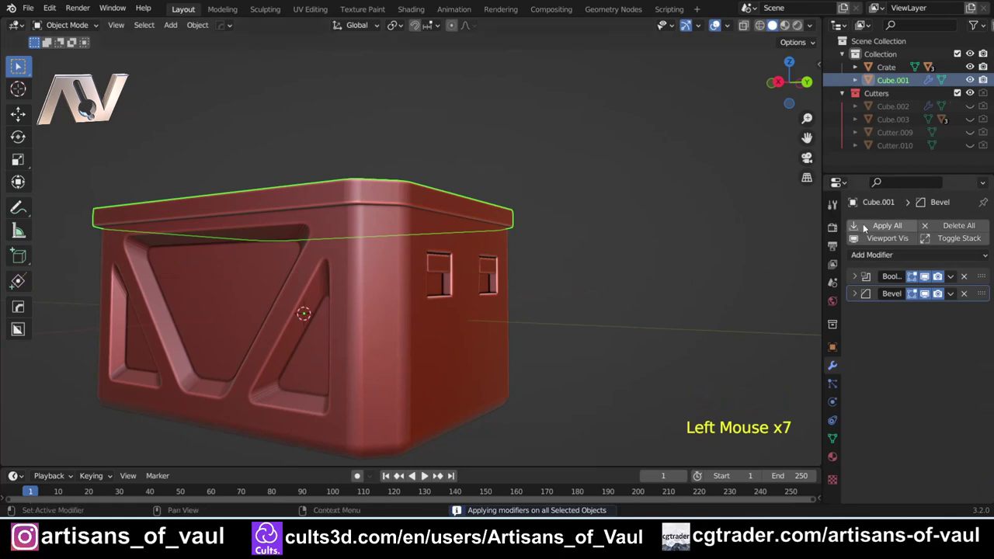
left_click(888, 225)
Select the recess blocks together with the crate body and examine the crate's underside corner
left_click(421, 279)
left_click(426, 292, "shift")
left_click(426, 291)
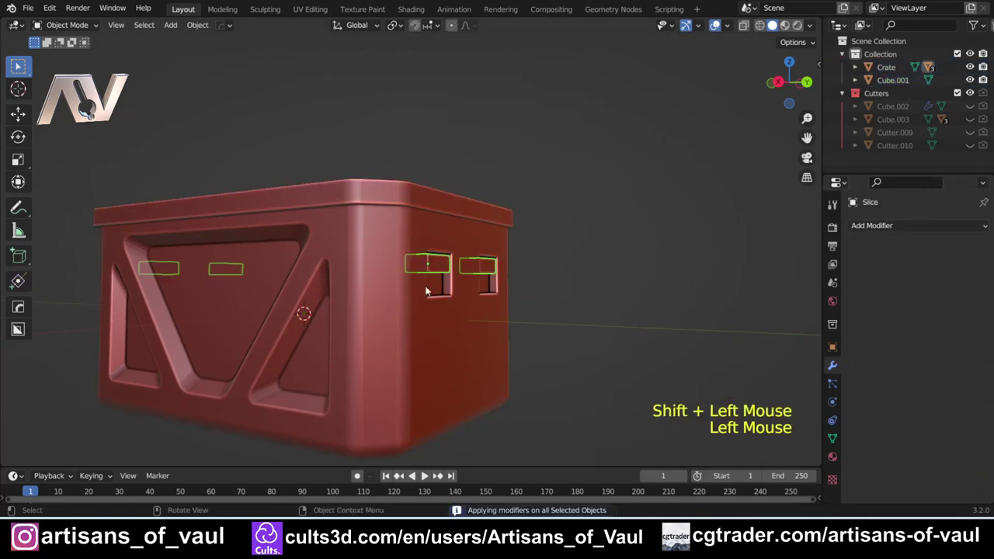
left_click(375, 293, "shift")
middle_click_drag(375, 294, 311, 296)
middle_click_drag(310, 295, 333, 271, "shift")
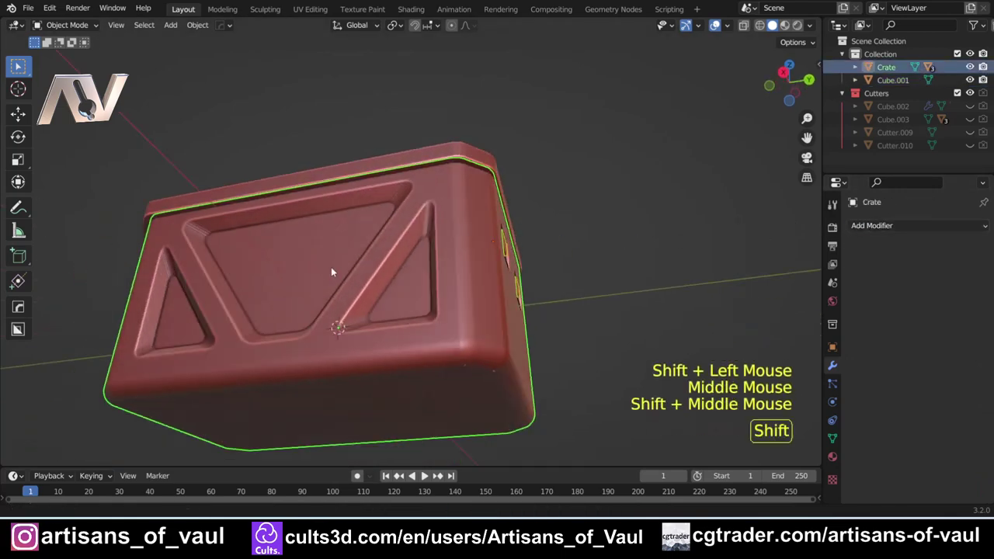
scroll(237, 300, "up", 2)
middle_click_drag(238, 300, 310, 286, "shift")
left_click(310, 286)
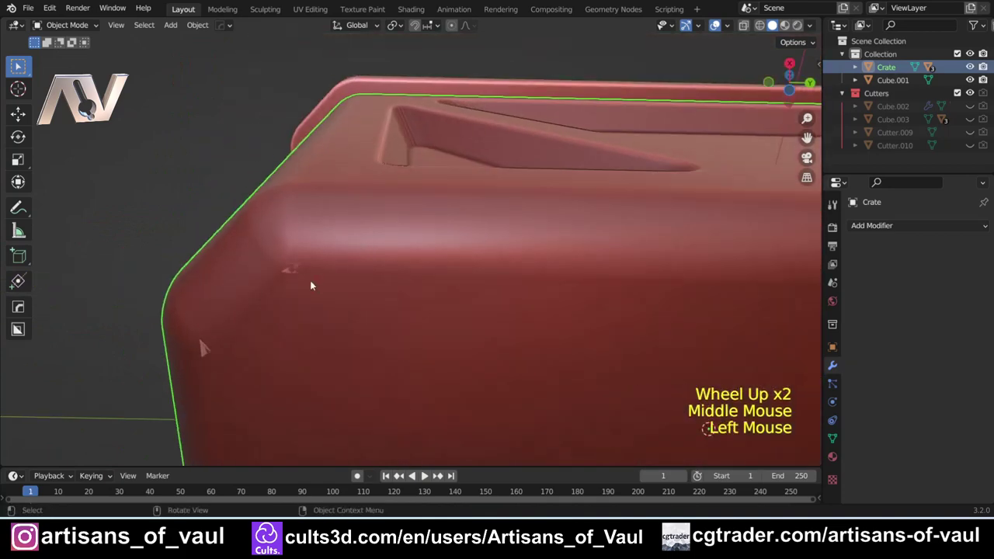
left_click(310, 286)
scroll(310, 286, "up", 2)
Try to select the shortest edge path across the underside corner in Edit Mode, and return to Object Mode
key("Tab")
middle_click_drag(324, 199, 484, 288, "shift")
scroll(401, 244, "up", 2)
scroll(435, 218, "up", 2)
scroll(435, 217, "up", 1)
left_click(475, 320)
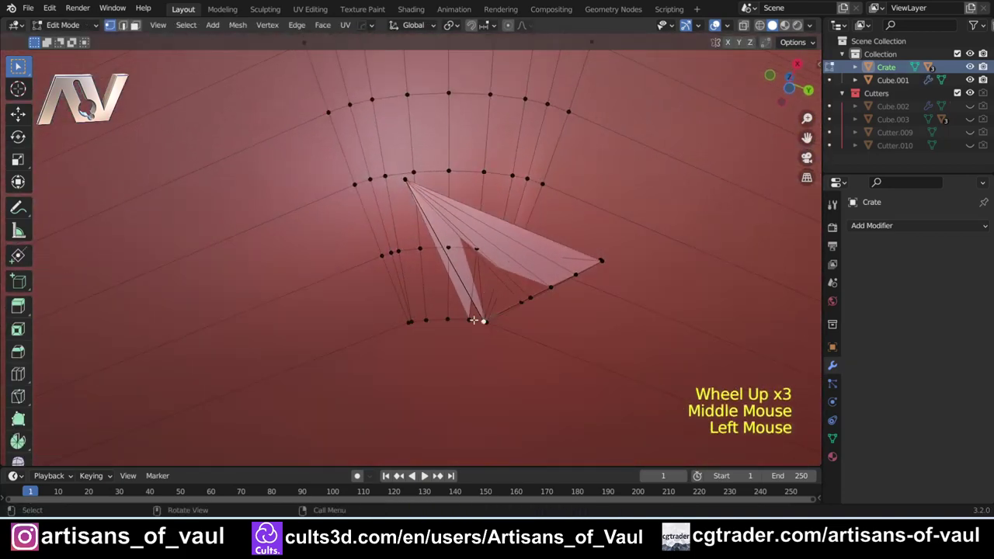
key("Tab")
left_click(375, 335)
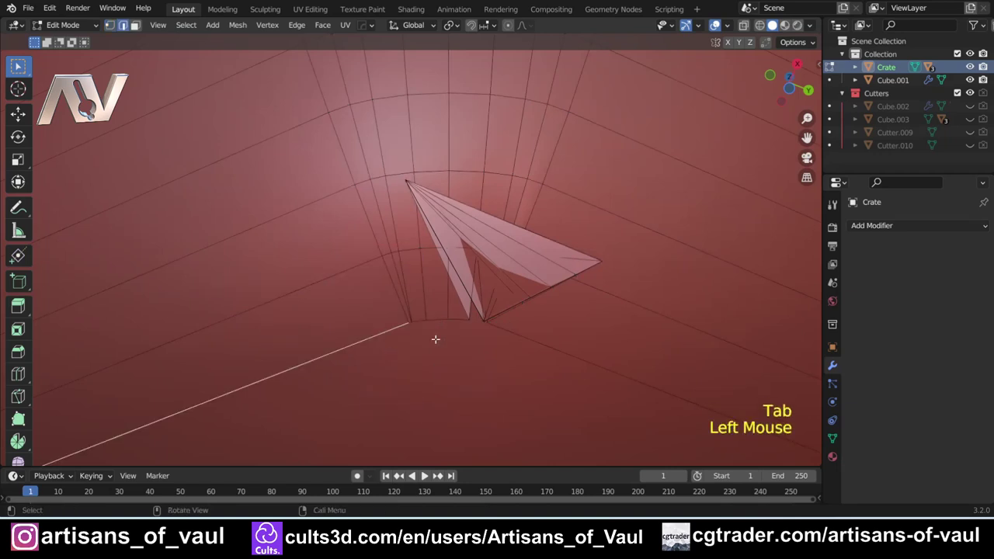
left_click(571, 350, "ctrl")
middle_click_drag(572, 350, 355, 241, "shift")
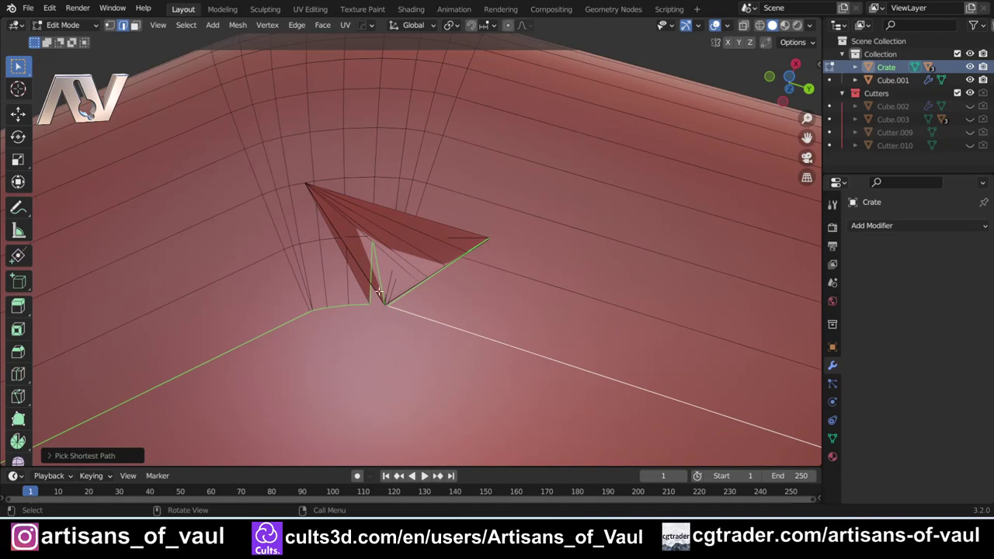
key("Tab")
scroll(359, 217, "down", 2)
middle_click_drag(360, 222, 340, 282)
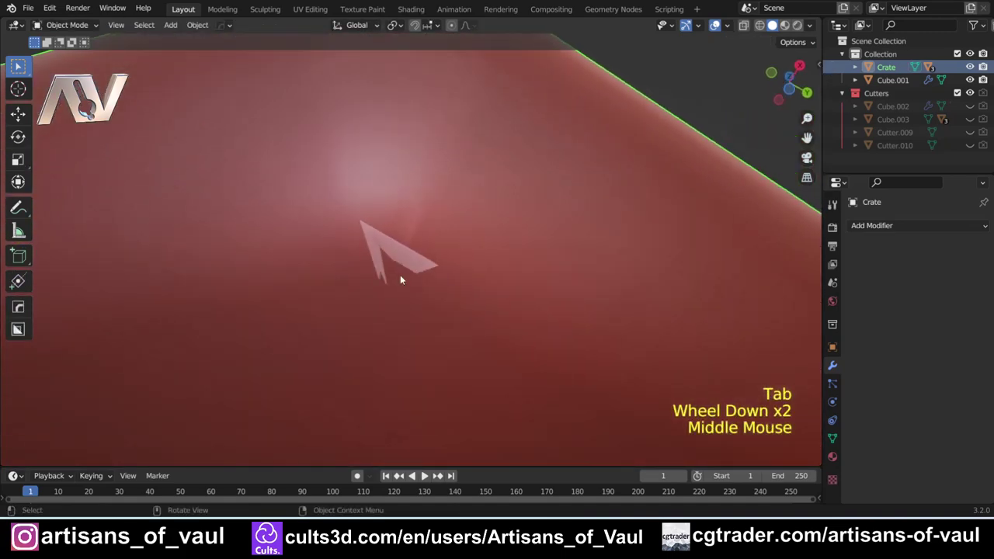
middle_click_drag(401, 280, 342, 275)
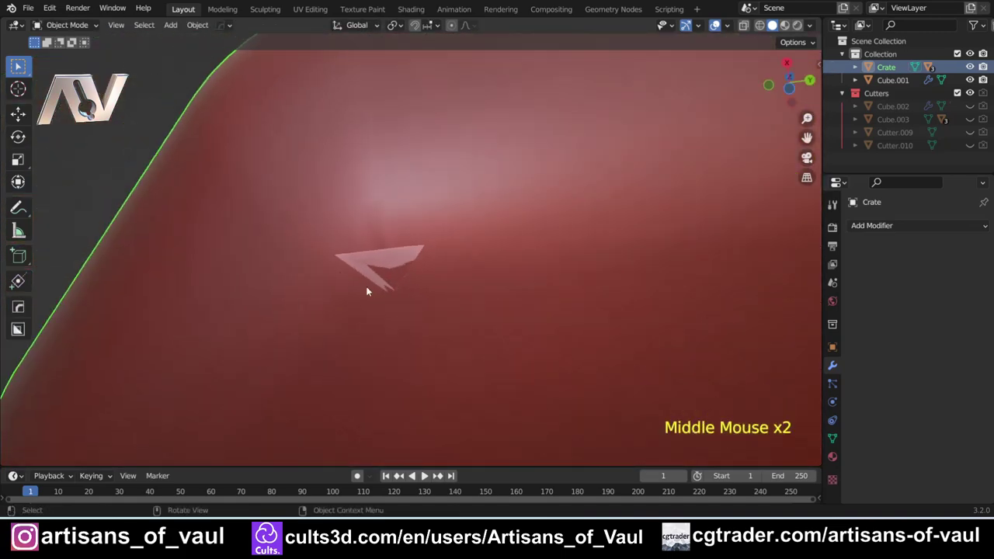
scroll(435, 257, "down", 2)
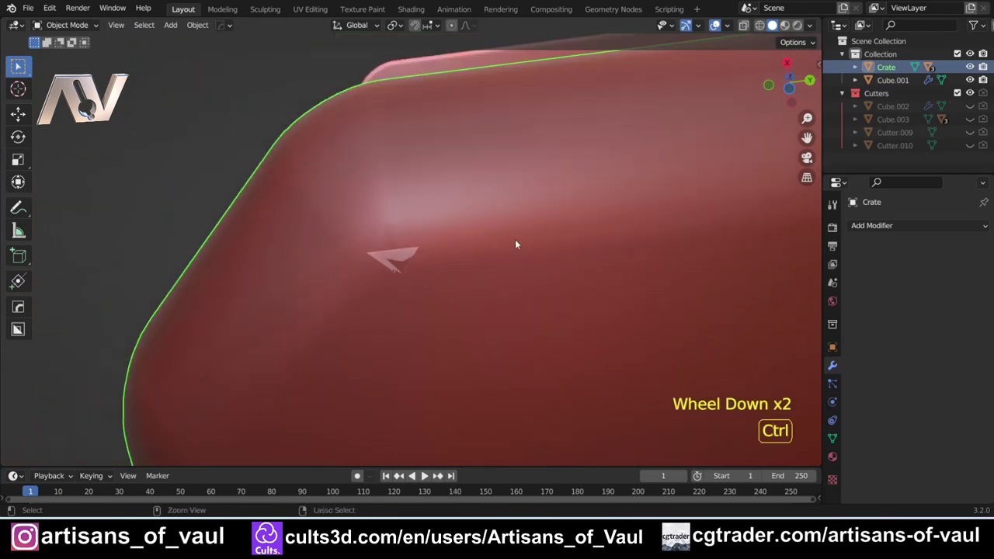
Undo the applied modifiers and the mirroring of the crate body and the recess blocks
key("ctrl+z")
key("ctrl+z")
key("ctrl+z")
key("ctrl+z")
key("ctrl+z")
key("ctrl+z")
left_click(443, 262)
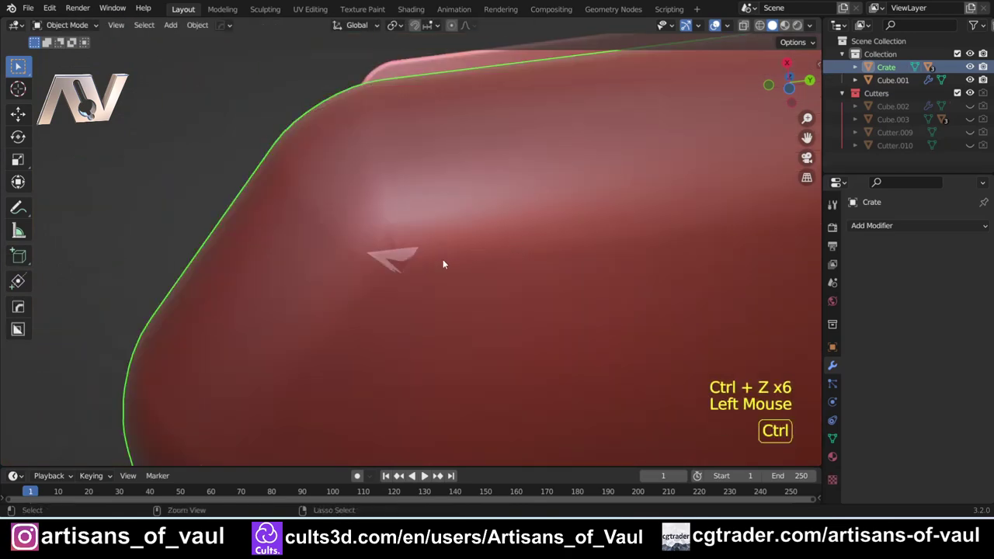
key("ctrl+z")
key("ctrl+z")
key("ctrl+z")
key("ctrl+z")
key("ctrl+z")
key("ctrl+z")
scroll(466, 256, "down", 3)
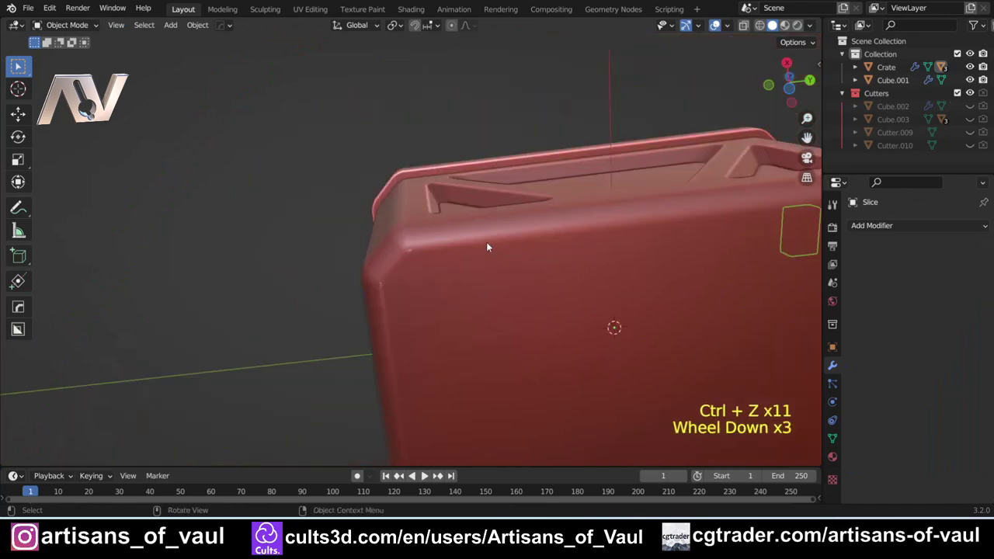
scroll(489, 248, "down", 2)
middle_click_drag(489, 249, 567, 280)
middle_click_drag(567, 280, 508, 279, "shift")
key("ctrl+shift+z")
key("ctrl+shift+z")
key("ctrl+shift+z")
key("ctrl+shift+z")
key("ctrl+shift+z")
Merge all vertices of the crate body's mesh by distance and return to Object Mode
scroll(466, 280, "up", 3)
left_click(456, 239)
scroll(455, 238, "up", 2)
scroll(321, 307, "up", 3)
middle_click_drag(456, 238, 781, 262, "shift")
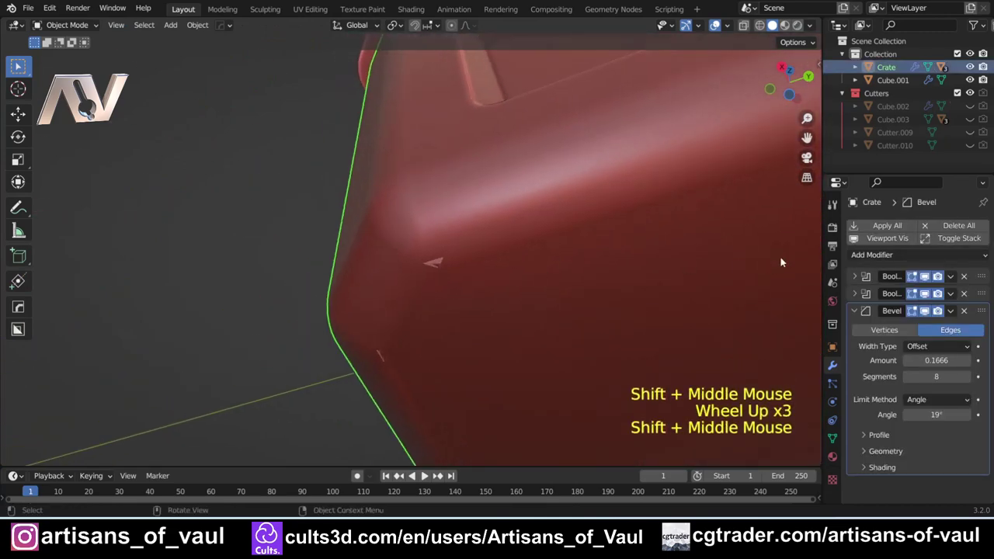
key("Tab")
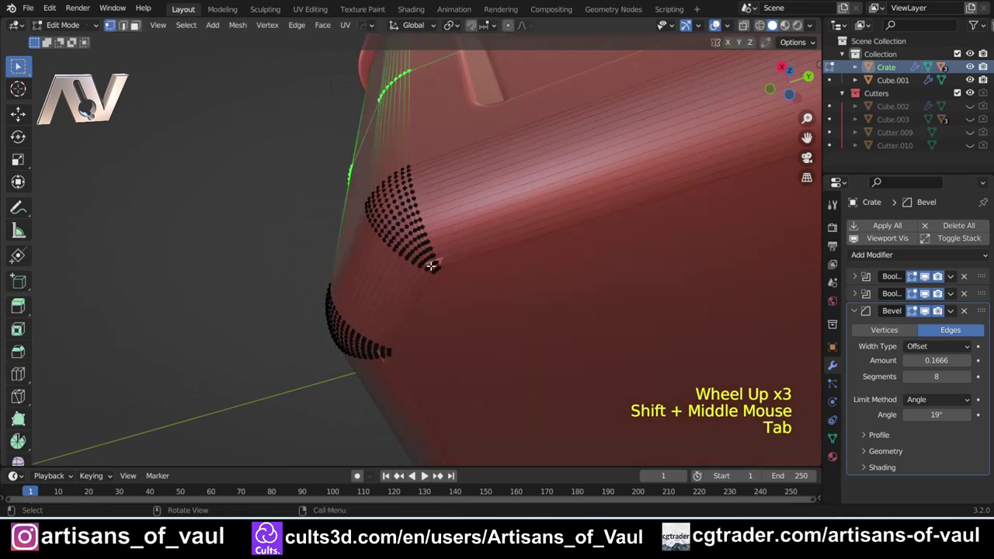
key("a")
key("m")
left_click(432, 268)
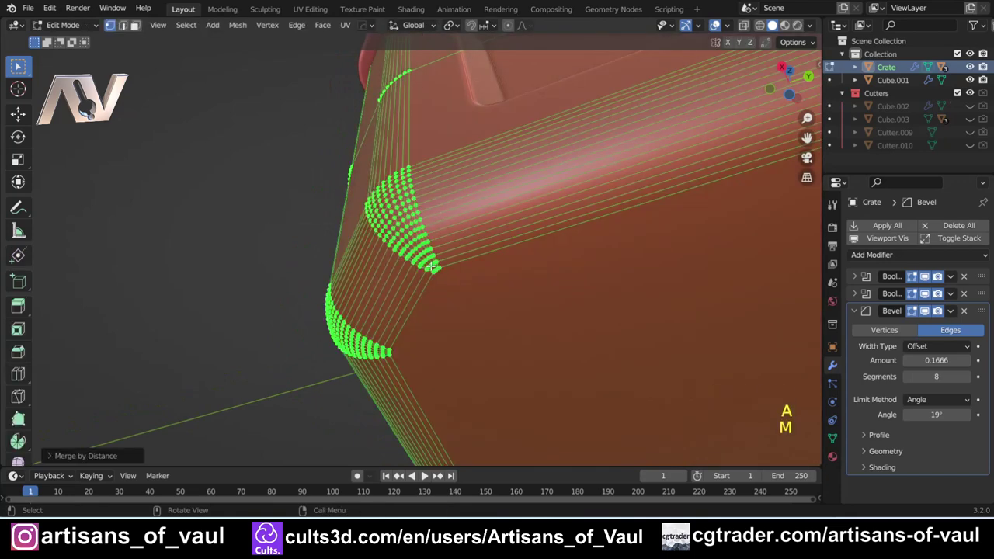
scroll(454, 263, "up", 2)
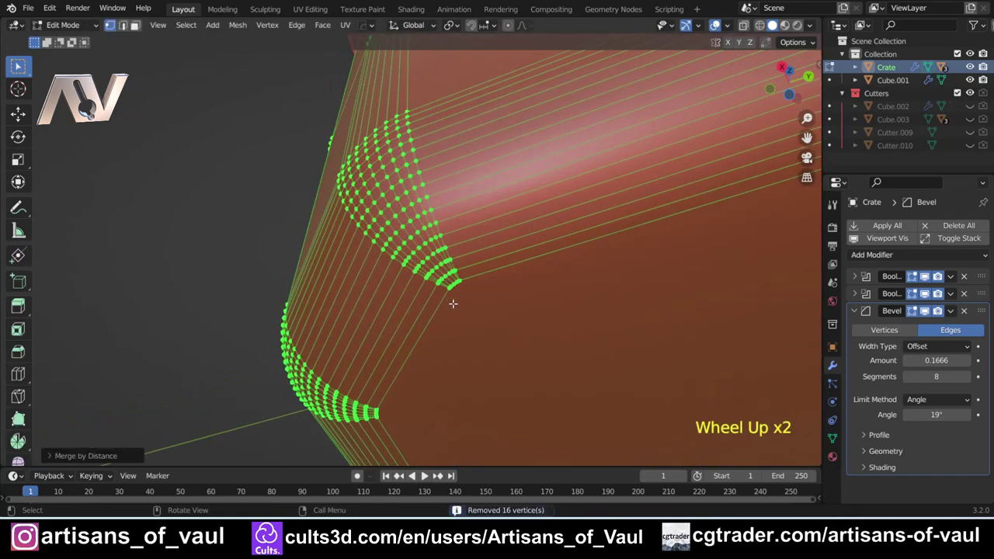
key("Tab")
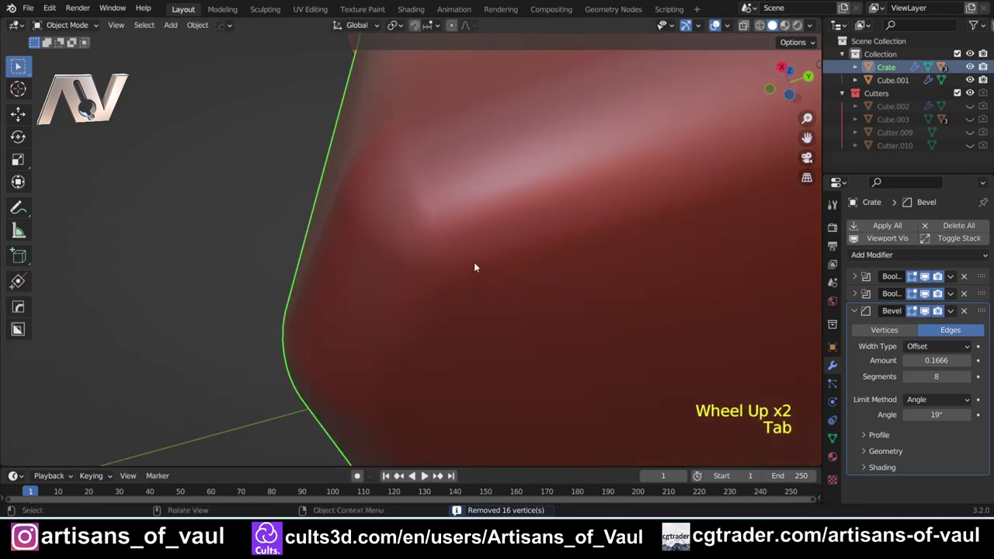
Move the recess block down about 0.054 along the global Z axis within its recess
scroll(475, 267, "down", 1)
middle_click_drag(478, 275, 446, 296, "shift")
scroll(410, 282, "down", 1)
scroll(461, 281, "down", 1)
scroll(439, 260, "up", 2)
left_click(516, 187)
middle_click_drag(516, 188, 581, 234, "shift")
key("g")
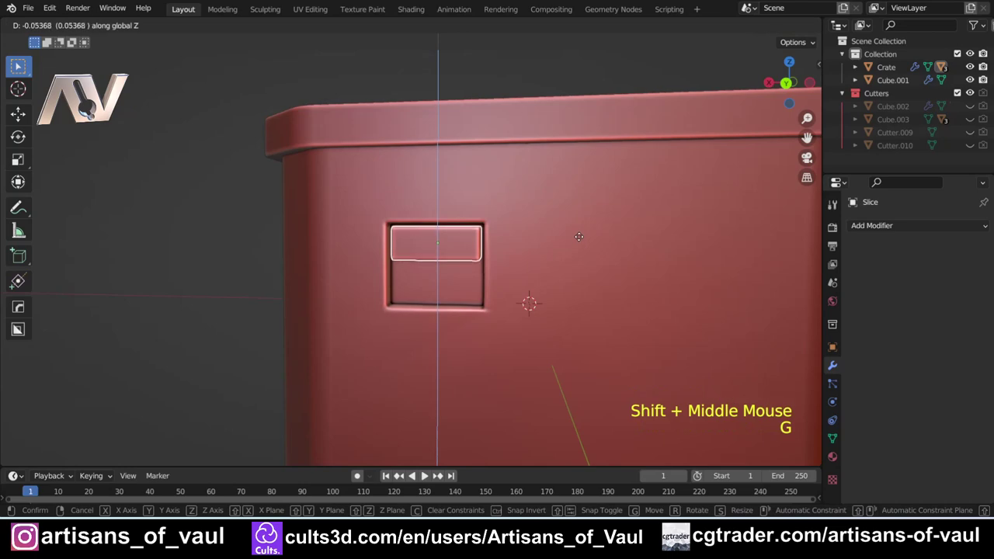
left_click(578, 236)
Try to mirror the recess block about the crate body
middle_click_drag(579, 237, 485, 152, "shift")
scroll(485, 152, "down", 3)
left_click(450, 262, "shift")
key("alt+x")
left_click(391, 267)
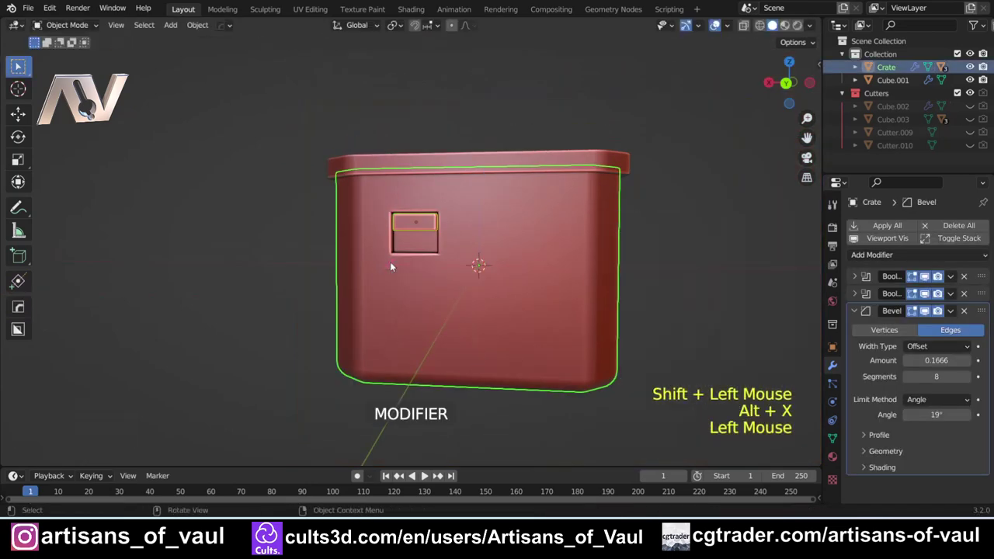
key("ctrl+z")
key("ctrl+z")
Mirror the crate body across X to repeat the recess on the other half of the end face
left_click(430, 272)
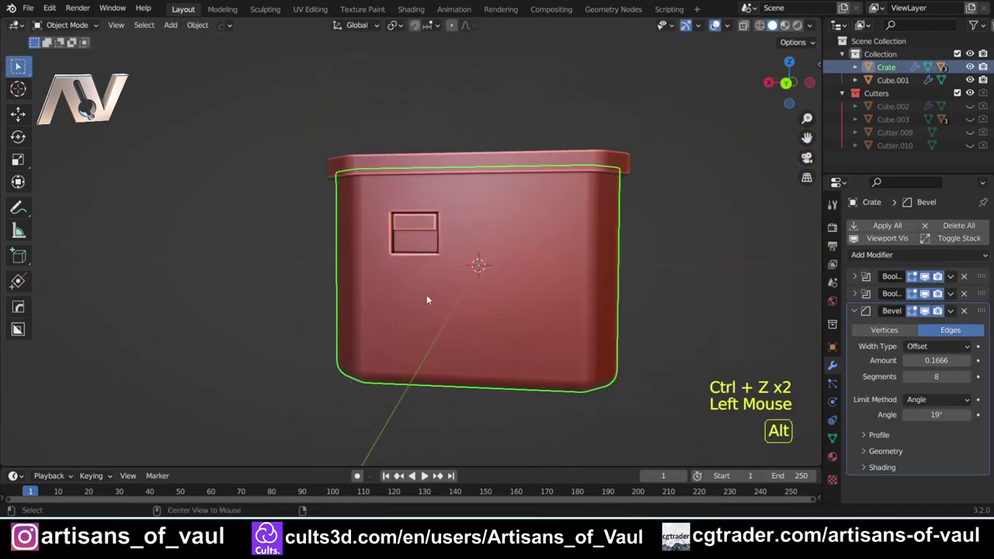
key("alt+x")
left_click(389, 266)
left_click(333, 225)
left_click(333, 225)
key("ctrl+z")
Mirror the recess block across X about the crate body to fill the second recess
left_click(405, 233)
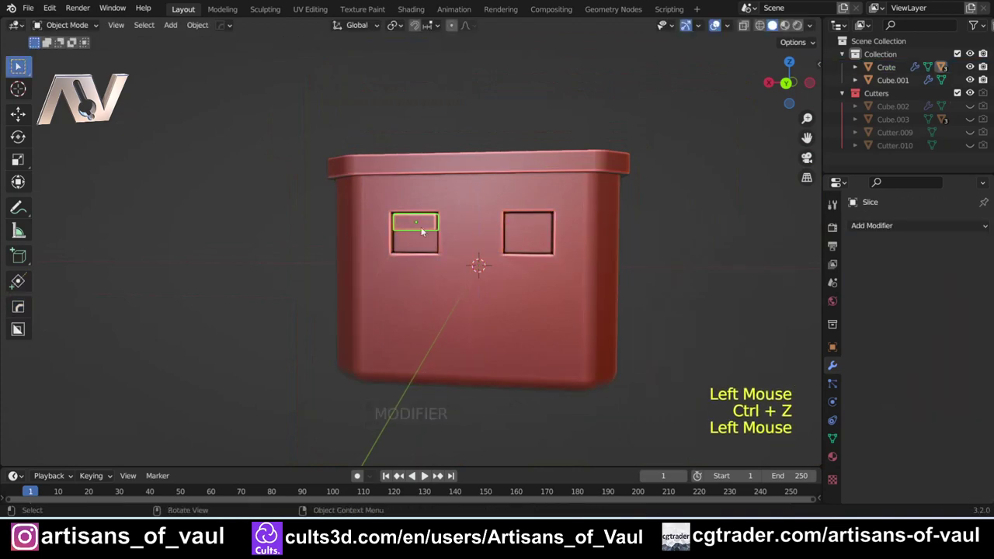
left_click(395, 269, "shift")
key("alt+x")
left_click(395, 268)
Mirror the crate body across Y to repeat both recesses on the opposite end
middle_click_drag(395, 269, 399, 293)
left_click(399, 293)
key("alt+x")
left_click(400, 293)
Mirror the recess blocks across Y about the crate body to fill the opposite end's recesses
left_click(410, 237)
left_click(321, 251, "shift")
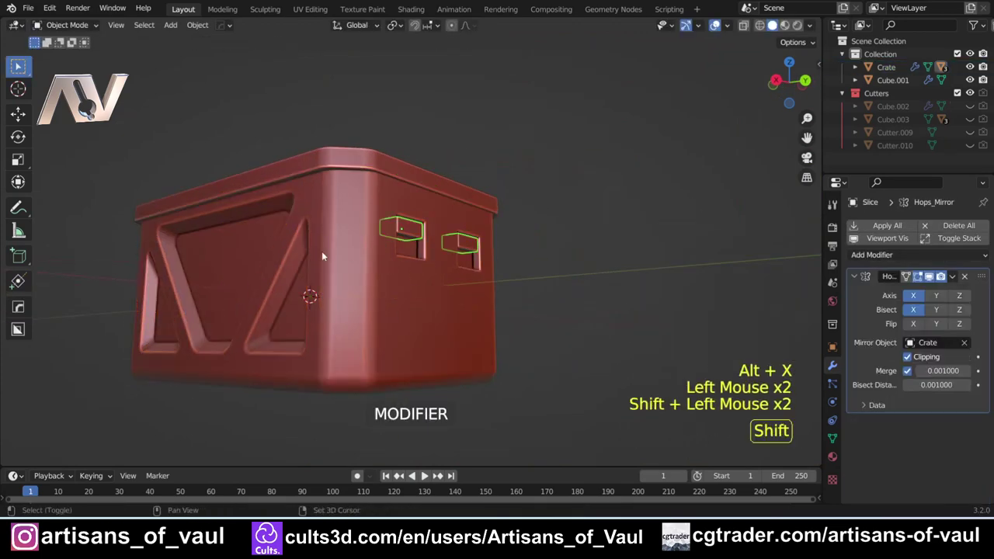
left_click(311, 273, "shift")
key("alt+x")
Examine the mirrored crate from several sides, check the body's mesh in Edit Mode, and return to Object Mode
middle_click_drag(311, 273, 256, 272)
middle_click_drag(257, 272, 423, 331, "shift")
scroll(559, 295, "down", 2)
scroll(461, 269, "up", 2)
middle_click_drag(461, 269, 400, 291)
scroll(446, 313, "up", 2)
key("Tab")
key("Tab")
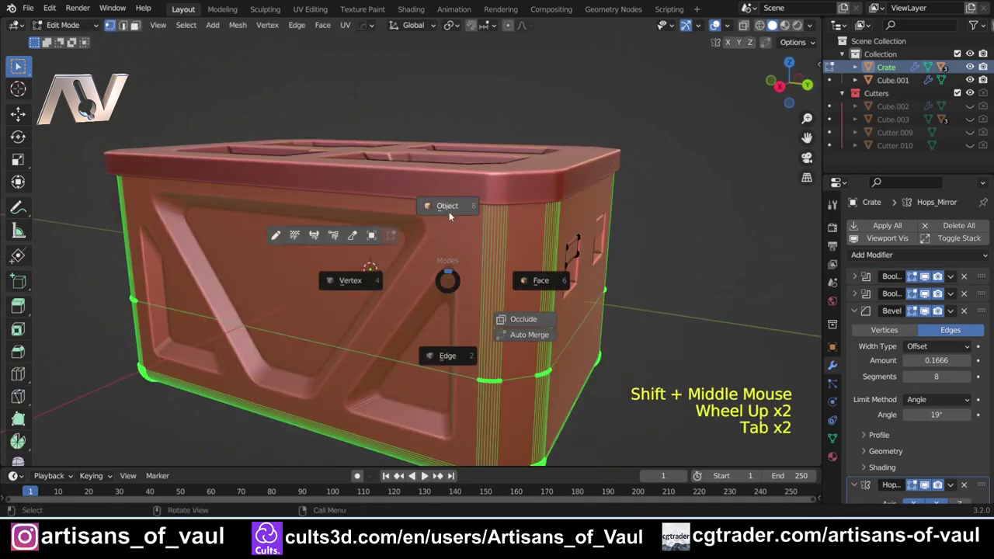
scroll(424, 285, "down", 2)
left_click(425, 286)
scroll(443, 314, "up", 1)
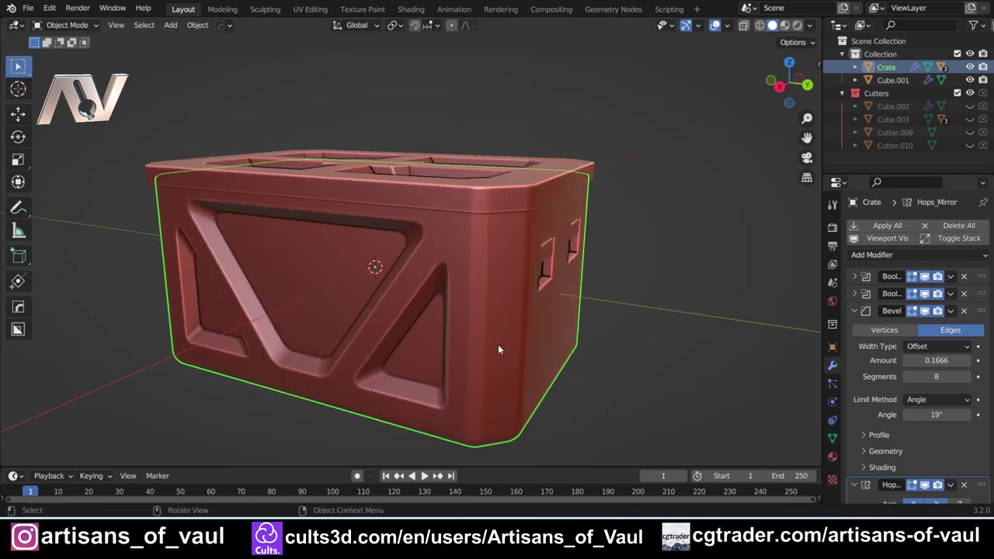
Apply all modifiers on the crate body, the recess blocks and the lid in turn, and clear the selection
left_click(885, 226)
left_click(543, 258)
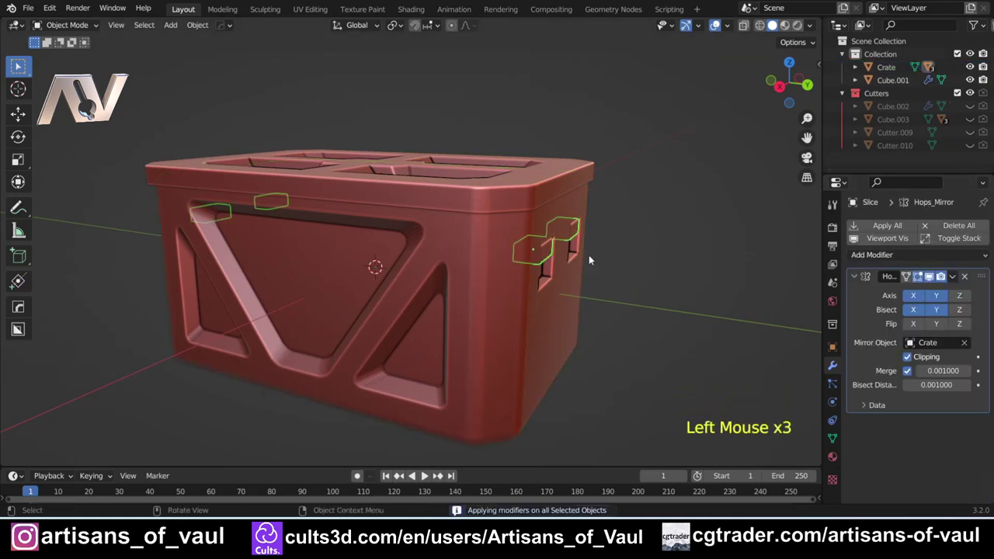
left_click(886, 225)
left_click(559, 179)
left_click(886, 226)
left_click(678, 314)
middle_click_drag(678, 315, 563, 260)
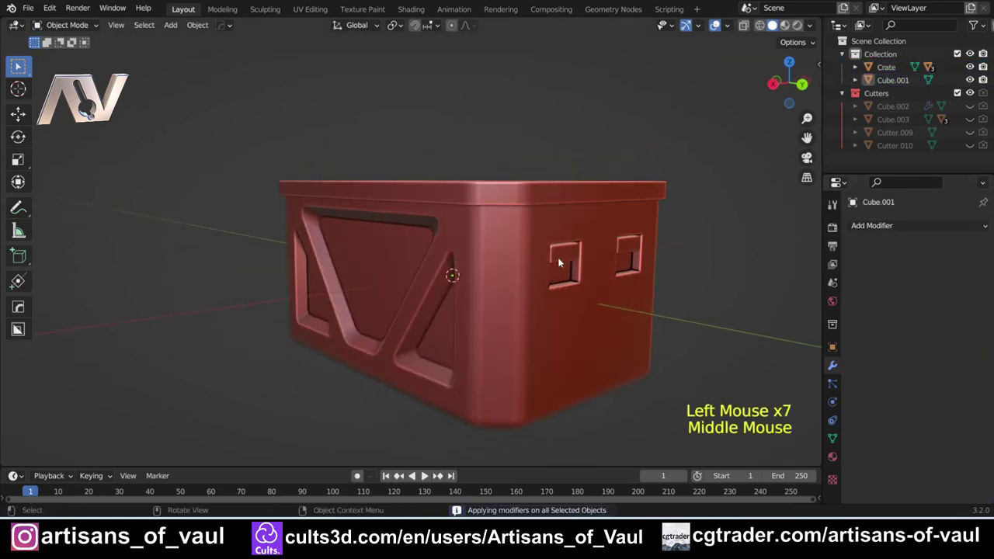
Add a Boolean union joining the recess blocks to the crate body
left_click(563, 254)
left_click(477, 259, "shift")
left_click(574, 265)
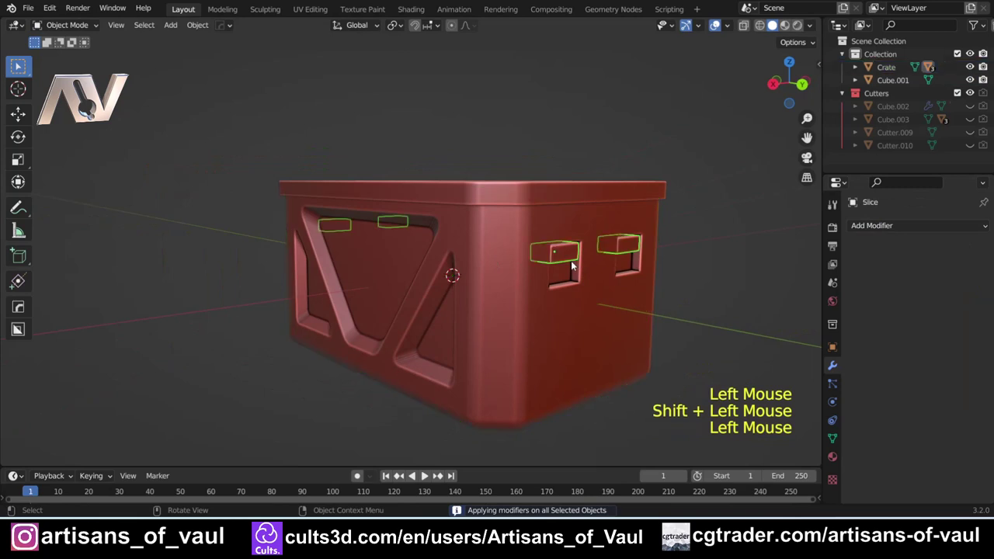
left_click(486, 261, "shift")
key("ctrl+KP_Add")
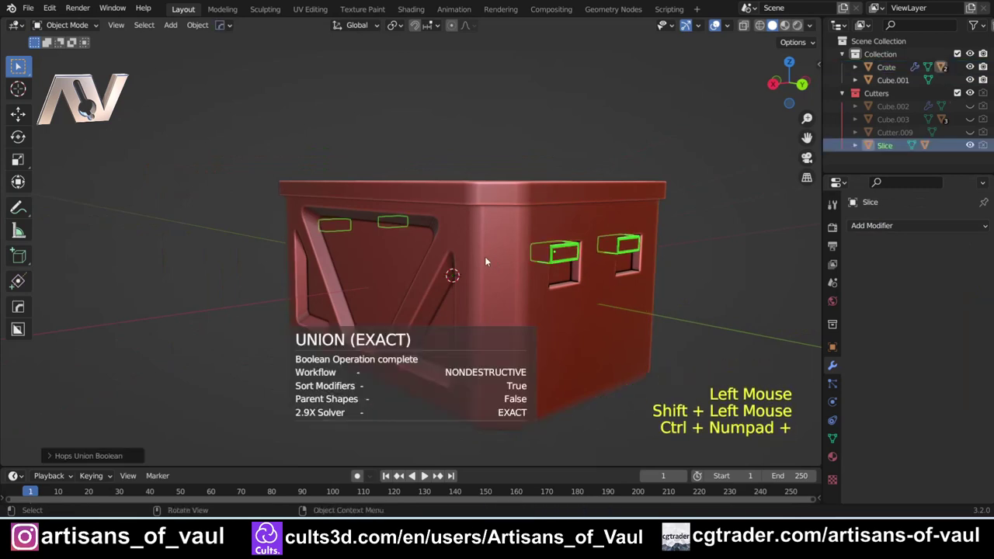
Apply the crate body's Boolean modifier, hide the leftover recess blocks object, and check the joined recesses
left_click(579, 294)
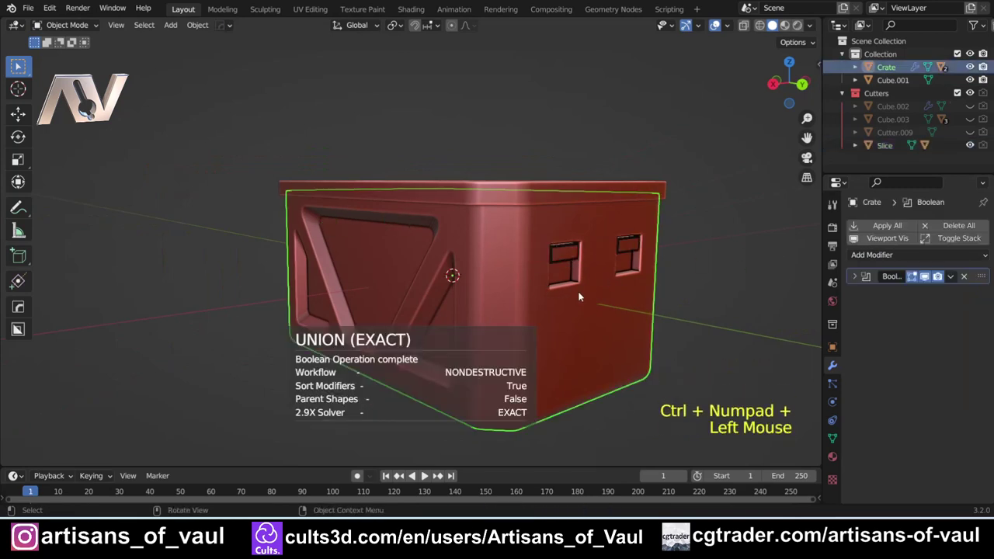
left_click(878, 226)
left_click(572, 264)
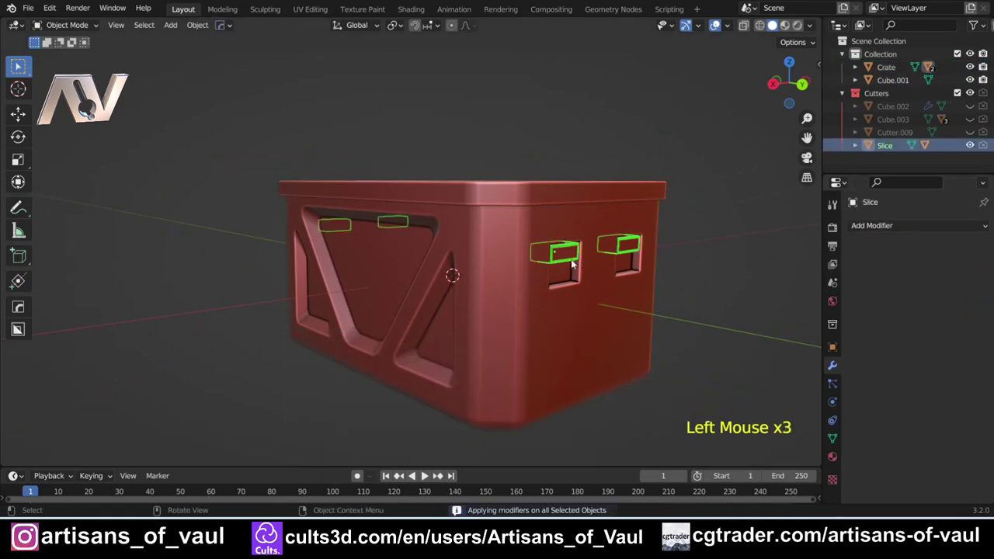
key("h")
scroll(573, 264, "up", 2)
middle_click_drag(573, 264, 464, 299, "shift")
scroll(345, 288, "up", 2)
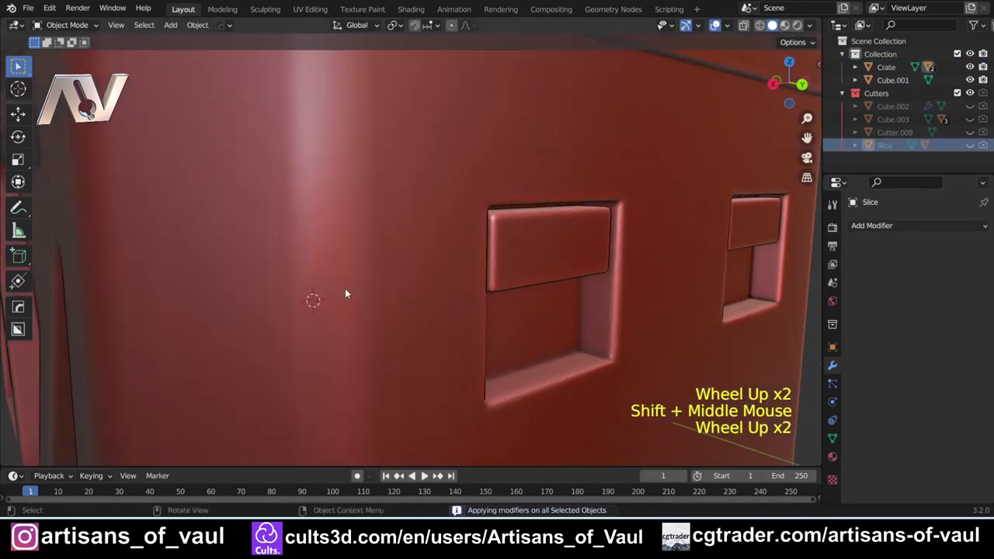
middle_click_drag(344, 289, 330, 140)
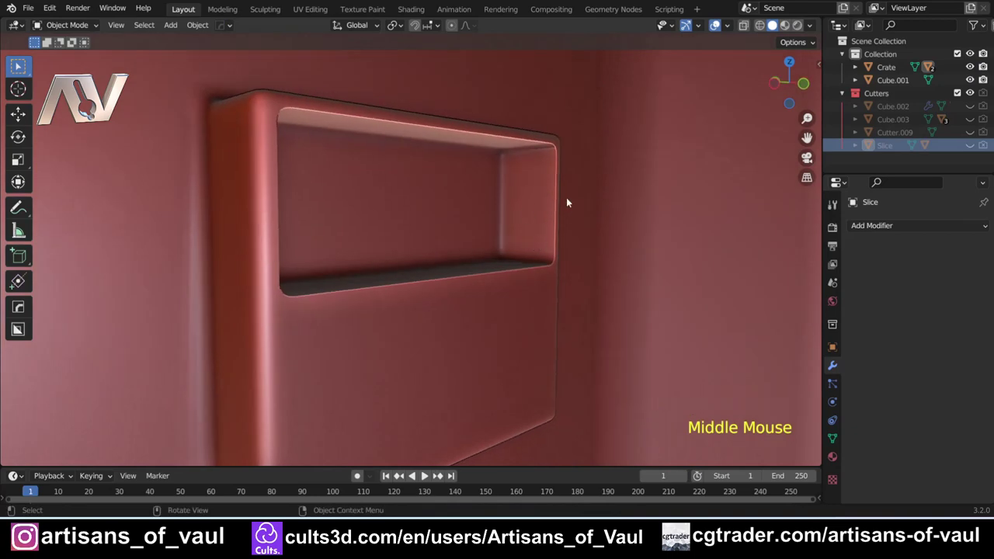
middle_click_drag(566, 203, 209, 237)
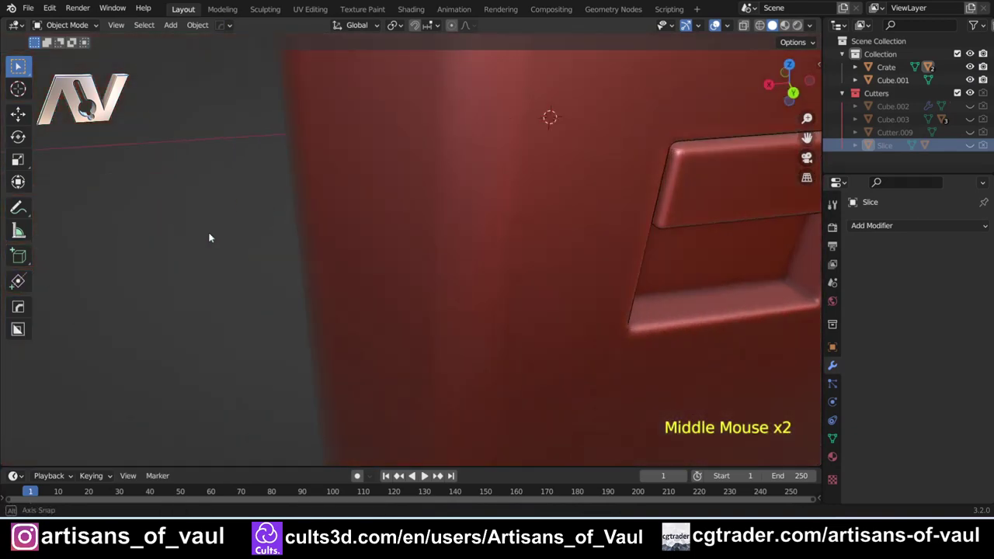
Add a Boolean union joining the lid to the crate body
scroll(503, 225, "down", 3)
middle_click_drag(504, 226, 451, 227, "shift")
left_click(452, 228, "shift")
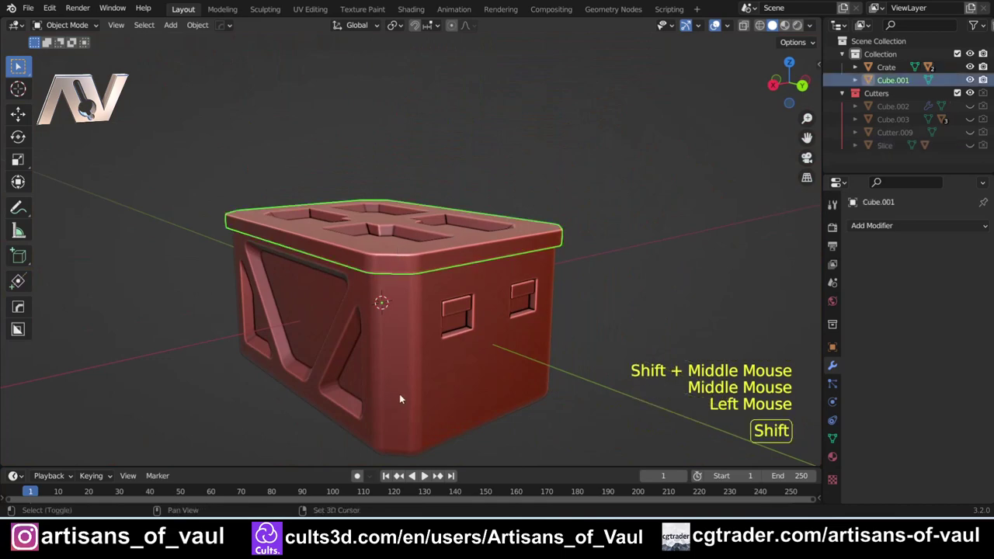
left_click(400, 398, "shift")
key("ctrl+KP_Add")
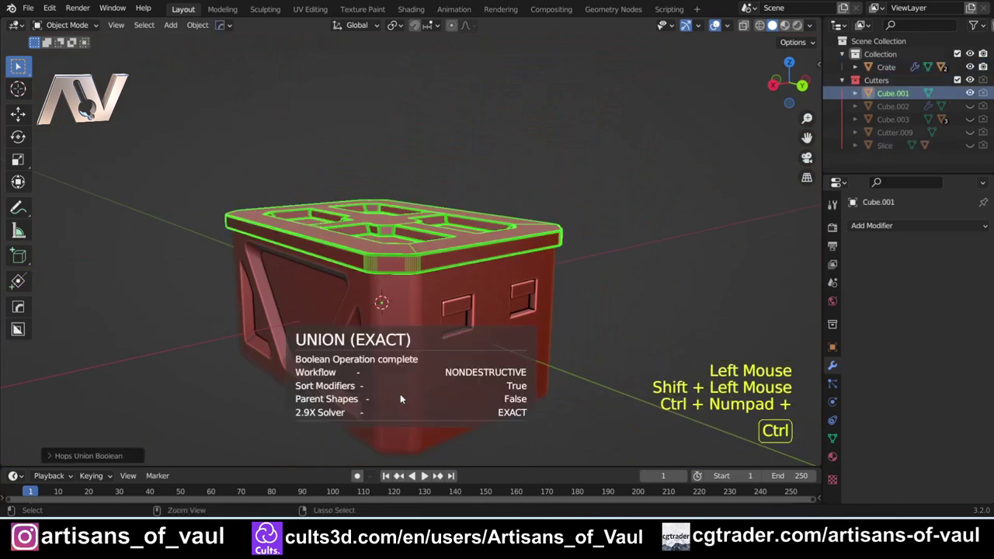
Hide the leftover lid object, apply the crate's Boolean modifier, and check the joined crate
key("h")
left_click(399, 274)
left_click(894, 226)
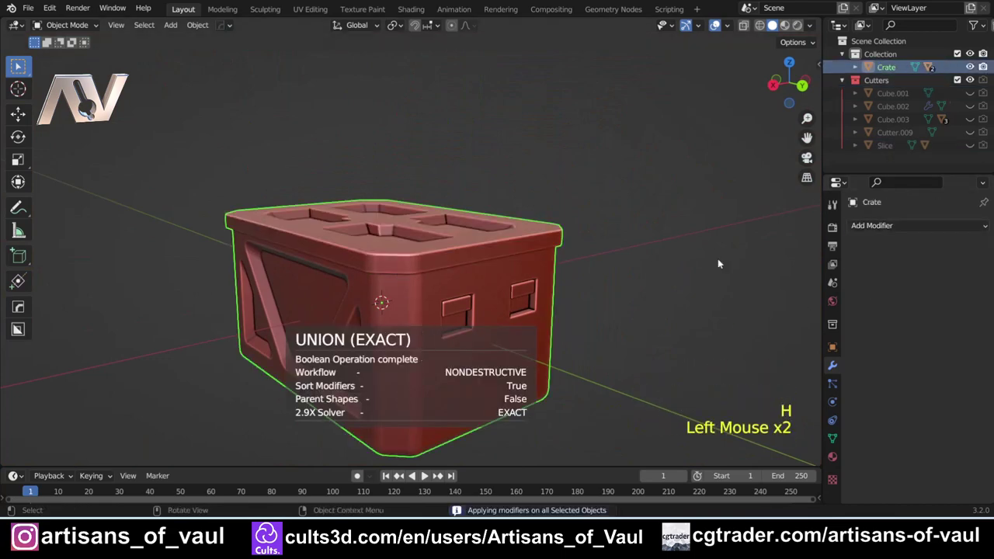
scroll(717, 259, "down", 1)
middle_click_drag(717, 258, 559, 256)
middle_click_drag(559, 256, 458, 303, "shift")
scroll(505, 264, "up", 2)
middle_click_drag(458, 303, 638, 288)
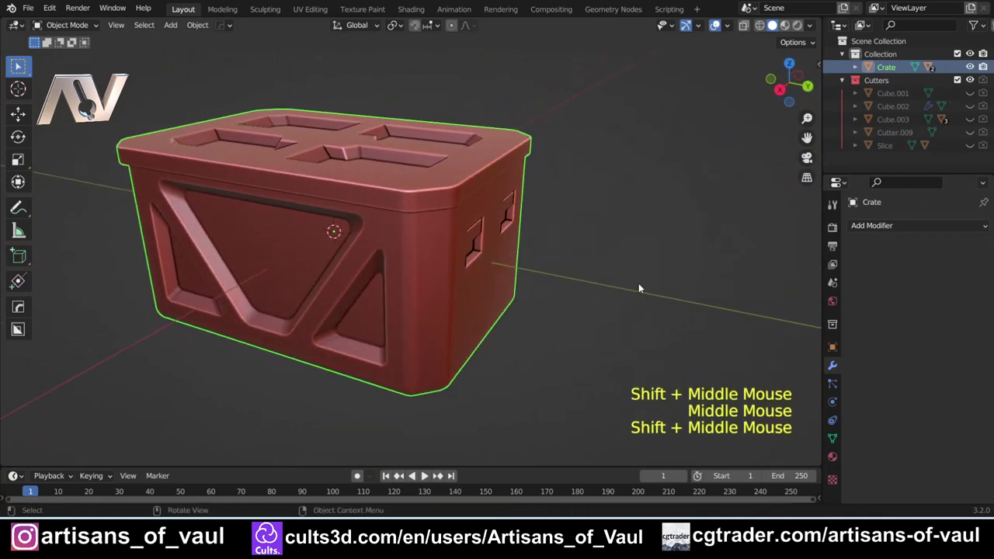
Show the 3D-Print tools and look up their add-on in the Preferences by searching for "3d-p"
key("n")
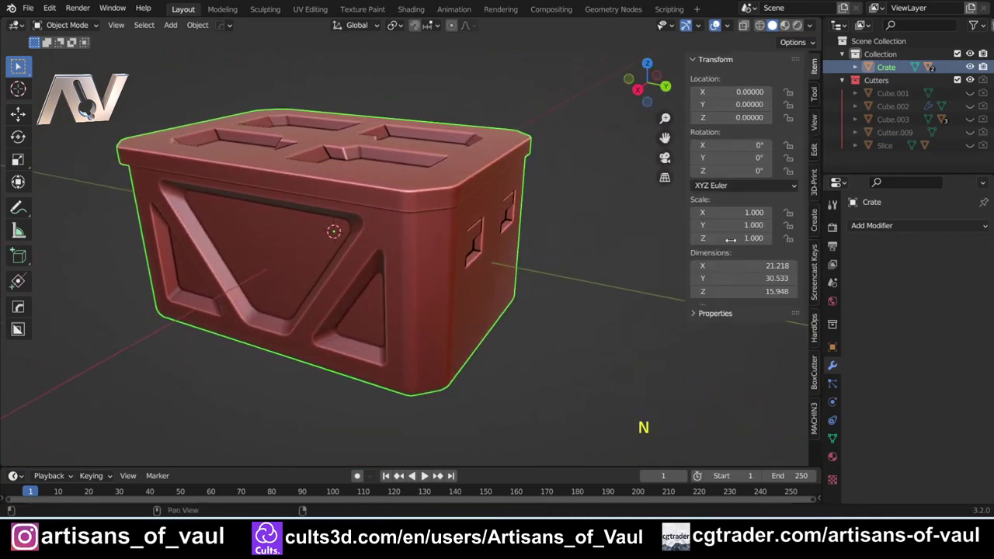
left_click(815, 184)
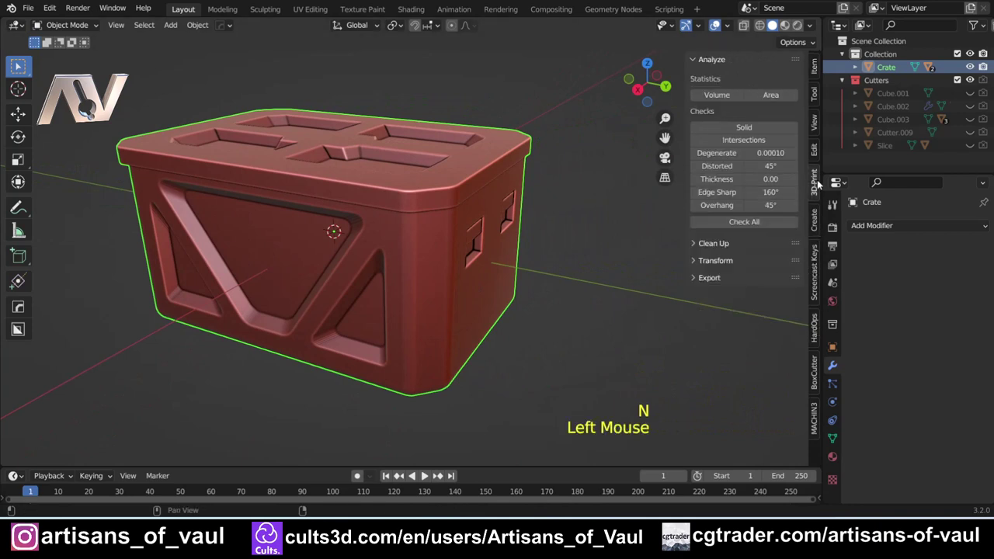
left_click(51, 9)
left_click(78, 194)
left_click(564, 145)
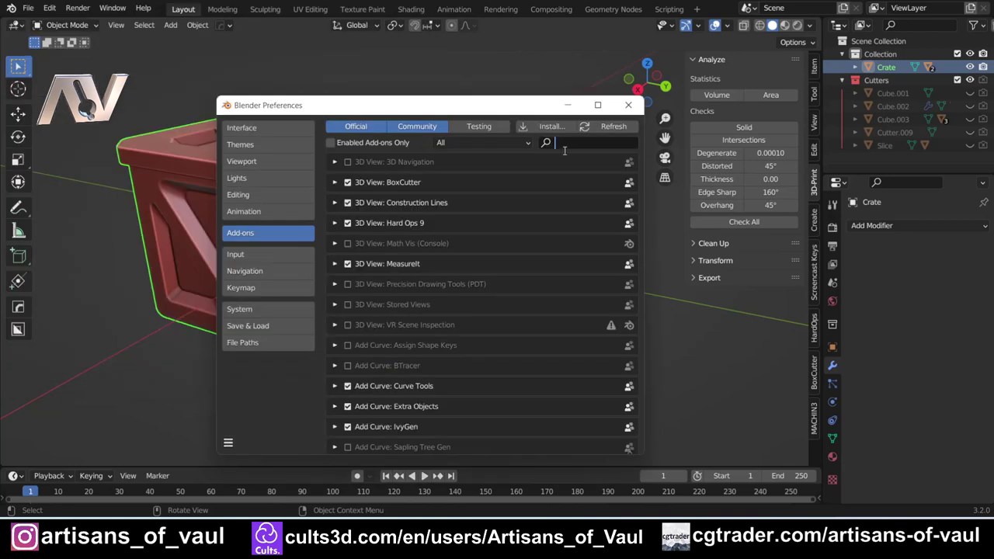
type("3d-")
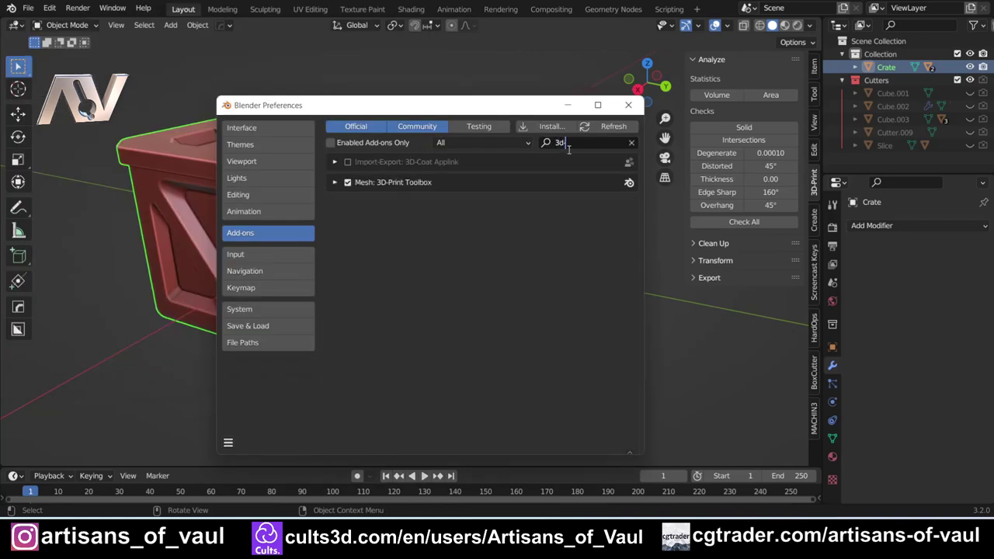
type("-p")
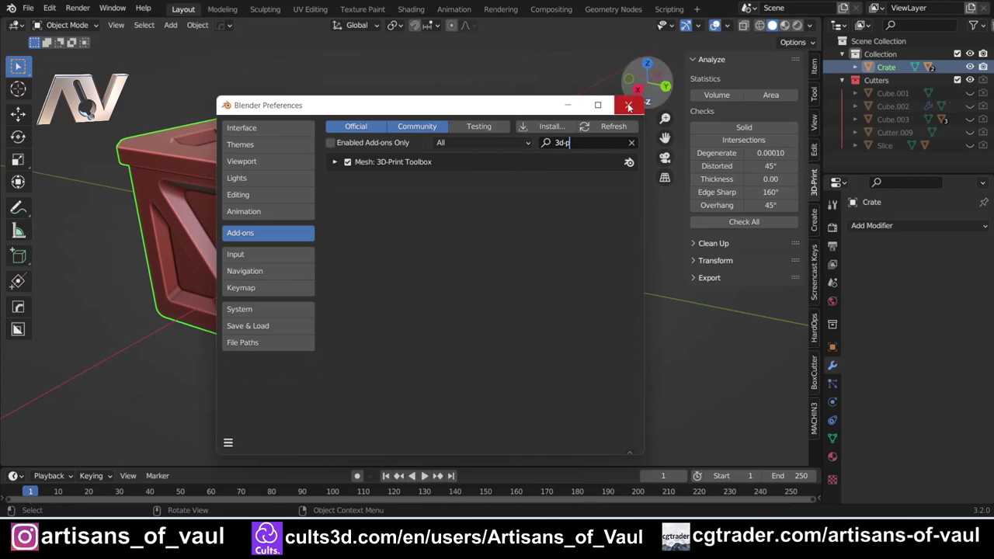
left_click(629, 106)
Run all the 3D-print mesh checks on the crate
left_click(528, 177)
middle_click_drag(465, 305, 439, 291)
left_click(497, 272)
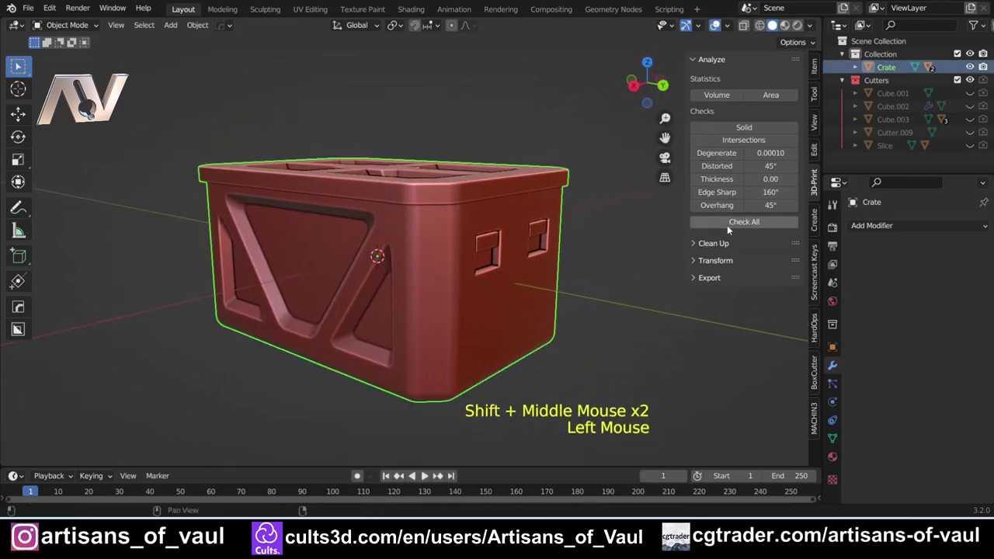
scroll(755, 262, "down", 1)
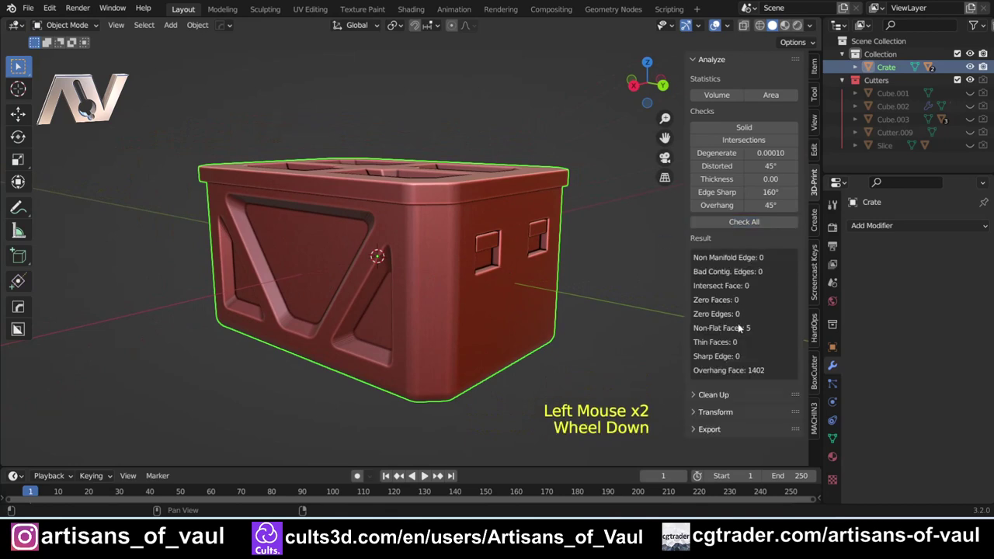
Enter Edit Mode on the crate, select the non-flat faces from the check, and inspect the one at the rounded corner
key("Tab")
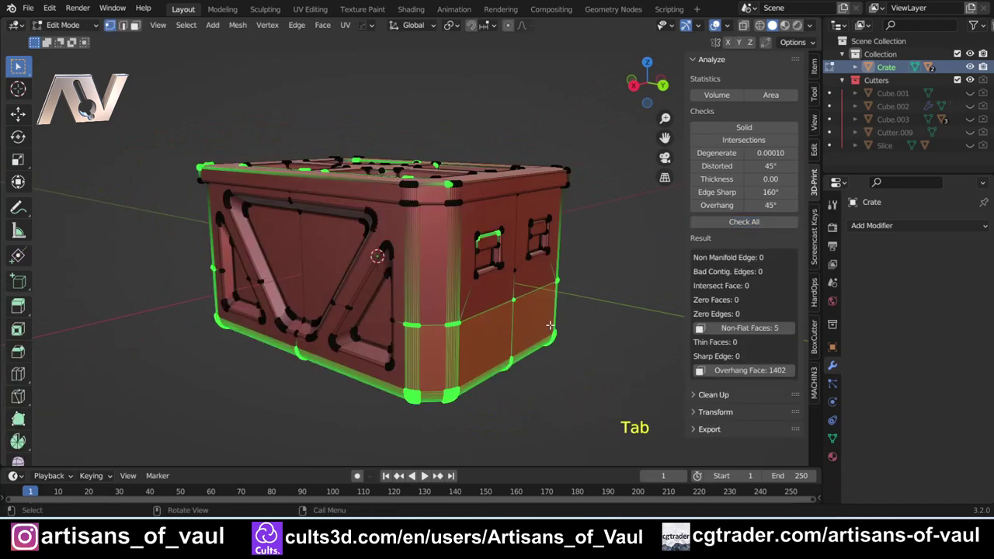
left_click(745, 328)
middle_click_drag(493, 224, 407, 215)
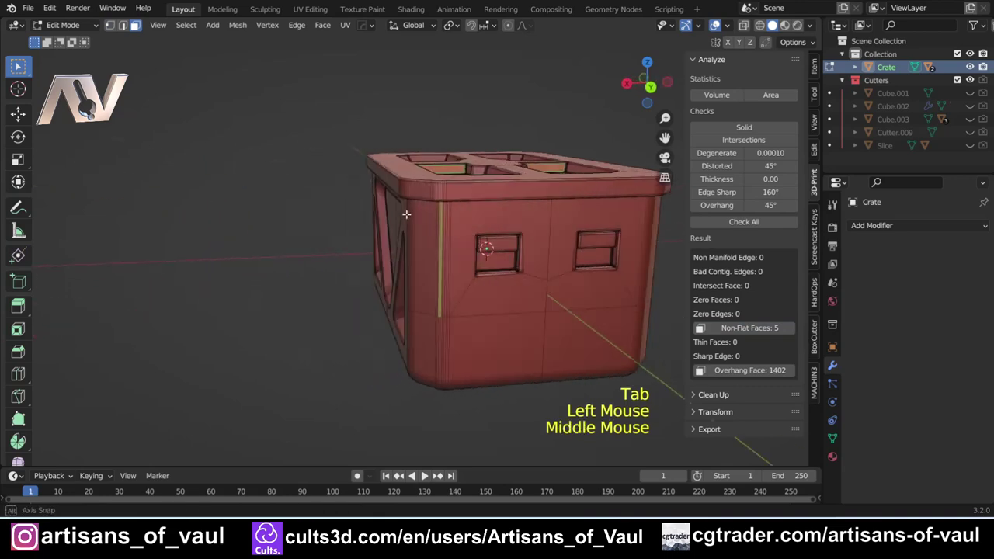
scroll(474, 280, "up", 2)
middle_click_drag(475, 280, 483, 180)
scroll(483, 180, "down", 1)
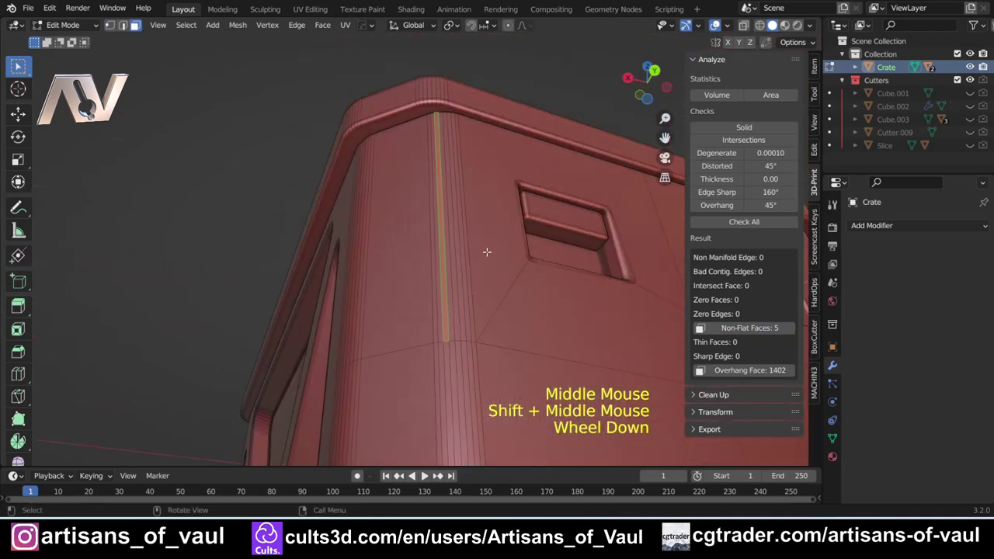
Merge the two nearly coincident vertices under the lid rim at the top of the narrow corner face
scroll(399, 237, "up", 2)
middle_click_drag(486, 251, 344, 183, "shift")
scroll(449, 191, "up", 2)
middle_click_drag(450, 190, 390, 302, "shift")
scroll(377, 316, "up", 4)
key("Tab")
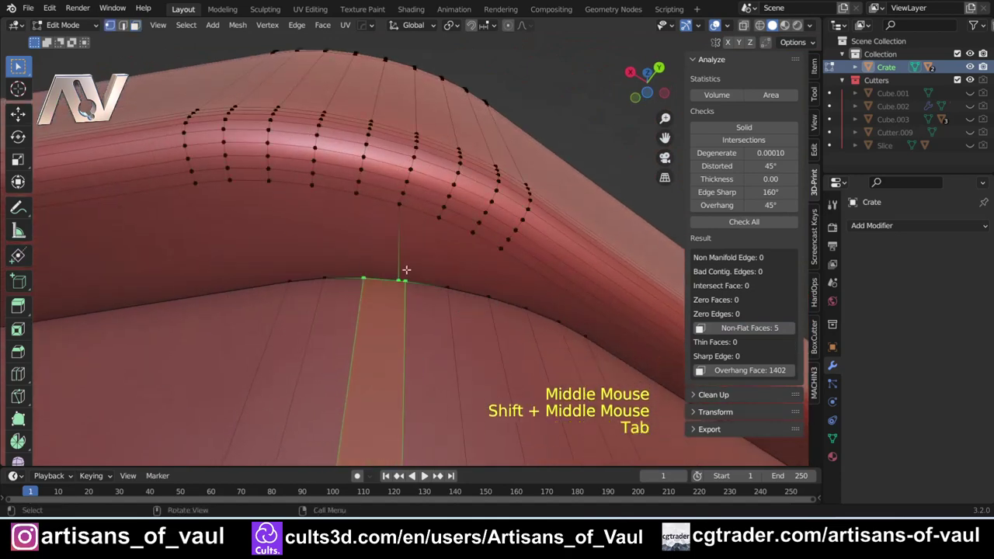
left_click(399, 281)
left_click(408, 285, "shift")
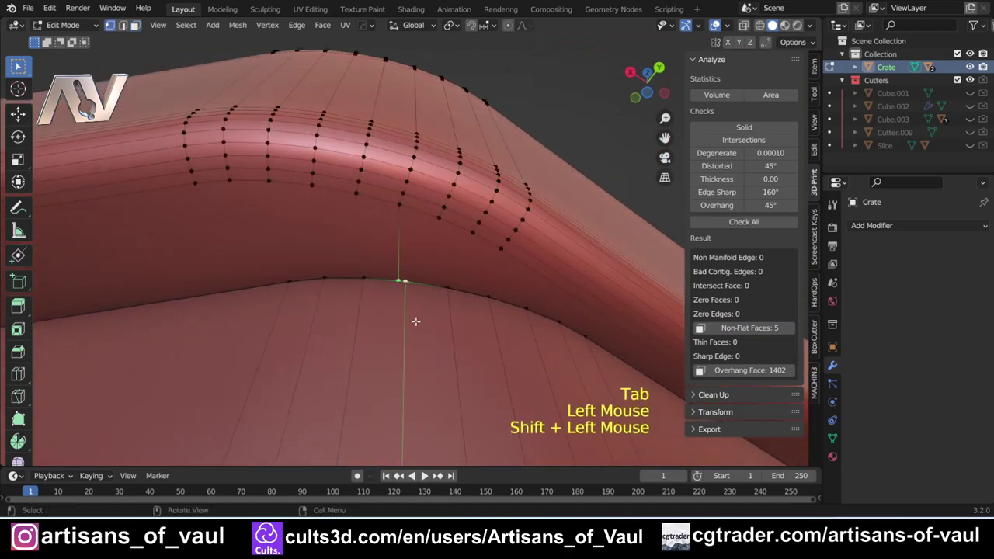
scroll(415, 321, "down", 3)
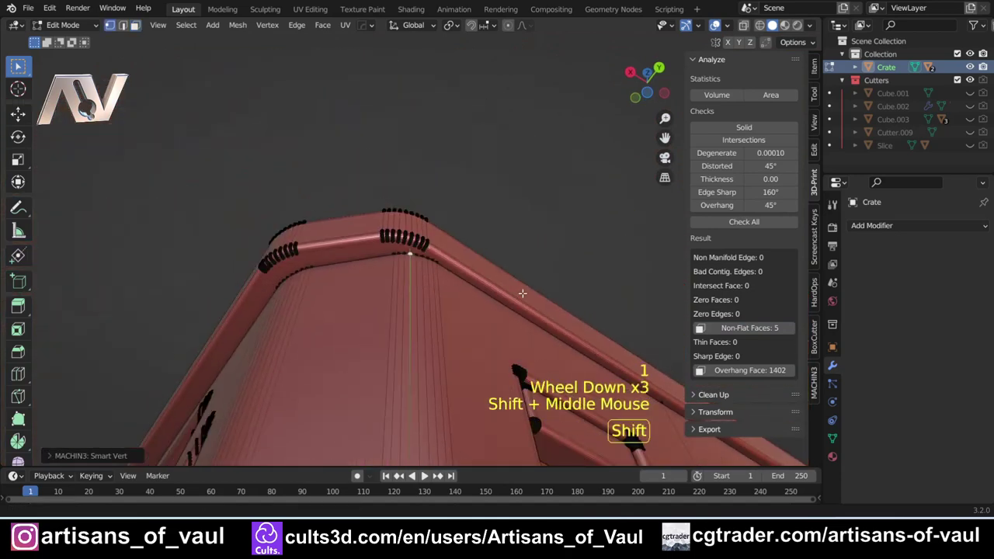
middle_click_drag(522, 293, 467, 283)
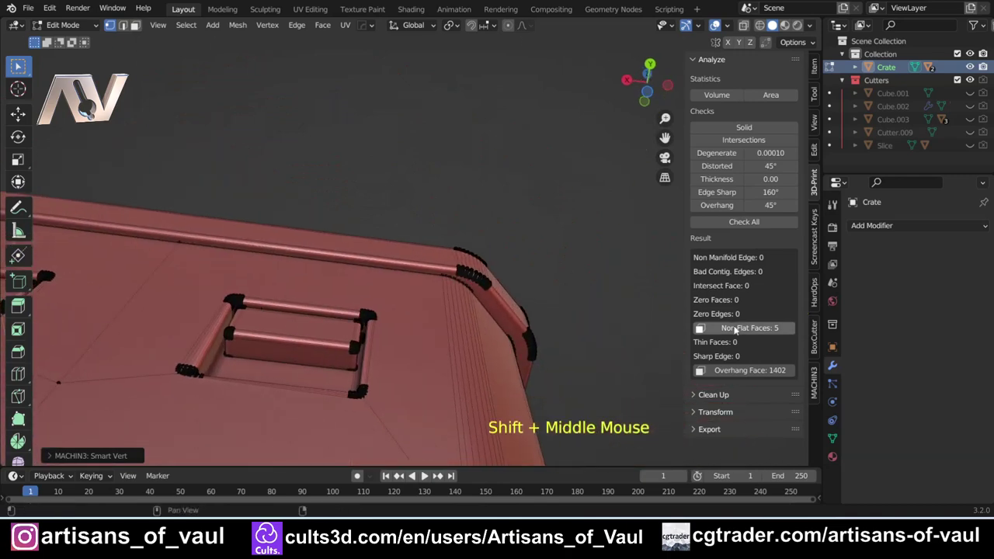
Rerun the print checks, reselect the remaining non-flat faces, and locate them with a wireframe view
key("shift+z")
scroll(380, 262, "down", 2)
middle_click_drag(380, 262, 354, 280)
middle_click_drag(354, 280, 730, 236, "shift")
scroll(539, 321, "up", 2)
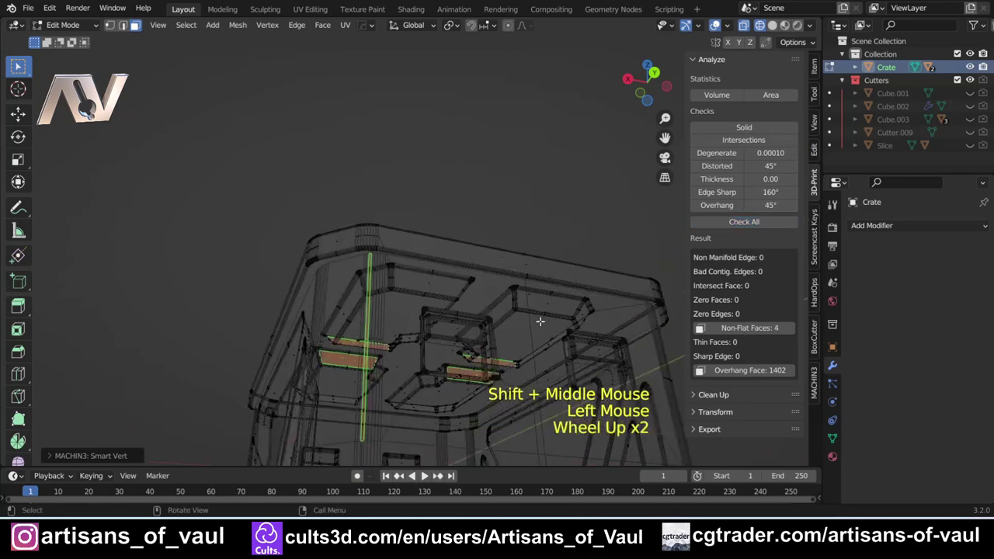
key("shift+z")
key("shift+z")
Examine the closely doubled edges at the corner of the lid pocket with the non-flat floor face
mouse_move(505, 351)
middle_mouse_down()
mouse_move(411, 384)
mouse_move(459, 266)
mouse_move(414, 252)
mouse_move(345, 345)
mouse_move(304, 249)
mouse_move(399, 257)
mouse_move(330, 242)
mouse_move(412, 173)
mouse_move(472, 274)
mouse_move(437, 306)
middle_mouse_up()
left_click(459, 267)
scroll(459, 267, "down", 4)
scroll(400, 257, "up", 1)
scroll(399, 257, "up", 1)
scroll(413, 173, "up", 4)
scroll(337, 225, "up", 3)
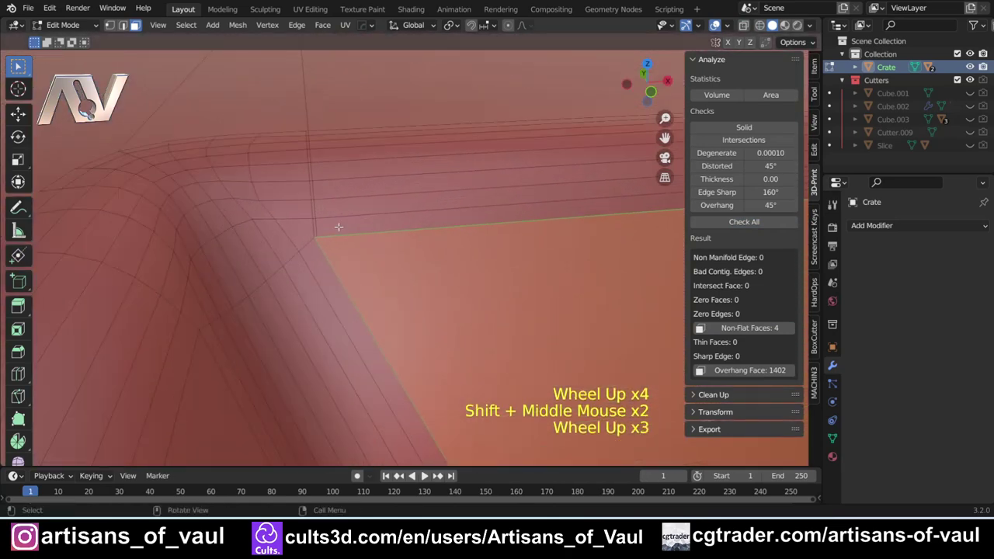
middle_click_drag(337, 225, 380, 302, "shift")
scroll(344, 224, "up", 1)
middle_click_drag(344, 224, 337, 235)
scroll(325, 142, "down", 1)
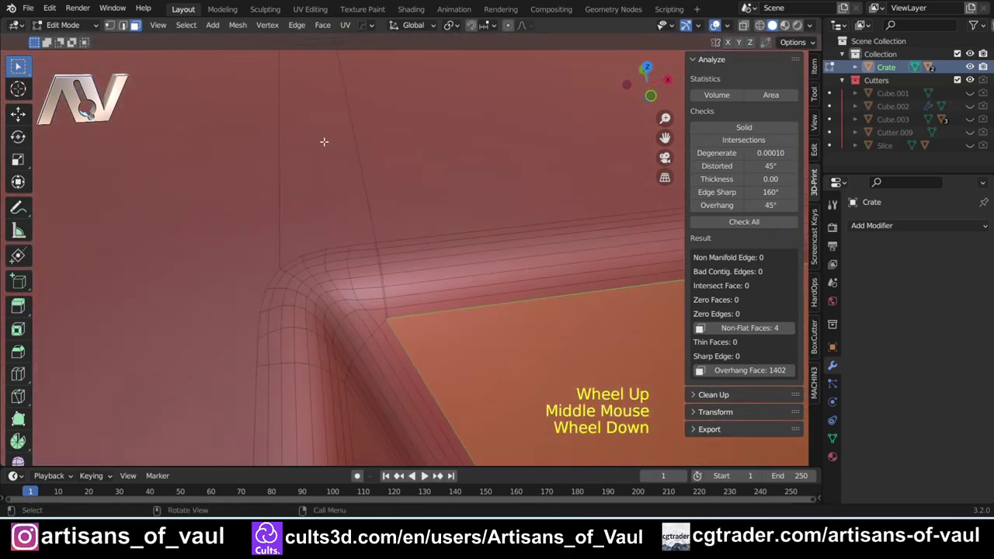
scroll(346, 134, "down", 1)
scroll(364, 152, "up", 4)
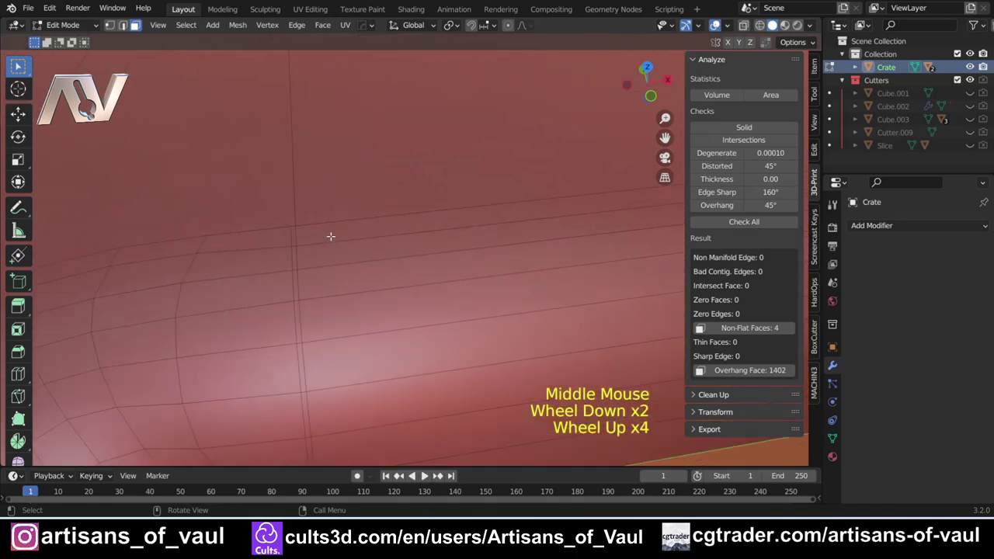
middle_click_drag(363, 153, 365, 168, "shift")
Select the doubled edge loop at the lid pocket's corner in vertex mode and try sliding it toward its neighbour
key("Tab")
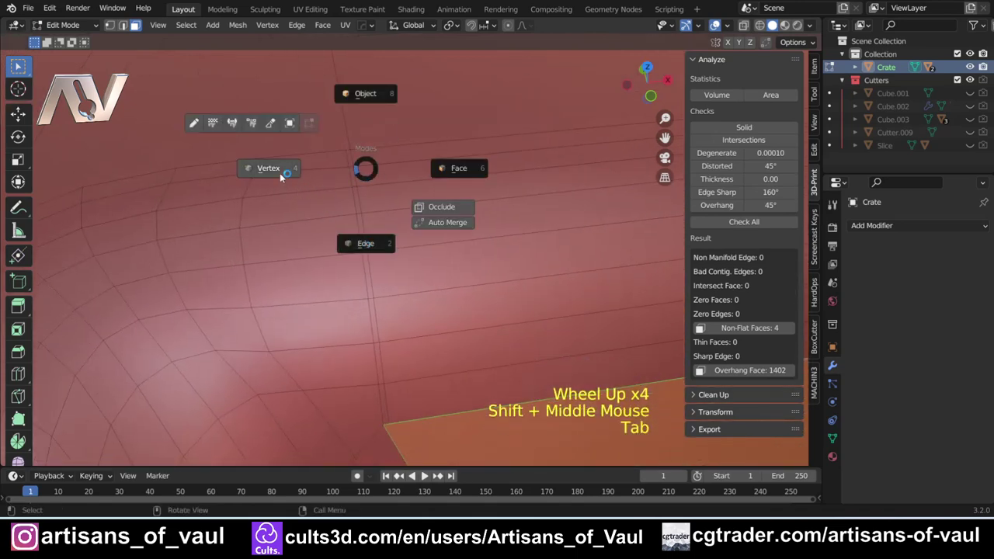
left_click(377, 217, "alt")
scroll(389, 140, "down", 4)
middle_click_drag(389, 140, 415, 258, "shift")
key("g")
key("g")
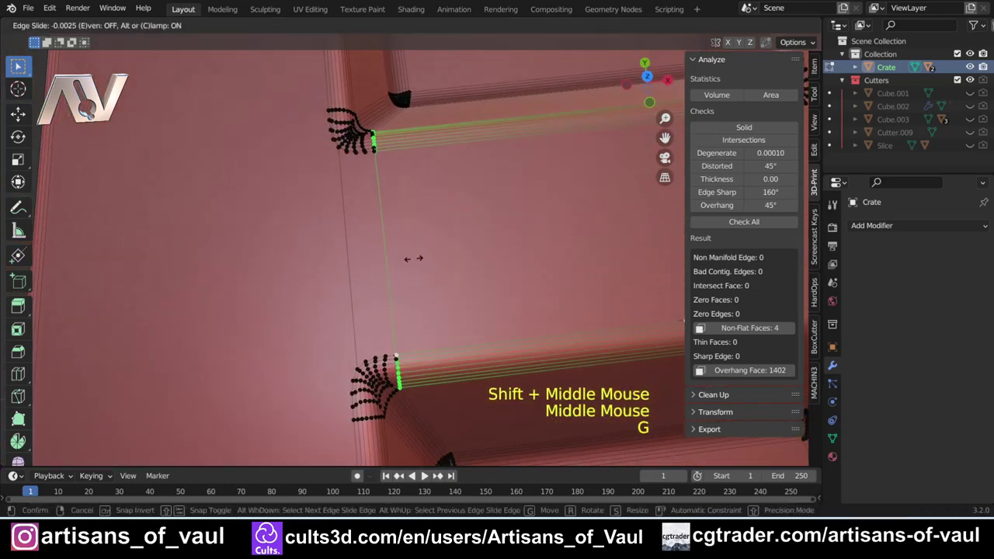
left_click(309, 253)
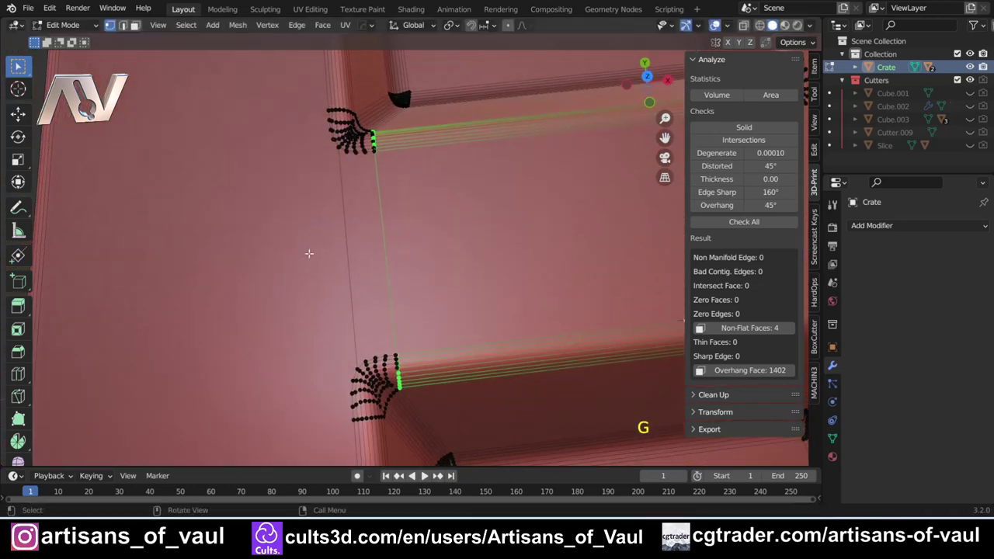
Turn on Auto Merge and edge-slide the selected loop fully onto the neighbouring edge loop at the pocket corner
left_click(766, 43)
scroll(366, 248, "up", 2)
middle_click_drag(366, 248, 530, 255, "shift")
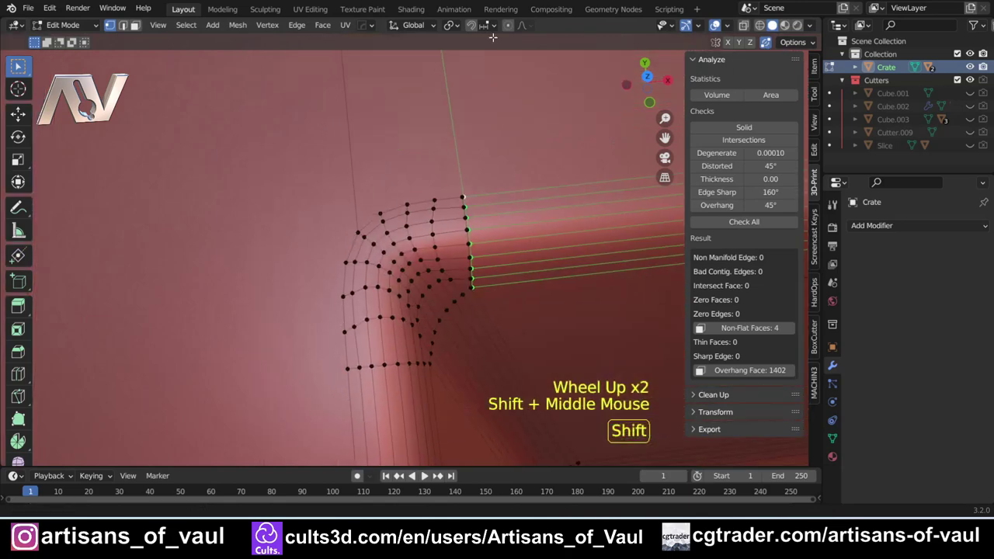
scroll(531, 255, "up", 1)
scroll(388, 280, "up", 1)
middle_click_drag(389, 280, 342, 249)
key("g")
key("g")
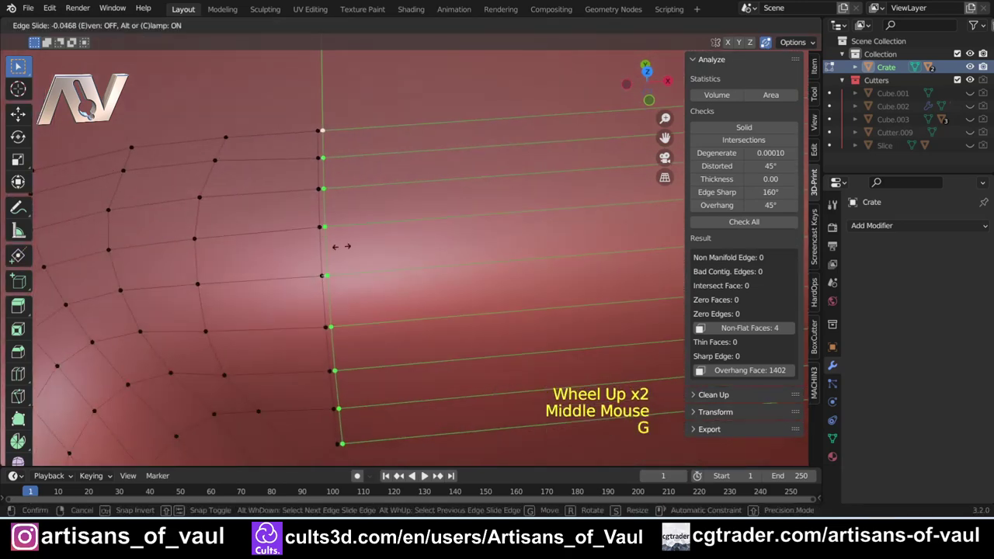
left_click(424, 175)
scroll(428, 169, "down", 4)
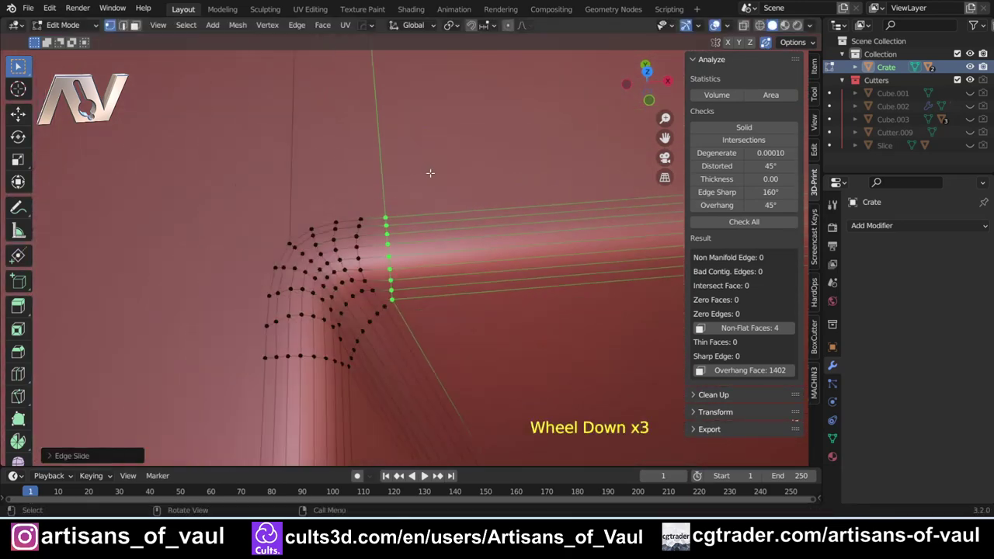
Select the doubled edge loop at the corner of the pocket on the lid's opposite side and edge-slide it fully onto its neighbour
middle_click_drag(428, 168, 415, 194, "shift")
scroll(407, 228, "down", 2)
middle_click_drag(407, 229, 195, 402, "shift")
scroll(290, 210, "up", 1)
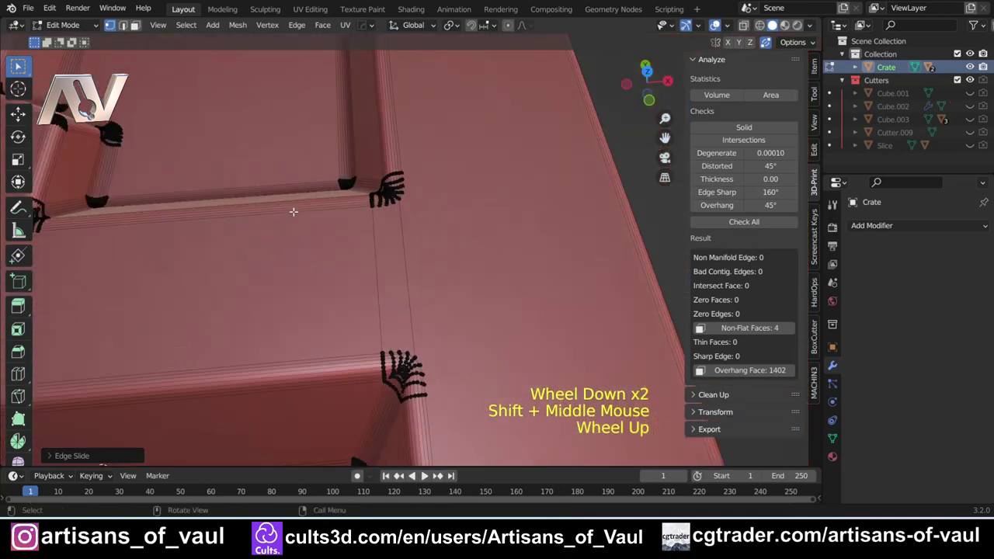
middle_click_drag(290, 210, 291, 262)
scroll(292, 262, "up", 4)
scroll(198, 260, "up", 1, "shift")
middle_click_drag(198, 259, 412, 286, "shift")
scroll(451, 238, "up", 2)
left_click(336, 260, "alt")
scroll(336, 260, "down", 2)
key("g")
key("g")
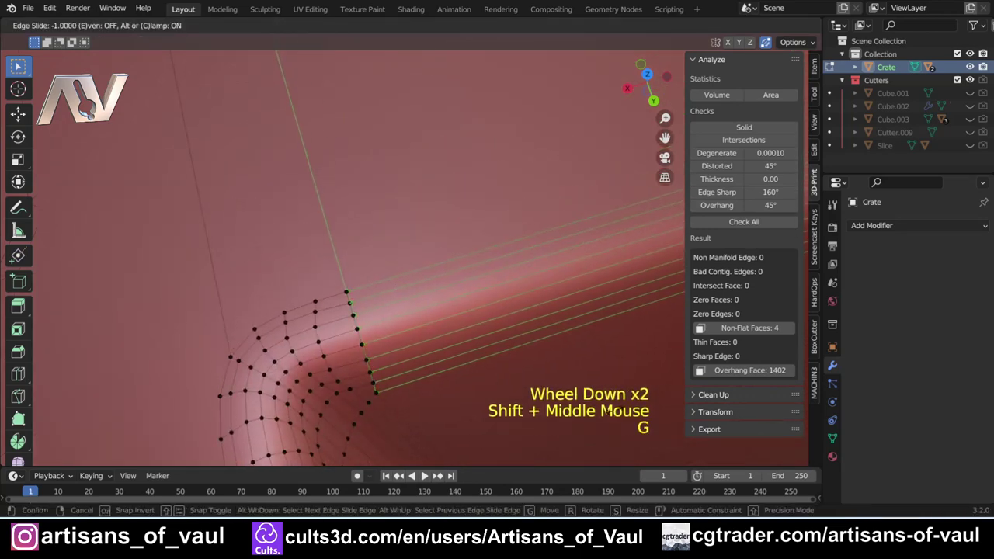
left_click(150, 381)
Return to Object Mode and rerun all the 3D-print checks on the crate
scroll(456, 357, "down", 2)
key("Tab")
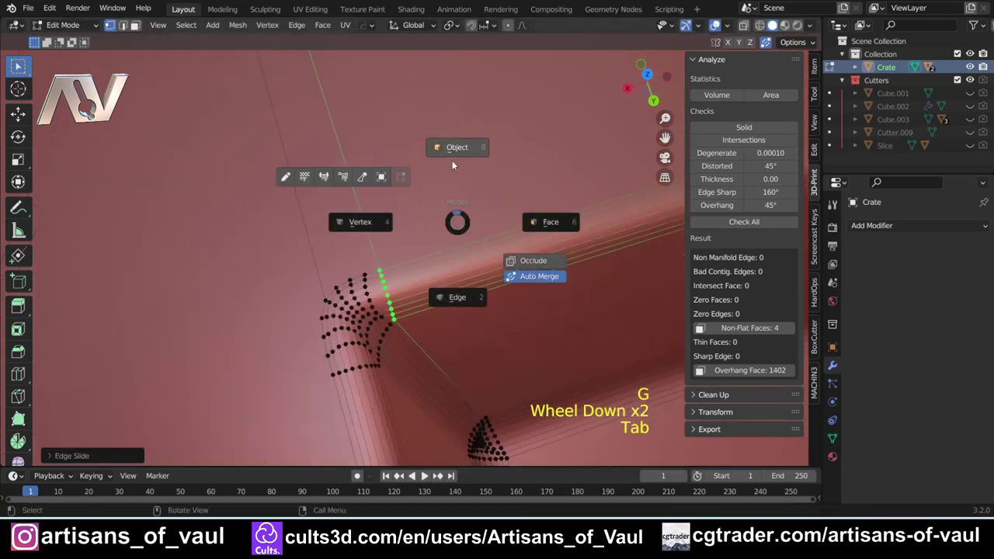
scroll(452, 160, "down", 2)
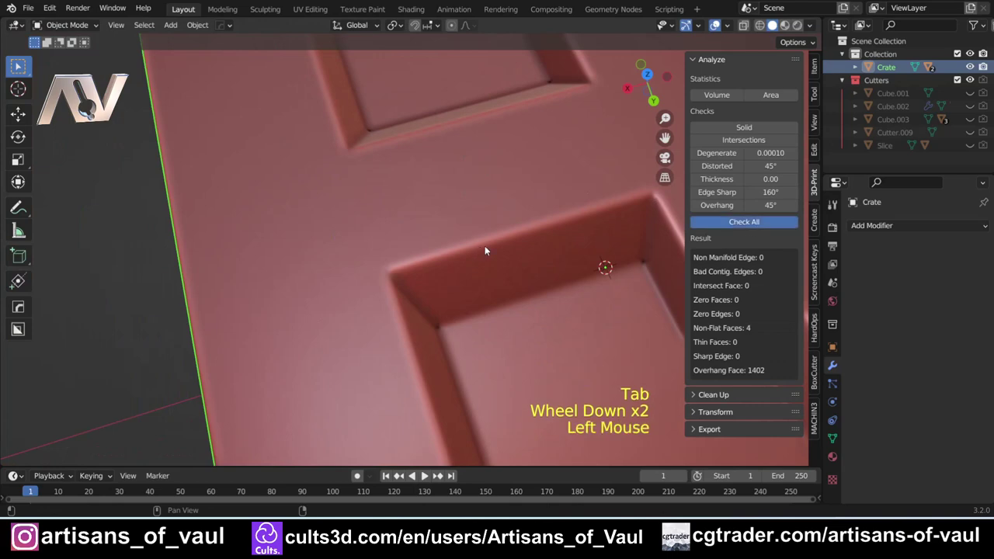
scroll(485, 251, "down", 3)
scroll(485, 250, "down", 1, "shift")
middle_click_drag(486, 250, 466, 264, "shift")
scroll(416, 211, "down", 1)
Check the cleaned-up lid mesh in Edit Mode, return to Object Mode, and view the whole crate
key("Tab")
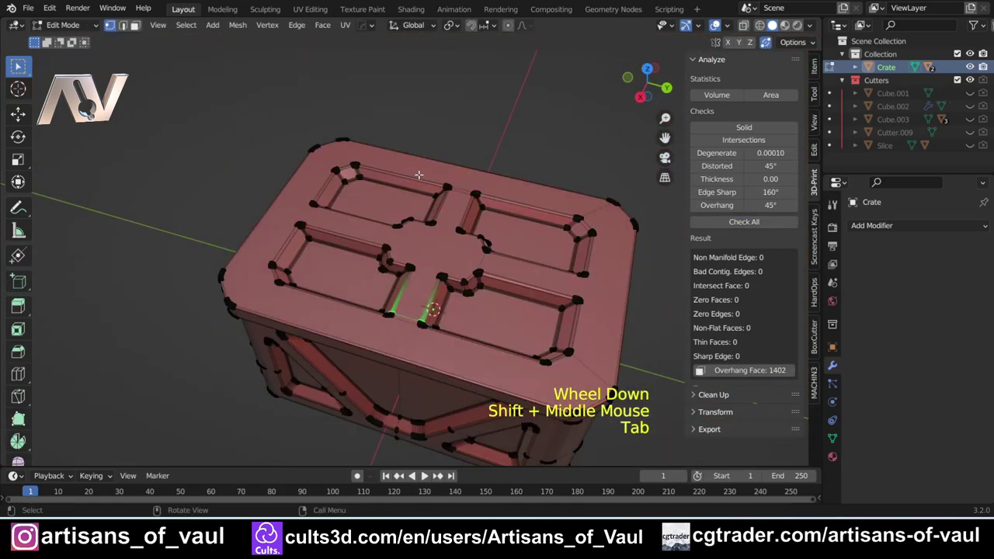
scroll(420, 267, "up", 2)
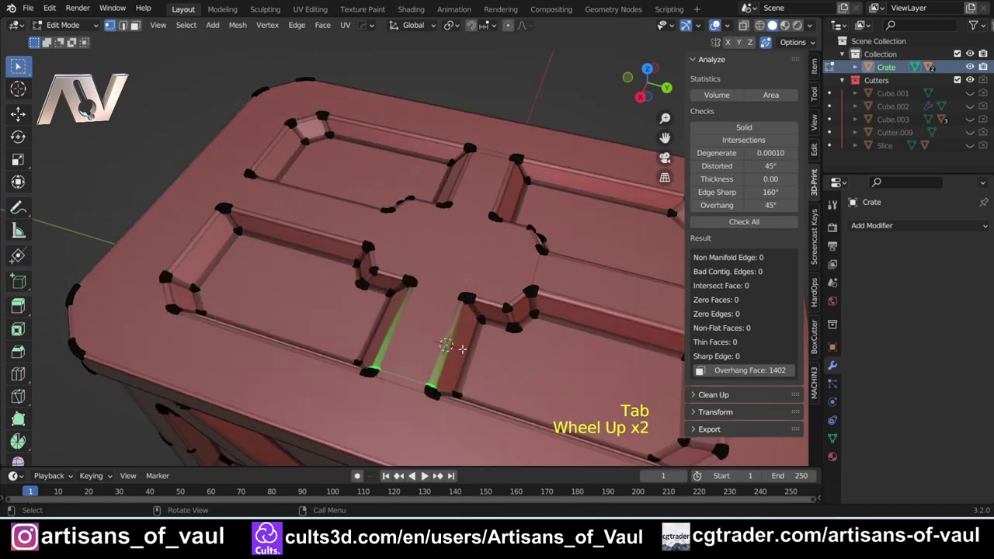
key("Tab")
scroll(469, 266, "down", 2)
mouse_move(469, 266)
middle_mouse_down("shift")
mouse_move(419, 246)
mouse_move(411, 207)
mouse_move(417, 224)
mouse_move(392, 237)
mouse_move(488, 309)
mouse_move(379, 236)
mouse_move(475, 258)
middle_mouse_up("shift")
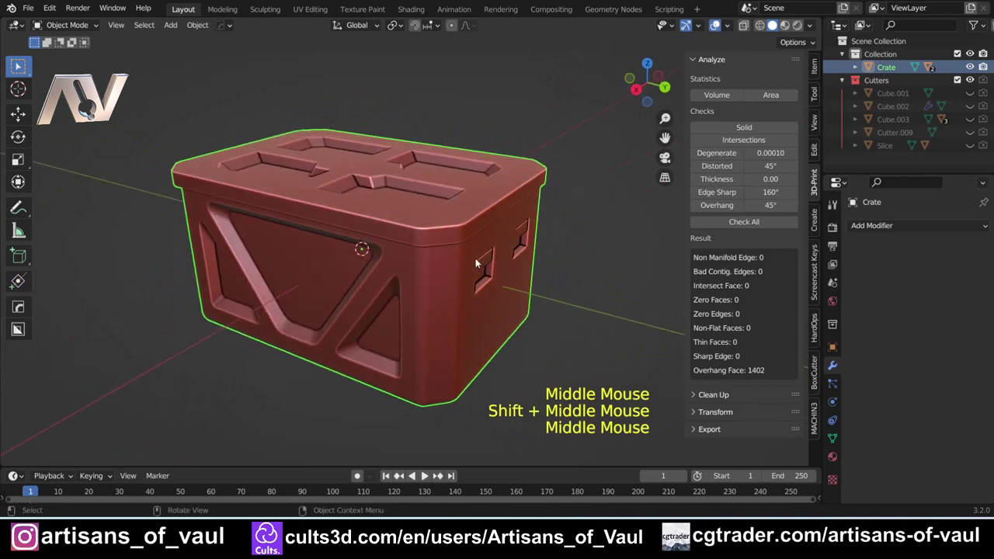
Hide the sidebar and the viewport overlays and view the finished crate from its long side
key("n")
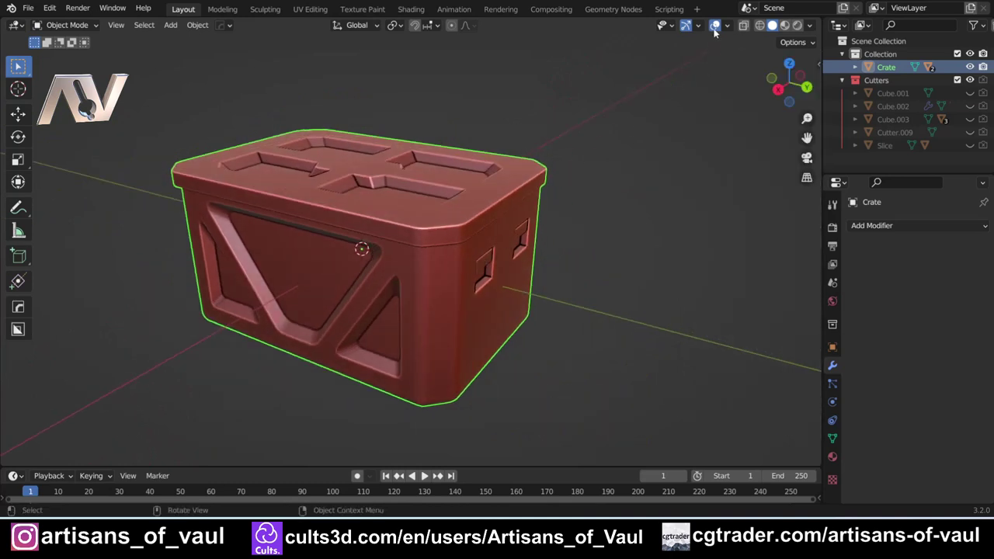
left_click(402, 258)
middle_click_drag(402, 258, 488, 220, "shift")
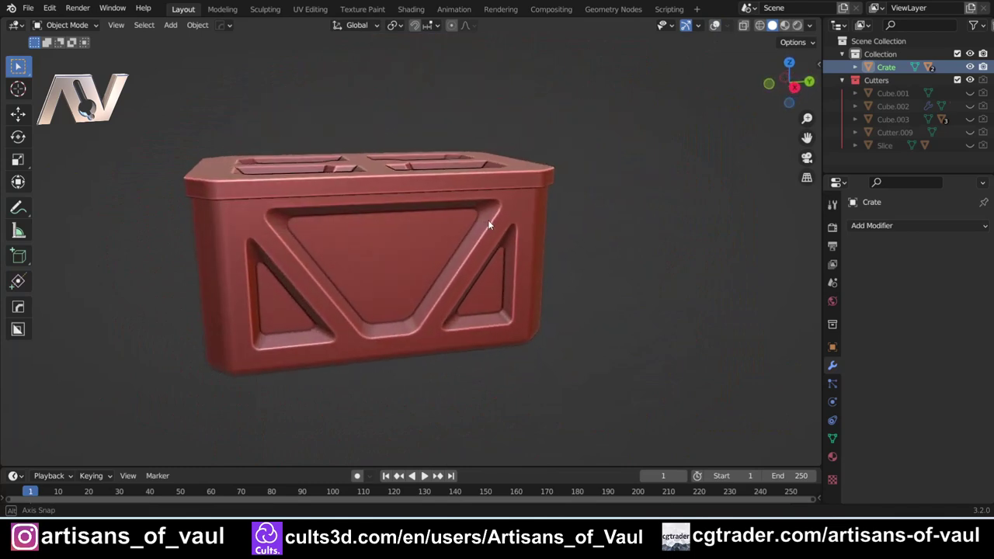